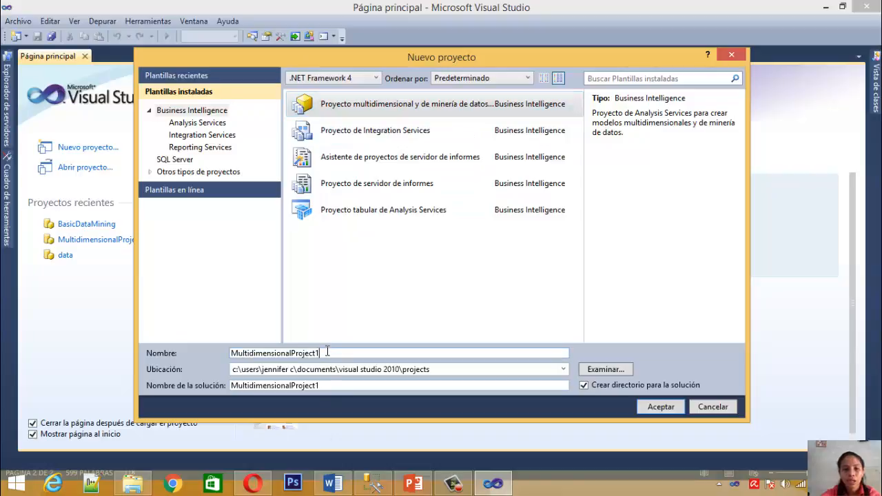
Name the new multidimensional and data mining project BasicDataMining and create it
{"action": "key", "text": "BackSpace"}
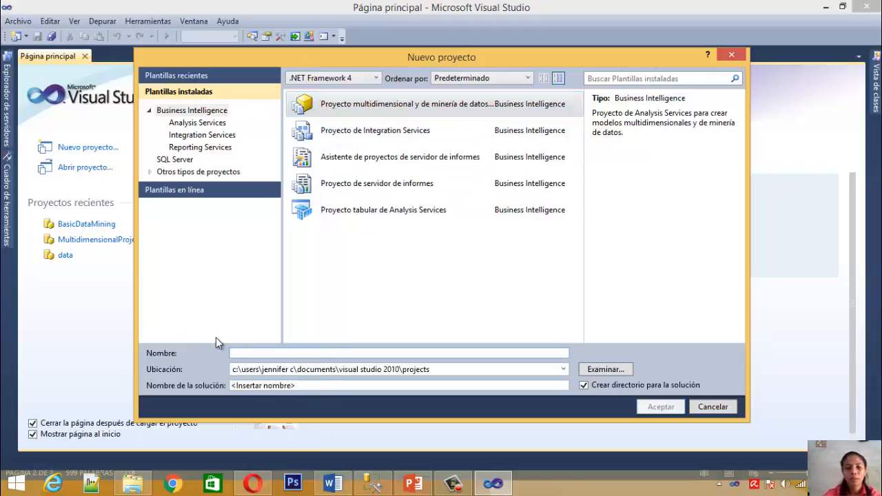
{"action": "type", "text": "Basic"}
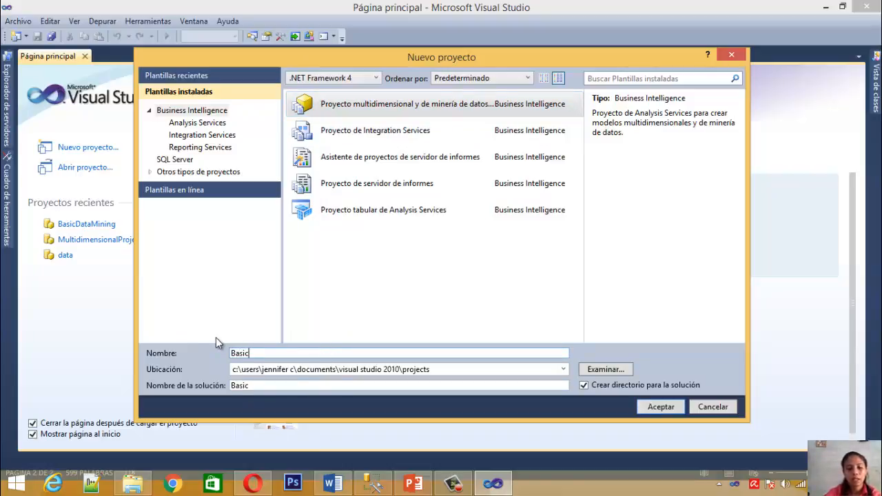
{"action": "type", "text": "DataM"}
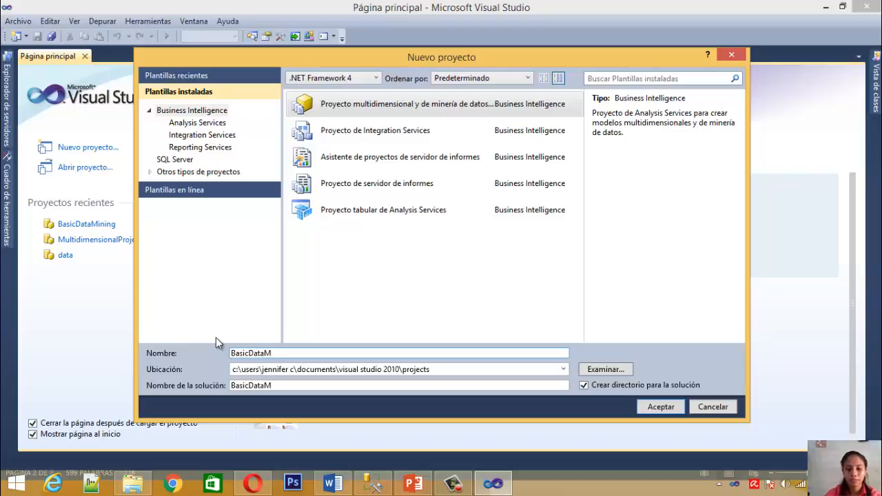
{"action": "type", "text": "ining"}
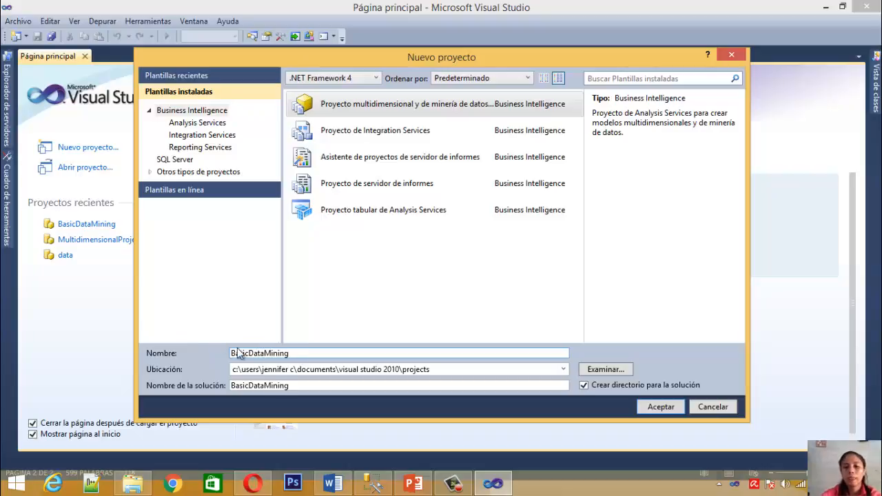
{"action": "left_click", "coordinate": [670, 402]}
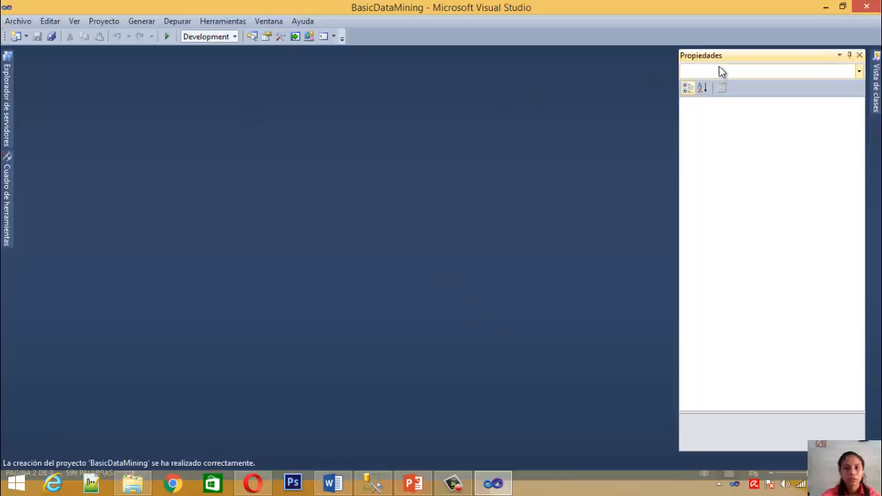
Show the Solution Explorer for the BasicDataMining project
{"action": "left_click", "coordinate": [75, 20]}
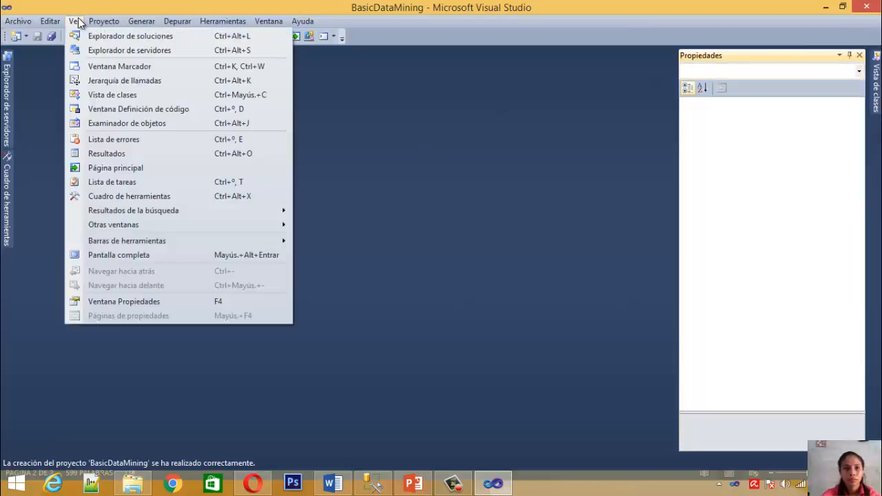
{"action": "left_click", "coordinate": [92, 34]}
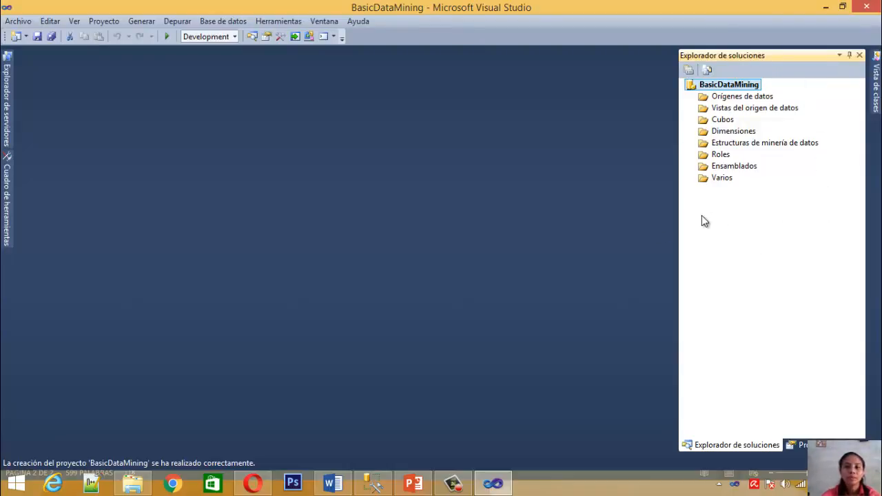
Look through the project's folders, from data sources and data source views to cubes, roles and miscellaneous
{"action": "left_click", "coordinate": [714, 98]}
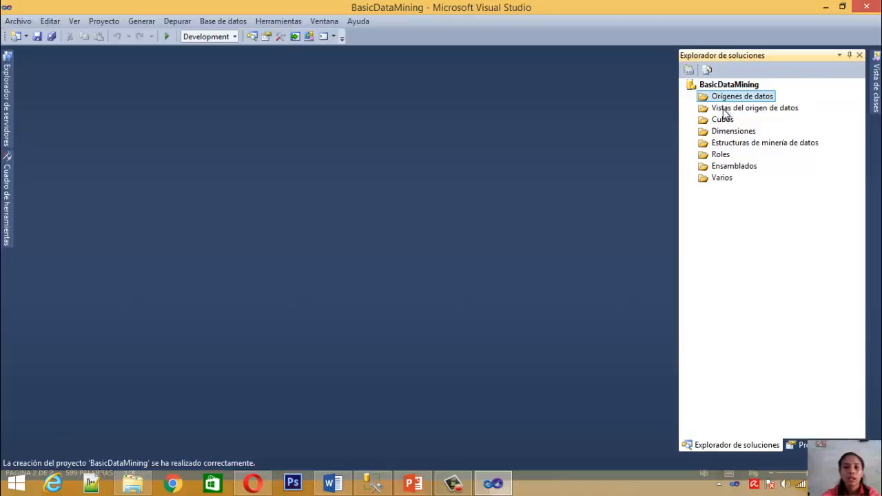
{"action": "left_click", "coordinate": [721, 109]}
{"action": "left_click", "coordinate": [724, 121]}
{"action": "left_click", "coordinate": [722, 155]}
{"action": "left_click", "coordinate": [728, 180]}
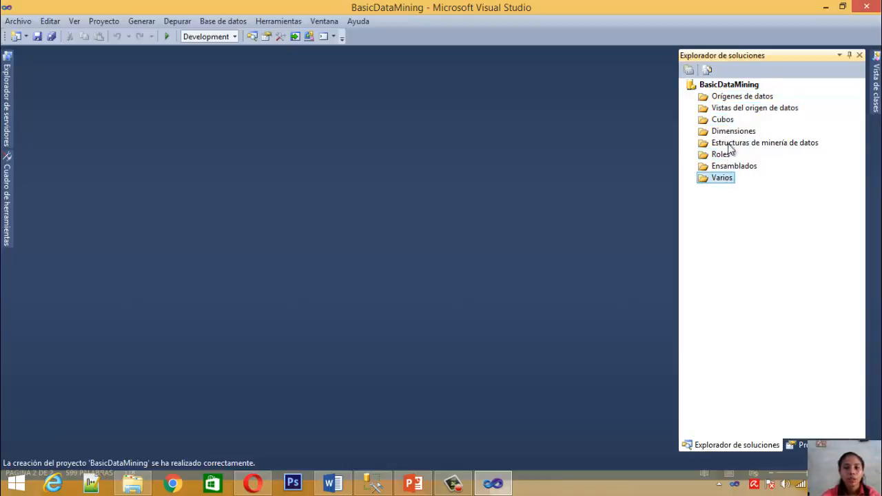
{"action": "left_click", "coordinate": [722, 109]}
{"action": "left_click", "coordinate": [729, 99]}
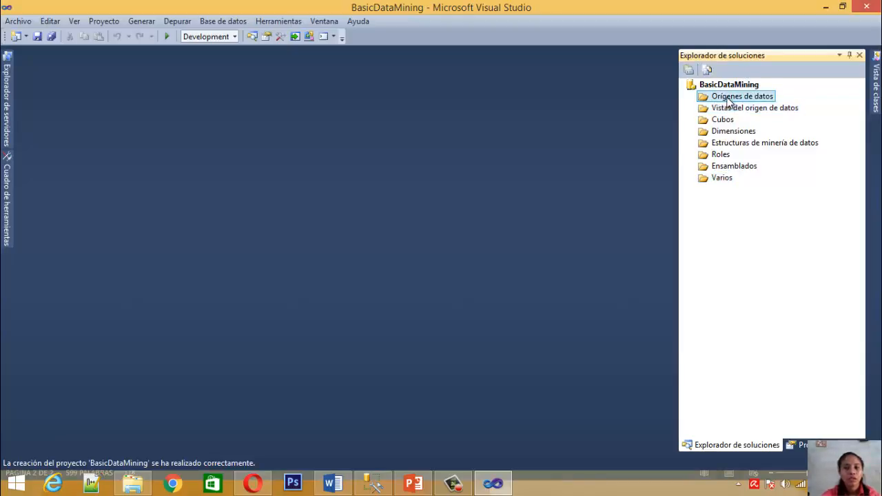
{"action": "left_click", "coordinate": [754, 119]}
{"action": "left_click", "coordinate": [756, 109]}
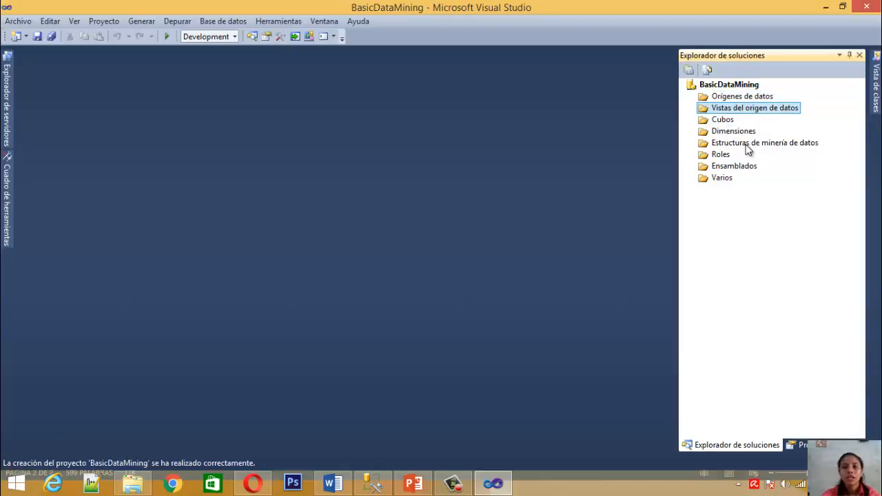
Open the BasicDataMining project's properties at the target server setting of the deployment (Implementación) configuration
{"action": "left_click", "coordinate": [727, 86]}
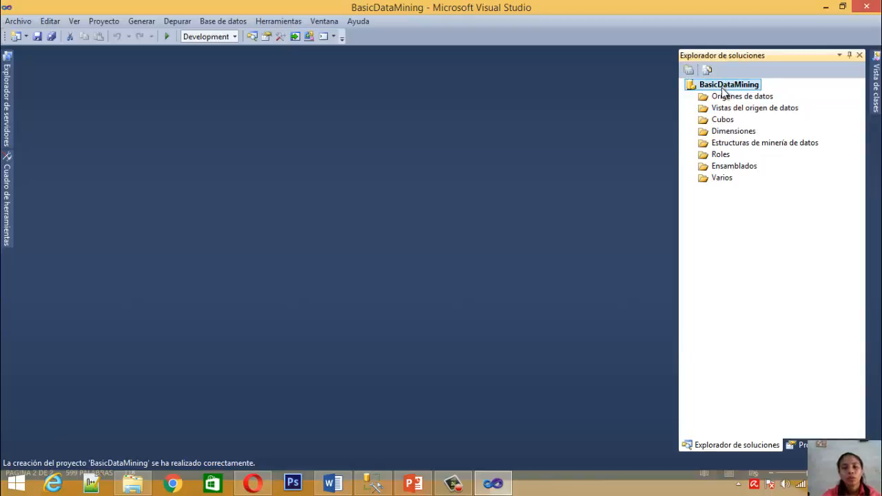
{"action": "right_click", "coordinate": [723, 88]}
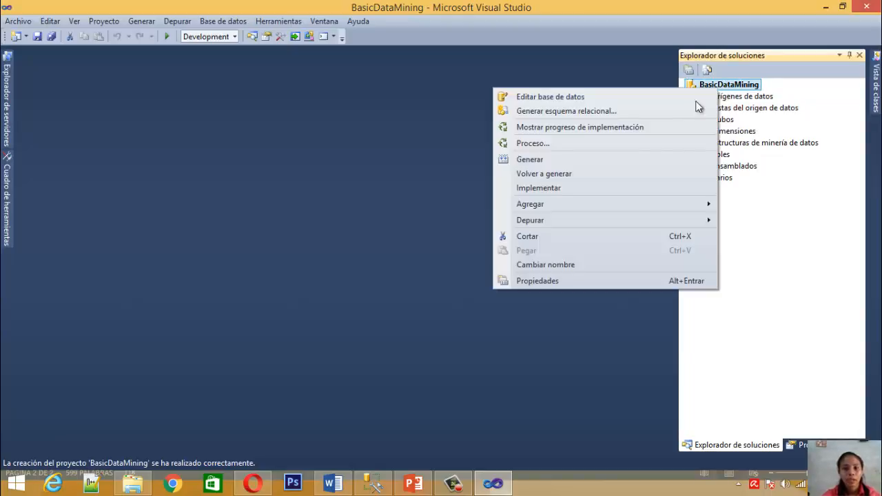
{"action": "left_click", "coordinate": [571, 282]}
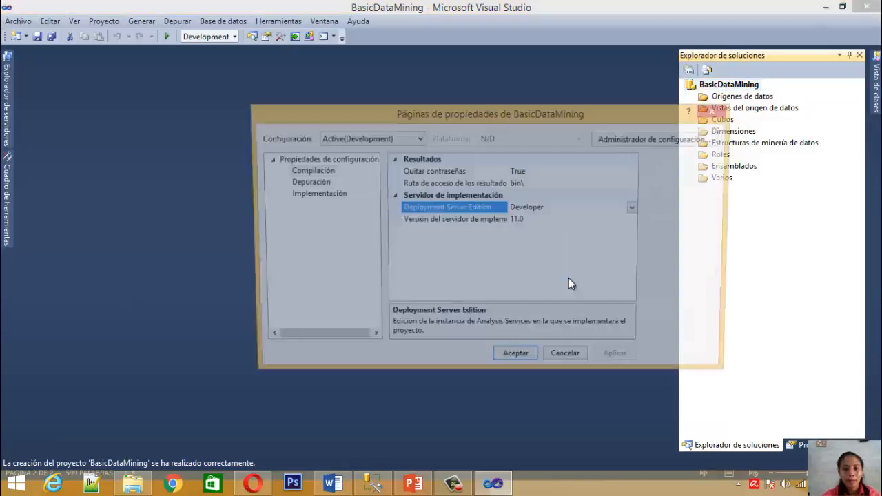
{"action": "left_click", "coordinate": [297, 195]}
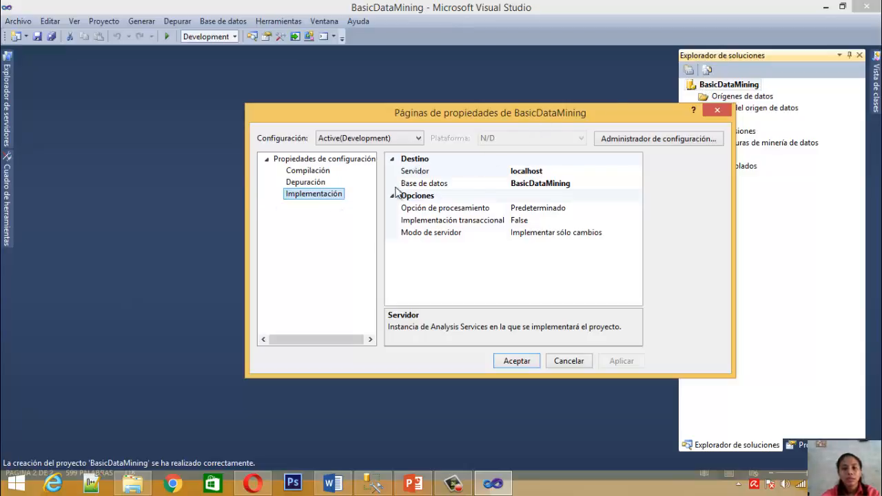
{"action": "left_click", "coordinate": [556, 170]}
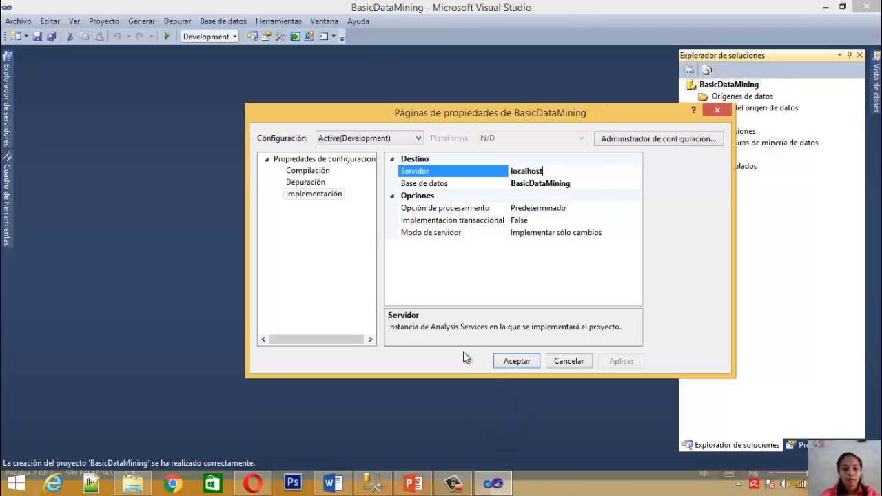
Switch to SQL Server Management Studio and copy the server name from its connection dialog
{"action": "left_click", "coordinate": [372, 484]}
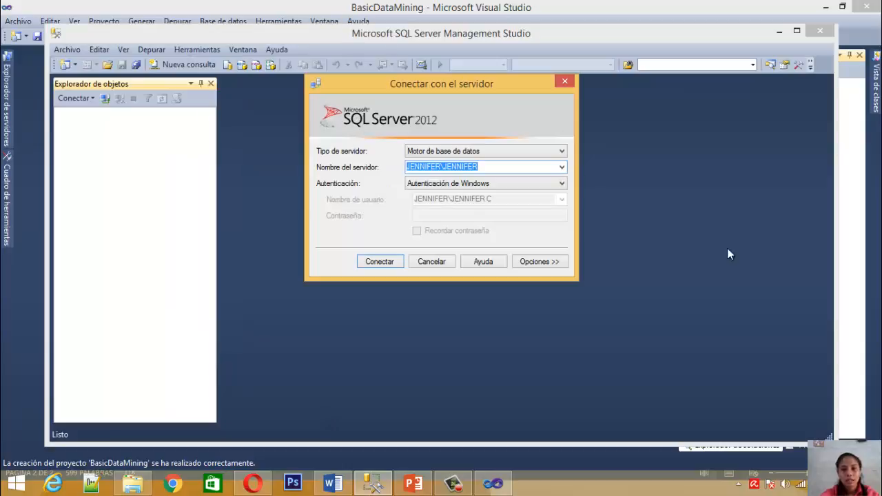
{"action": "left_click", "coordinate": [498, 167]}
{"action": "double_click", "coordinate": [467, 165]}
{"action": "key", "text": "ctrl+c"}
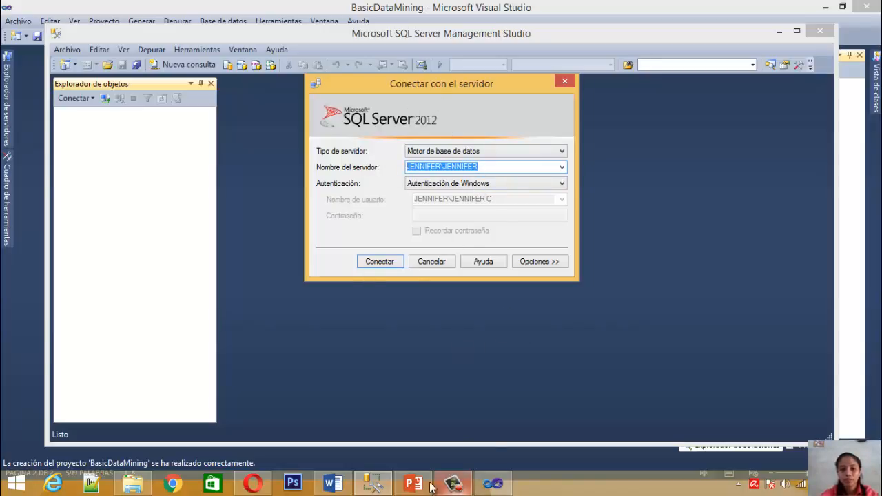
Switch back to Visual Studio, replace the deployment server localhost with the copied server name and accept the project properties
{"action": "left_click", "coordinate": [492, 484]}
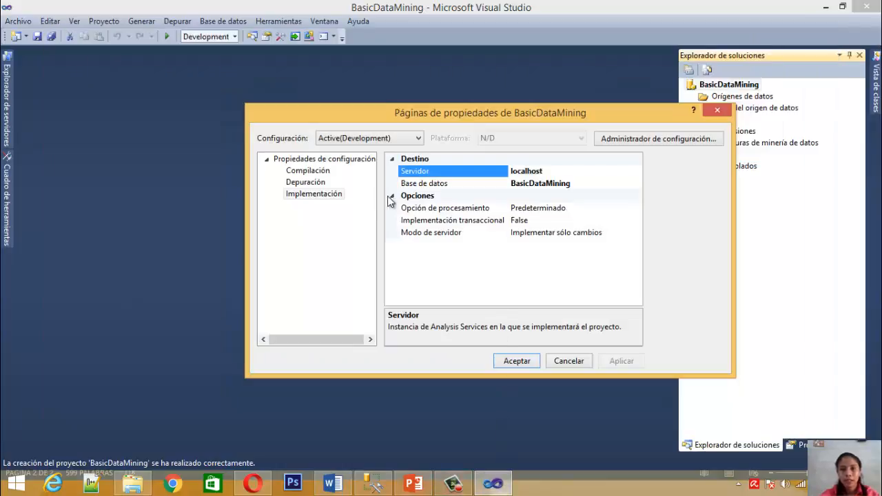
{"action": "left_click", "coordinate": [546, 170]}
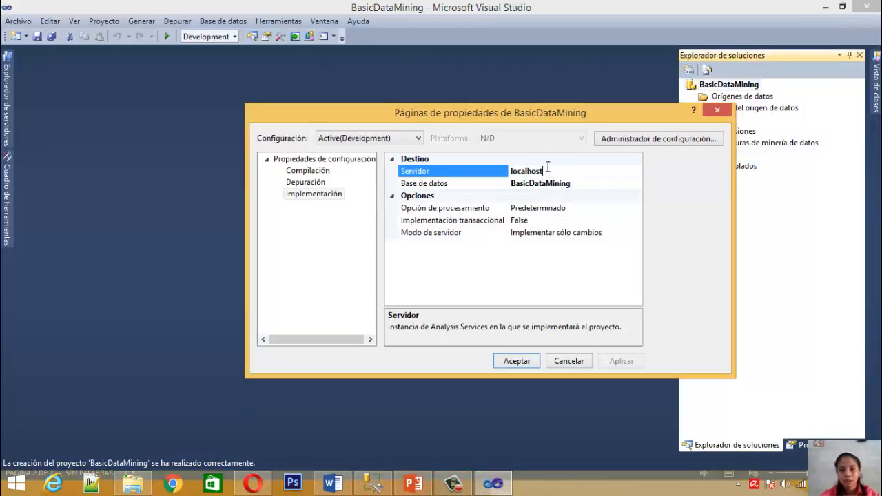
{"action": "left_click_drag", "start_coordinate": [547, 172], "coordinate": [510, 172]}
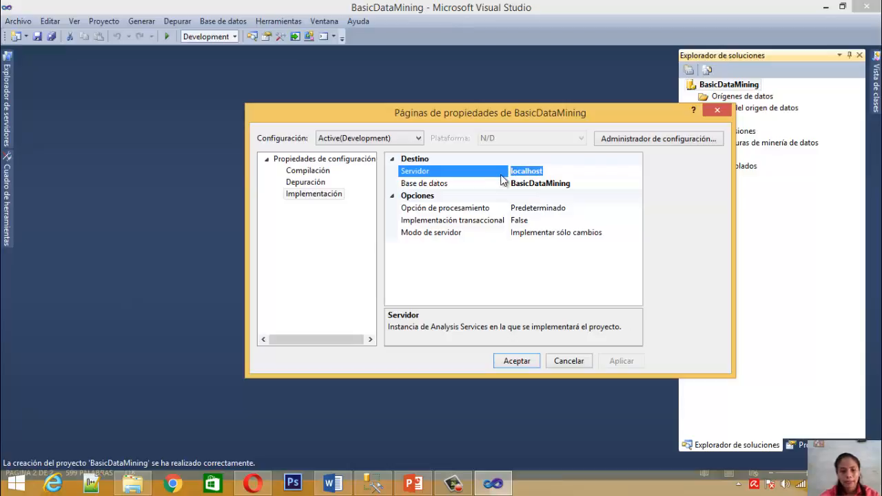
{"action": "key", "text": "ctrl+v"}
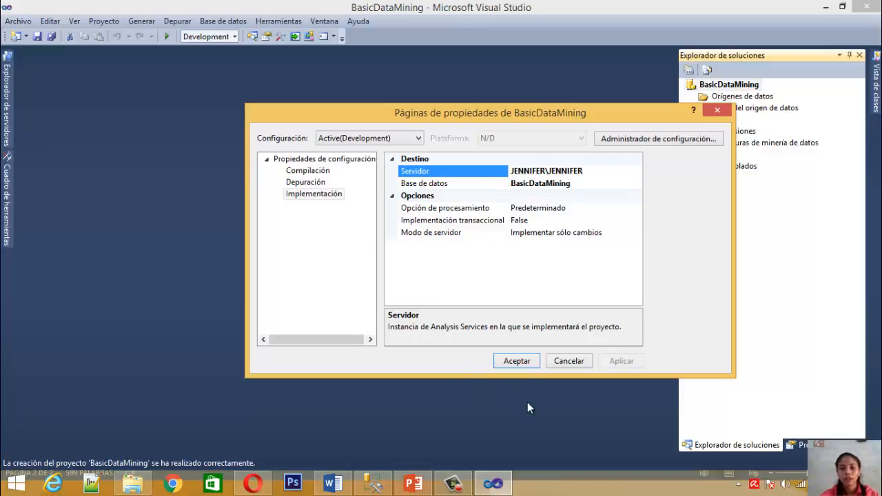
{"action": "left_click", "coordinate": [524, 364]}
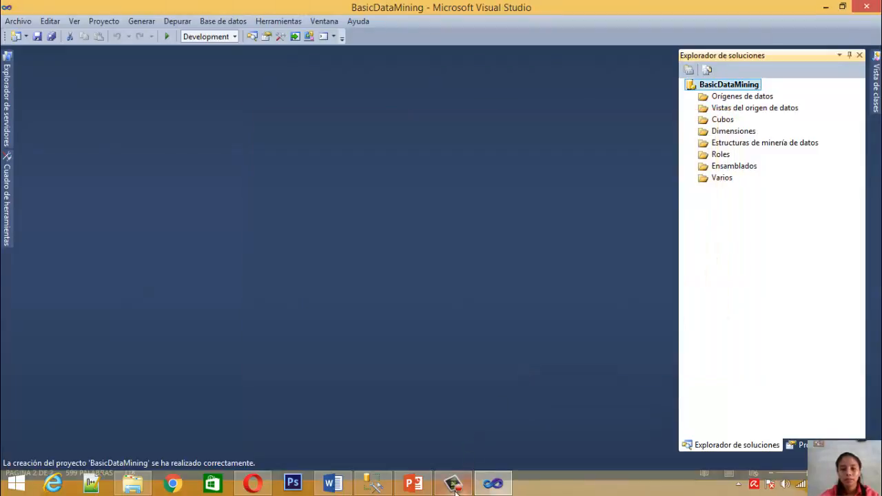
Start a new data source for the project and begin defining a new connection for it
{"action": "mouse_move", "coordinate": [454, 491]}
{"action": "right_click", "coordinate": [741, 99]}
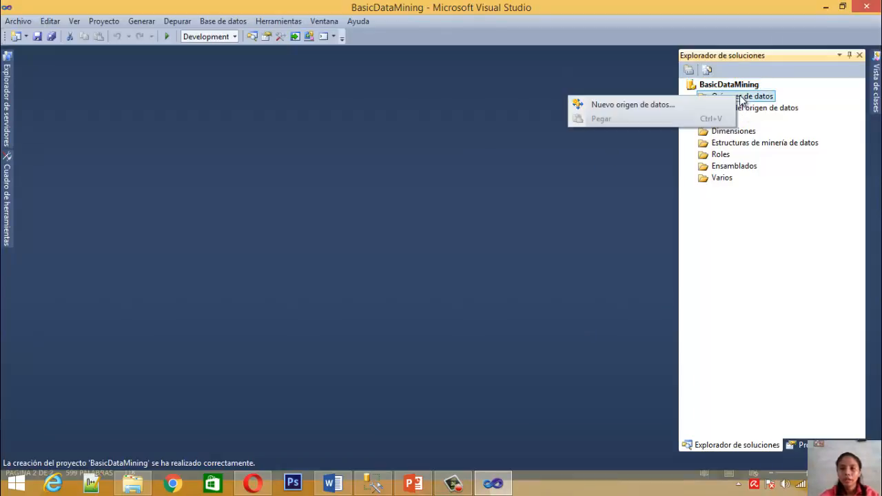
{"action": "left_click", "coordinate": [687, 103]}
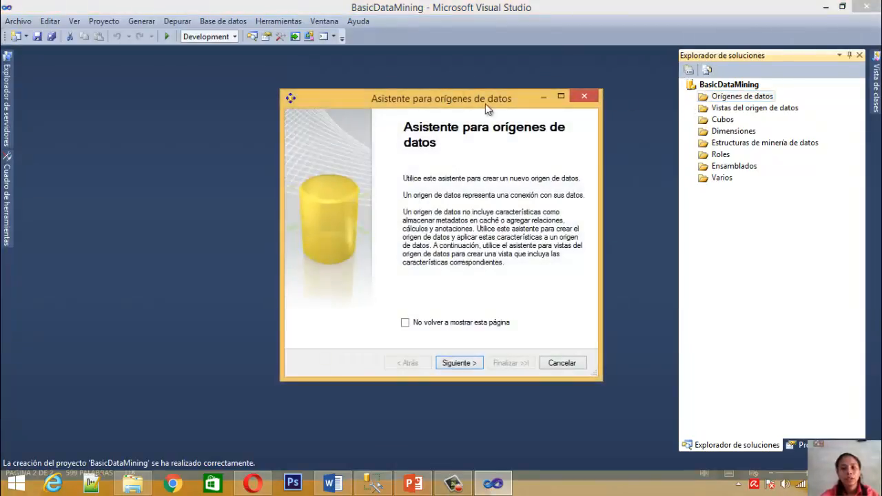
{"action": "left_click", "coordinate": [460, 365]}
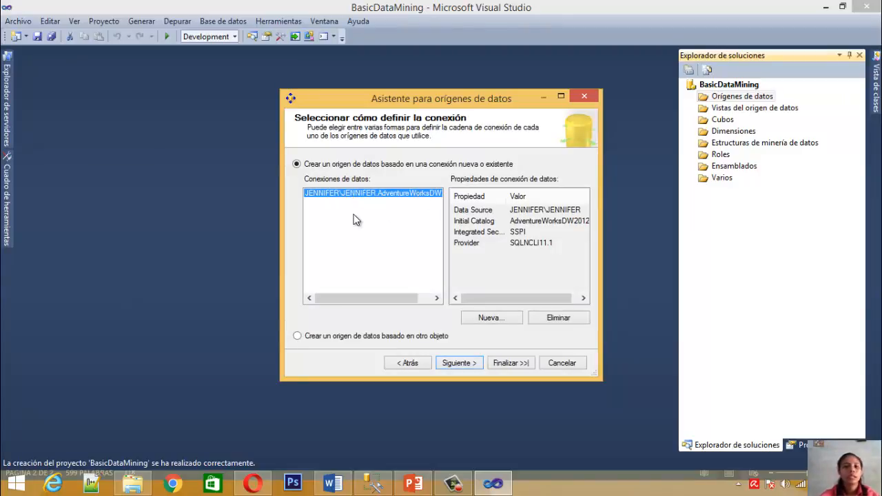
{"action": "left_click", "coordinate": [495, 318]}
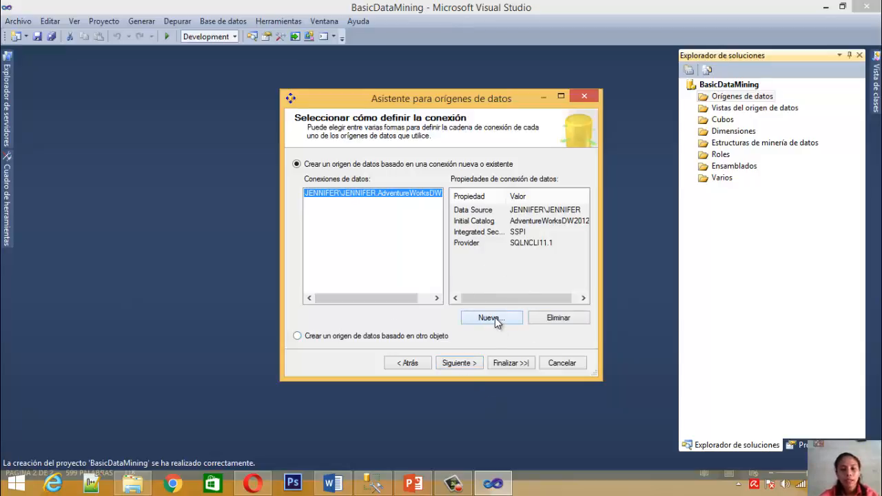
Paste the copied server name into the connection and select the AdventureWorksDW2012 database
{"action": "left_click", "coordinate": [502, 117]}
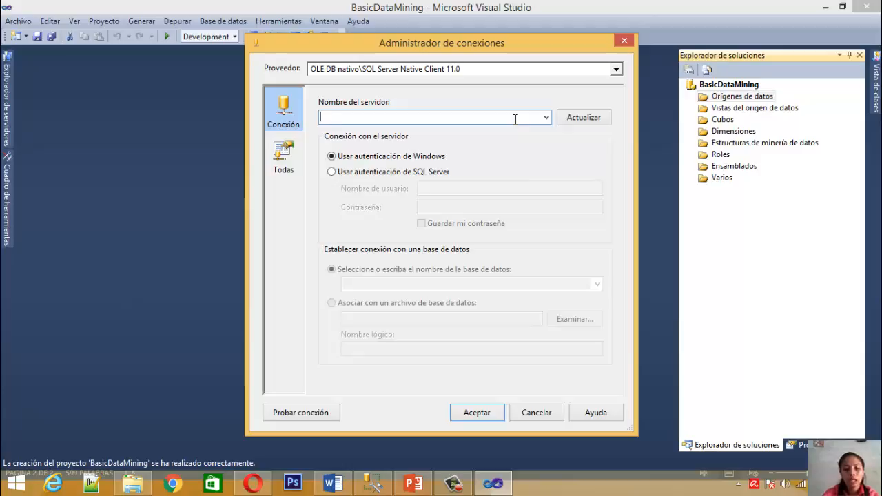
{"action": "key", "text": "ctrl+v"}
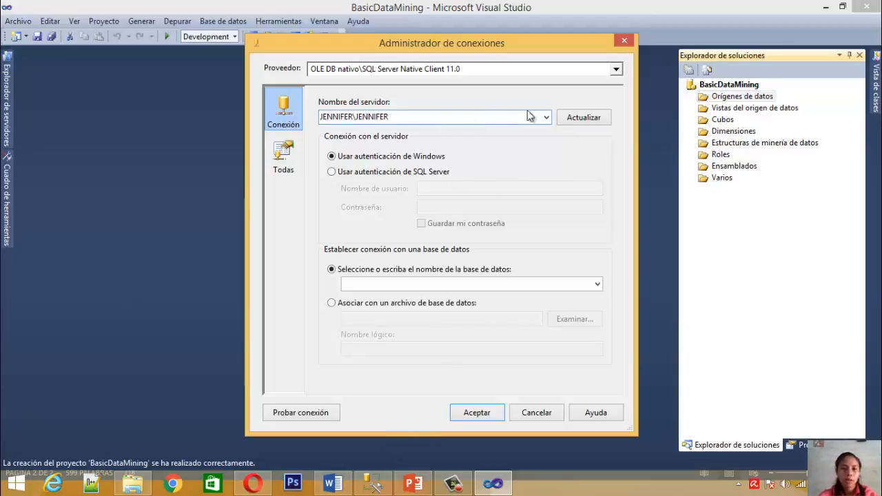
{"action": "left_click", "coordinate": [579, 286]}
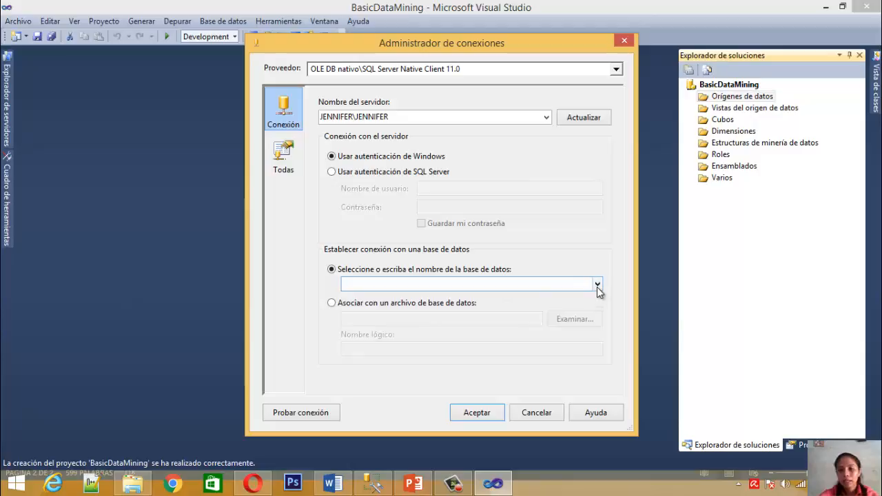
{"action": "left_click", "coordinate": [597, 284]}
{"action": "left_click", "coordinate": [410, 297]}
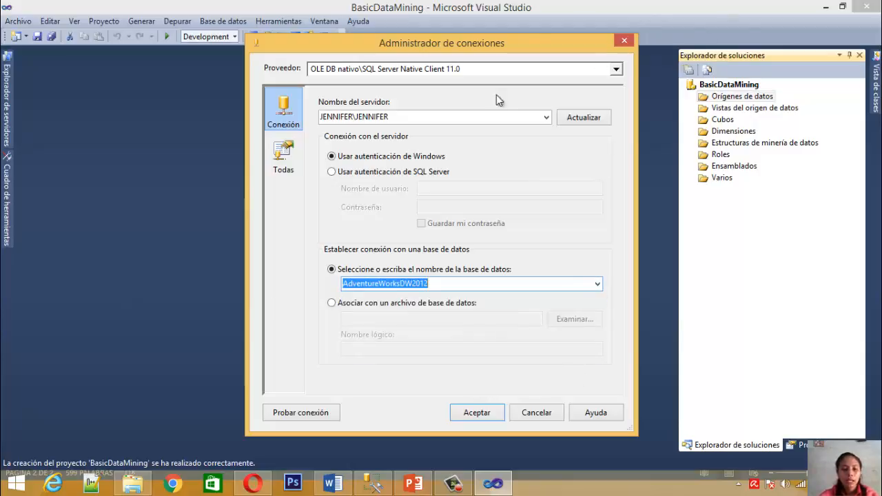
Test and accept the AdventureWorksDW2012 connection, and continue the wizard to the impersonation information
{"action": "left_click", "coordinate": [288, 414]}
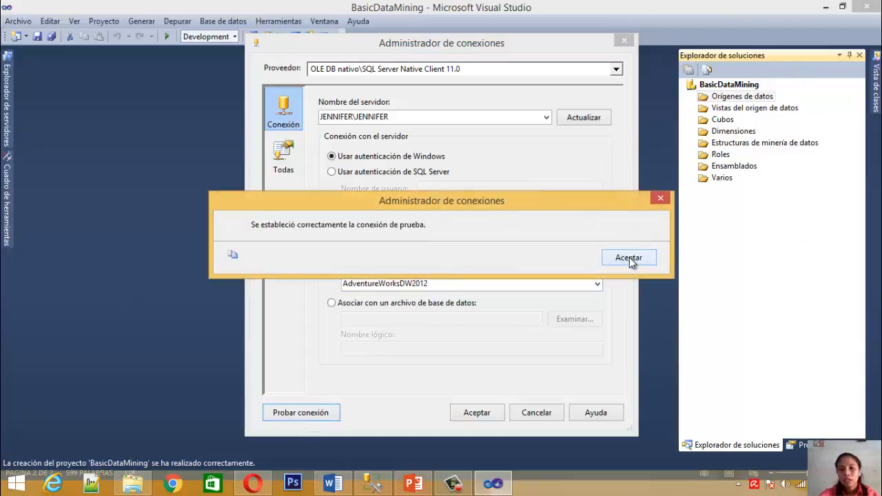
{"action": "left_click", "coordinate": [630, 258]}
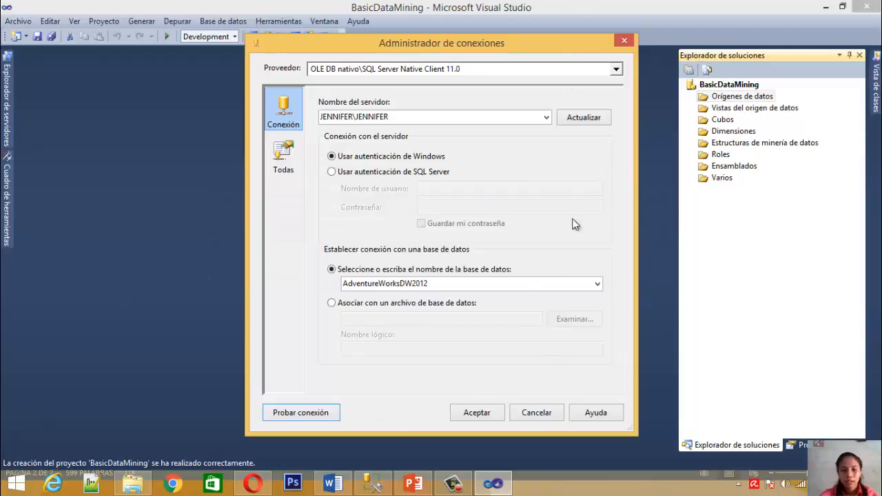
{"action": "left_click", "coordinate": [475, 415]}
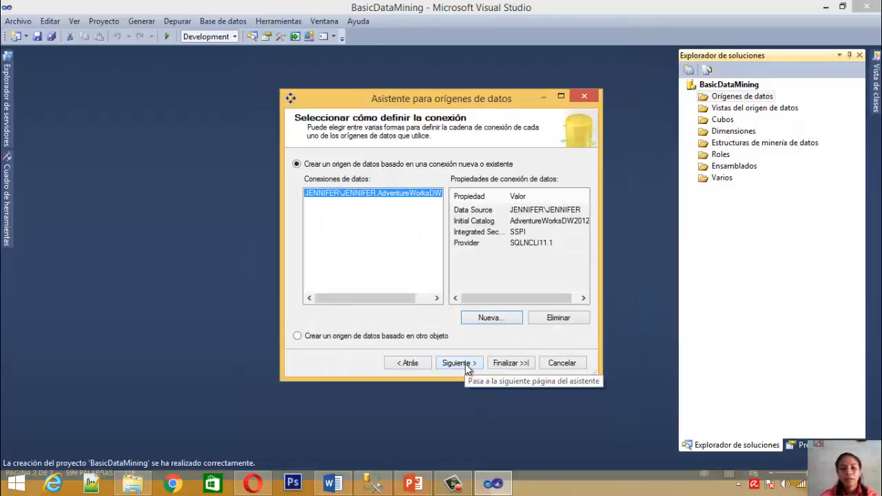
{"action": "left_click", "coordinate": [466, 366]}
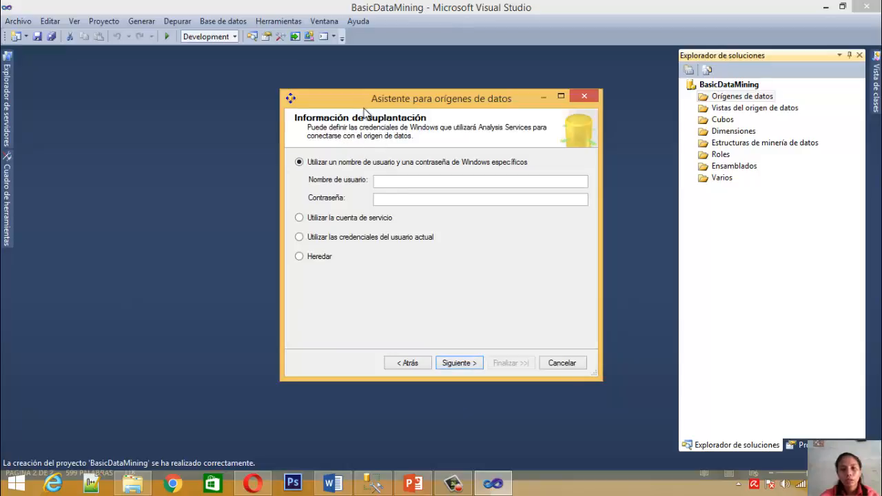
Use the service account for impersonation, name the data source OrigenDatosJC and finish creating it
{"action": "left_click", "coordinate": [356, 219]}
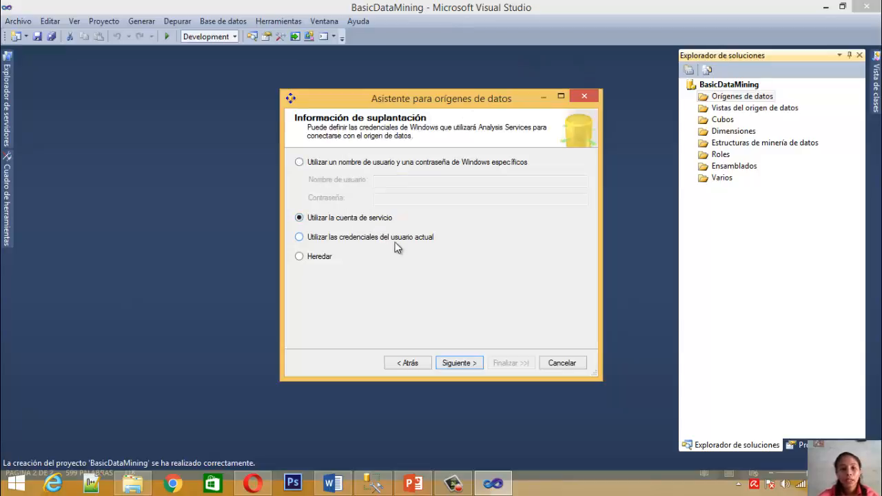
{"action": "left_click", "coordinate": [453, 363]}
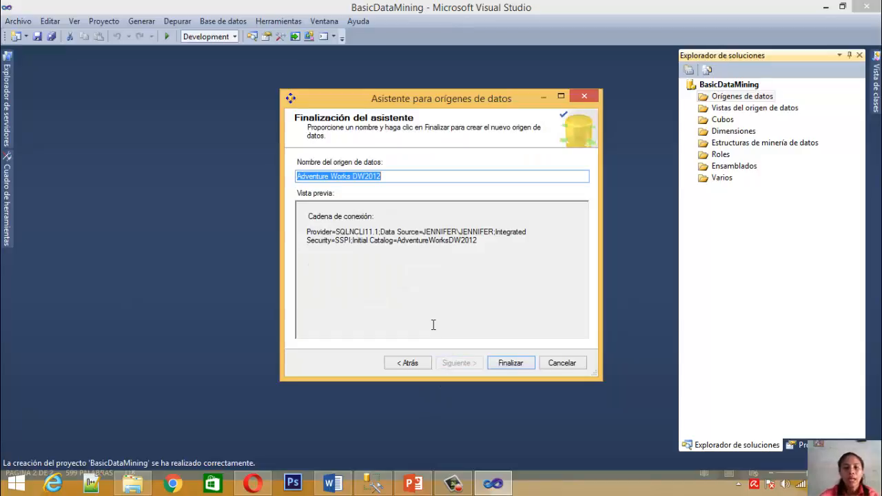
{"action": "key", "text": "BackSpace"}
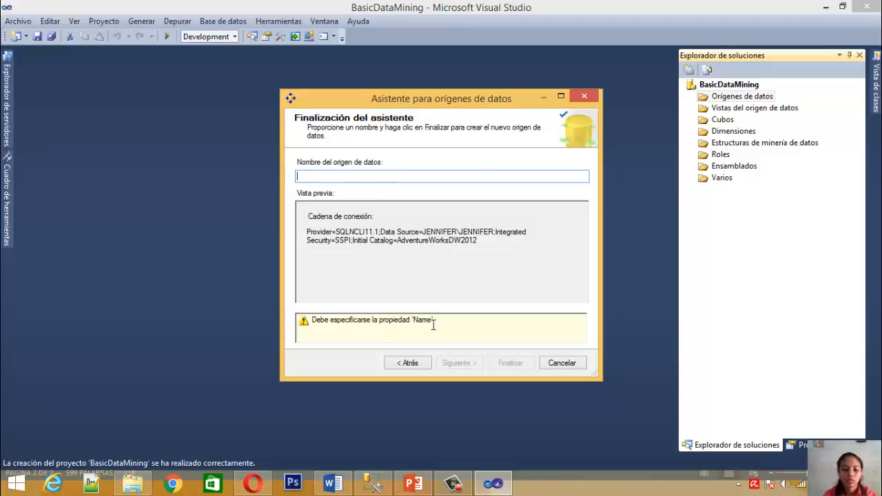
{"action": "type", "text": "OrigenDatosJC"}
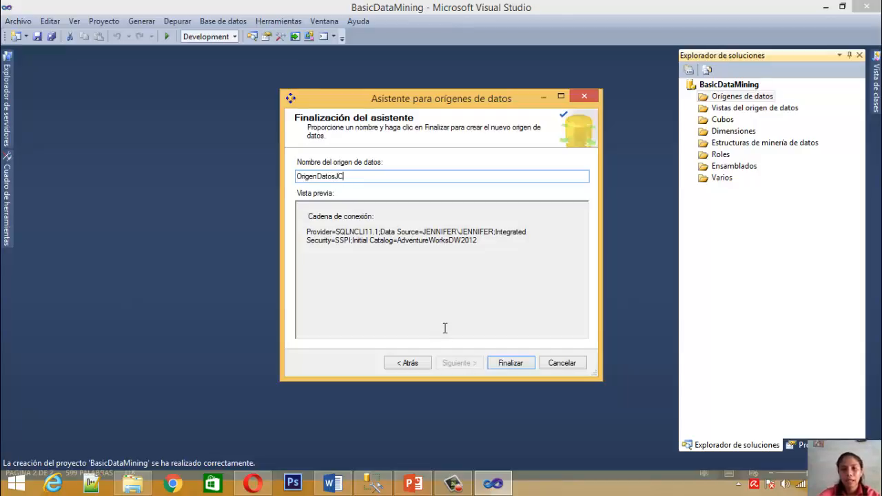
{"action": "left_click", "coordinate": [511, 365]}
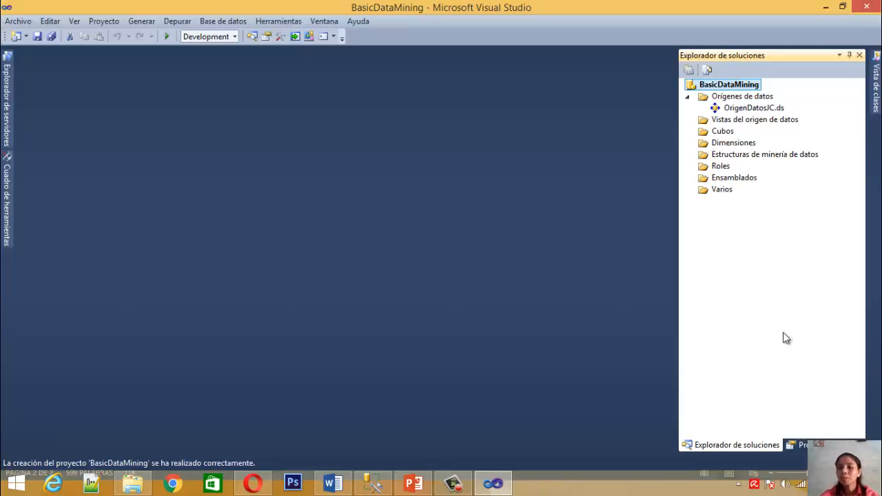
Start a new data source view for the project based on the OrigenDatosJC data source
{"action": "left_click", "coordinate": [741, 123]}
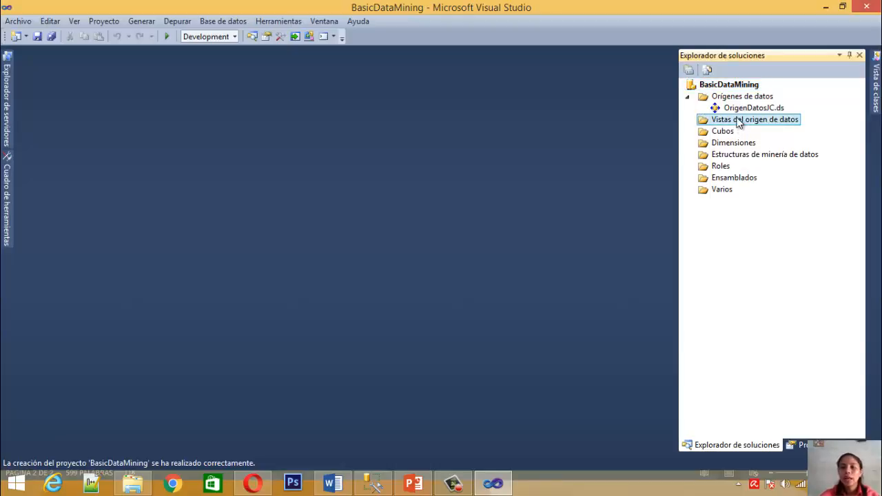
{"action": "right_click", "coordinate": [739, 122]}
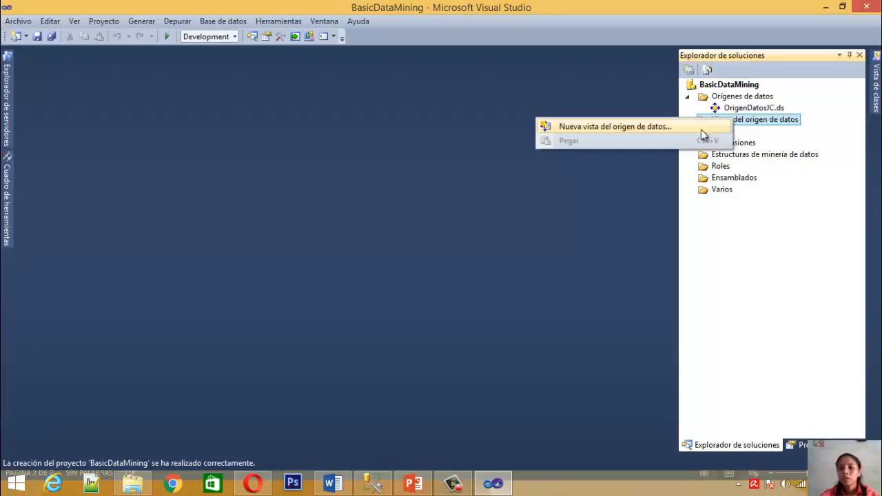
{"action": "left_click", "coordinate": [667, 131]}
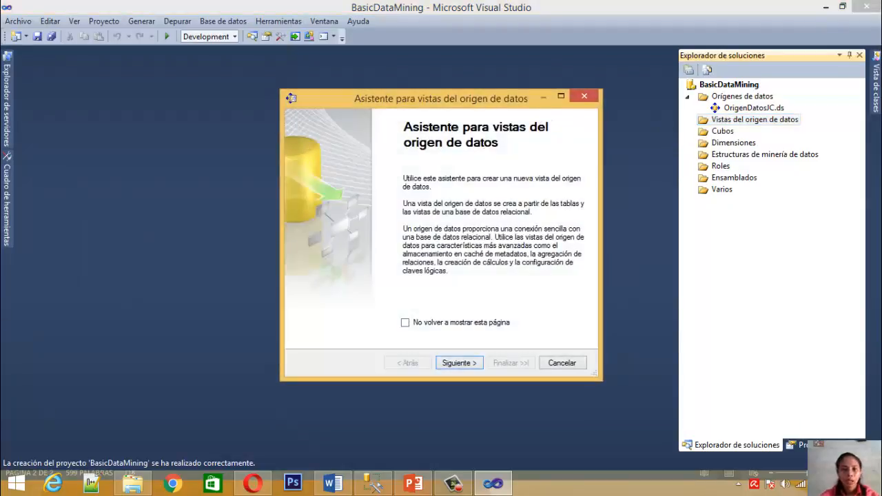
{"action": "left_click", "coordinate": [460, 366]}
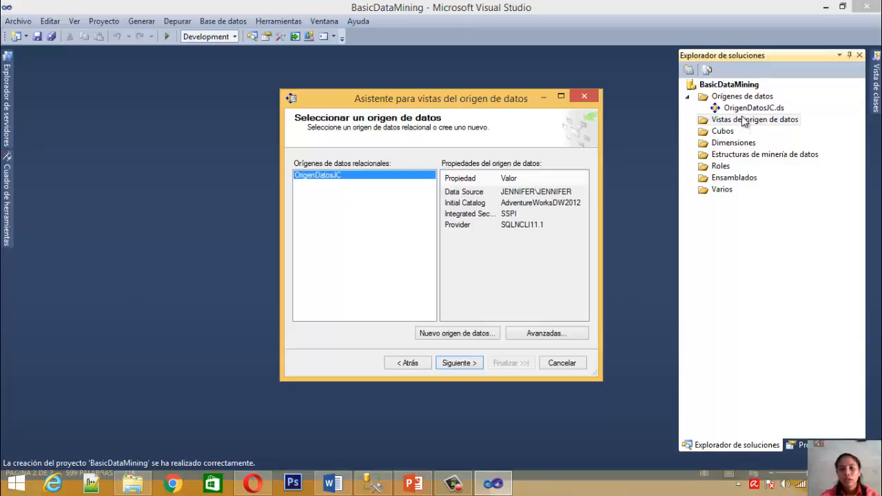
{"action": "left_click", "coordinate": [455, 365]}
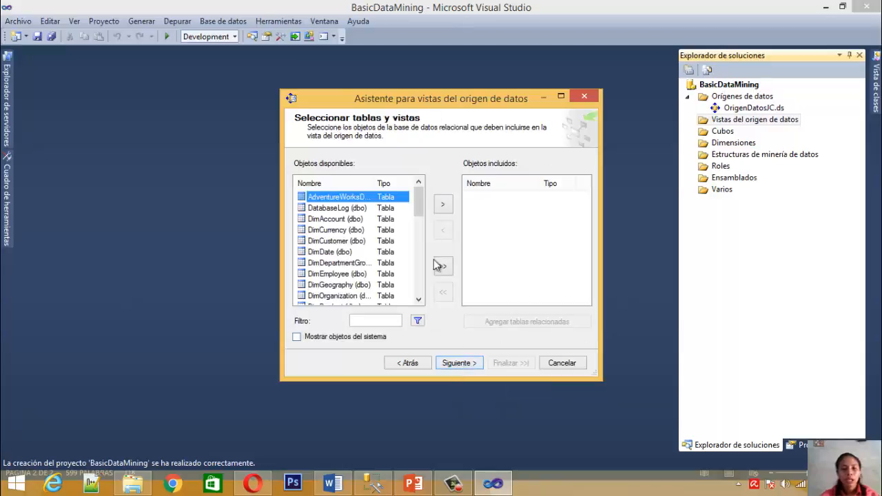
Include the ProspectiveBuyer table and the vTargetMail view in the data source view and continue to its naming
{"action": "left_click_drag", "start_coordinate": [422, 201], "coordinate": [423, 301]}
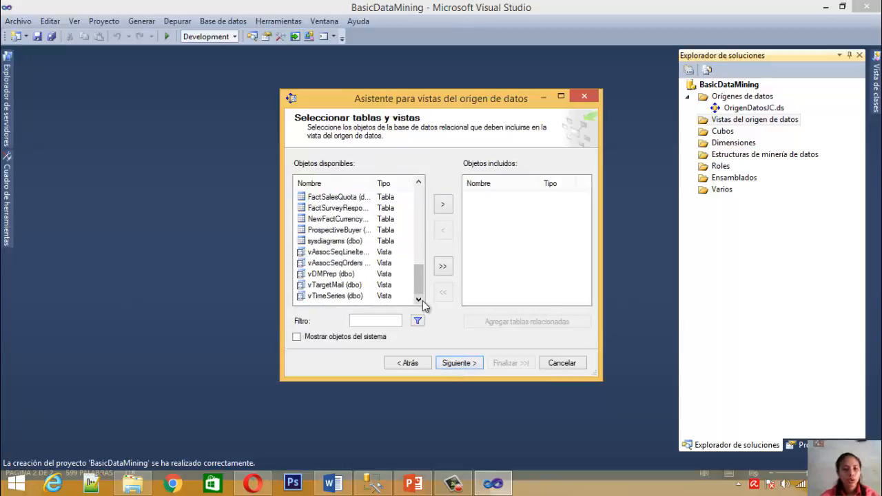
{"action": "left_click", "coordinate": [317, 233]}
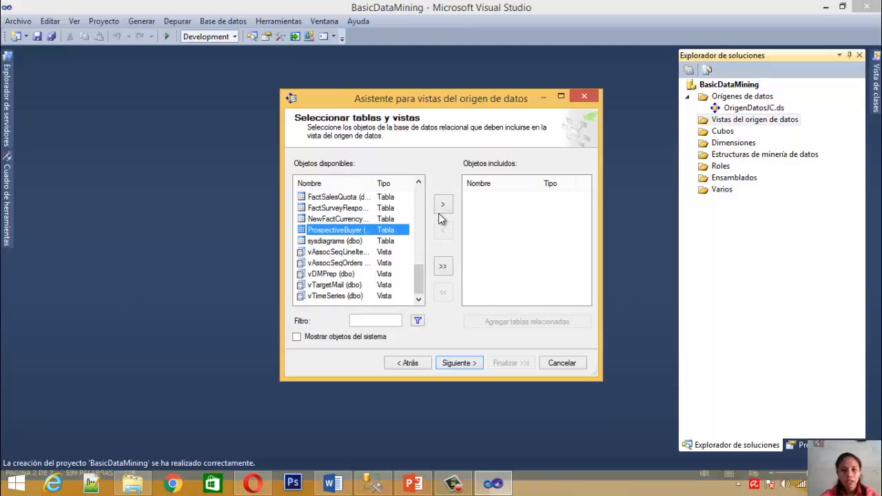
{"action": "left_click", "coordinate": [442, 206]}
{"action": "left_click", "coordinate": [331, 285]}
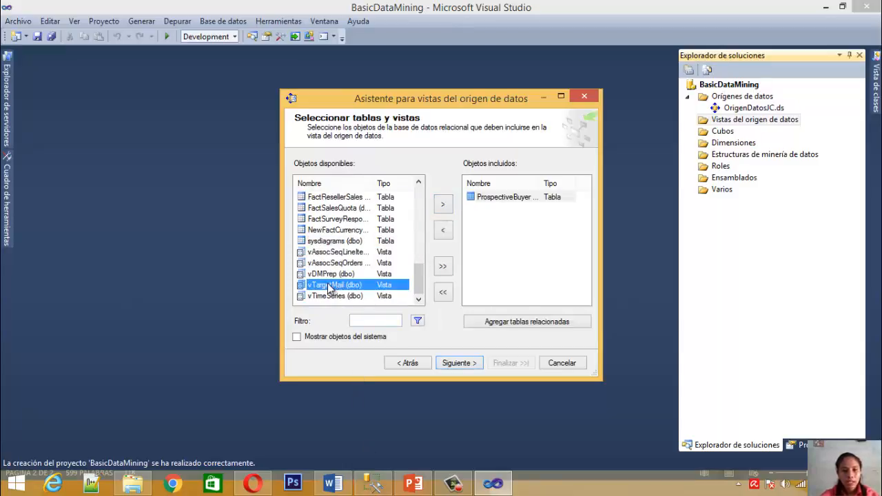
{"action": "left_click", "coordinate": [443, 205]}
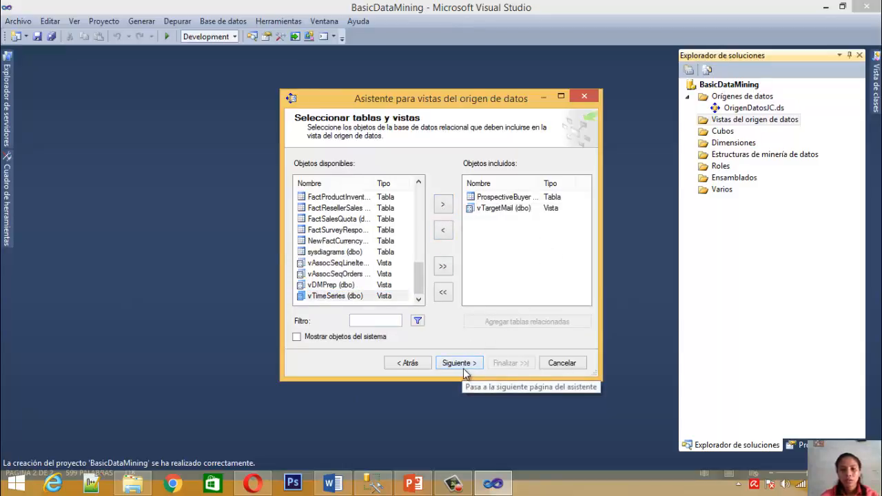
{"action": "left_click", "coordinate": [460, 363]}
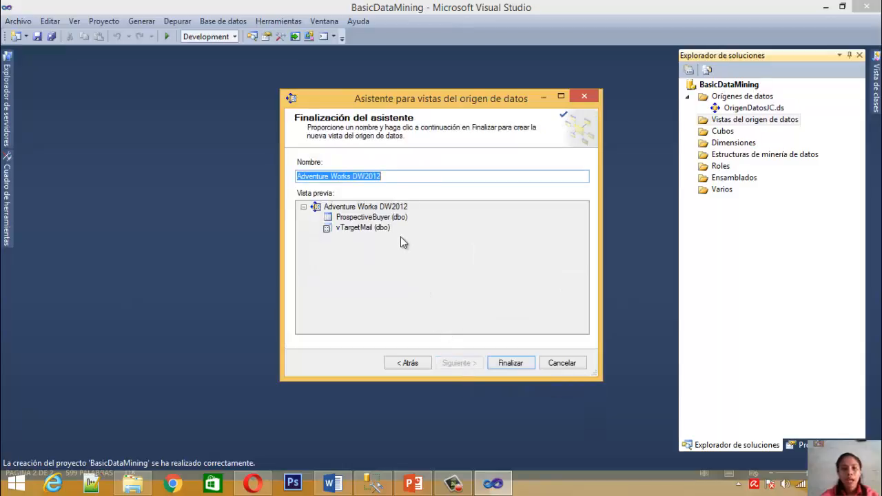
Name the data source view VistaOrigenDatosJC and finish creating it
{"action": "key", "text": "BackSpace"}
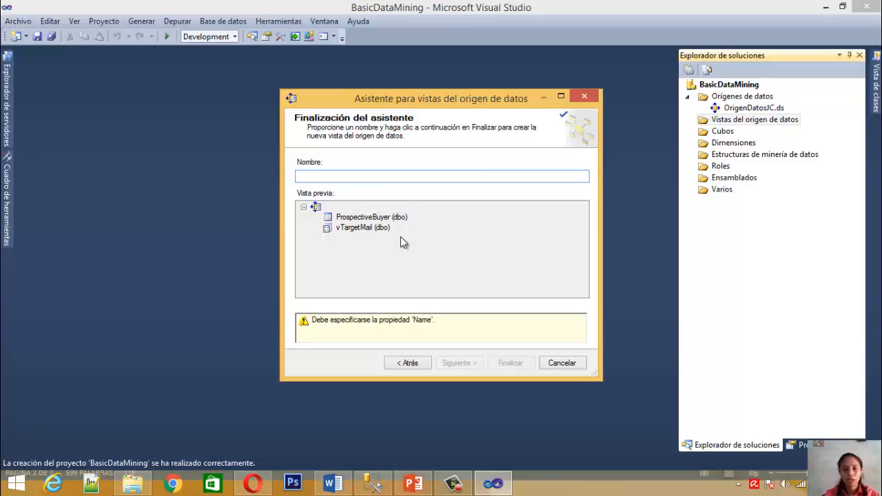
{"action": "type", "text": "VistaOrigenDa"}
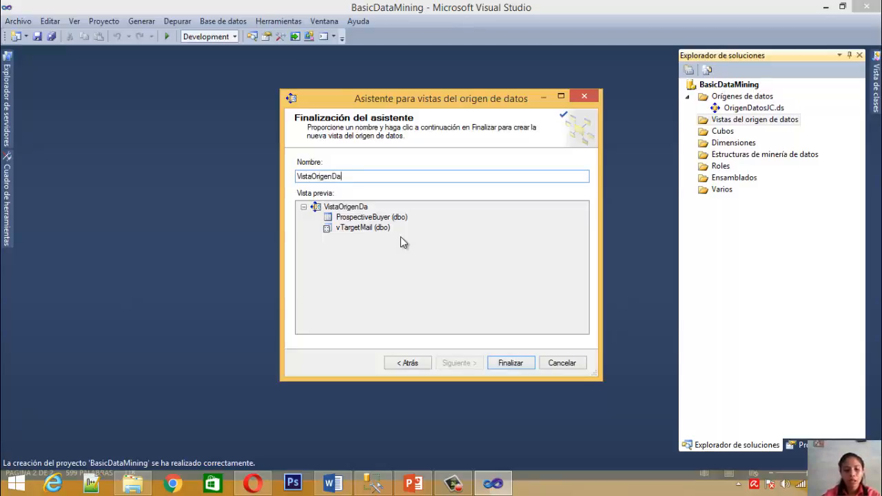
{"action": "type", "text": "tosJC"}
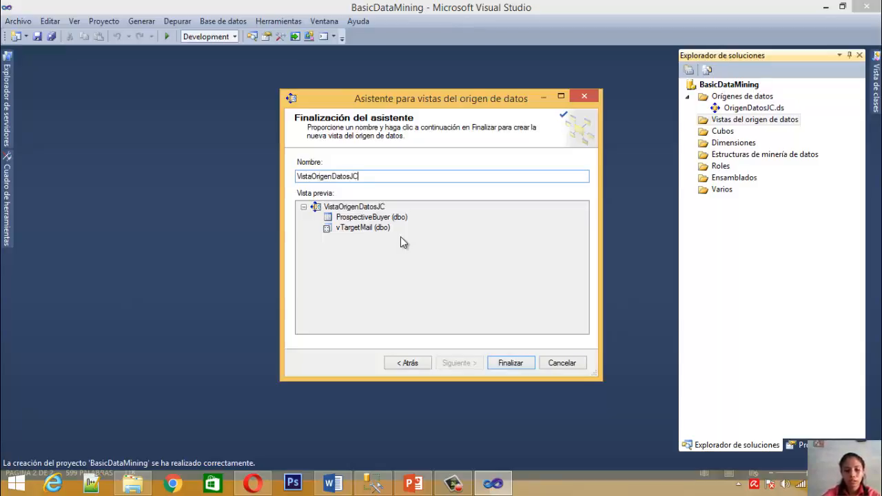
{"action": "left_click", "coordinate": [510, 365]}
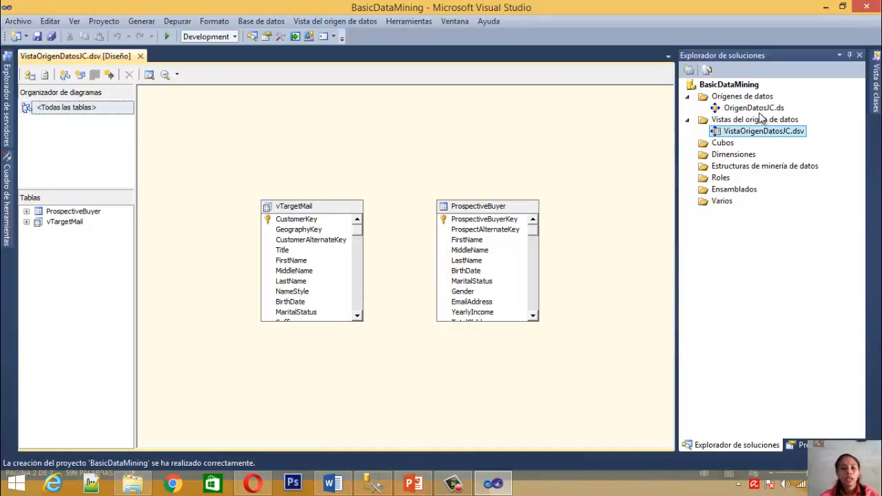
{"action": "left_click", "coordinate": [600, 406]}
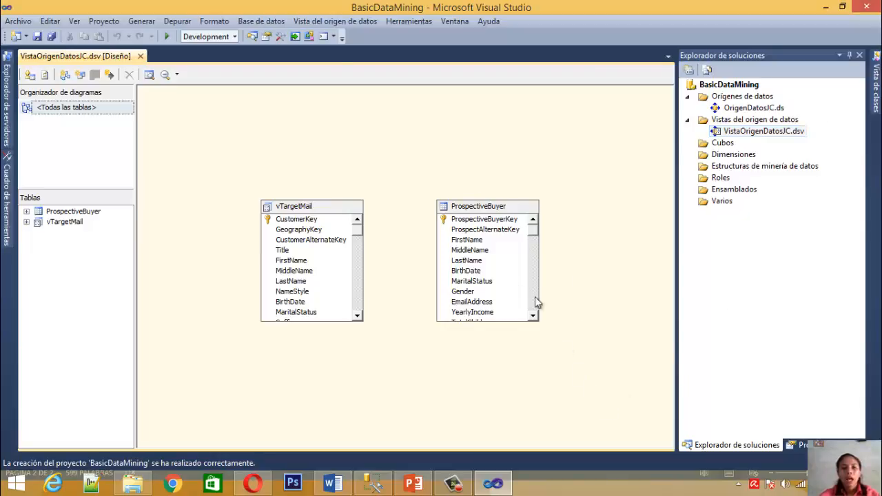
Start a new mining structure from the relational database, with a mining model using the Árboles de decisión de Microsoft technique
{"action": "right_click", "coordinate": [728, 171]}
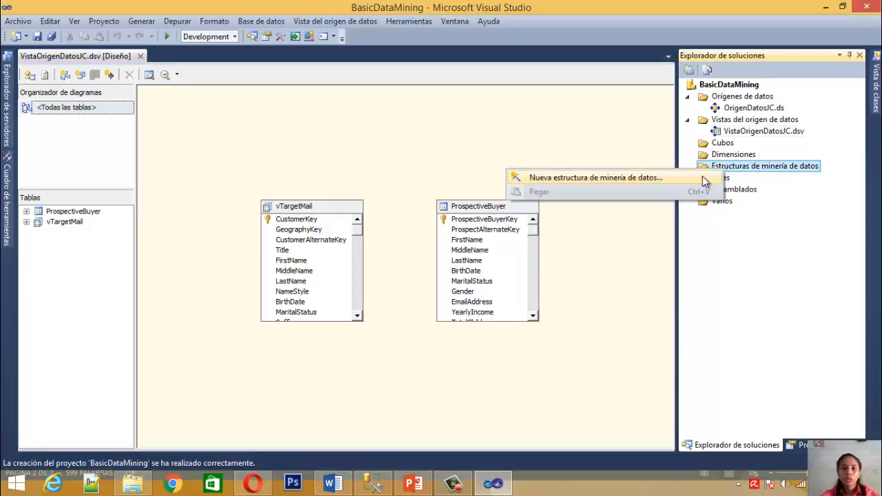
{"action": "left_click", "coordinate": [646, 178]}
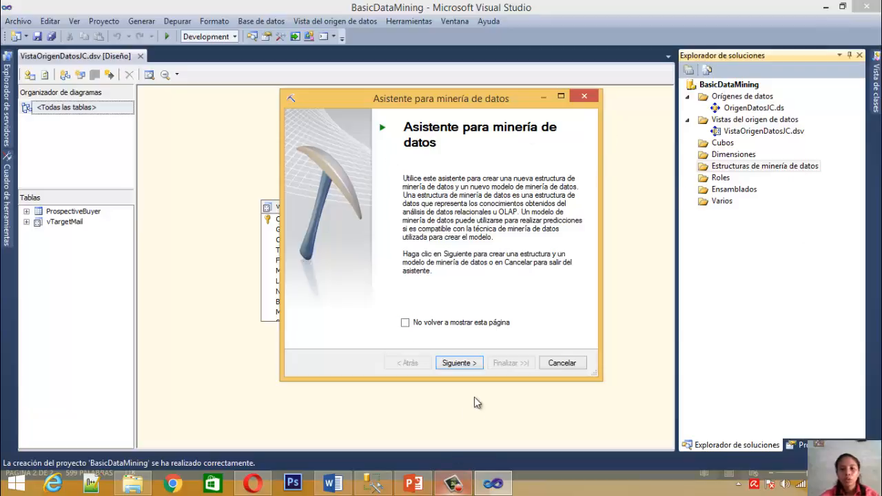
{"action": "left_click", "coordinate": [447, 366]}
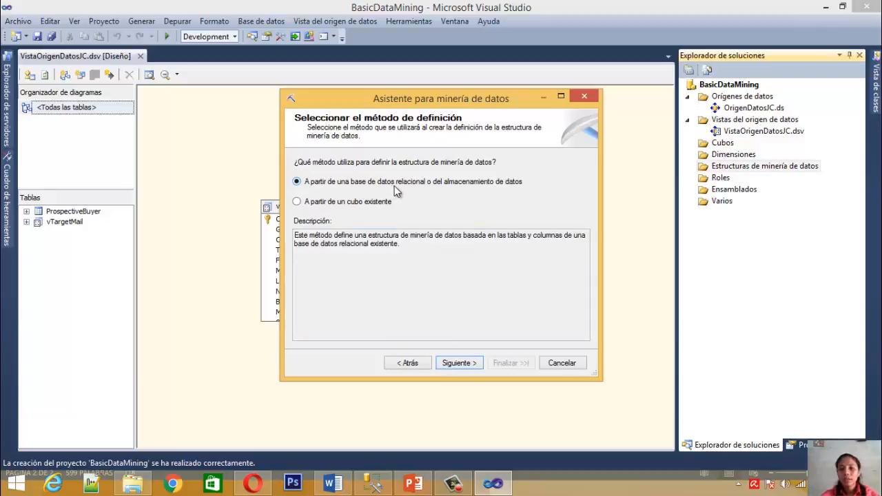
{"action": "left_click", "coordinate": [456, 363]}
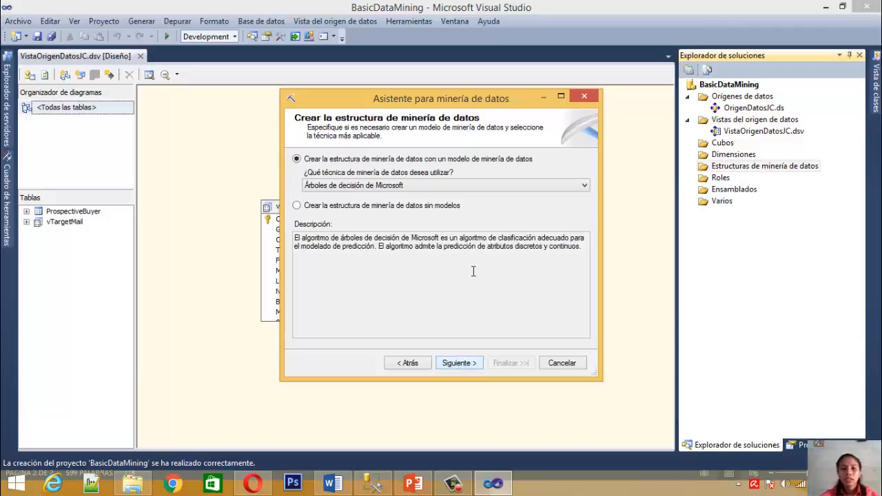
{"action": "left_click", "coordinate": [526, 187]}
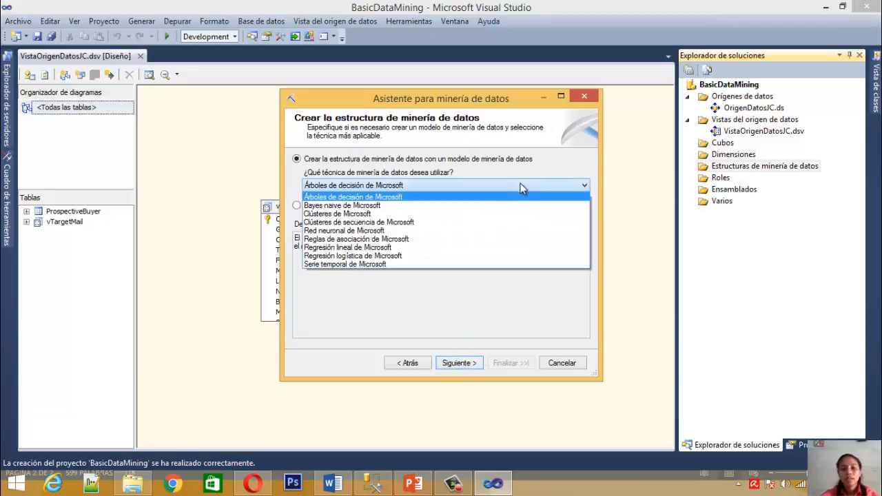
{"action": "left_click", "coordinate": [469, 198]}
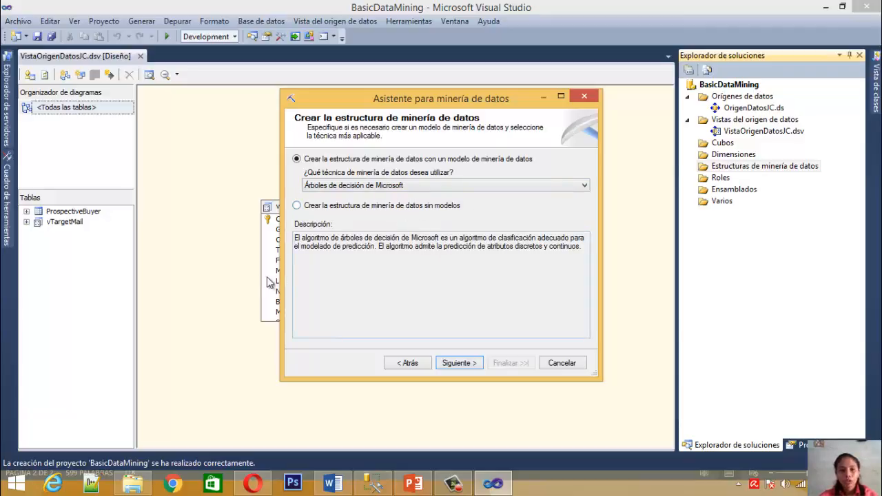
{"action": "left_click", "coordinate": [466, 366]}
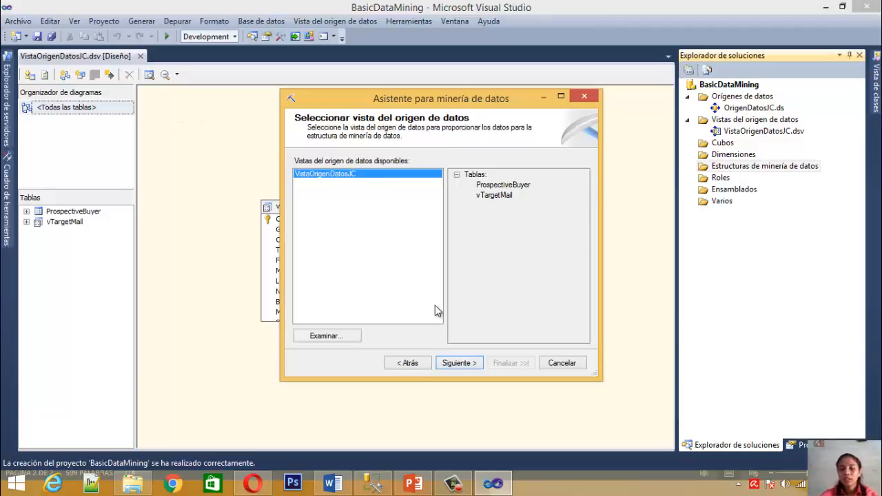
Base the mining structure on VistaOrigenDatosJC and set vTargetMail as its case (Escenario) table
{"action": "left_click", "coordinate": [463, 360]}
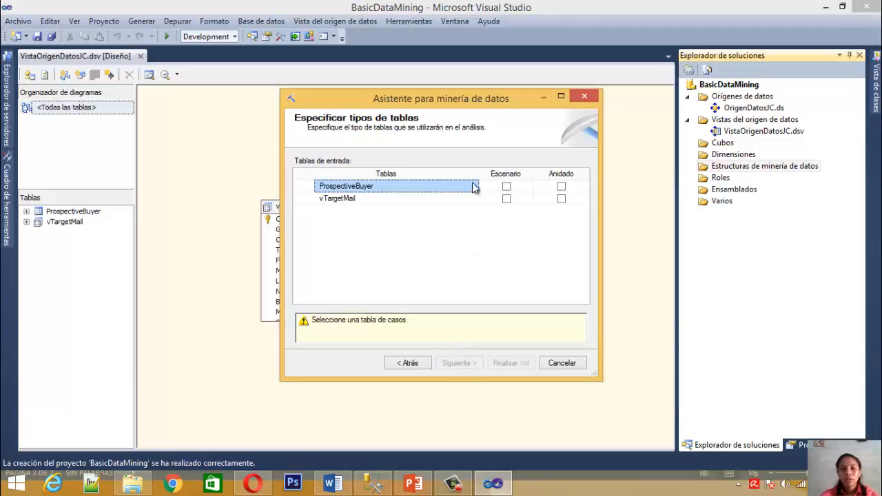
{"action": "left_click", "coordinate": [507, 199]}
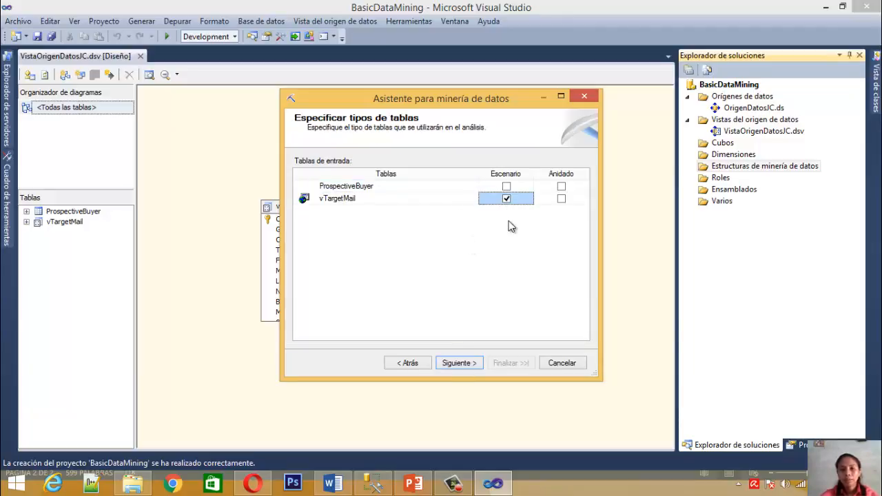
{"action": "left_click", "coordinate": [459, 363]}
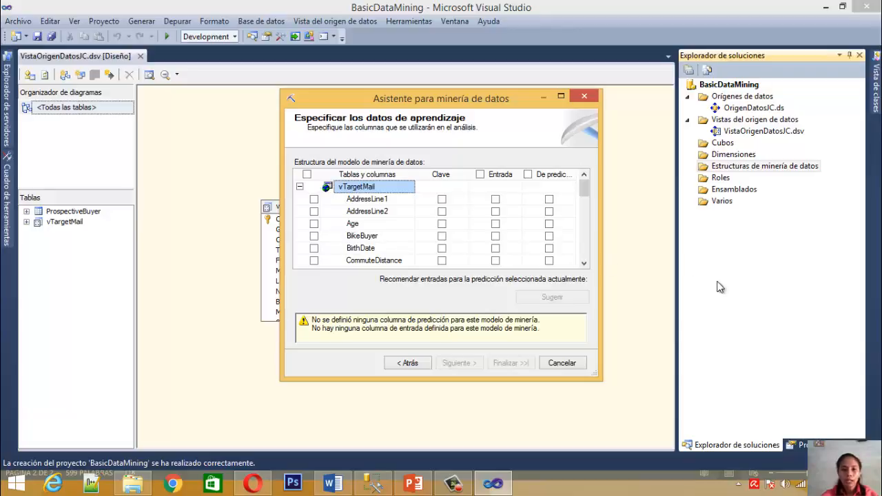
Mark BikeBuyer as the predictable column of the mining model
{"action": "left_click", "coordinate": [549, 236]}
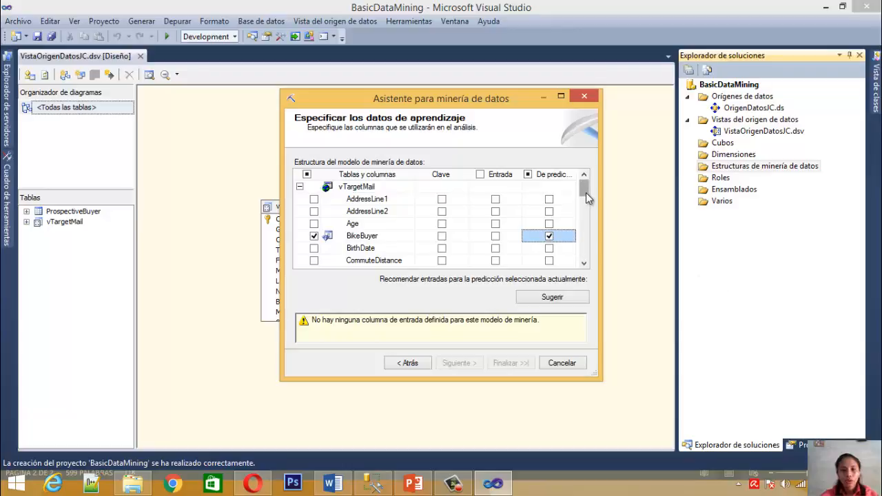
{"action": "left_click_drag", "start_coordinate": [585, 190], "coordinate": [585, 199]}
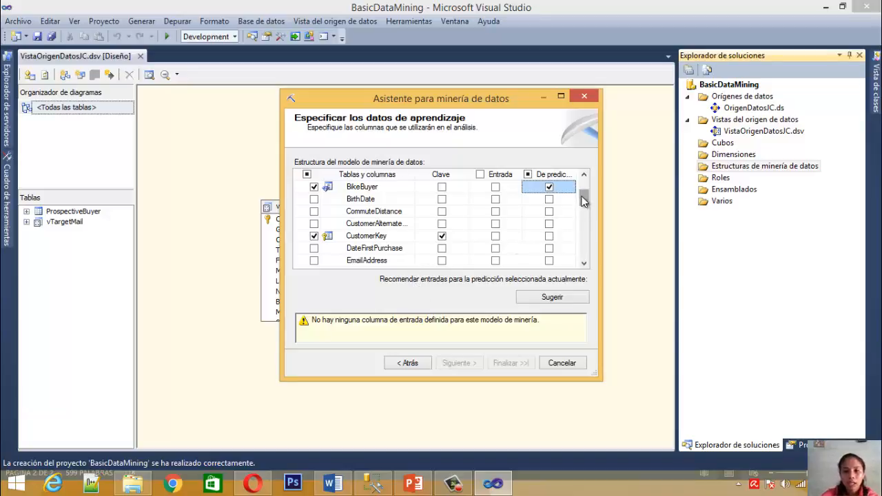
{"action": "left_click_drag", "start_coordinate": [583, 194], "coordinate": [584, 190]}
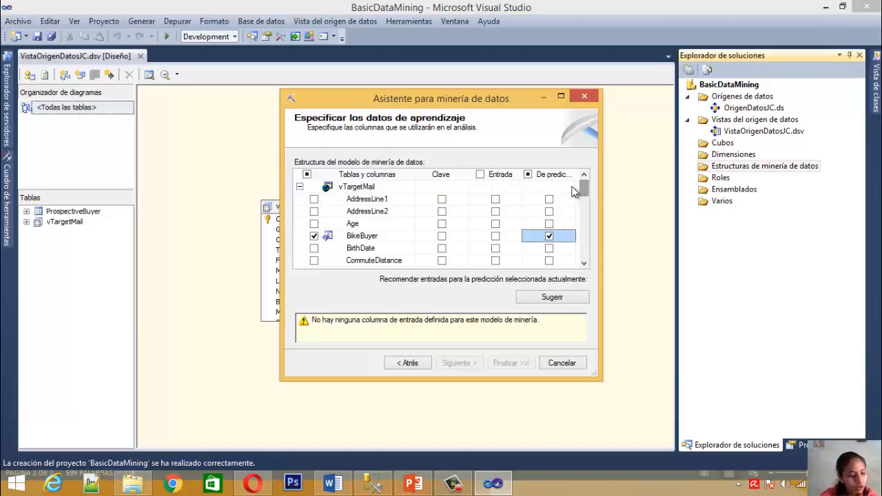
Set Age, CommuteDistance, EnglishEducation and EnglishOccupation as input (Entrada) columns of the mining model
{"action": "left_click", "coordinate": [496, 224]}
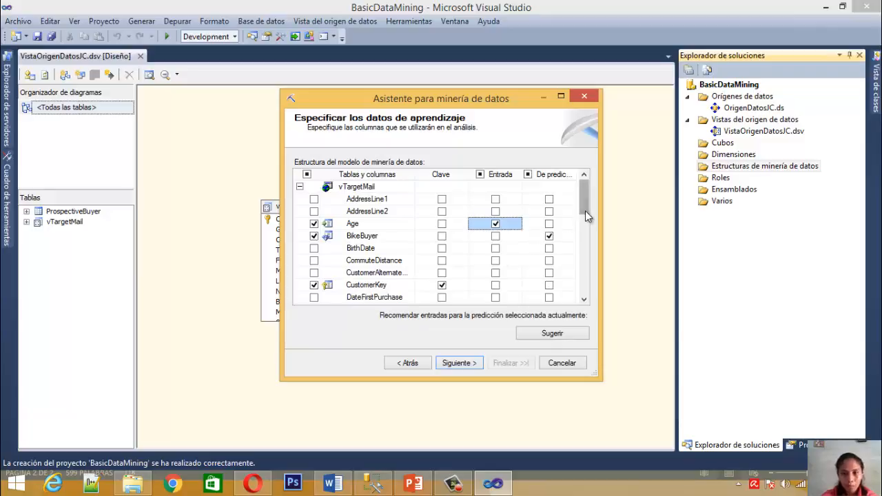
{"action": "scroll", "coordinate": [586, 210], "scroll_direction": "down", "scroll_amount": 1}
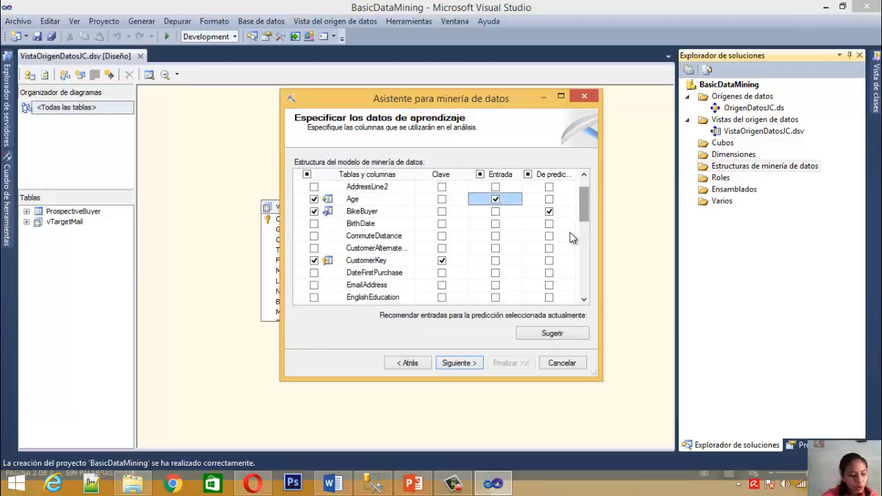
{"action": "left_click", "coordinate": [496, 236]}
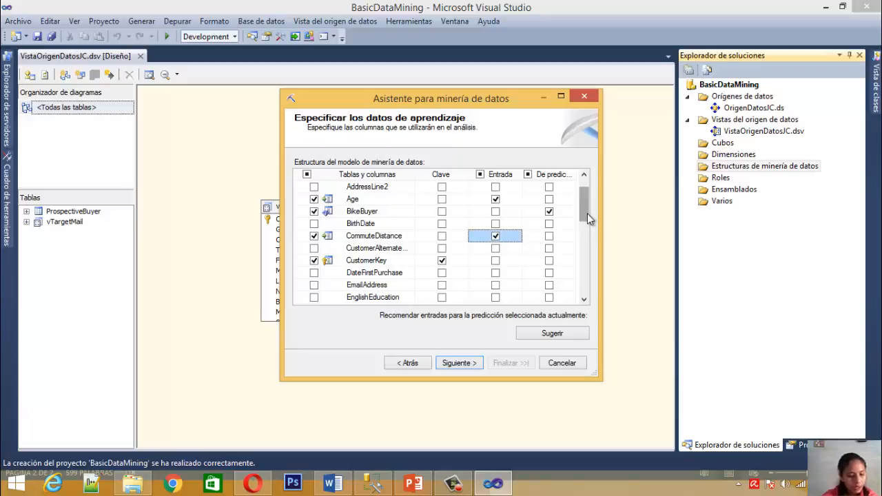
{"action": "scroll", "coordinate": [587, 214], "scroll_direction": "down", "scroll_amount": 1}
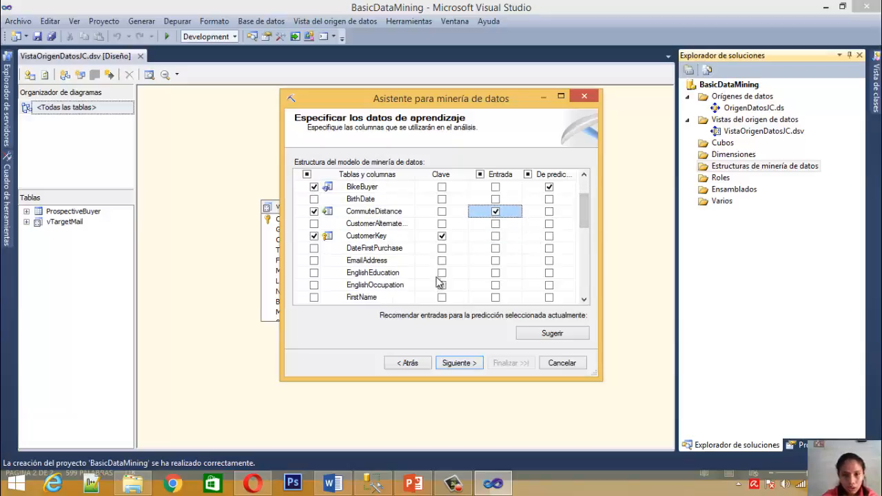
{"action": "left_click", "coordinate": [497, 273]}
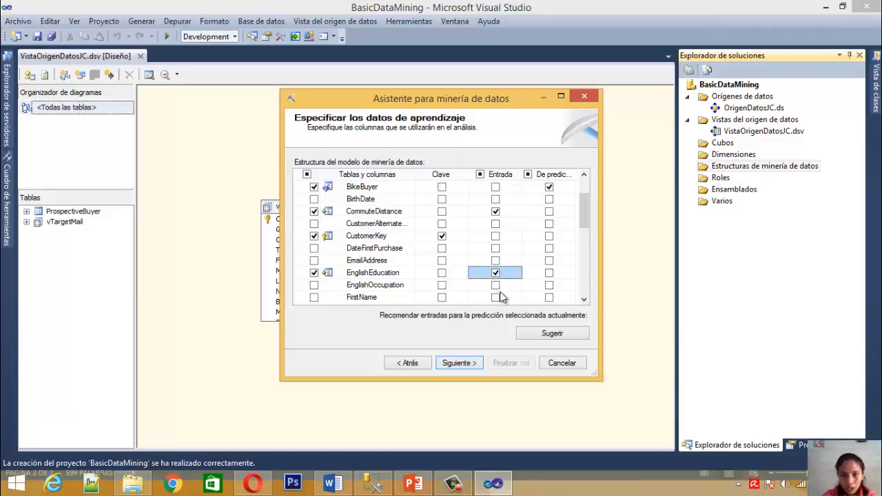
{"action": "left_click", "coordinate": [496, 285]}
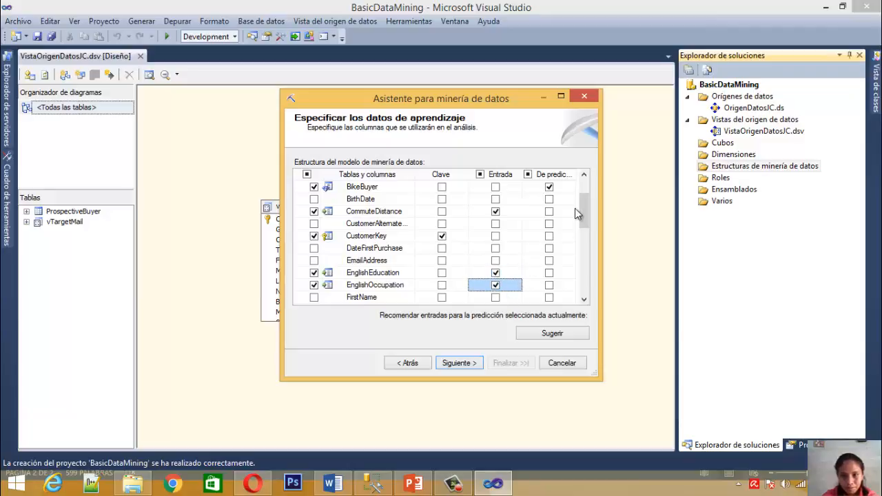
Set Gender, GeographyKey, HouseOwnerFlag and MaritalStatus as input (Entrada) columns of the mining model
{"action": "scroll", "coordinate": [587, 212], "scroll_direction": "down", "scroll_amount": 1}
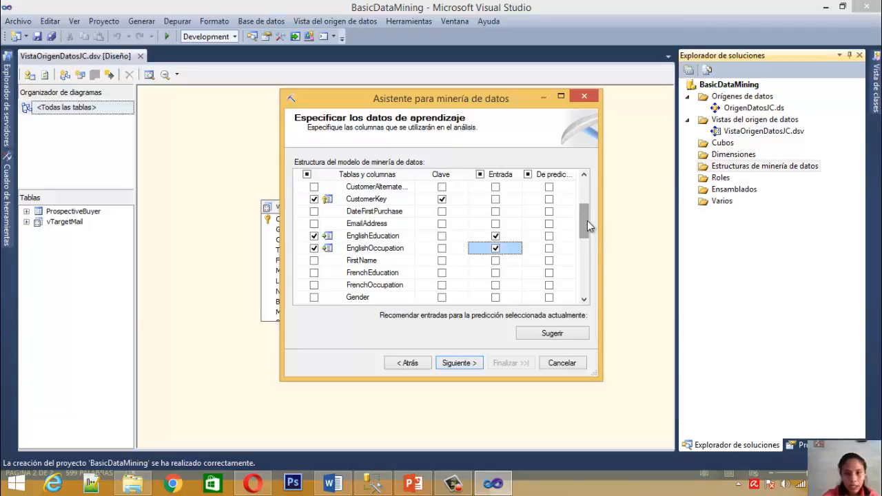
{"action": "left_click", "coordinate": [495, 298]}
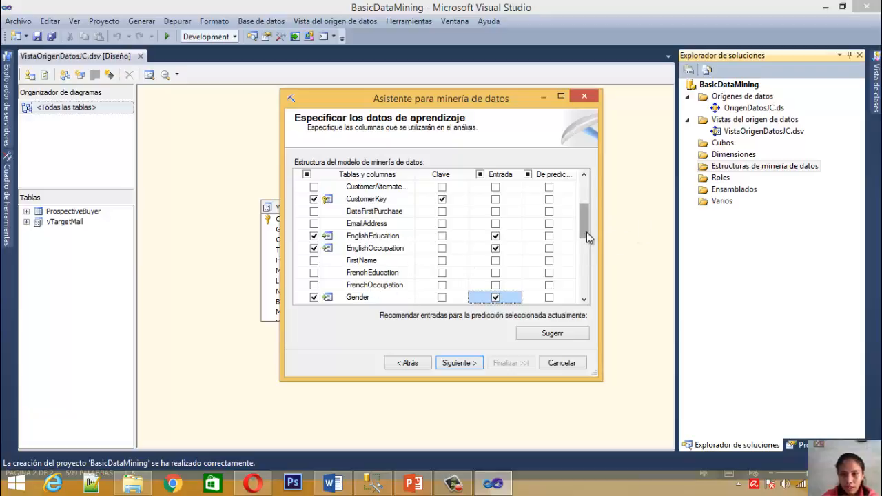
{"action": "left_click_drag", "start_coordinate": [587, 232], "coordinate": [586, 253]}
{"action": "left_click", "coordinate": [496, 235]}
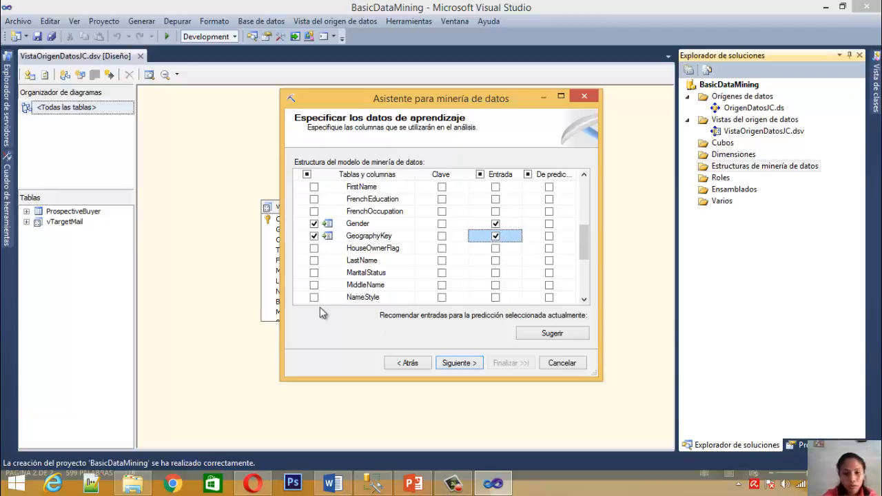
{"action": "left_click_drag", "start_coordinate": [584, 251], "coordinate": [584, 267]}
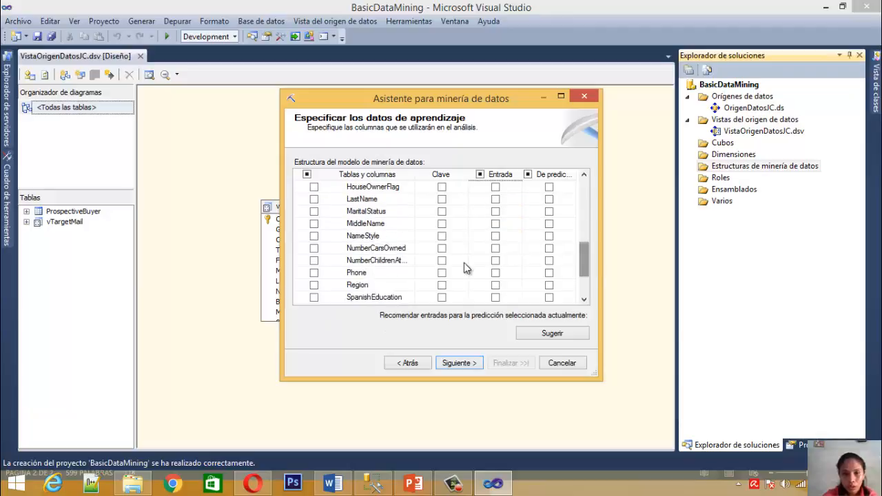
{"action": "left_click", "coordinate": [496, 187]}
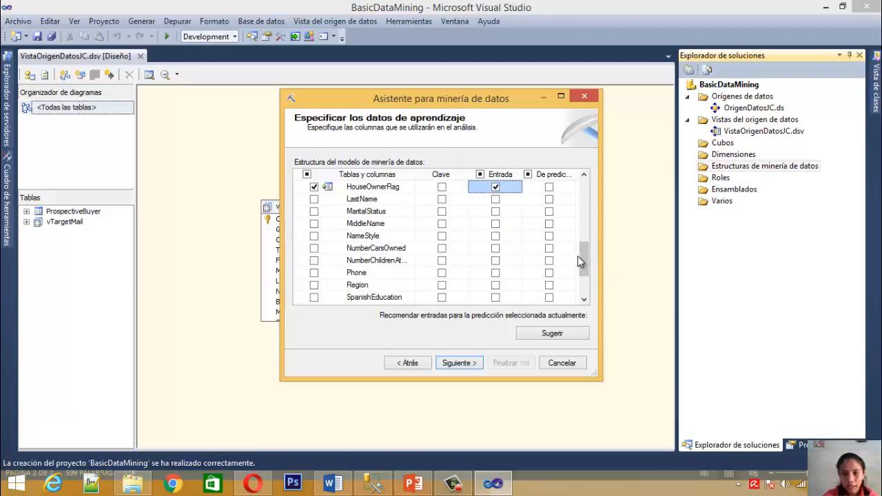
{"action": "left_click_drag", "start_coordinate": [583, 255], "coordinate": [581, 234]}
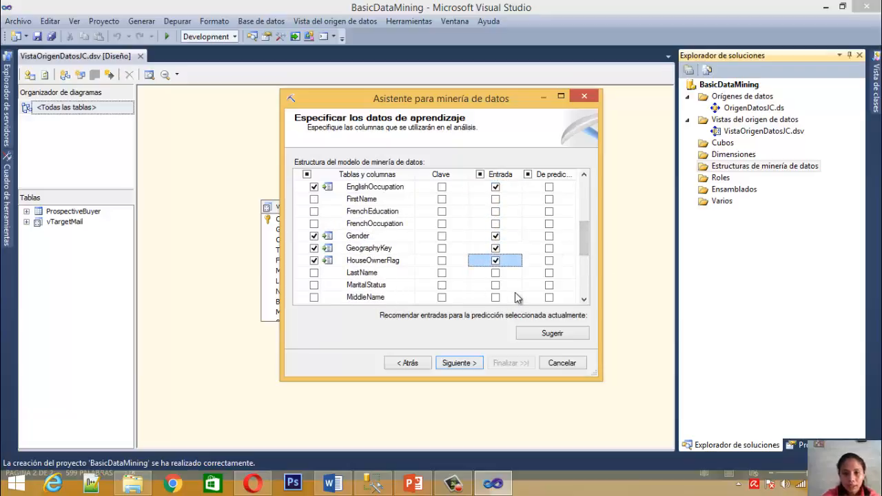
{"action": "left_click", "coordinate": [496, 285]}
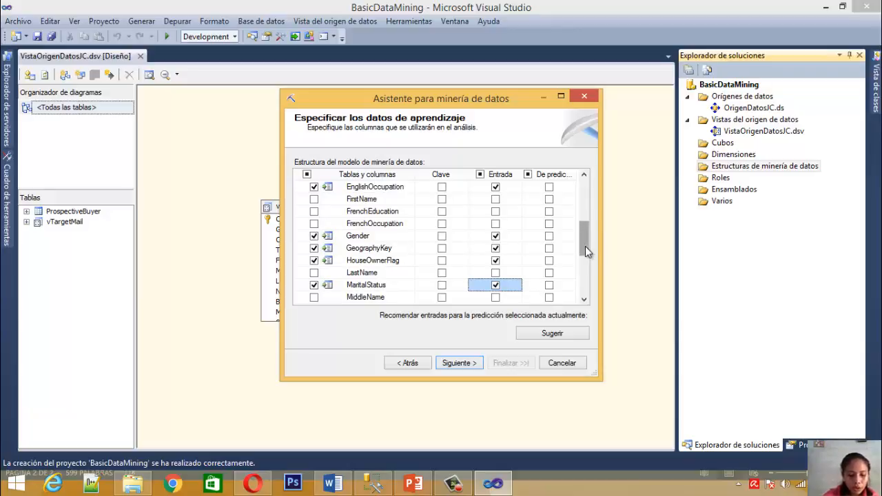
Set NumberCarsOwned, NumberChildrenAtHome, Region, TotalChildren and YearlyIncome as input (Entrada) columns of the mining model
{"action": "left_click_drag", "start_coordinate": [584, 252], "coordinate": [583, 270]}
{"action": "left_click", "coordinate": [495, 262]}
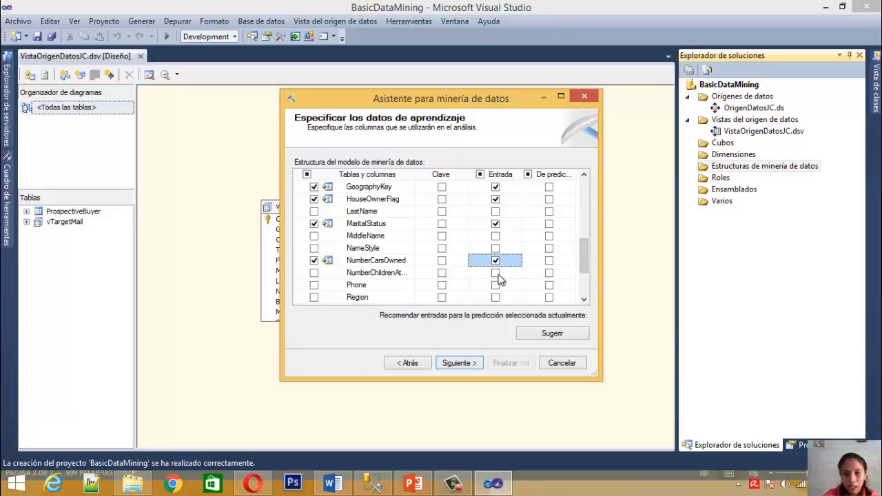
{"action": "left_click", "coordinate": [496, 273]}
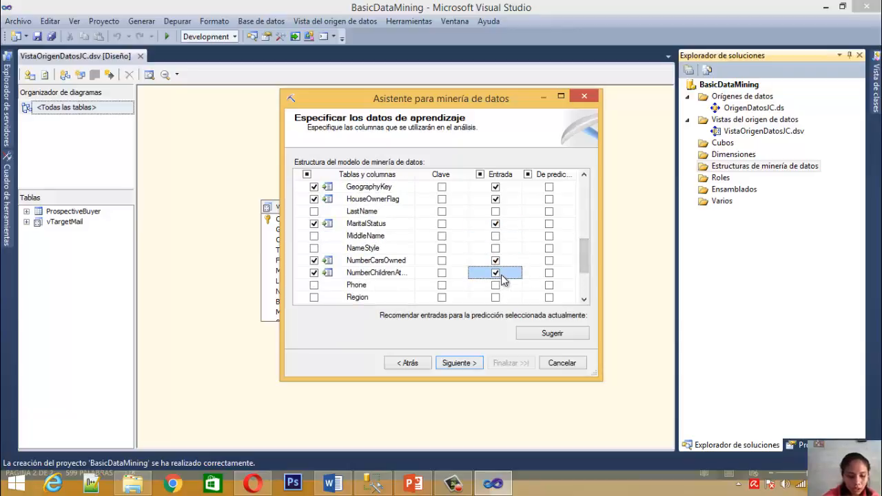
{"action": "left_click_drag", "start_coordinate": [588, 256], "coordinate": [586, 270]}
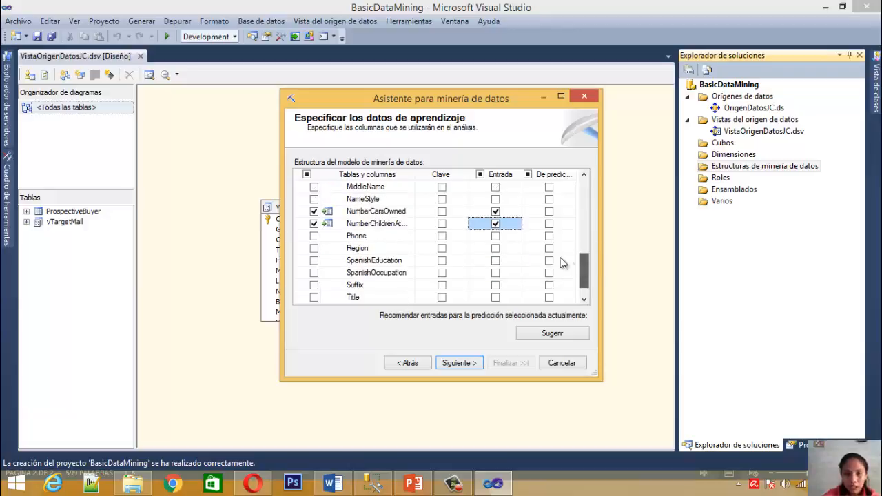
{"action": "left_click", "coordinate": [496, 248]}
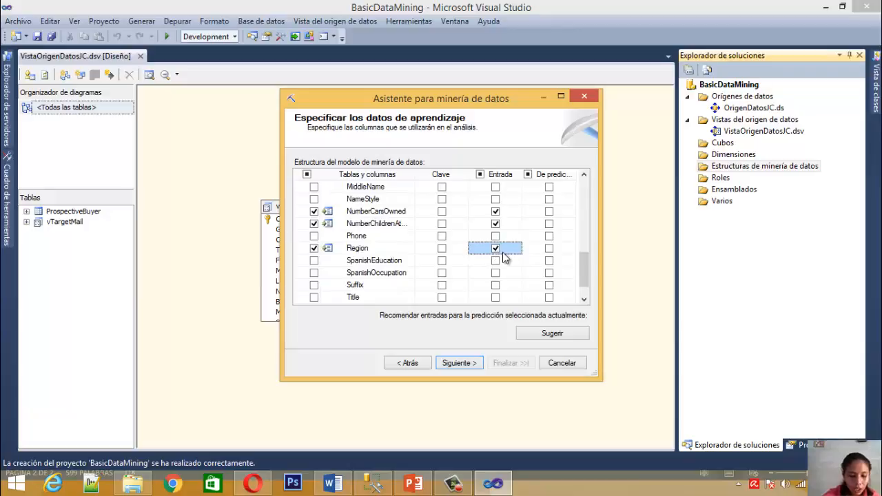
{"action": "left_click_drag", "start_coordinate": [585, 268], "coordinate": [587, 273]}
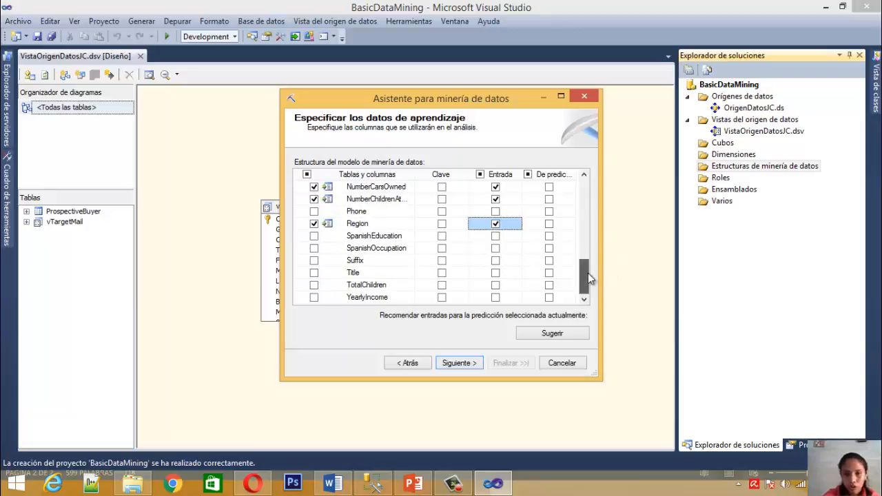
{"action": "left_click", "coordinate": [495, 286]}
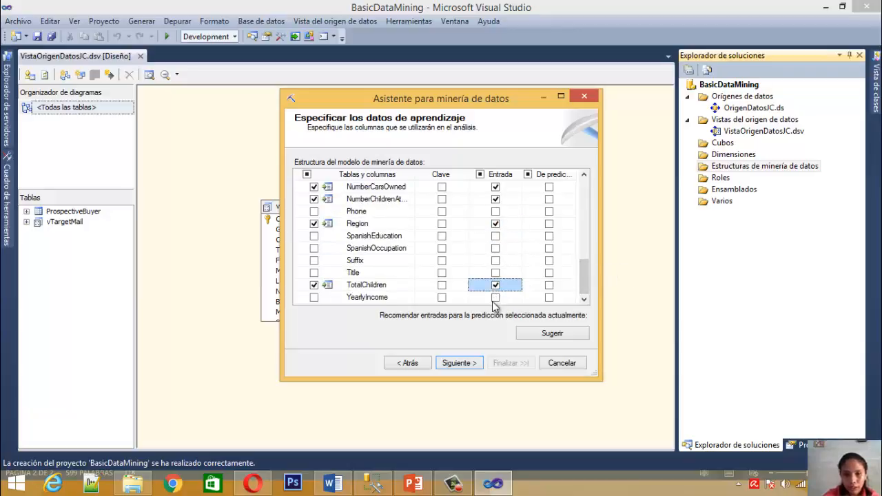
{"action": "left_click", "coordinate": [496, 298]}
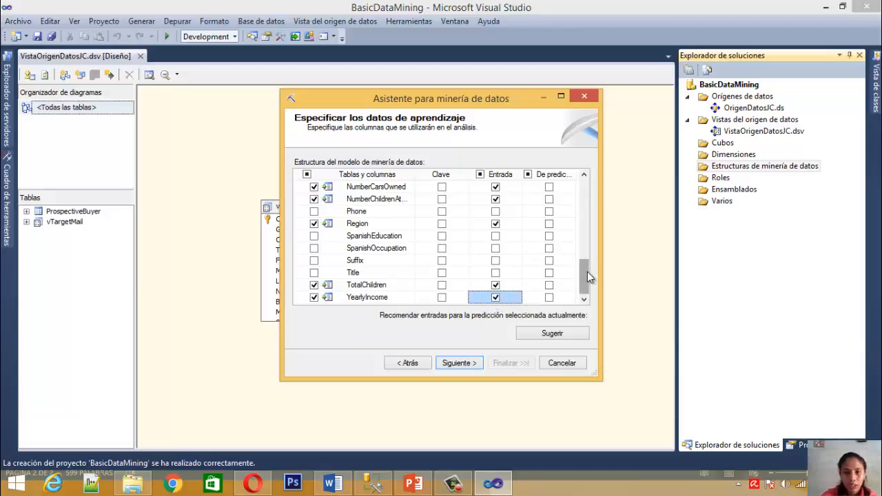
Include AddressLine1, AddressLine2, DateFirstPurchase, EmailAddress, FirstName and LastName in the mining structure only, without marking them as input or predictable
{"action": "left_click_drag", "start_coordinate": [585, 277], "coordinate": [584, 193]}
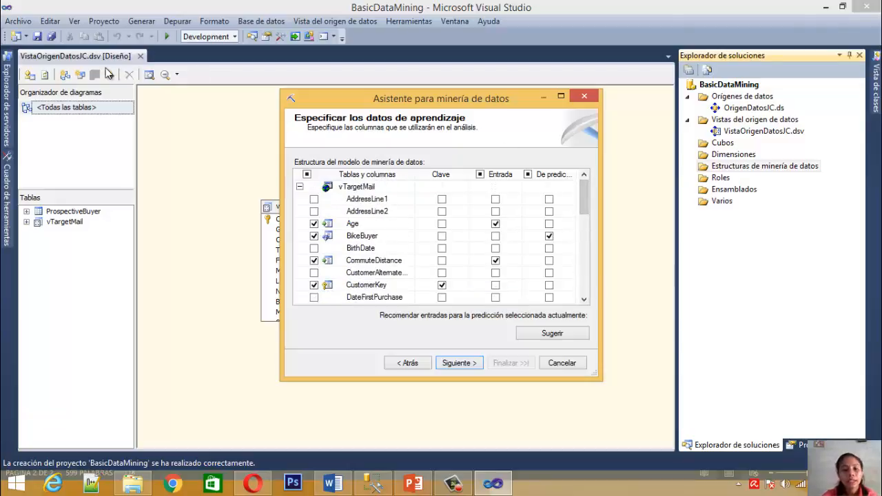
{"action": "left_click", "coordinate": [314, 200]}
{"action": "left_click", "coordinate": [314, 210]}
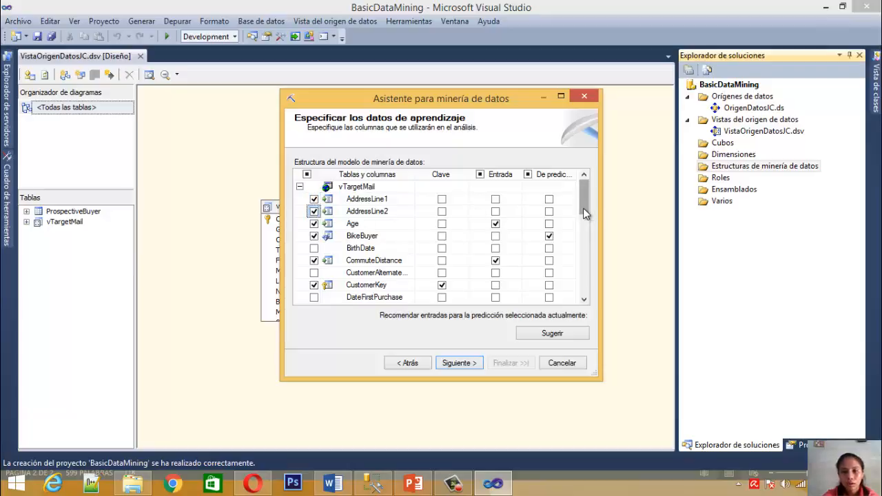
{"action": "left_click_drag", "start_coordinate": [583, 209], "coordinate": [584, 213]}
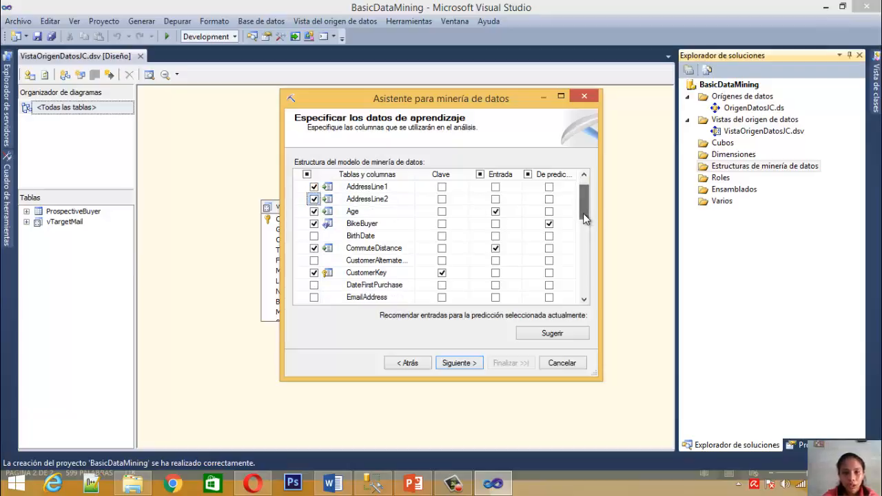
{"action": "left_click", "coordinate": [315, 285]}
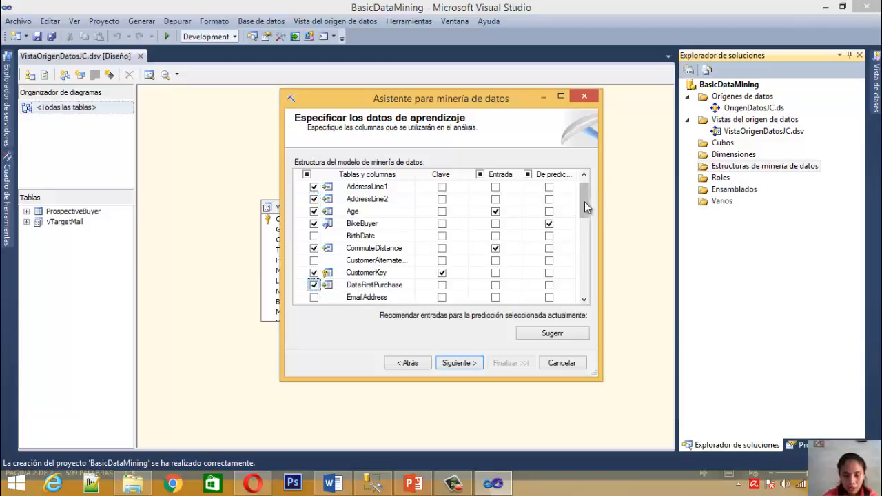
{"action": "left_click_drag", "start_coordinate": [581, 204], "coordinate": [582, 214]}
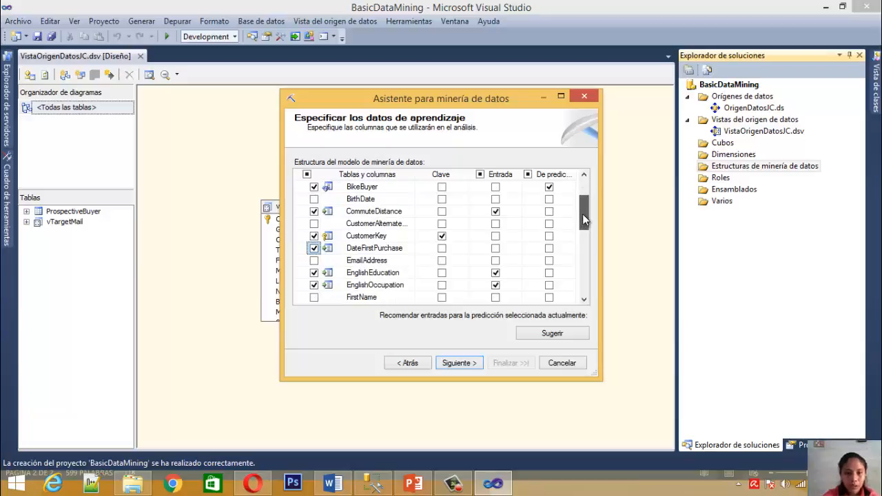
{"action": "left_click", "coordinate": [314, 260]}
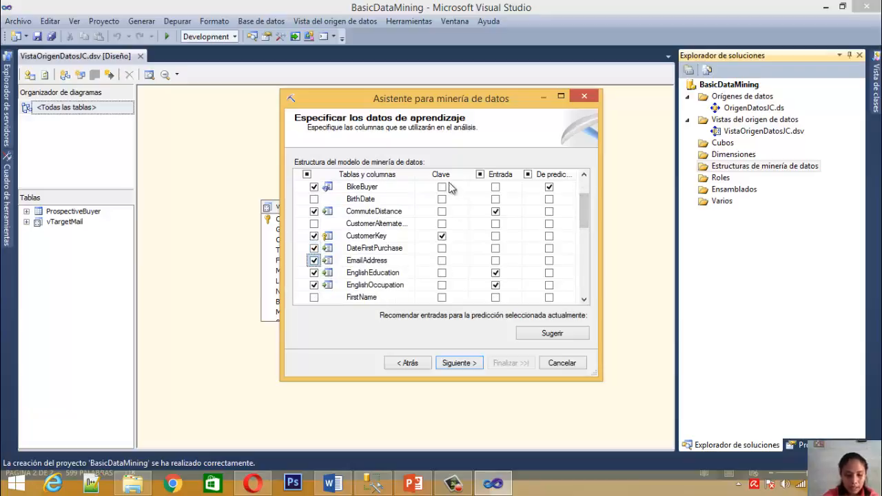
{"action": "left_click_drag", "start_coordinate": [584, 205], "coordinate": [588, 223]}
{"action": "left_click", "coordinate": [315, 237]}
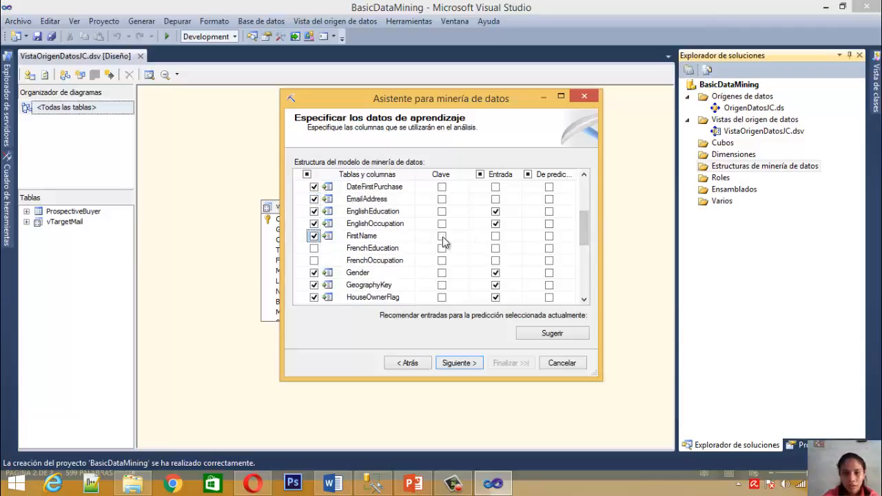
{"action": "scroll", "coordinate": [577, 248], "scroll_direction": "down", "scroll_amount": 3}
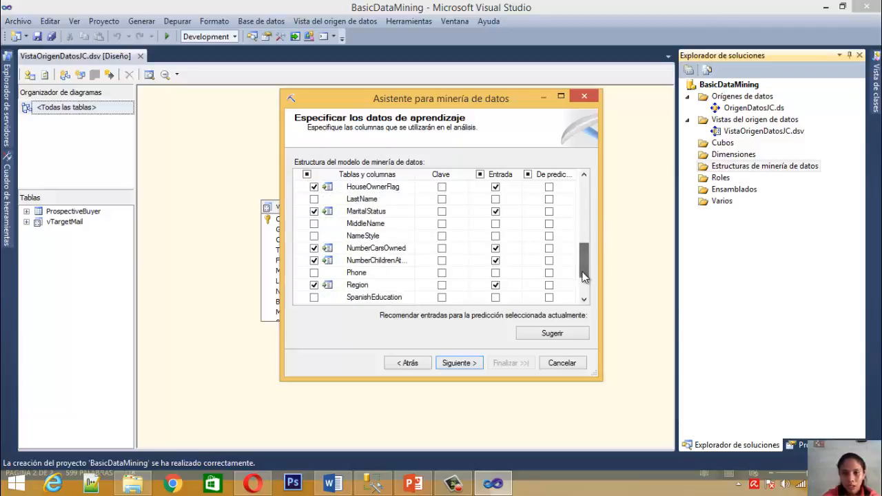
{"action": "left_click", "coordinate": [314, 199]}
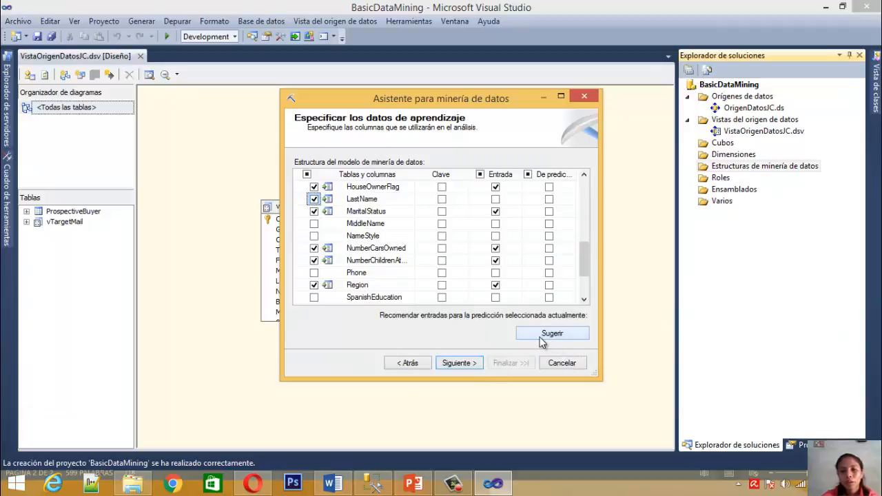
Continue to the column content and data type settings and review the types listed for the mining structure's columns
{"action": "left_click", "coordinate": [474, 369]}
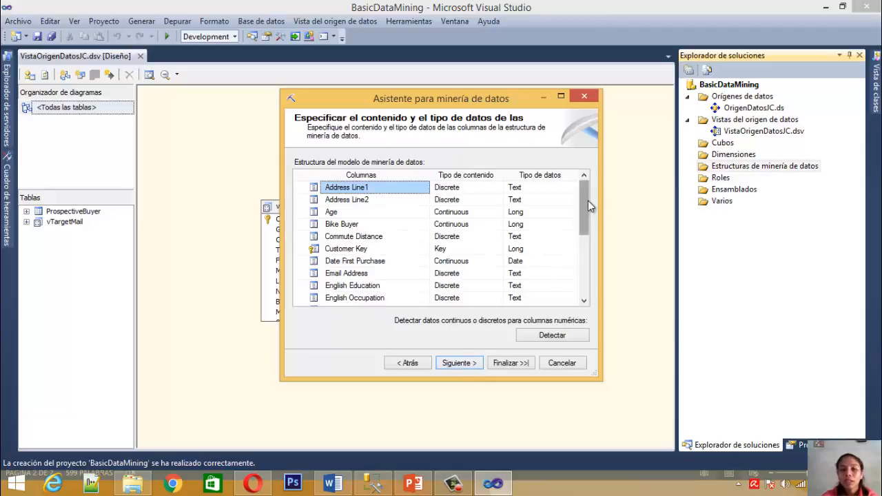
{"action": "left_click_drag", "start_coordinate": [588, 201], "coordinate": [589, 279]}
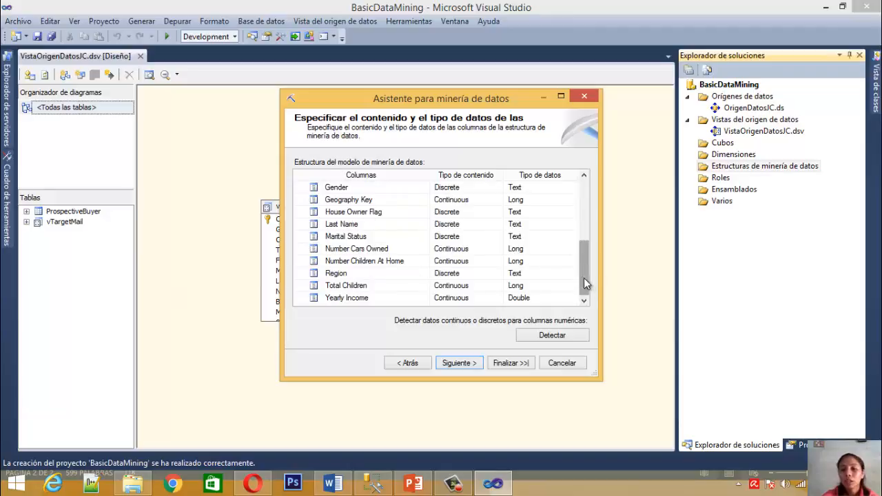
{"action": "left_click_drag", "start_coordinate": [580, 278], "coordinate": [560, 200]}
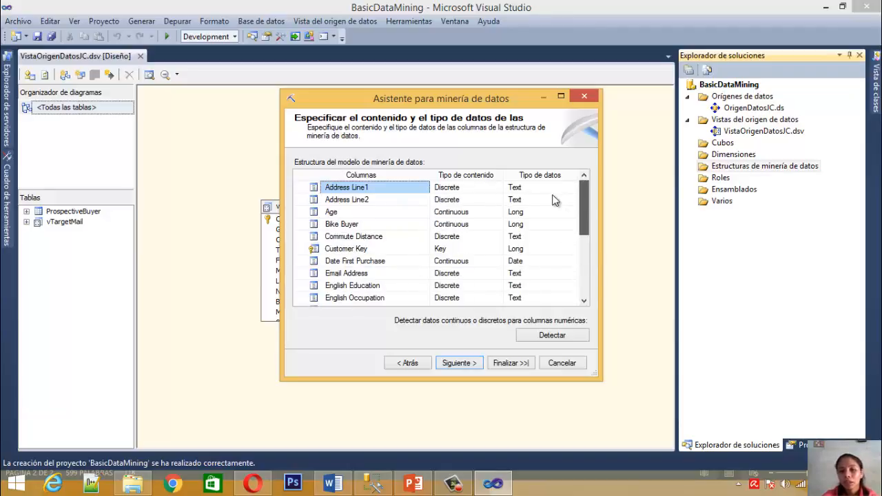
Detect continuous or discrete content for the numeric columns and set the Geography Key column's content type to Discrete
{"action": "left_click", "coordinate": [543, 343]}
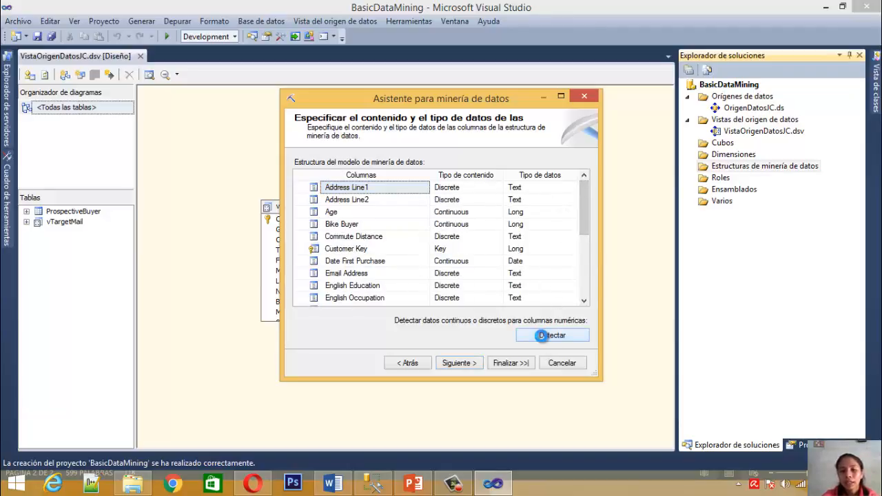
{"action": "left_click_drag", "start_coordinate": [588, 218], "coordinate": [599, 285]}
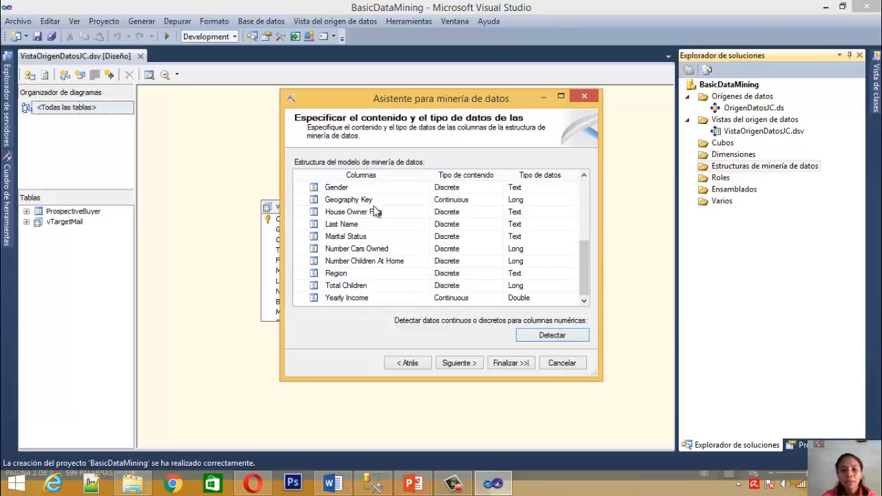
{"action": "left_click", "coordinate": [456, 200]}
{"action": "left_click", "coordinate": [498, 200]}
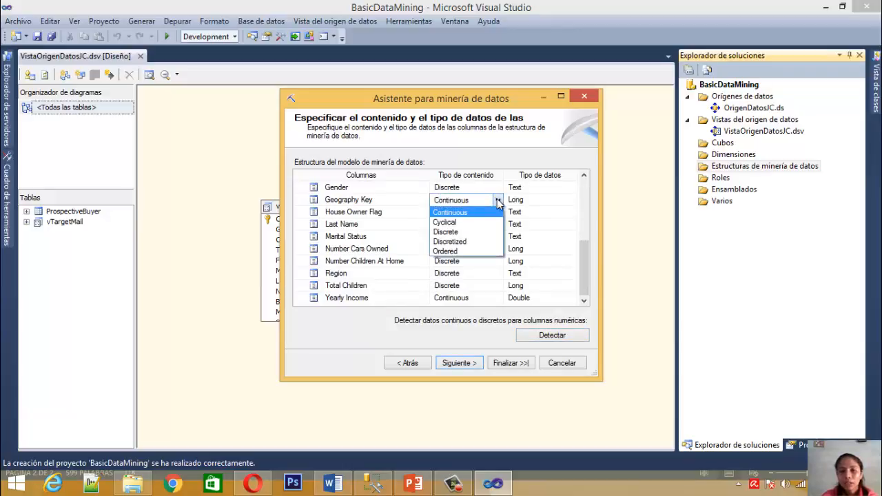
{"action": "left_click", "coordinate": [481, 231]}
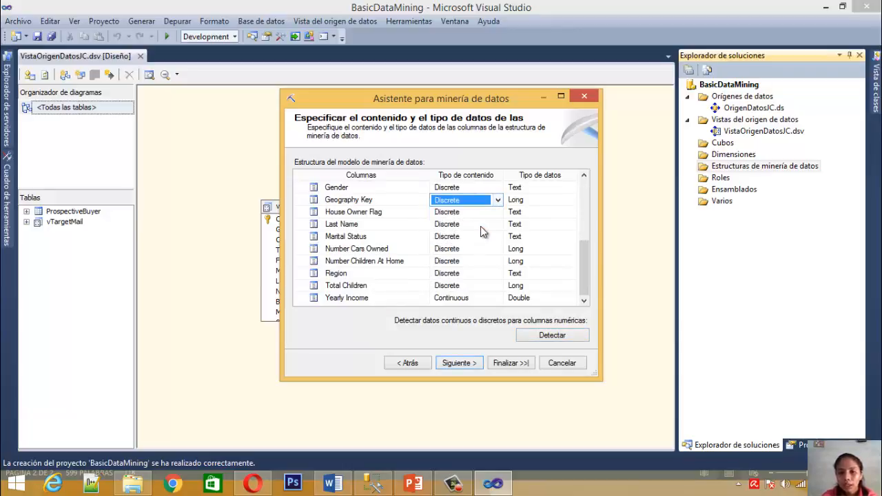
Set the Geography Key column's data type to Text
{"action": "left_click", "coordinate": [555, 200]}
{"action": "left_click", "coordinate": [571, 200]}
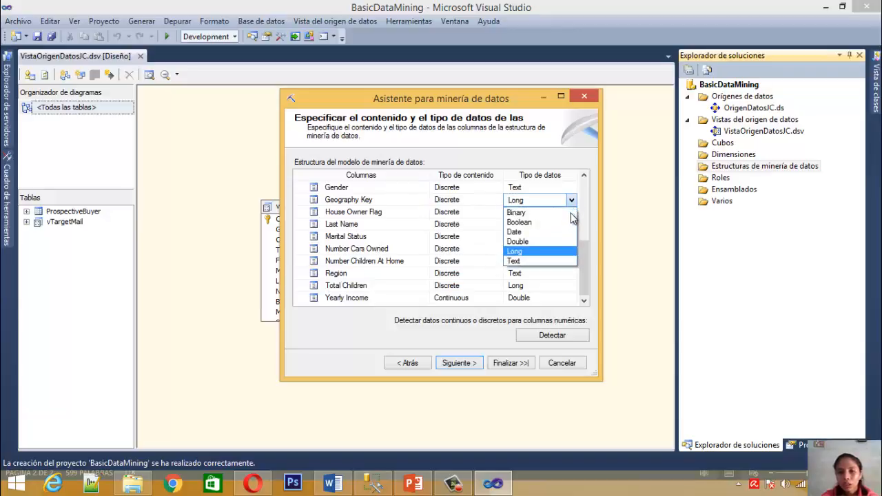
{"action": "left_click", "coordinate": [548, 261]}
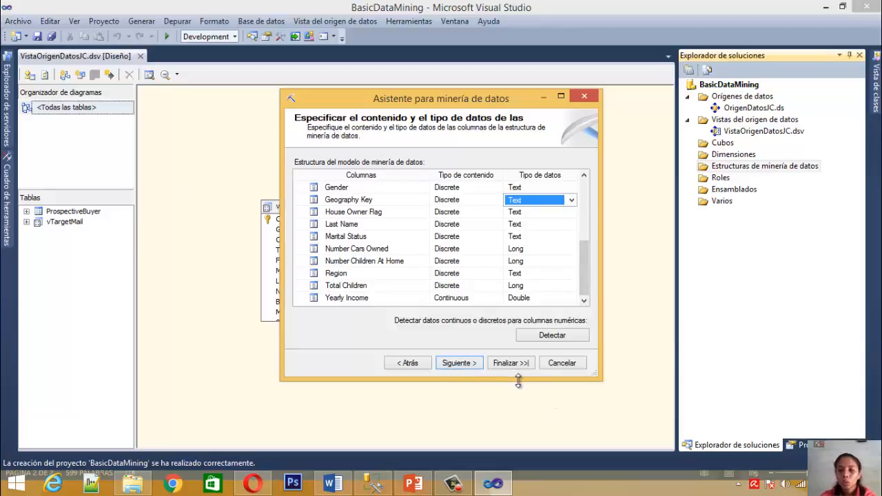
Accept the column types and reserve 30% of the data for testing, with a maximum of 1000 test cases
{"action": "left_click", "coordinate": [468, 365]}
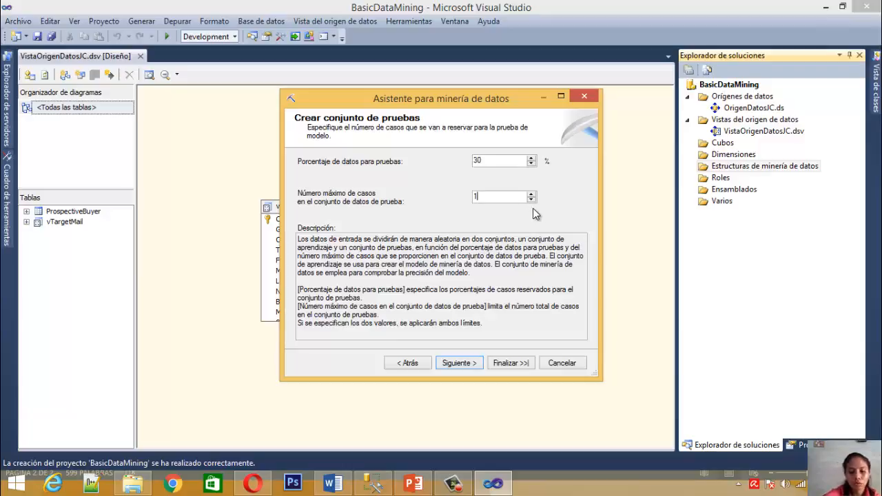
{"action": "type", "text": "000"}
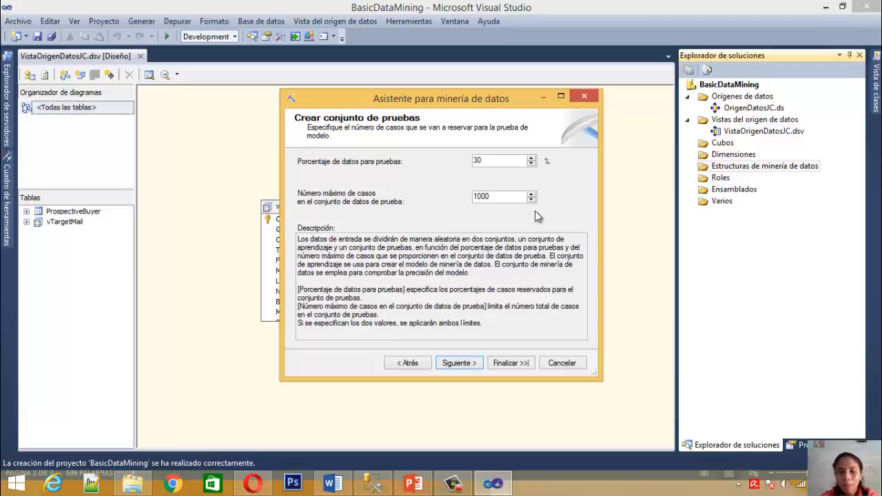
{"action": "left_click", "coordinate": [461, 363]}
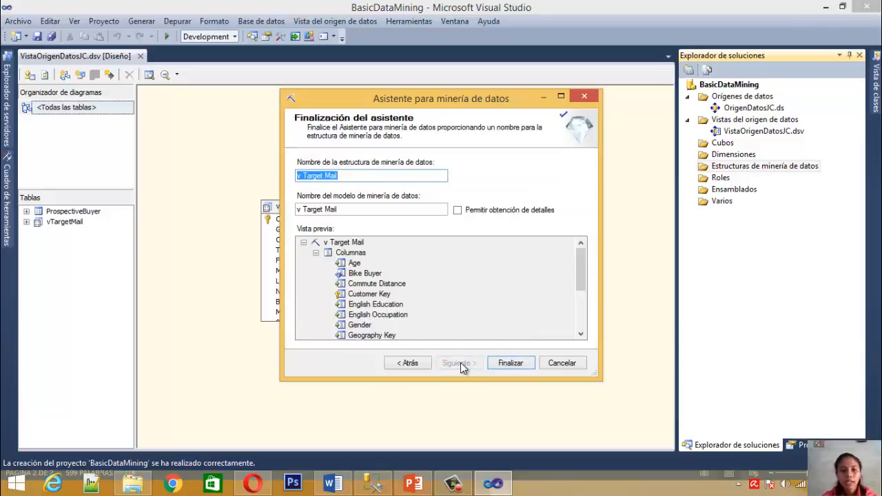
Name the mining structure EstructuraVistaOrigenDatosJC in place of the suggested name
{"action": "key", "text": "BackSpace"}
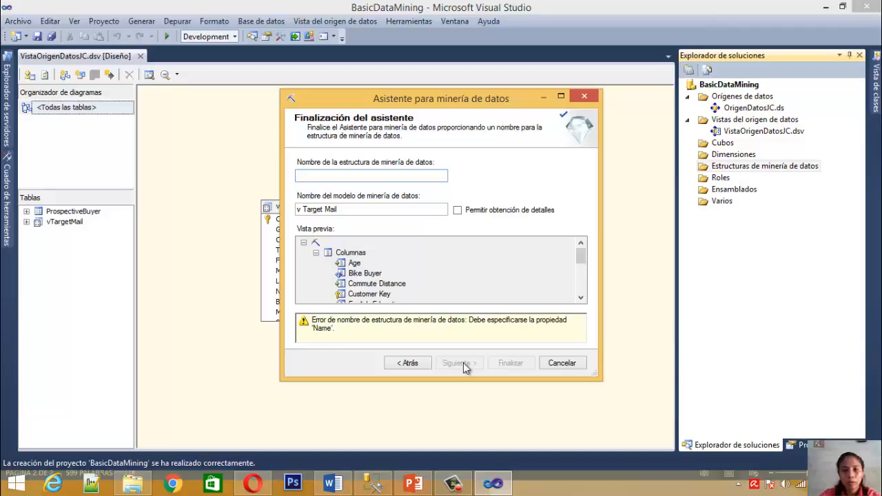
{"action": "type", "text": "Estru"}
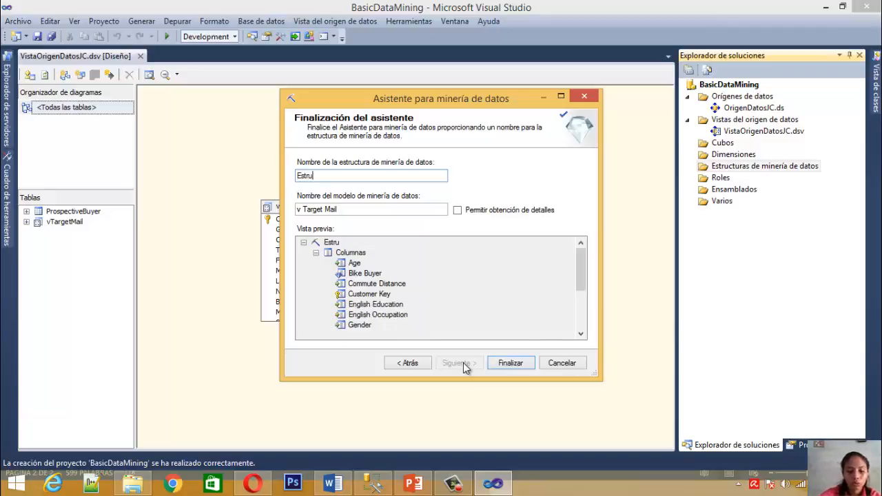
{"action": "type", "text": "ctura"}
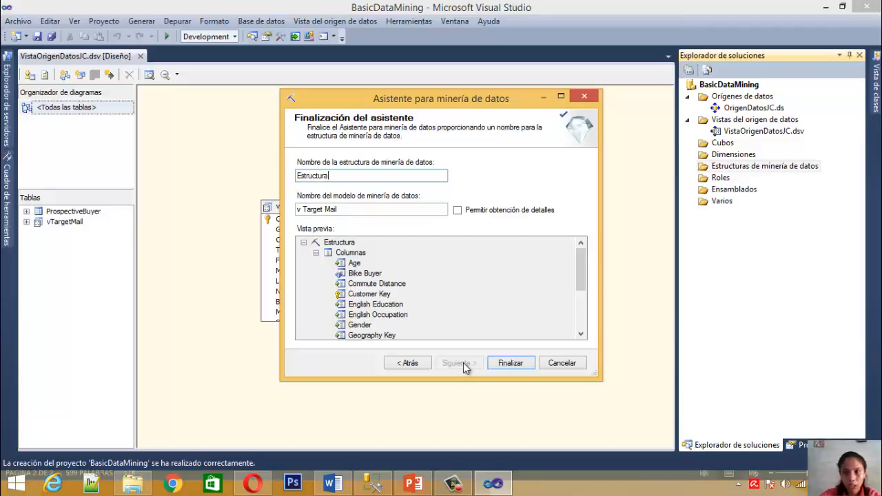
{"action": "type", "text": "Vista"}
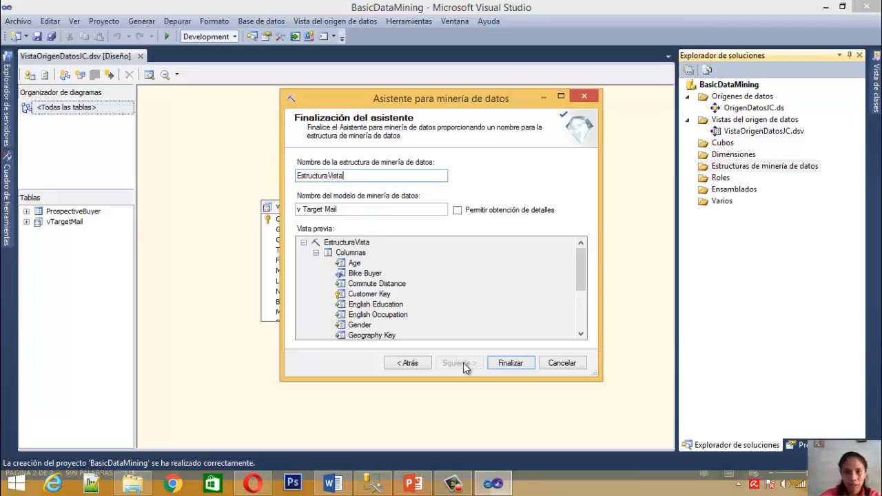
{"action": "type", "text": "-origen"}
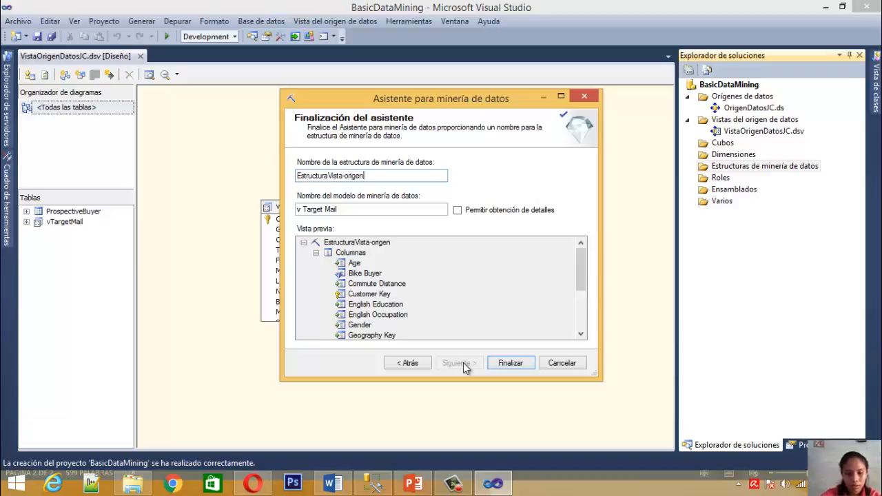
{"action": "key", "text": "BackSpace"}
{"action": "key", "text": "BackSpace"}
{"action": "key", "text": "BackSpace"}
{"action": "key", "text": "BackSpace"}
{"action": "key", "text": "BackSpace"}
{"action": "key", "text": "BackSpace"}
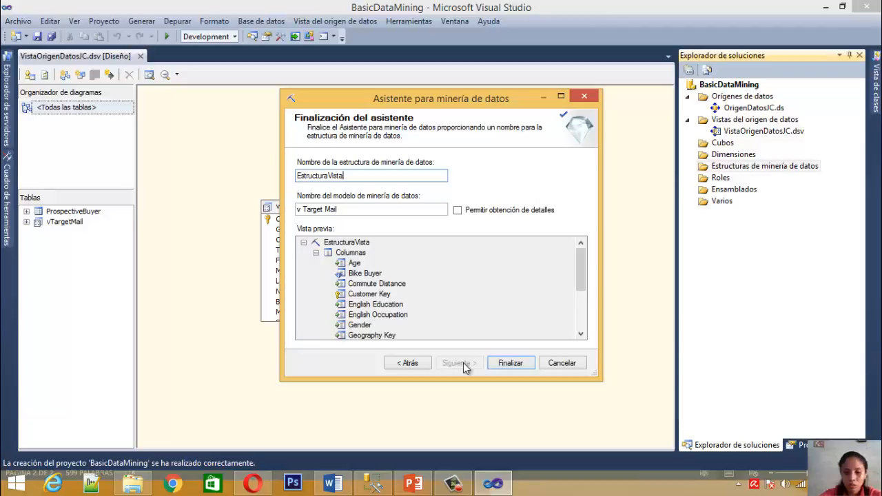
{"action": "type", "text": "OrigenD"}
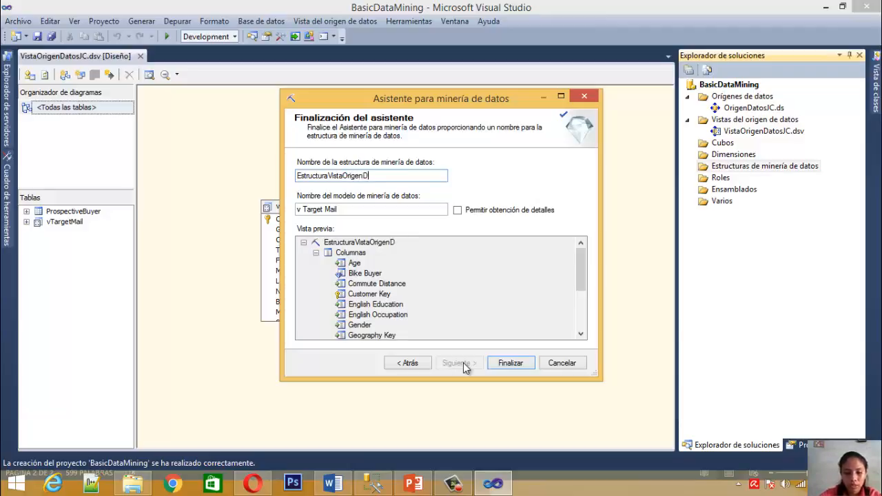
{"action": "type", "text": "atosJC"}
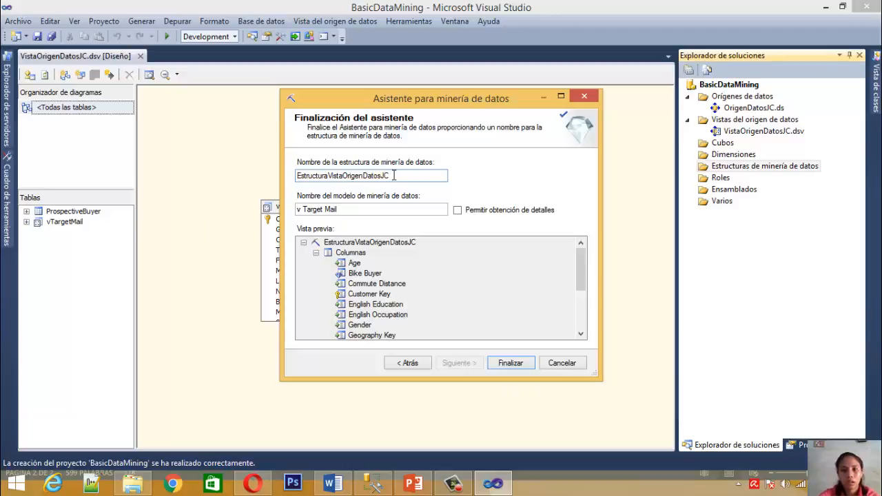
Name the mining model TM_DecisionTree and allow drillthrough (Permitir obtención de detalles)
{"action": "left_click", "coordinate": [354, 208]}
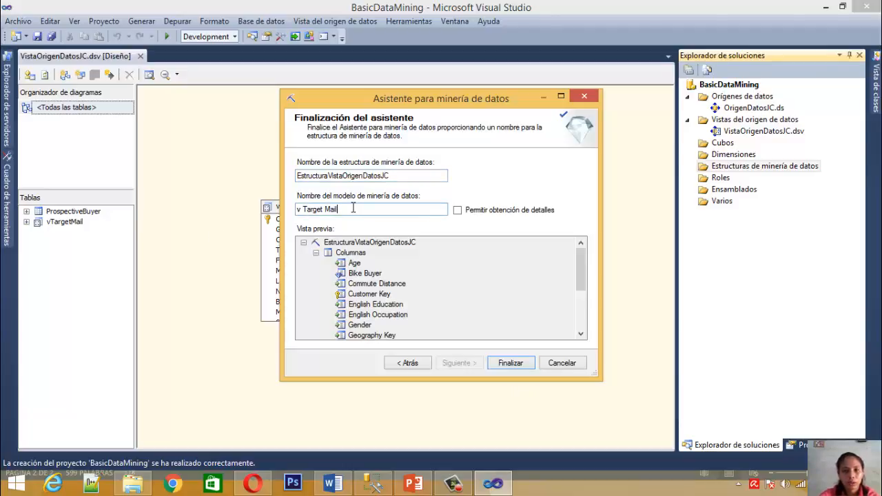
{"action": "key", "text": "BackSpace"}
{"action": "key", "text": "BackSpace"}
{"action": "key", "text": "BackSpace"}
{"action": "key", "text": "BackSpace"}
{"action": "key", "text": "BackSpace"}
{"action": "key", "text": "BackSpace"}
{"action": "key", "text": "BackSpace"}
{"action": "key", "text": "BackSpace"}
{"action": "key", "text": "BackSpace"}
{"action": "key", "text": "BackSpace"}
{"action": "key", "text": "BackSpace"}
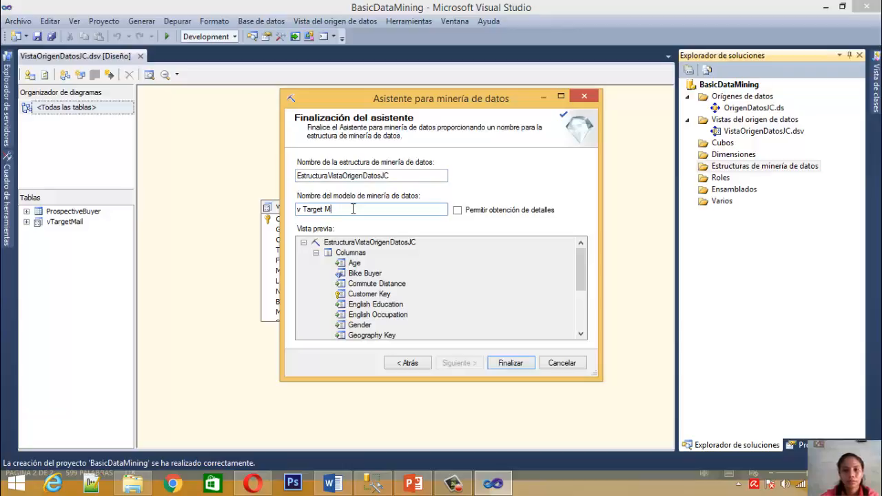
{"action": "key", "text": "BackSpace"}
{"action": "key", "text": "BackSpace"}
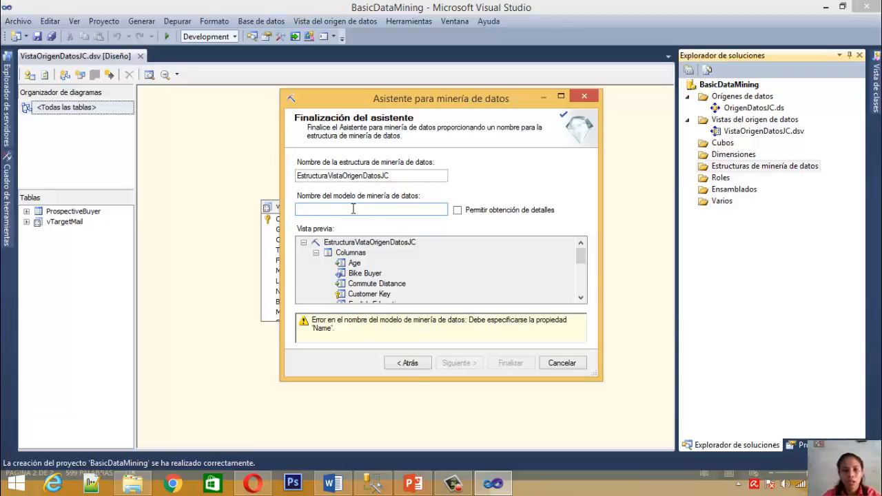
{"action": "type", "text": "TM_"}
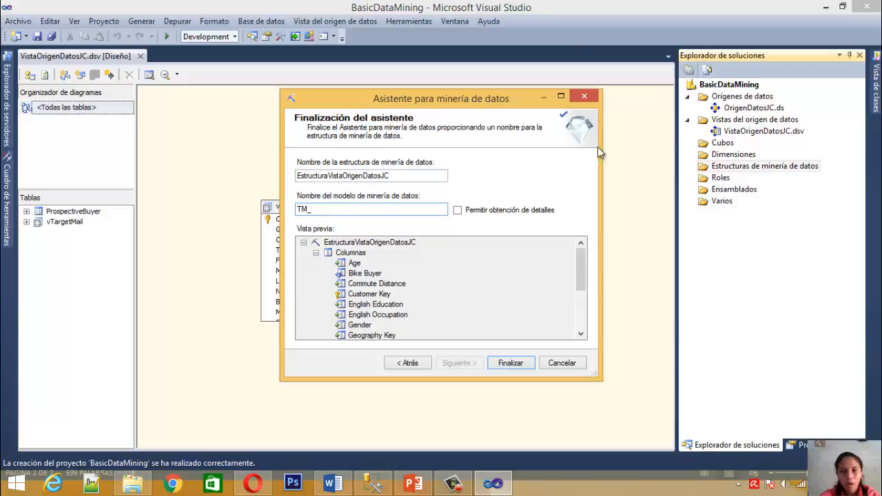
{"action": "left_click", "coordinate": [459, 212]}
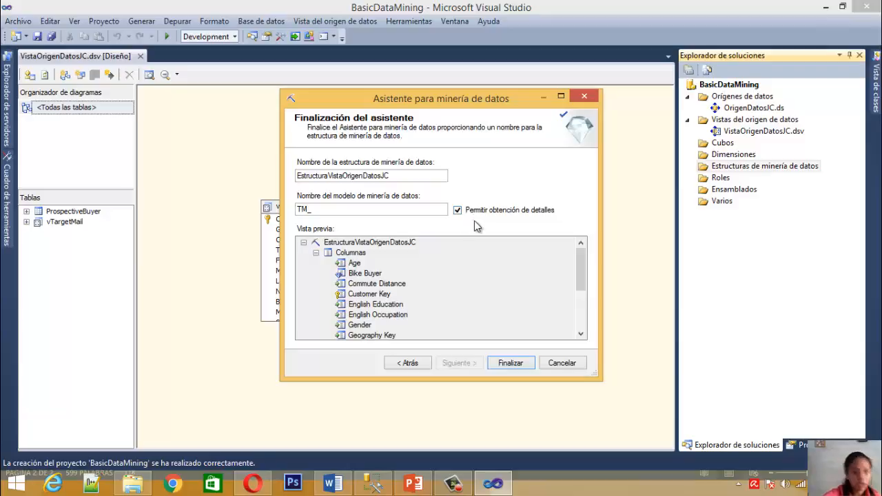
{"action": "left_click", "coordinate": [346, 213]}
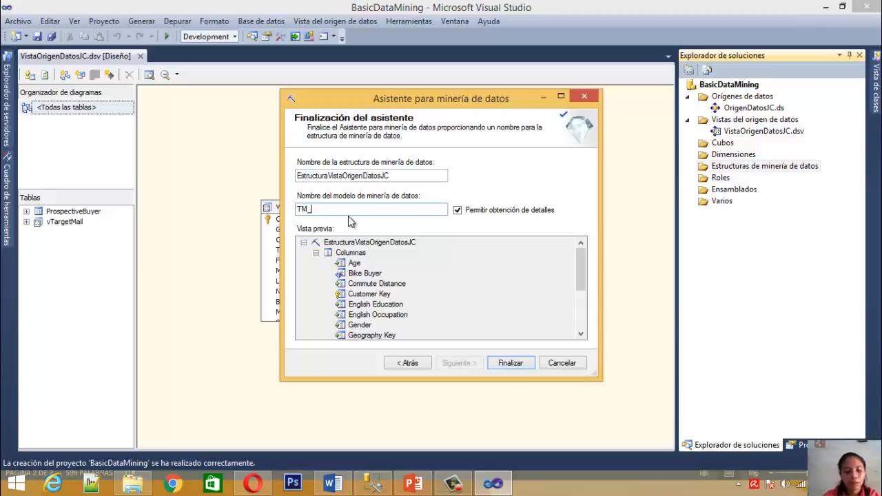
{"action": "type", "text": "DecisionTree"}
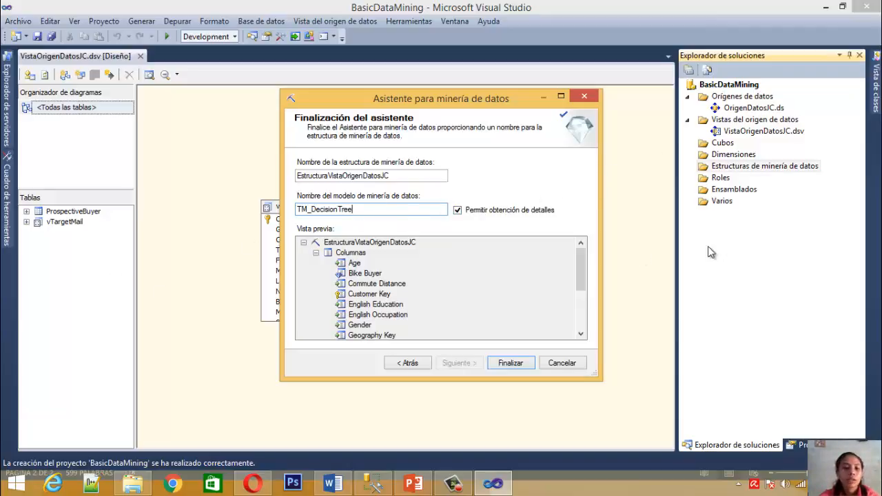
Review the columns in the structure preview and finish the wizard to create the mining structure
{"action": "left_click_drag", "start_coordinate": [580, 258], "coordinate": [587, 325]}
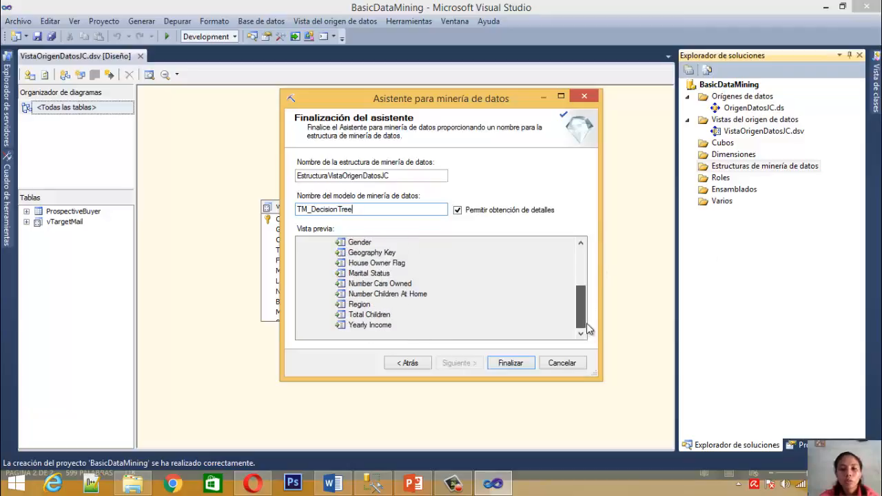
{"action": "left_click_drag", "start_coordinate": [578, 295], "coordinate": [557, 262]}
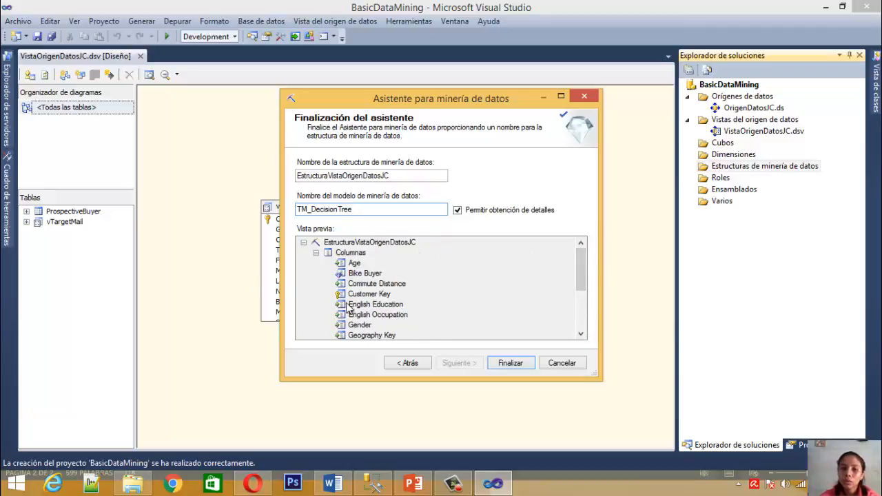
{"action": "left_click_drag", "start_coordinate": [585, 255], "coordinate": [586, 307]}
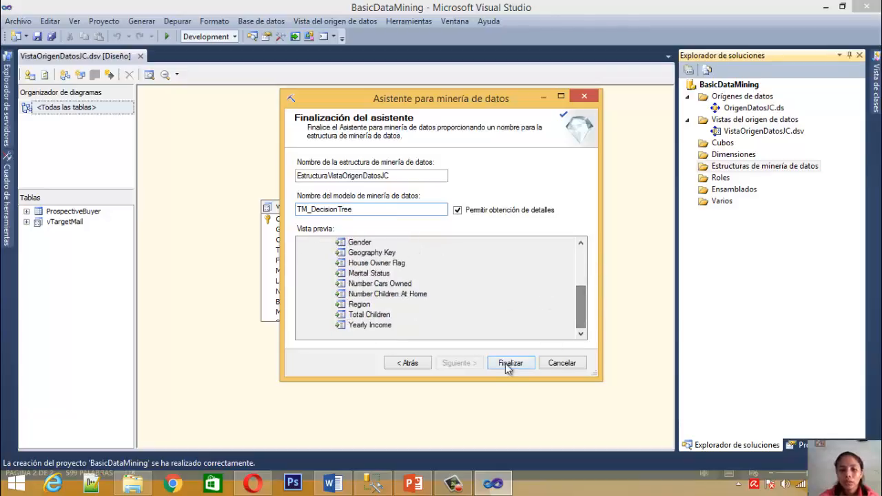
{"action": "left_click", "coordinate": [505, 363]}
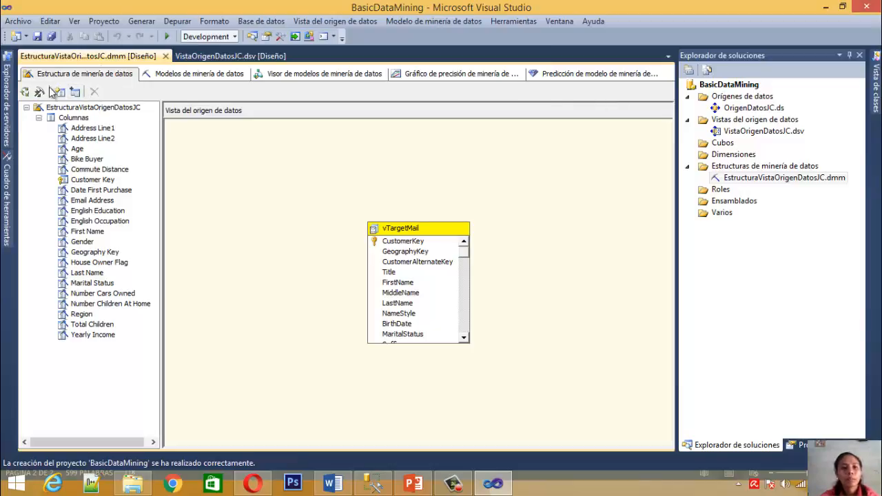
Show the mining models (Modelos de minería de datos) defined in the new structure
{"action": "left_click", "coordinate": [218, 77]}
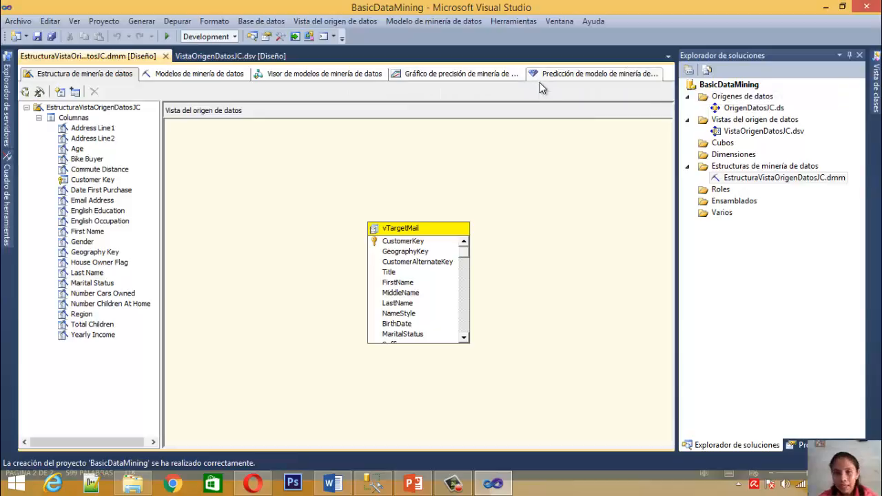
{"action": "left_click", "coordinate": [7, 203]}
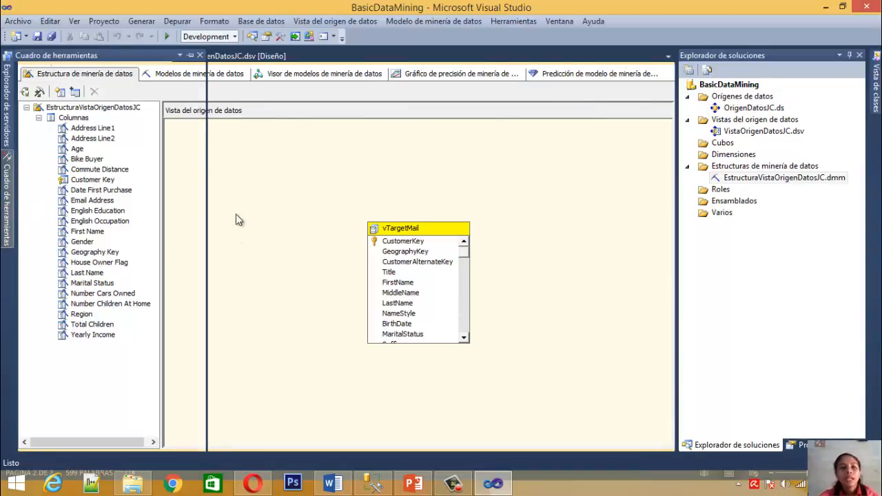
{"action": "left_click", "coordinate": [202, 77]}
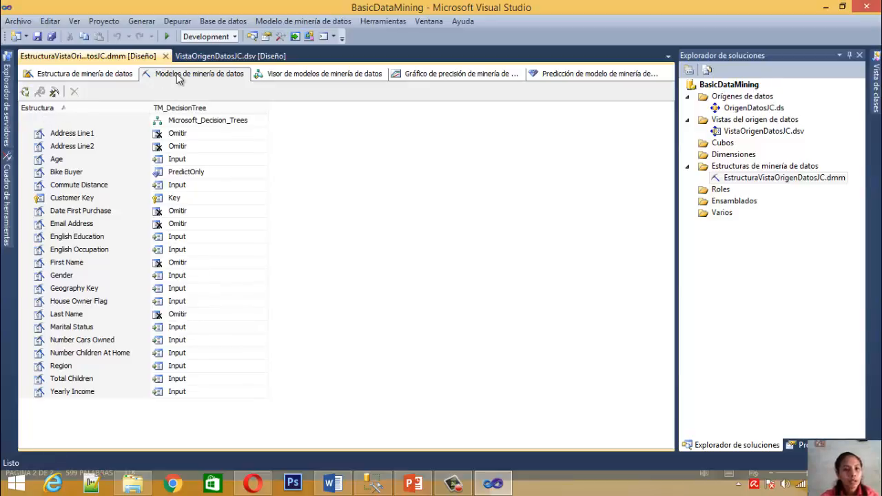
Start a new mining model in the structure and name it TM_Clustering
{"action": "left_click", "coordinate": [58, 108]}
{"action": "right_click", "coordinate": [53, 109]}
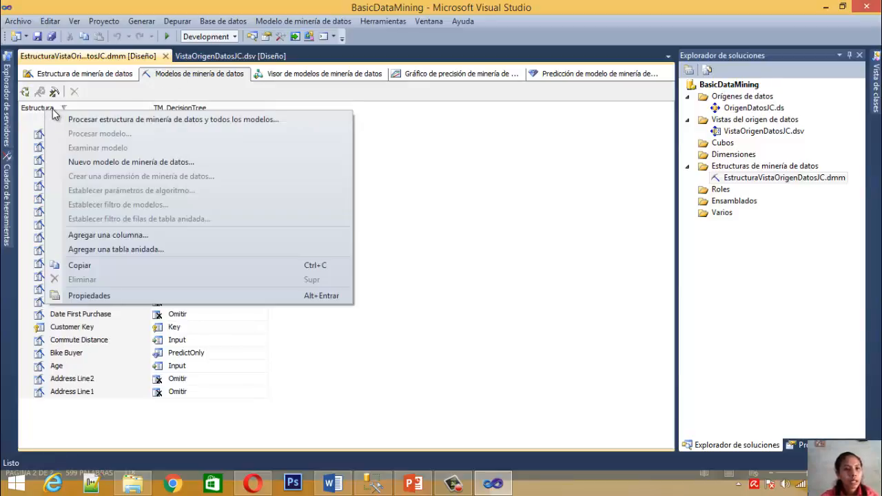
{"action": "left_click", "coordinate": [89, 162]}
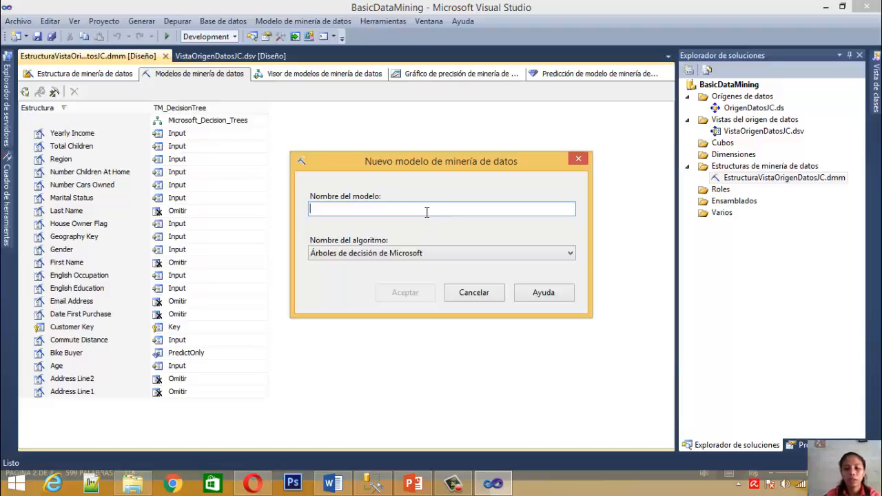
{"action": "type", "text": "TM_"}
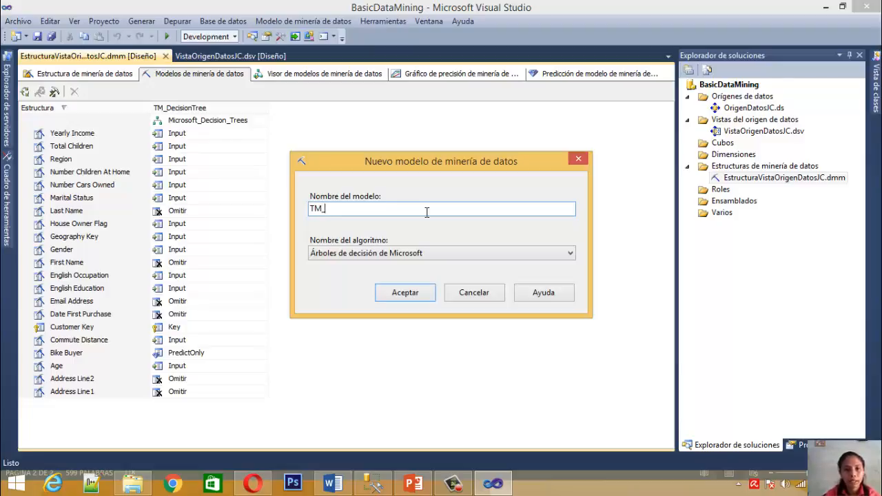
{"action": "left_click", "coordinate": [466, 253]}
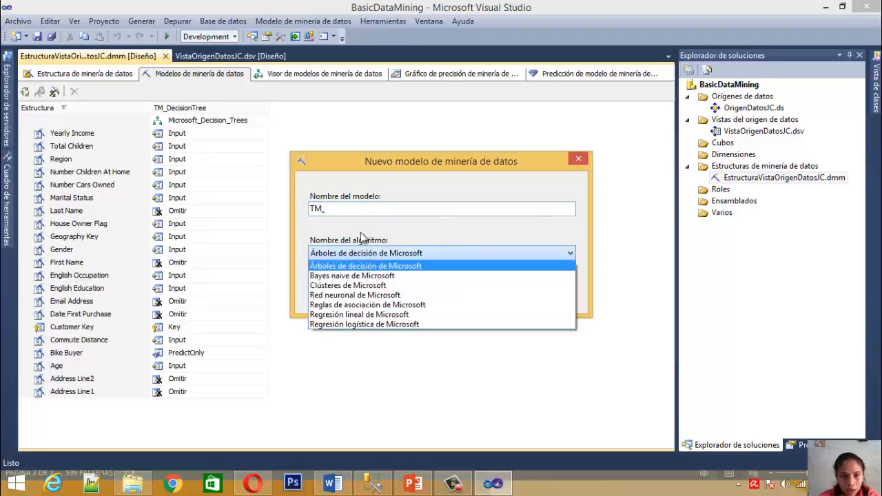
{"action": "left_click", "coordinate": [358, 207]}
{"action": "type", "text": "C"}
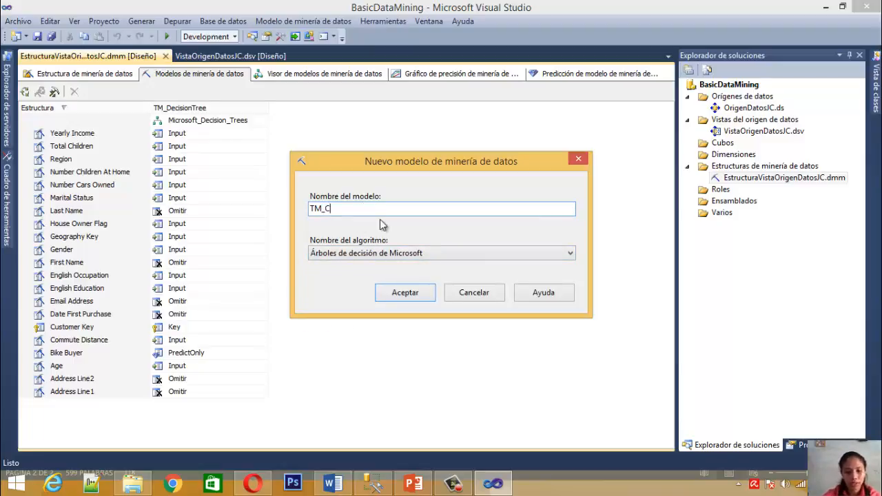
{"action": "type", "text": "lustering"}
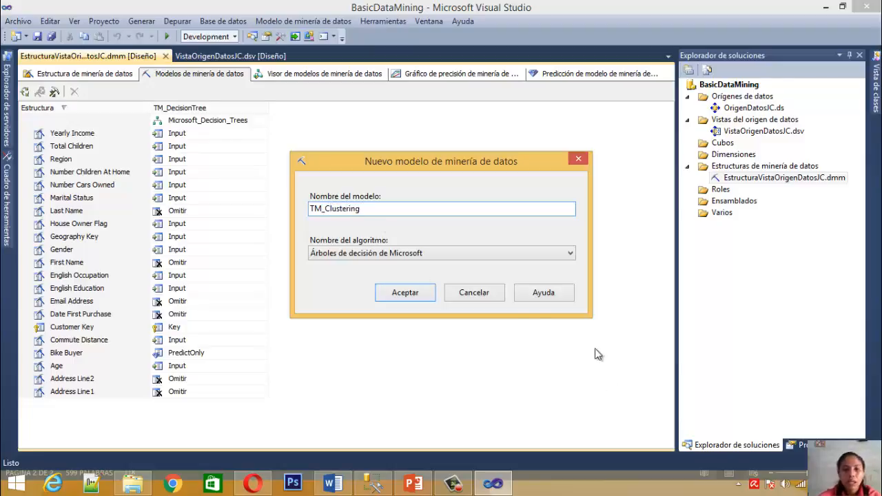
Choose Clústeres de Microsoft as the algorithm for TM_Clustering and create the model
{"action": "left_click", "coordinate": [420, 253]}
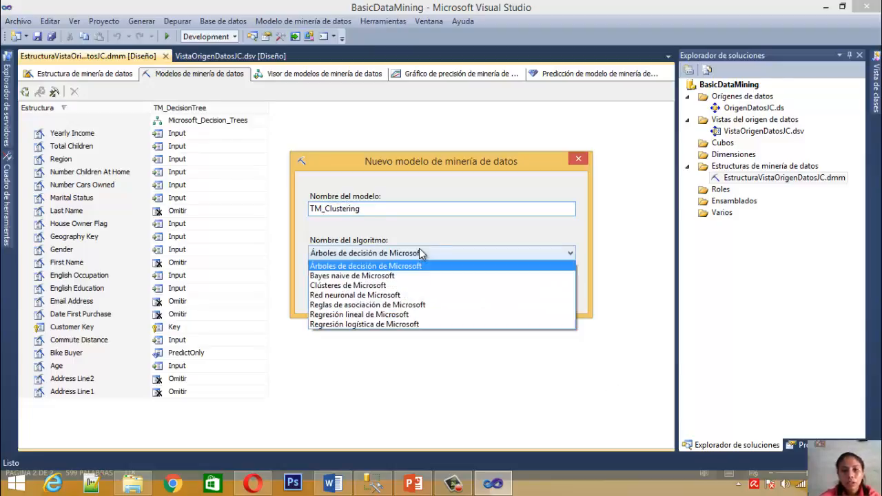
{"action": "left_click", "coordinate": [363, 287]}
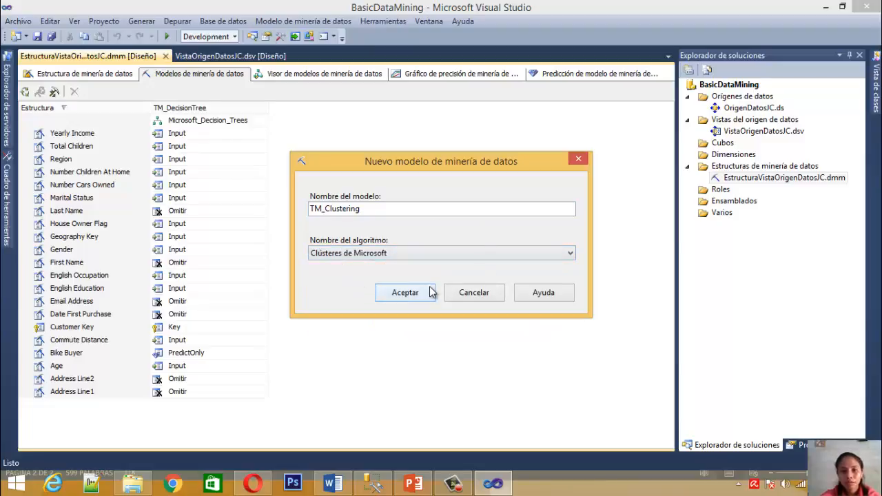
{"action": "left_click", "coordinate": [406, 294]}
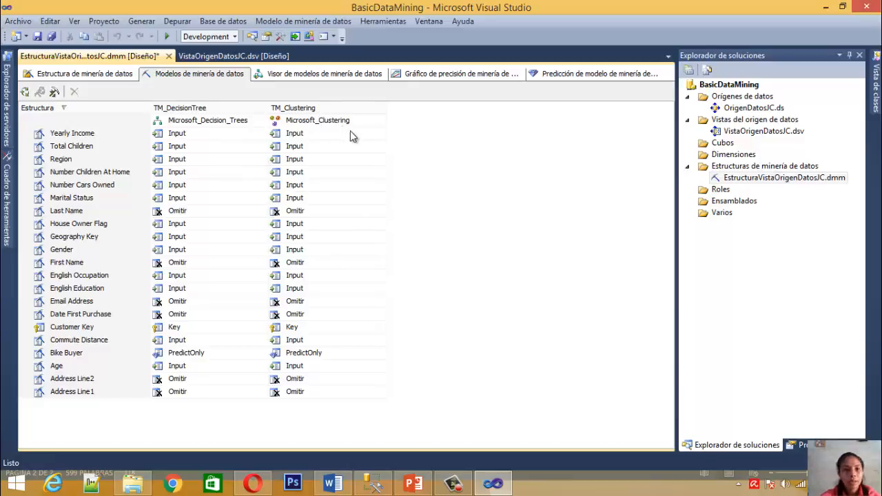
{"action": "left_click", "coordinate": [24, 92]}
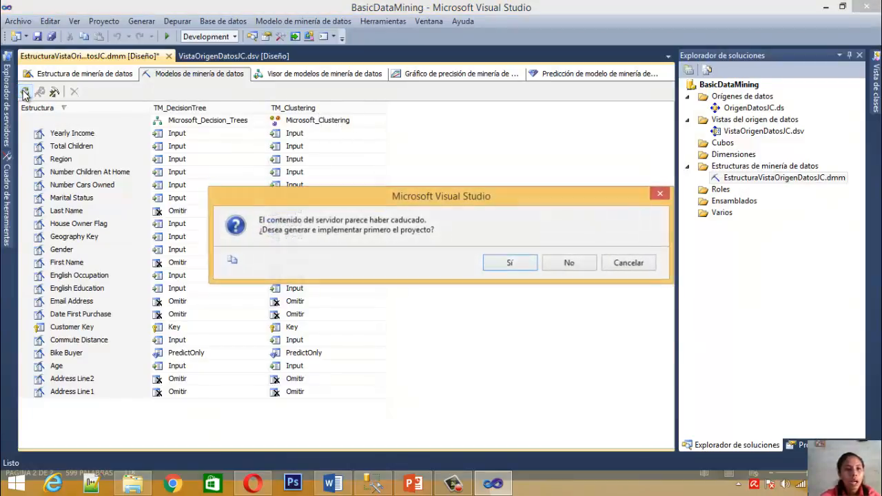
{"action": "left_click", "coordinate": [664, 194]}
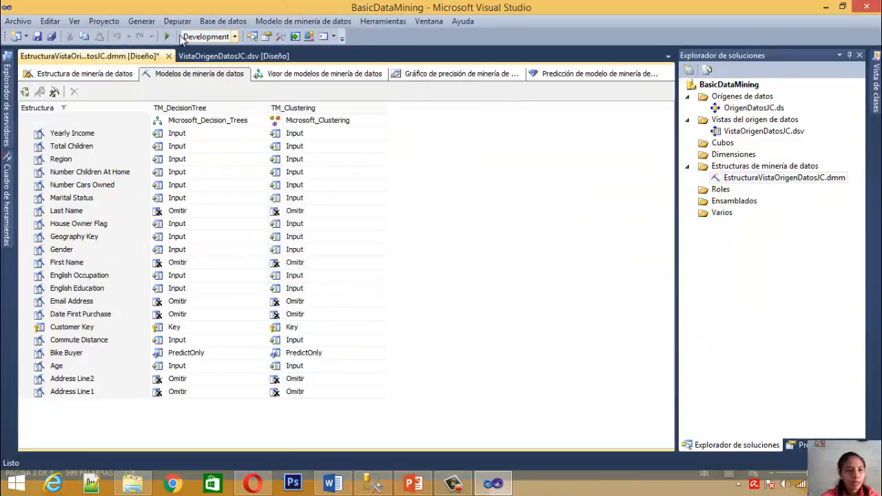
{"action": "left_click", "coordinate": [28, 108]}
{"action": "right_click", "coordinate": [27, 108]}
{"action": "key", "text": "Escape"}
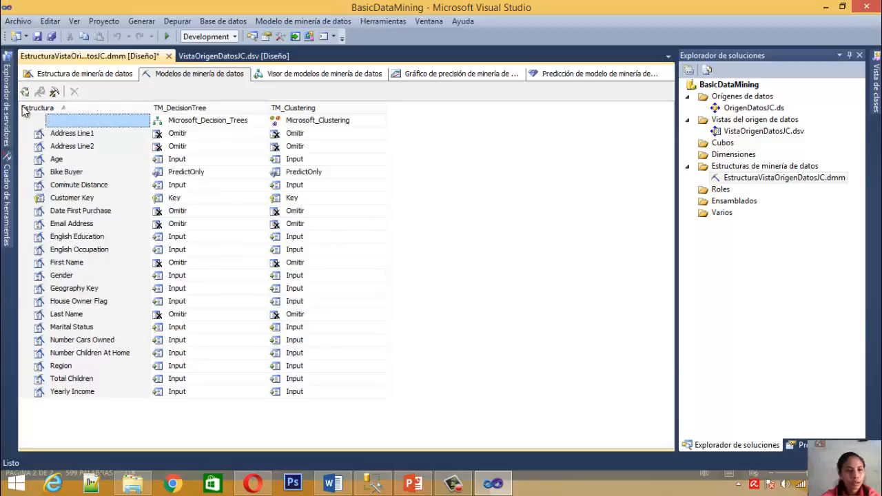
Add a mining model named TM_BayesNaive with the Bayes naive de Microsoft algorithm, accepting that the unsupported columns Age and Yearly Income are omitted
{"action": "right_click", "coordinate": [23, 111]}
{"action": "left_click", "coordinate": [90, 156]}
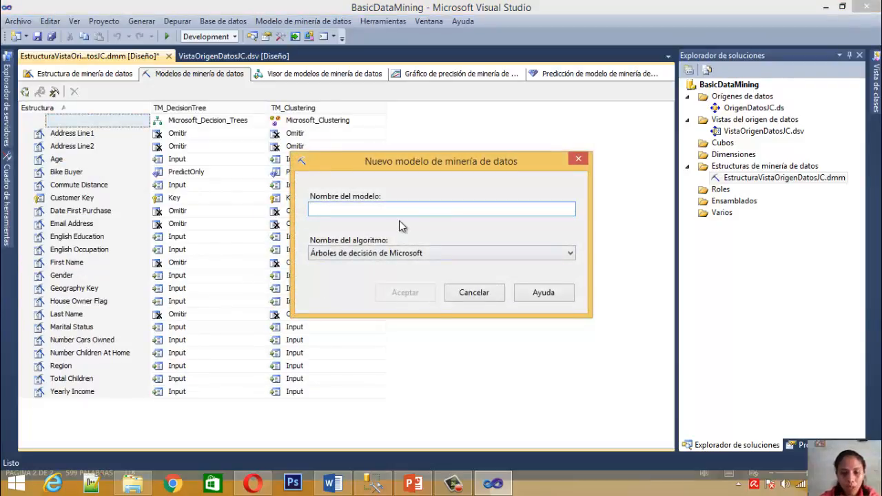
{"action": "left_click", "coordinate": [407, 253]}
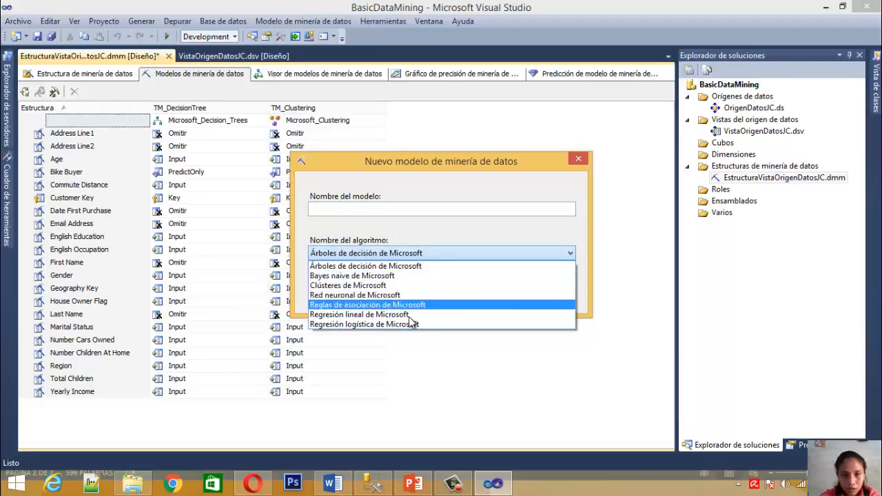
{"action": "left_click", "coordinate": [391, 276]}
{"action": "left_click", "coordinate": [370, 210]}
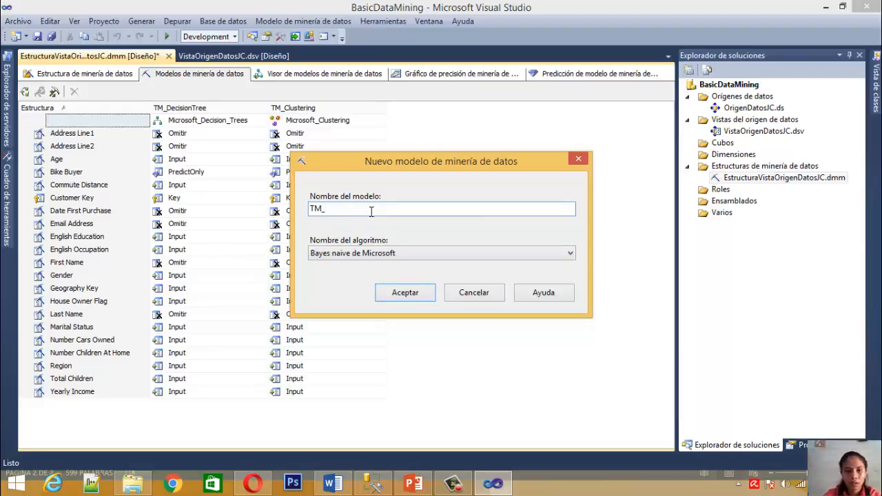
{"action": "type", "text": "TM_Baayes"}
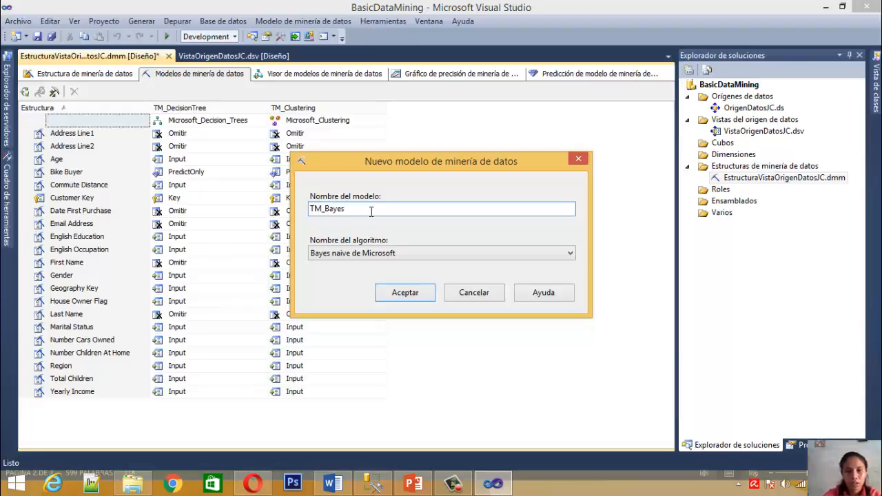
{"action": "type", "text": "Naive"}
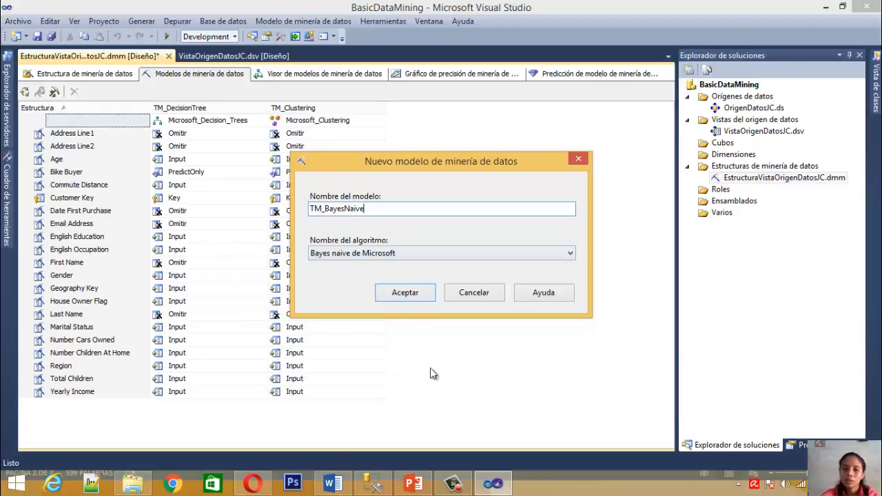
{"action": "left_click", "coordinate": [413, 295]}
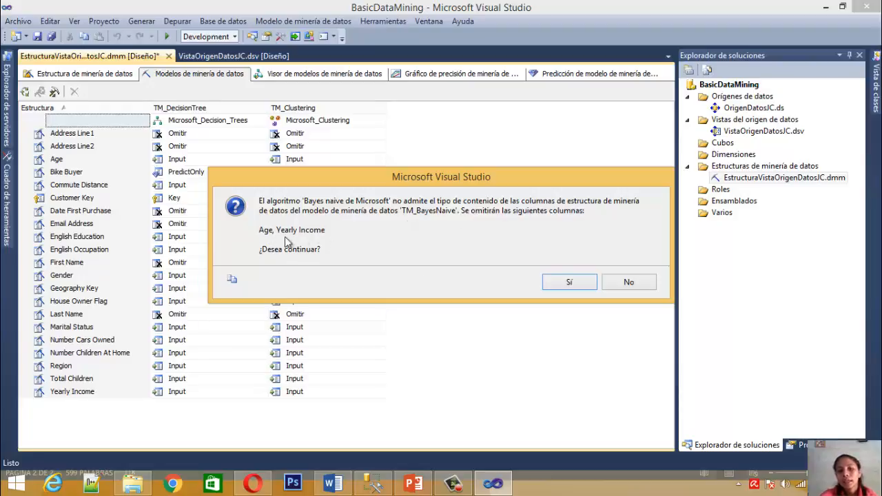
{"action": "left_click", "coordinate": [570, 283]}
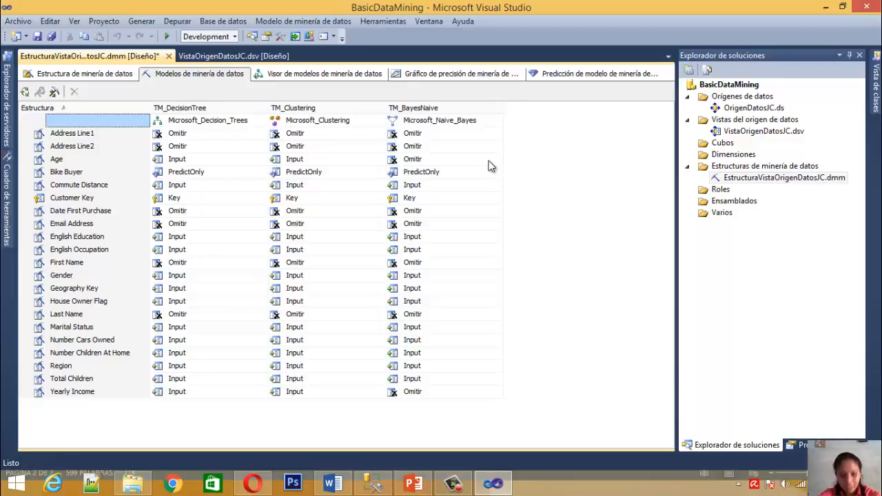
Set the mining structure's HoldoutSeed property to 12 and return to the solution explorer
{"action": "key", "text": "F4"}
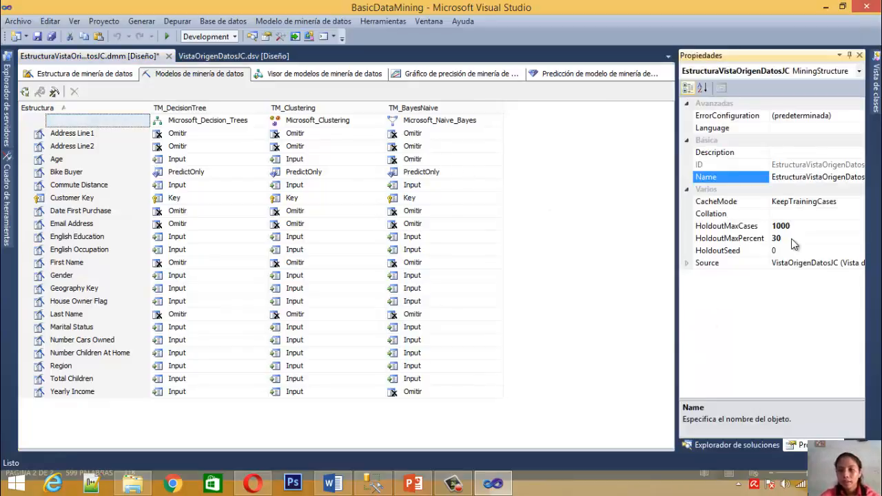
{"action": "left_click", "coordinate": [788, 250]}
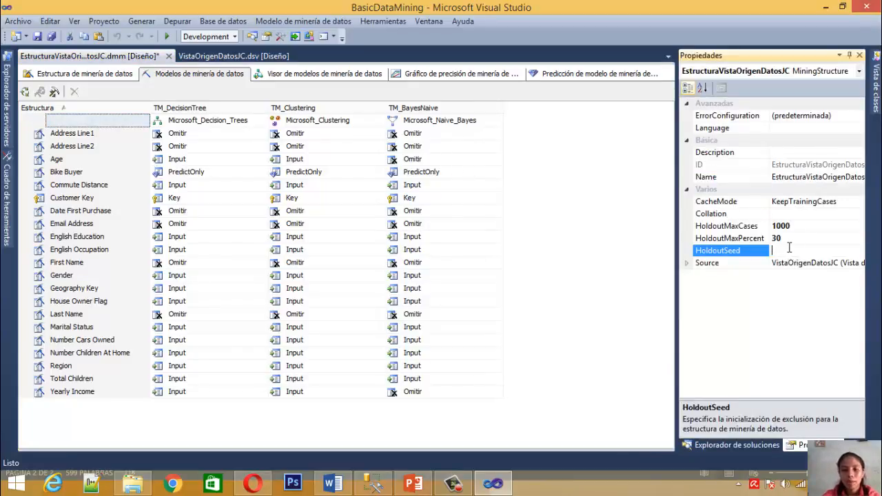
{"action": "type", "text": "12"}
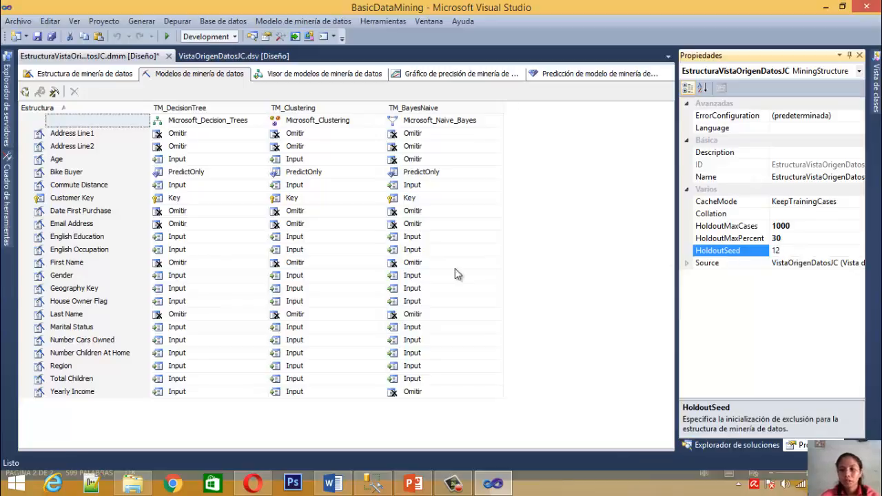
{"action": "left_click", "coordinate": [578, 238]}
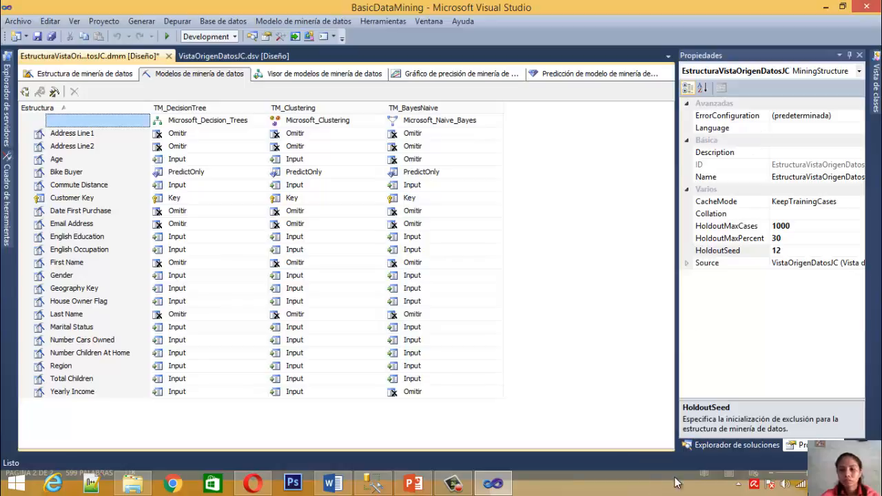
{"action": "left_click", "coordinate": [732, 445]}
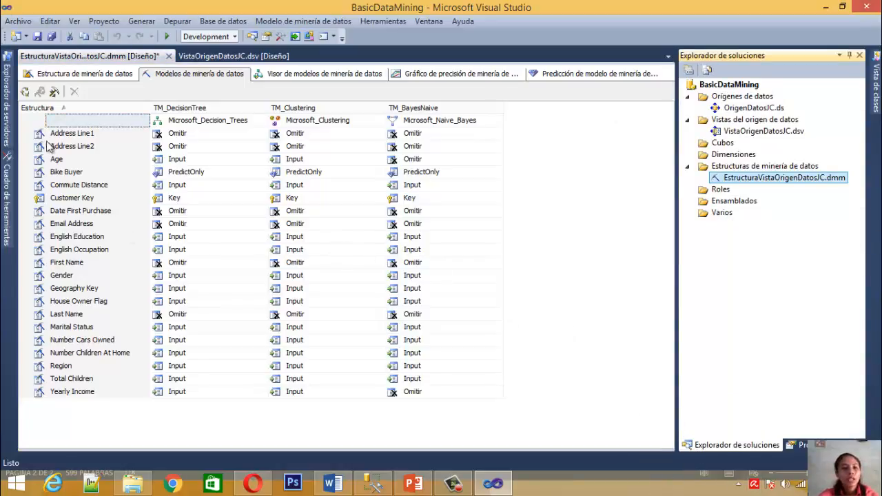
Request processing of the mining structure and all its models, deploying the project and overwriting the existing BasicDataMining database
{"action": "left_click", "coordinate": [4, 141]}
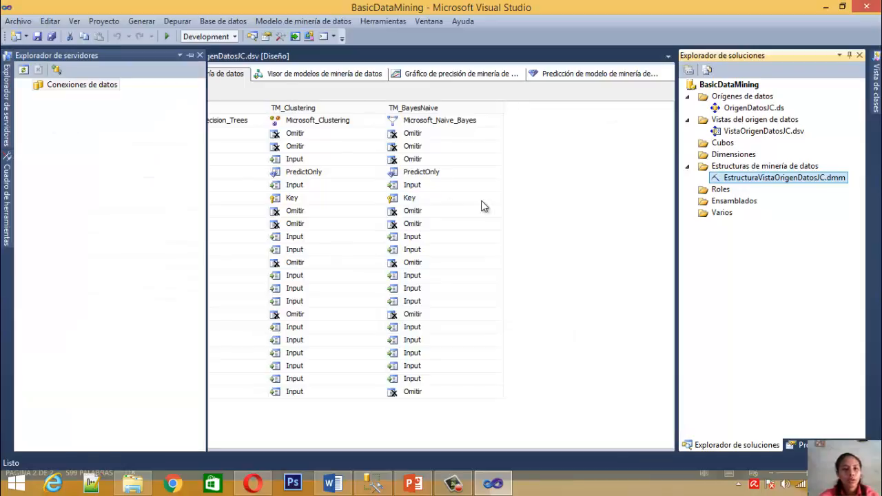
{"action": "left_click", "coordinate": [24, 93]}
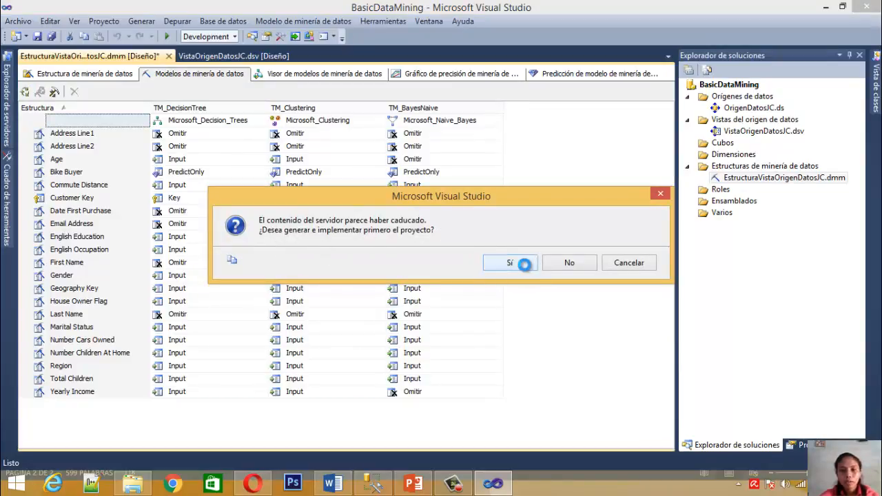
{"action": "left_click", "coordinate": [522, 263]}
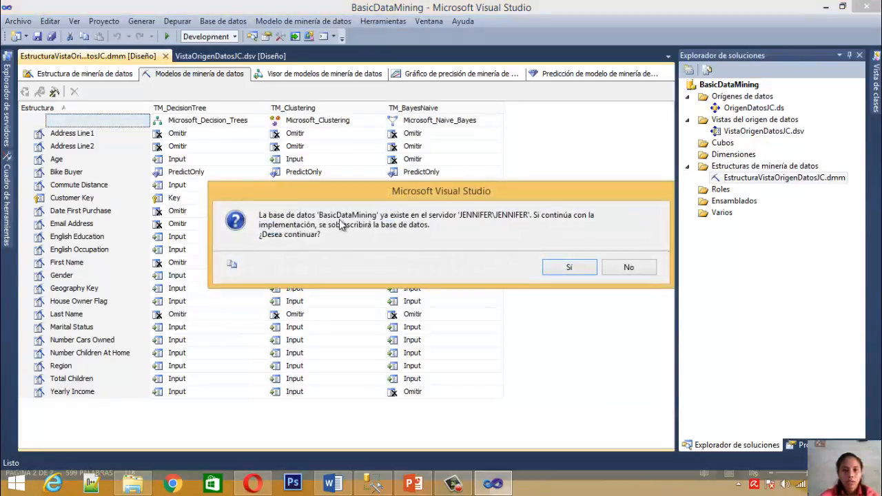
{"action": "left_click", "coordinate": [576, 270]}
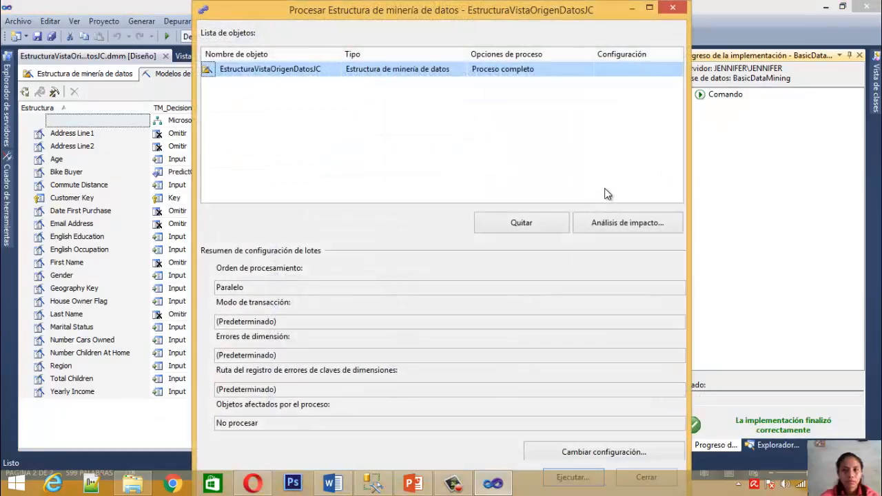
Run the full process (Proceso completo) of EstructuraVistaOrigenDatosJC and close the processing windows when it ends
{"action": "left_click_drag", "start_coordinate": [392, 17], "coordinate": [388, 17]}
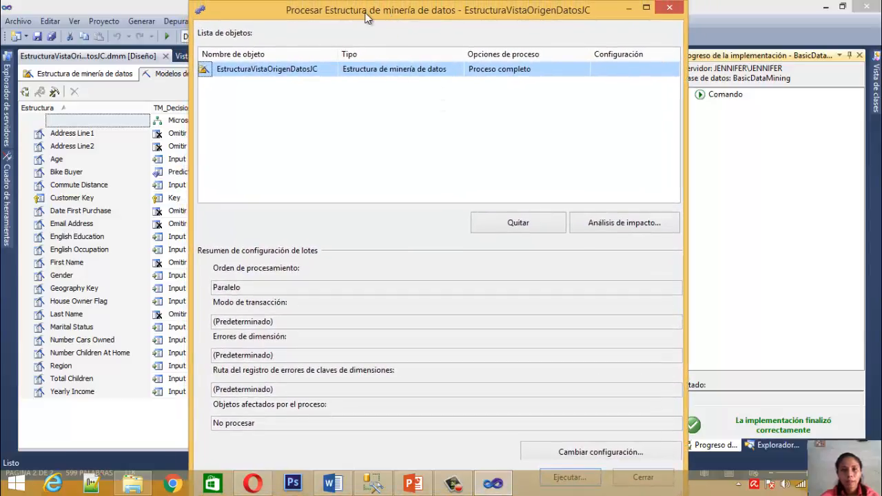
{"action": "double_click", "coordinate": [419, 4]}
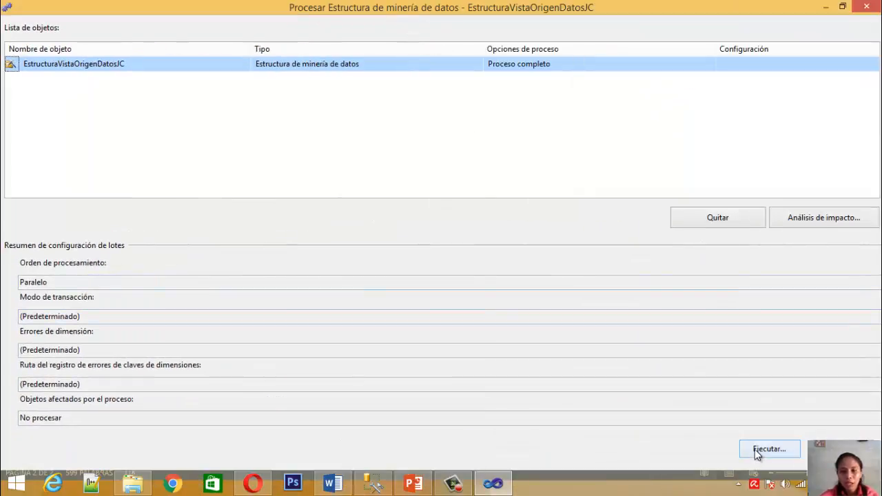
{"action": "left_click", "coordinate": [754, 449]}
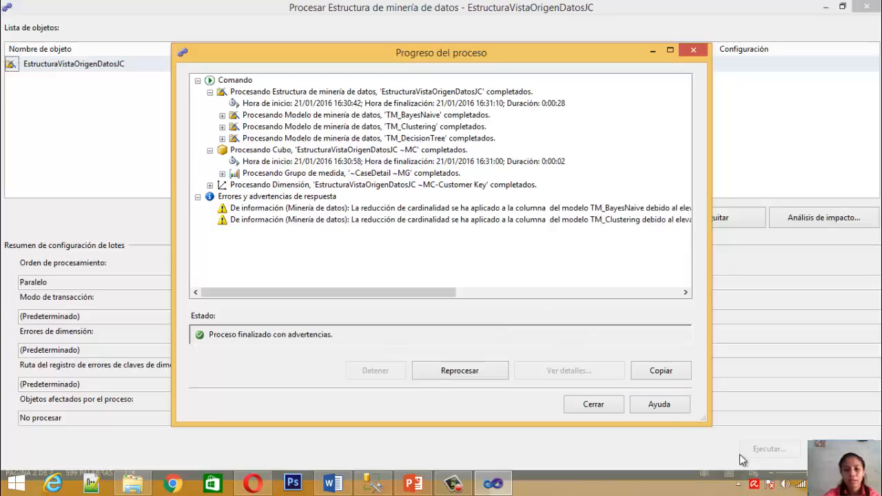
{"action": "left_click", "coordinate": [607, 406]}
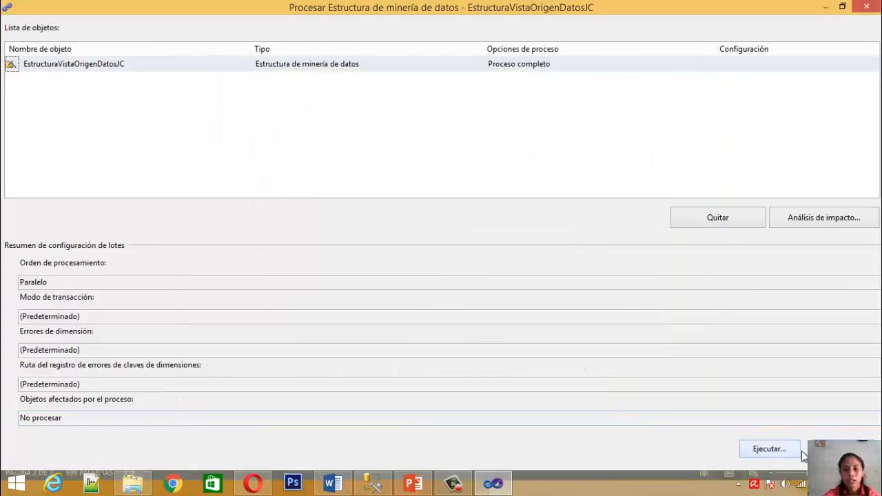
{"action": "left_click", "coordinate": [836, 449]}
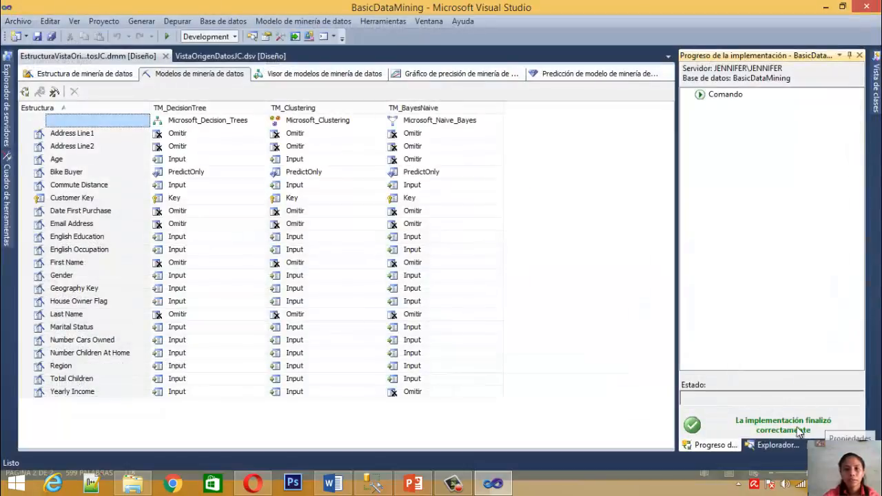
Open the mining model viewer, deploying the outdated project and overwriting the BasicDataMining database on the server
{"action": "left_click", "coordinate": [288, 76]}
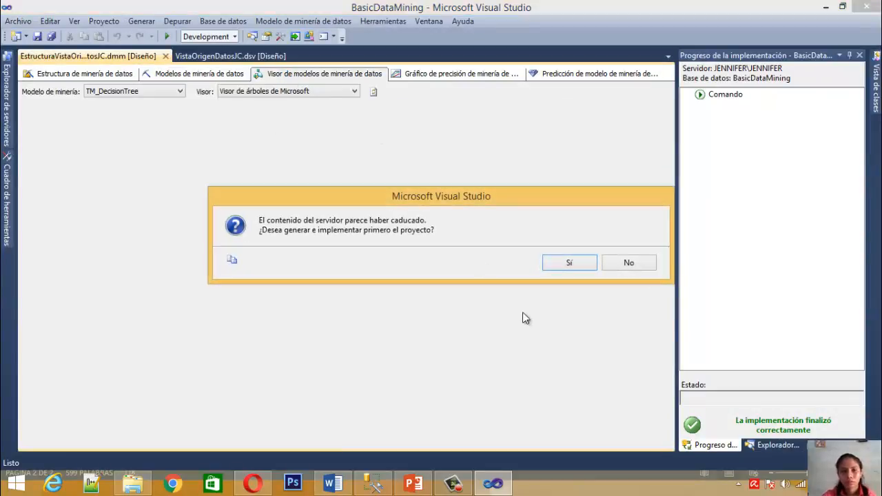
{"action": "left_click", "coordinate": [550, 262]}
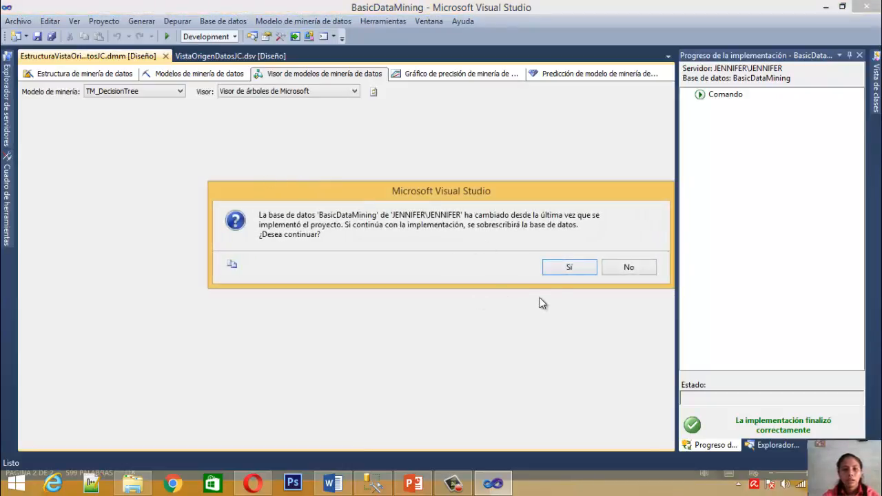
{"action": "left_click", "coordinate": [567, 268]}
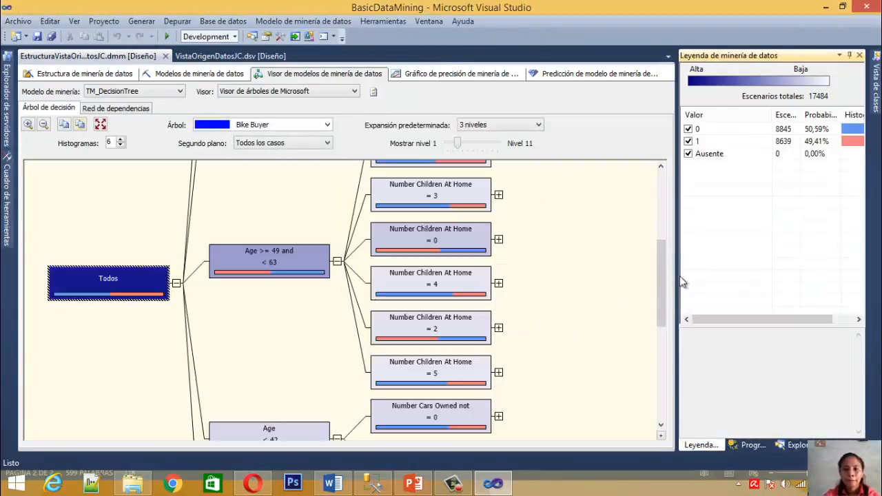
Show the TM_DecisionTree model in the viewer and look over the upper branches of its Bike Buyer tree
{"action": "left_click_drag", "start_coordinate": [659, 286], "coordinate": [663, 204]}
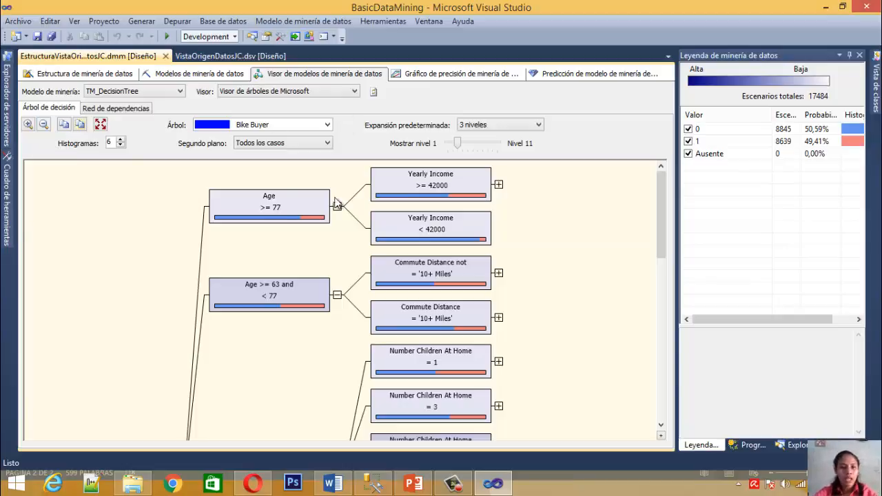
{"action": "scroll", "coordinate": [663, 227], "scroll_direction": "down", "scroll_amount": 3}
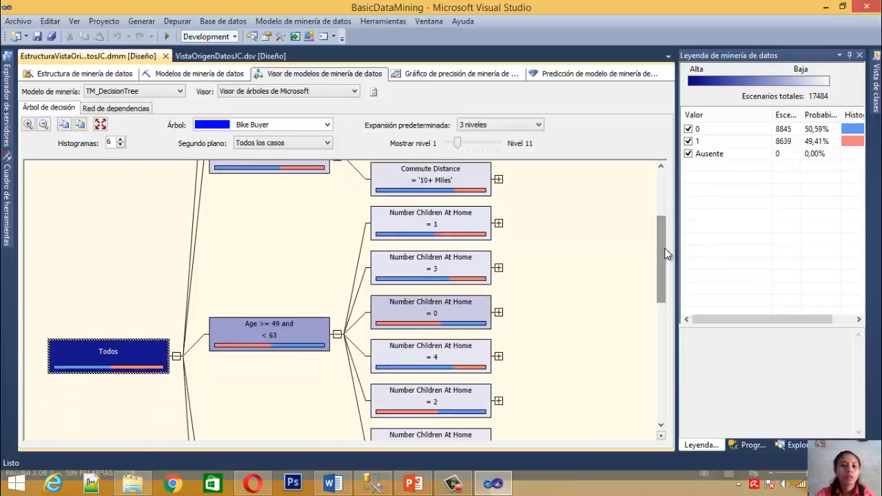
{"action": "left_click_drag", "start_coordinate": [663, 224], "coordinate": [660, 184]}
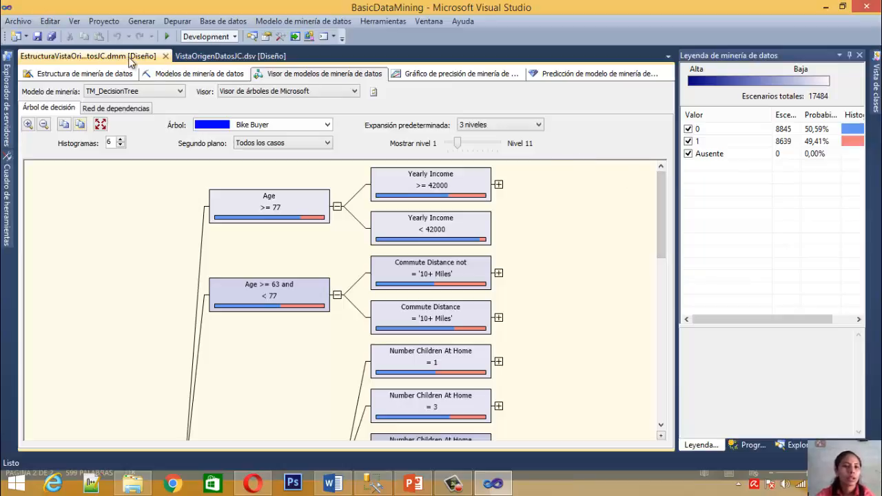
{"action": "left_click", "coordinate": [157, 91]}
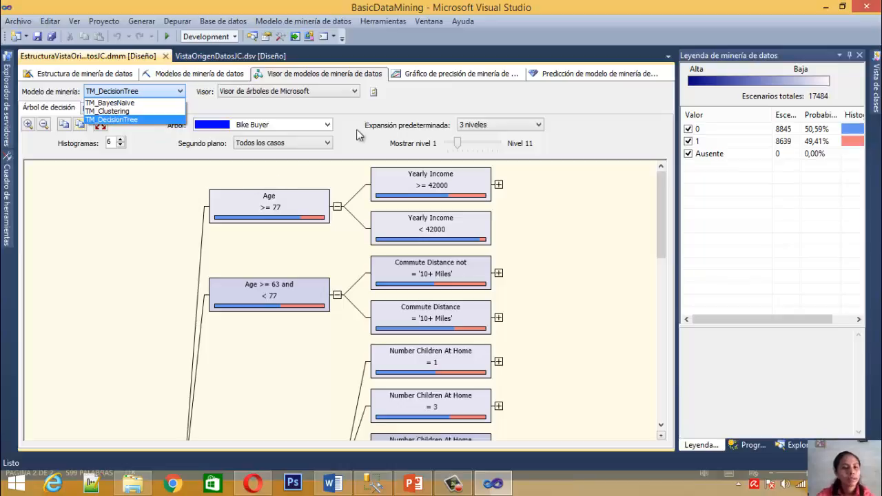
{"action": "left_click", "coordinate": [139, 119]}
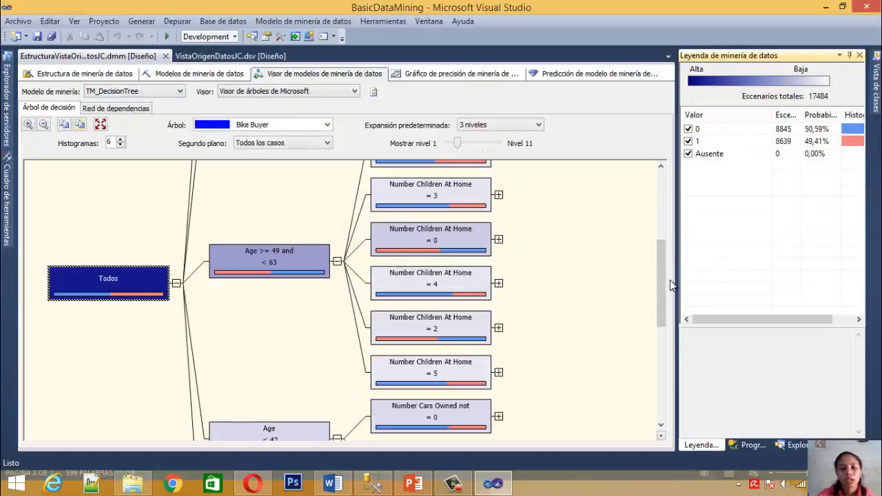
{"action": "left_click_drag", "start_coordinate": [663, 284], "coordinate": [672, 211]}
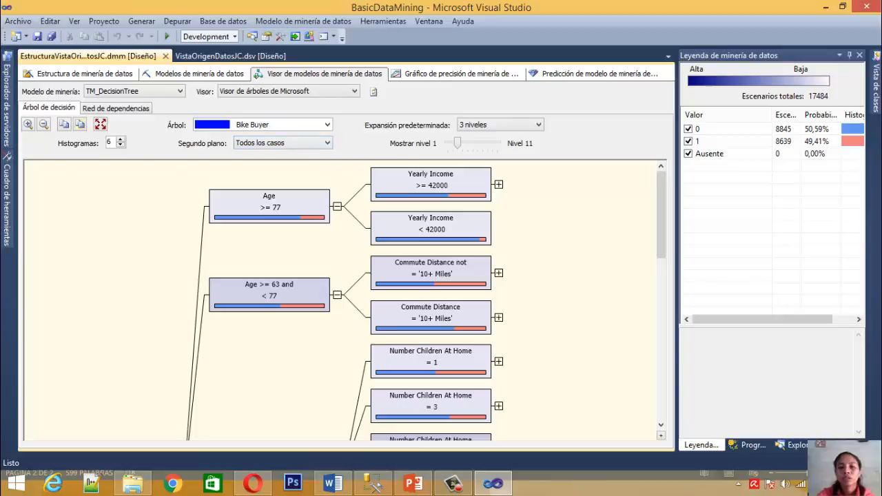
Examine the mining legend of the root node Todos, comparing the cases and probabilities for Bike Buyer values 0 and 1
{"action": "left_click", "coordinate": [728, 129]}
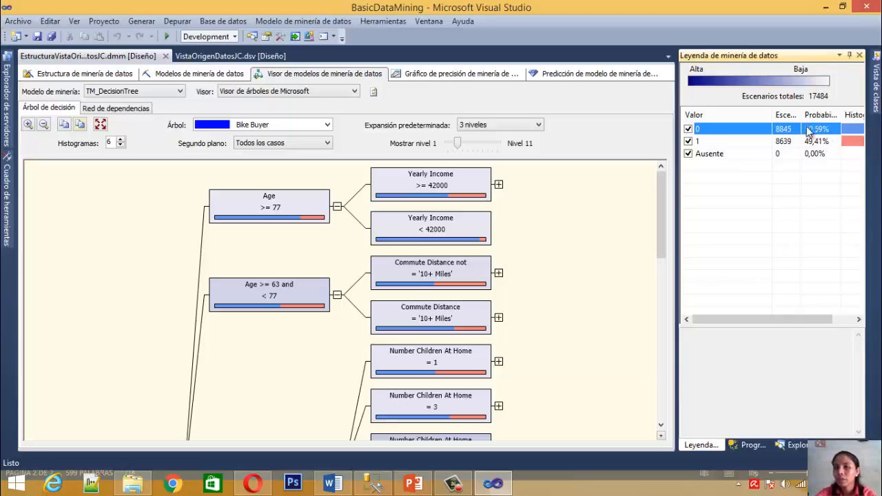
{"action": "left_click", "coordinate": [730, 143]}
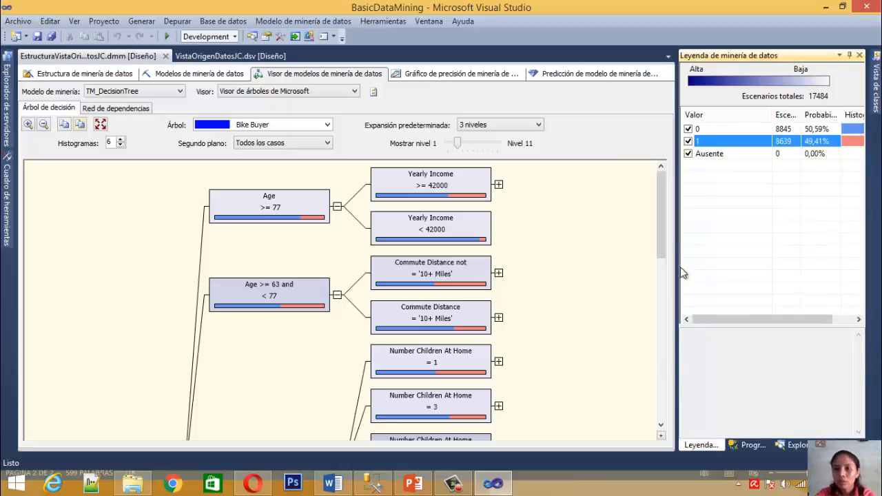
{"action": "left_click_drag", "start_coordinate": [661, 233], "coordinate": [662, 295]}
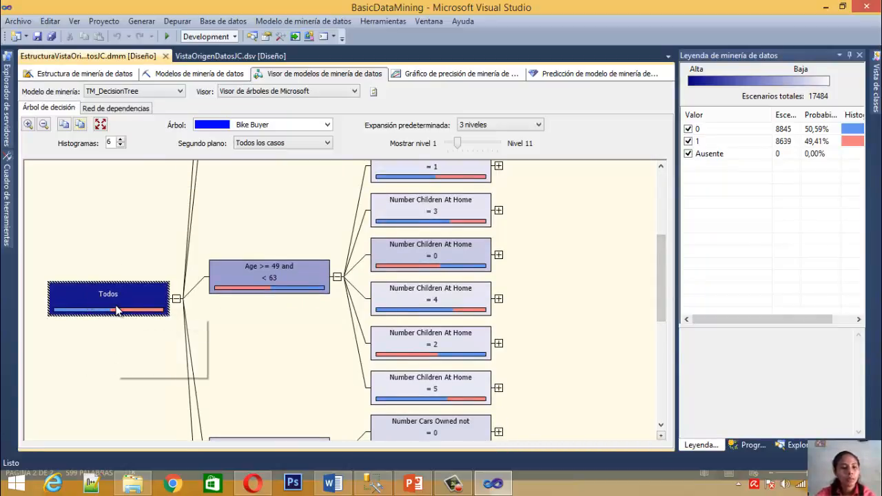
{"action": "mouse_move", "coordinate": [117, 308]}
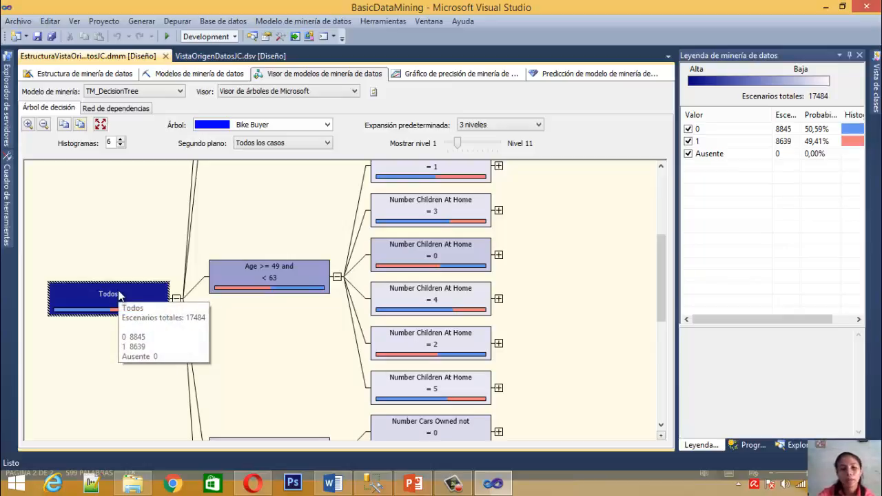
{"action": "left_click", "coordinate": [817, 131]}
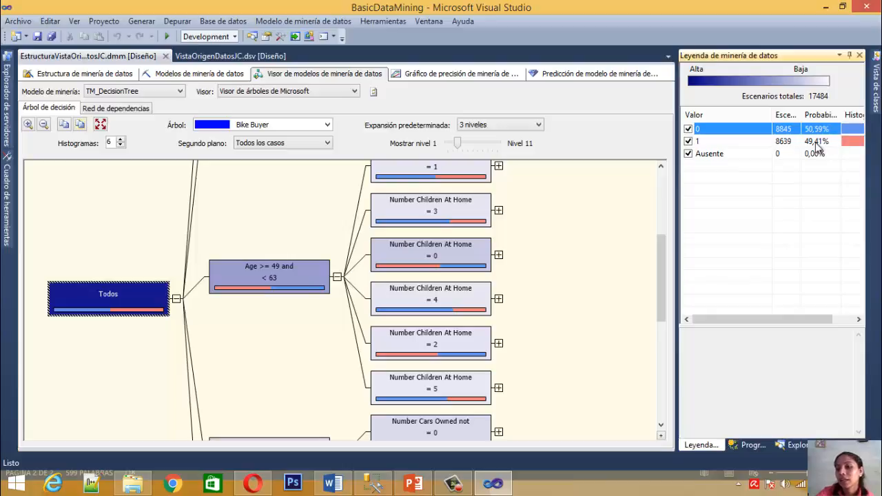
{"action": "left_click", "coordinate": [789, 141]}
{"action": "left_click", "coordinate": [796, 131]}
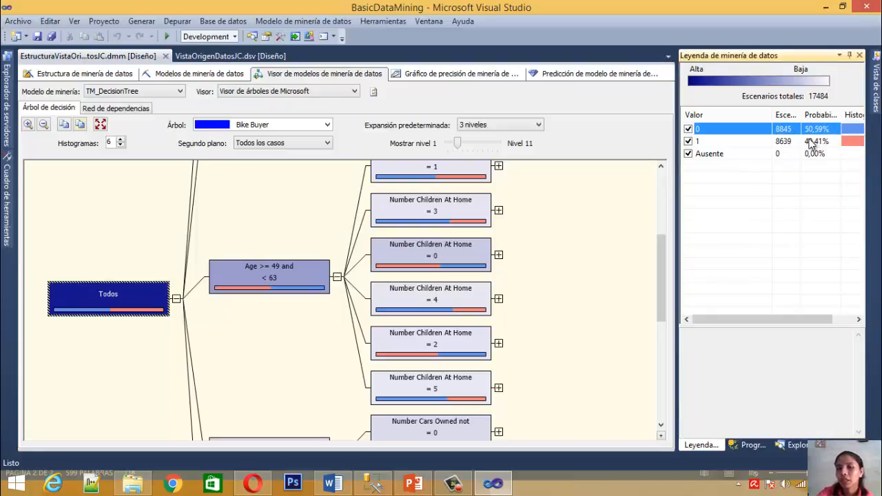
{"action": "left_click", "coordinate": [784, 142]}
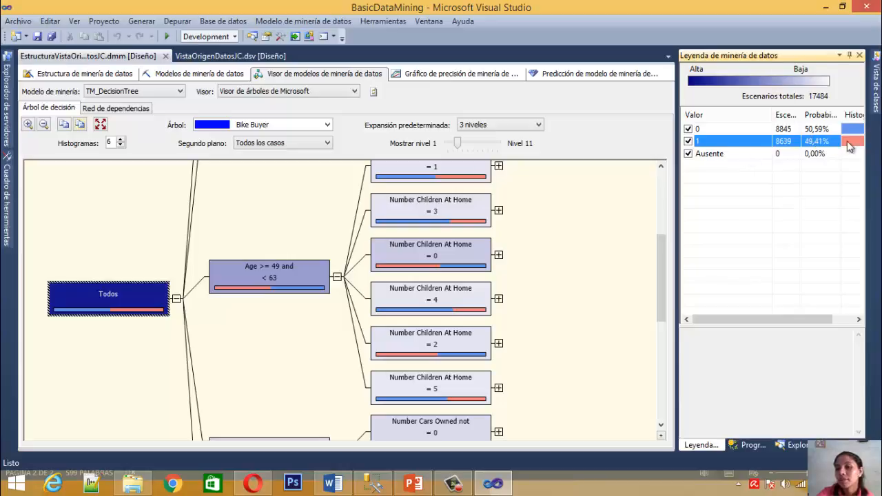
{"action": "left_click", "coordinate": [819, 130]}
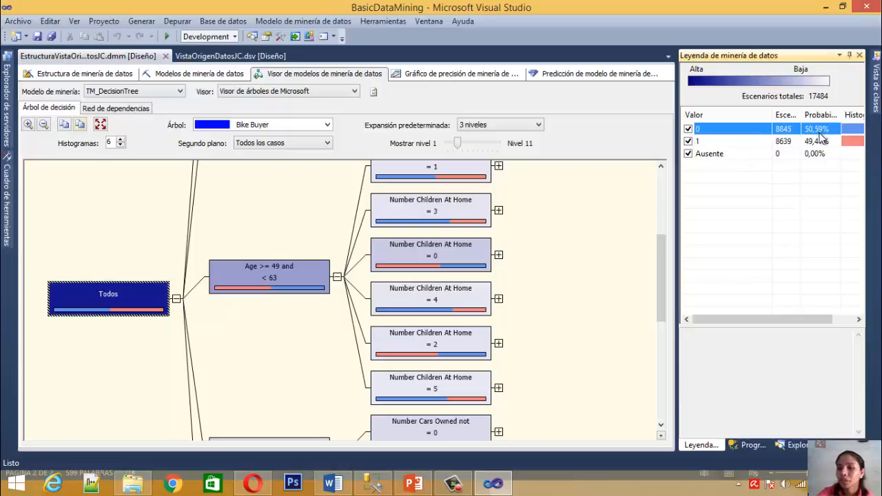
{"action": "left_click", "coordinate": [829, 142]}
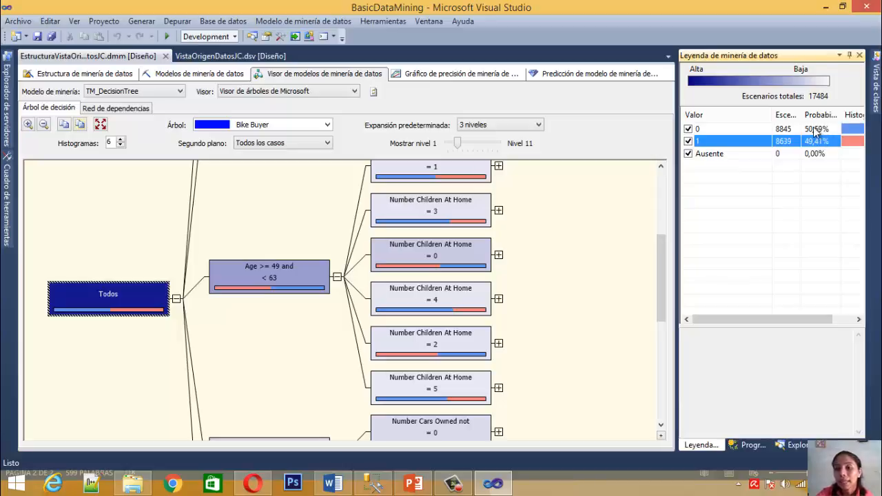
{"action": "left_click", "coordinate": [813, 130]}
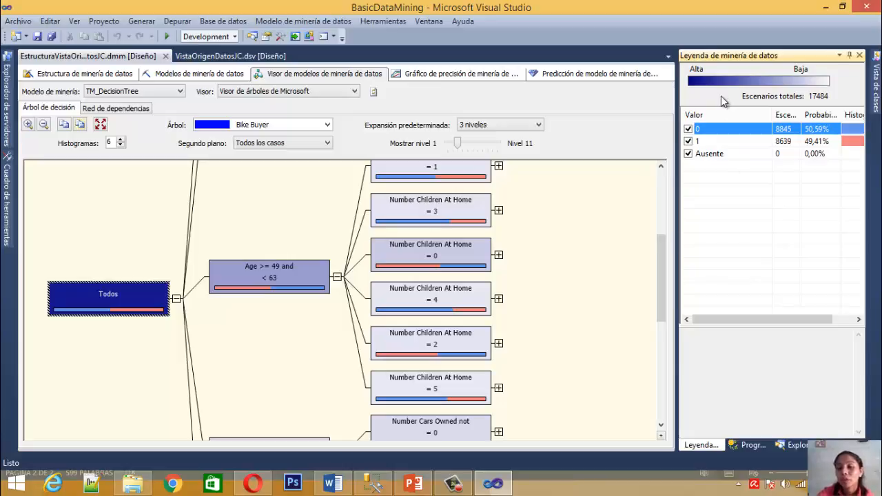
{"action": "left_click", "coordinate": [660, 301]}
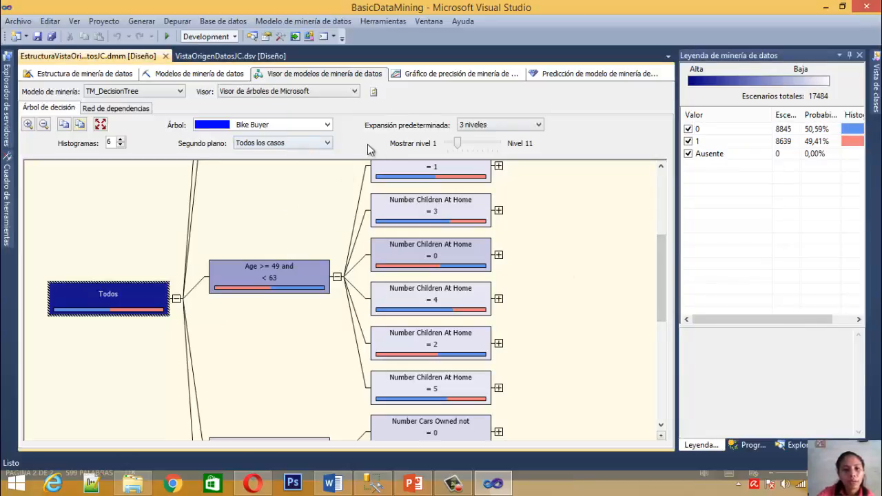
Expand the decision tree display to level 4 and level 5, and return it to level 3
{"action": "left_click", "coordinate": [462, 146]}
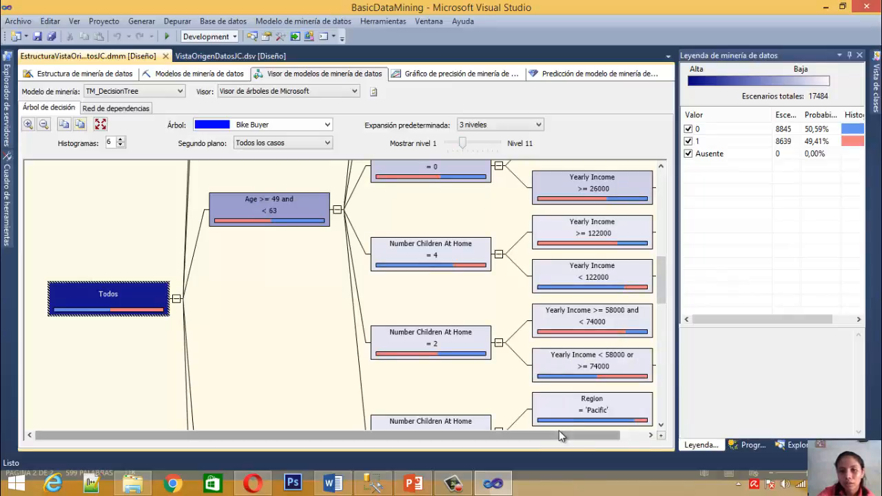
{"action": "left_click_drag", "start_coordinate": [558, 430], "coordinate": [573, 430]}
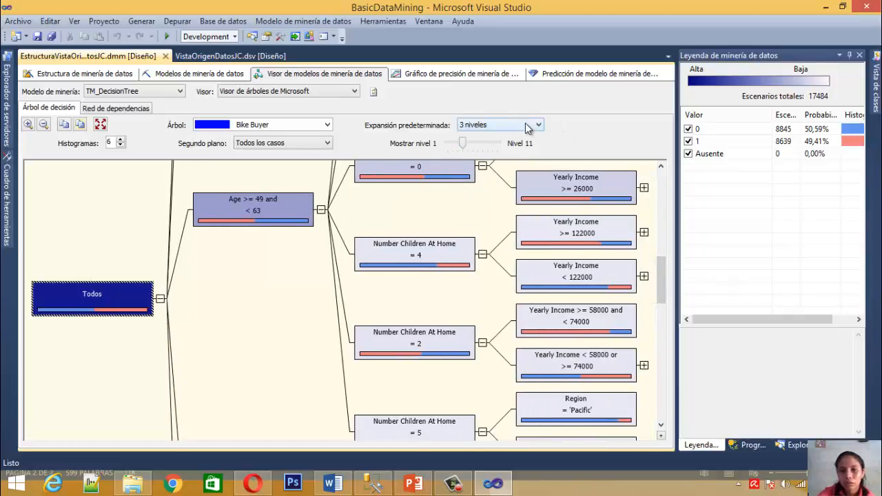
{"action": "left_click_drag", "start_coordinate": [461, 144], "coordinate": [470, 148]}
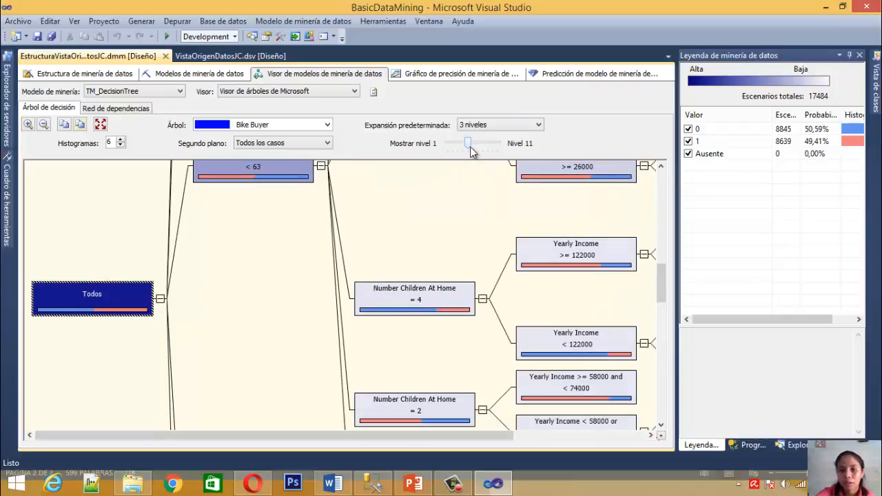
{"action": "left_click_drag", "start_coordinate": [411, 436], "coordinate": [344, 367]}
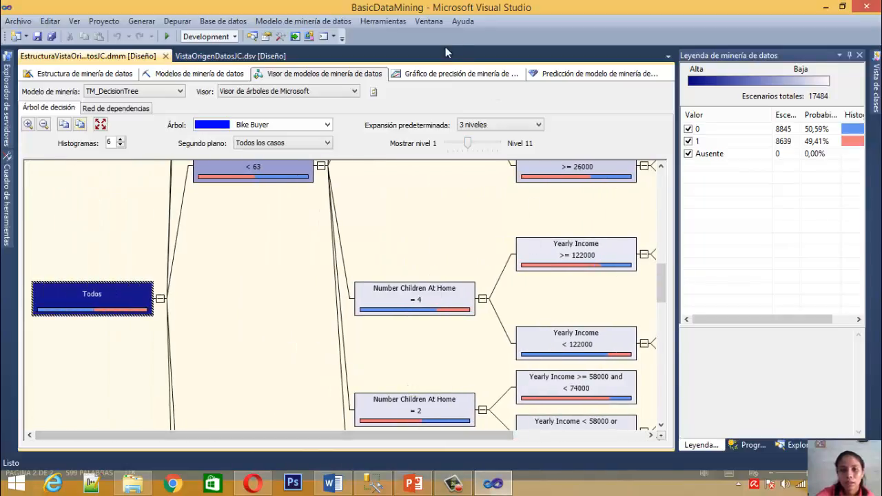
{"action": "mouse_move", "coordinate": [468, 145]}
{"action": "left_mouse_down"}
{"action": "mouse_move", "coordinate": [449, 143]}
{"action": "mouse_move", "coordinate": [460, 143]}
{"action": "left_mouse_up"}
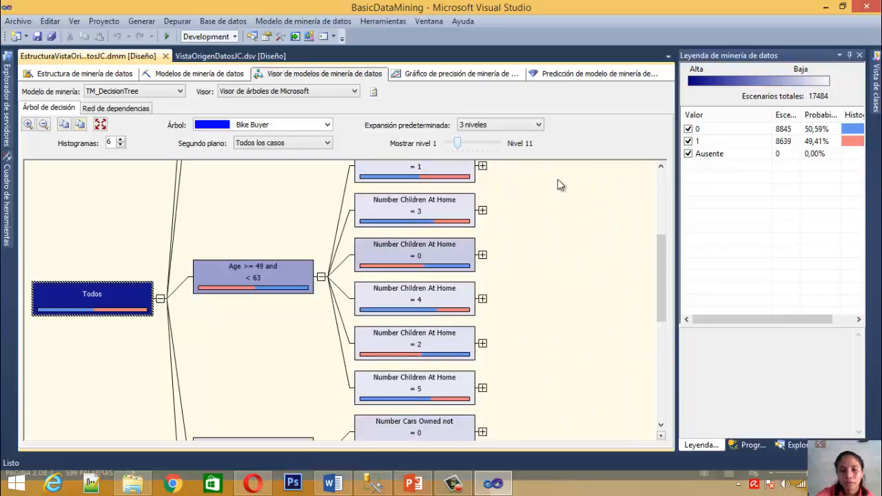
Select the Age >= 77 node and examine its legend's cases, probabilities and histogram for Bike Buyer values 0 and 1
{"action": "left_click_drag", "start_coordinate": [660, 277], "coordinate": [658, 150]}
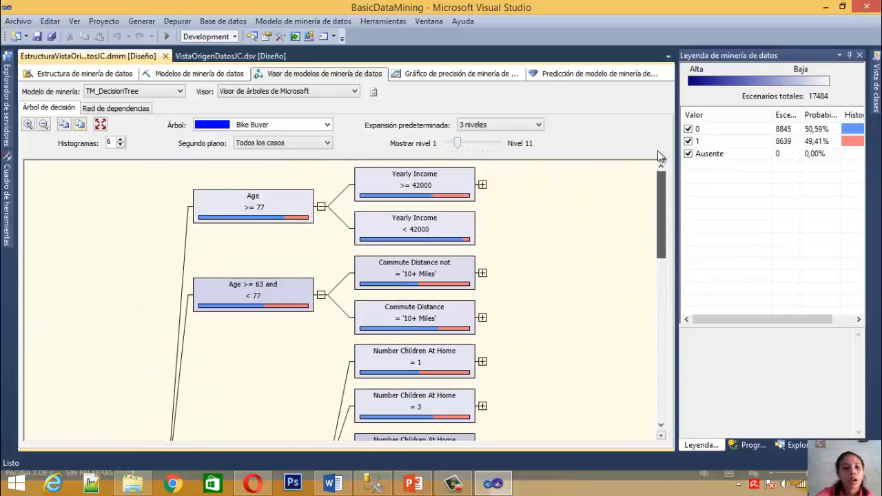
{"action": "mouse_move", "coordinate": [254, 199]}
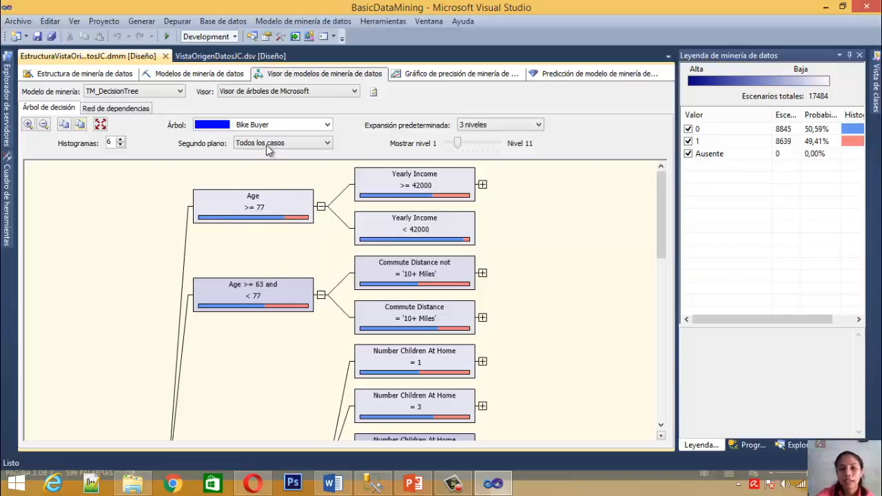
{"action": "mouse_move", "coordinate": [234, 218]}
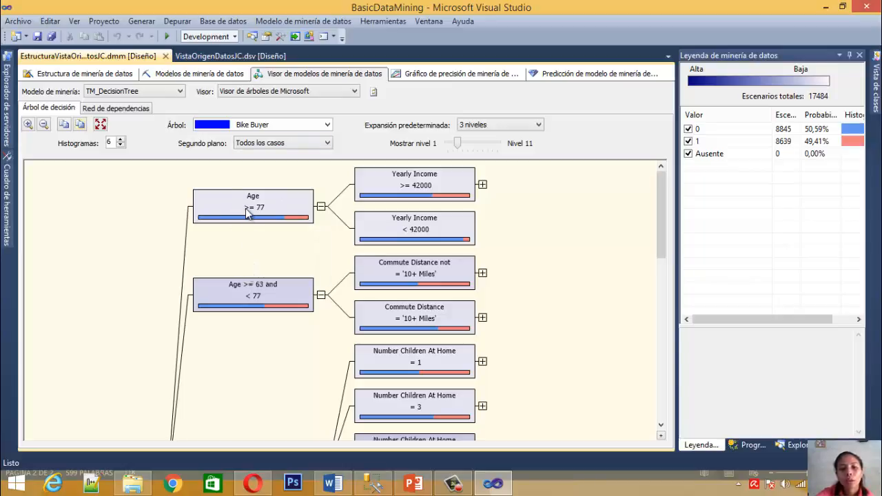
{"action": "left_click", "coordinate": [248, 210]}
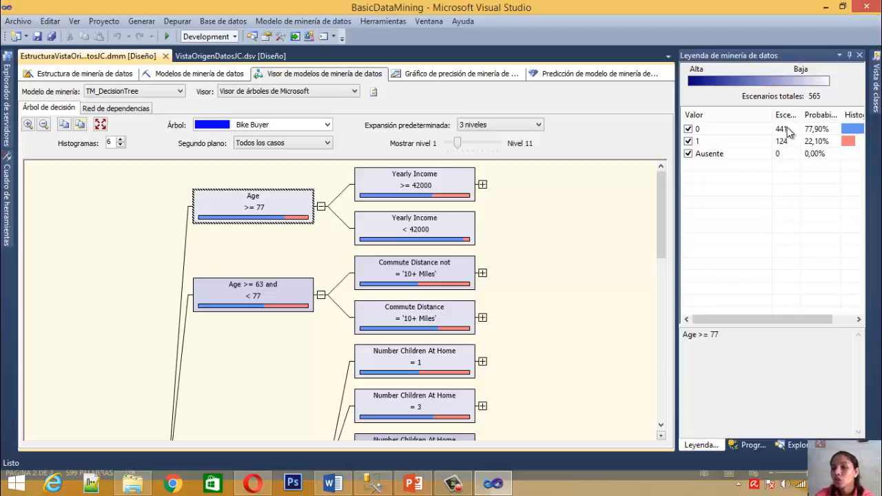
{"action": "left_click", "coordinate": [827, 131]}
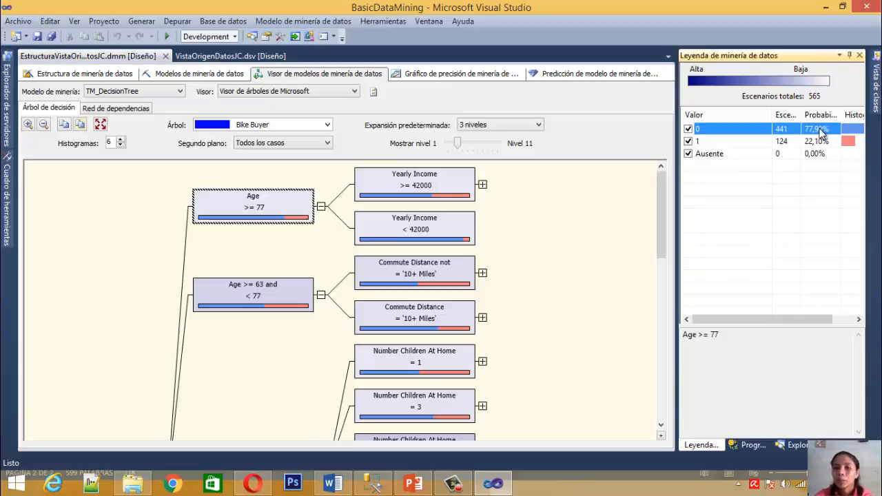
{"action": "left_click", "coordinate": [791, 141]}
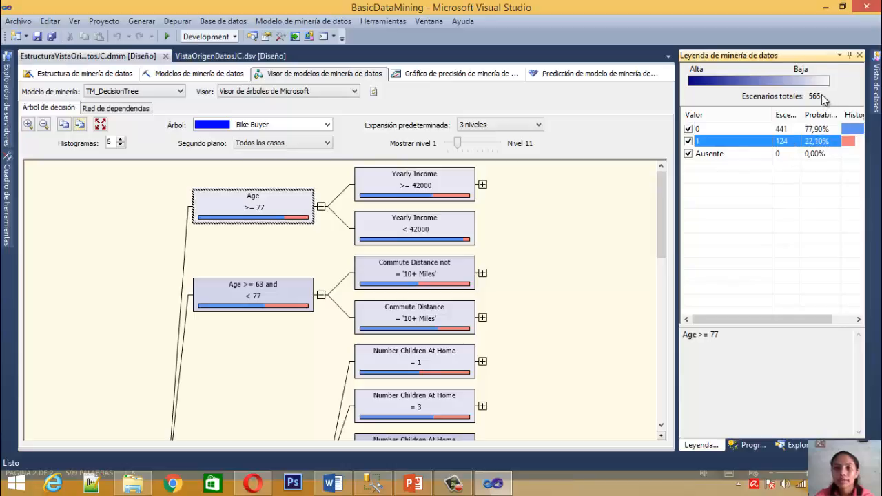
{"action": "left_click", "coordinate": [783, 129]}
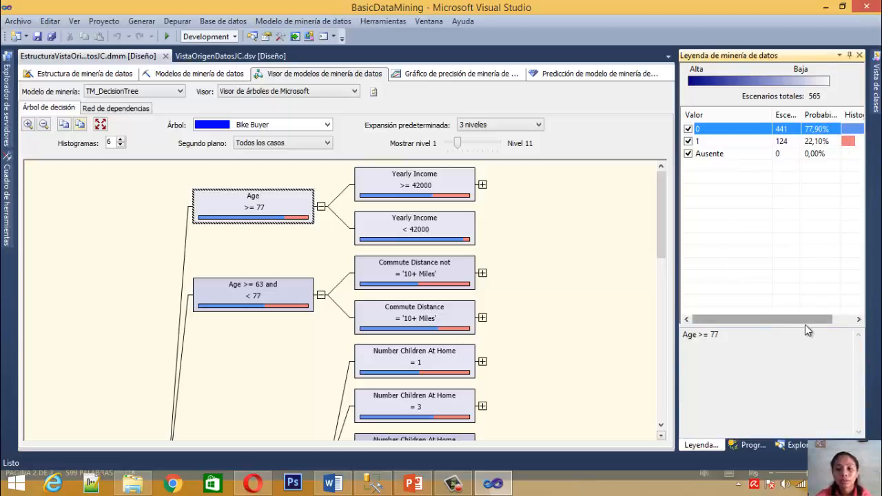
{"action": "left_click_drag", "start_coordinate": [801, 321], "coordinate": [818, 324]}
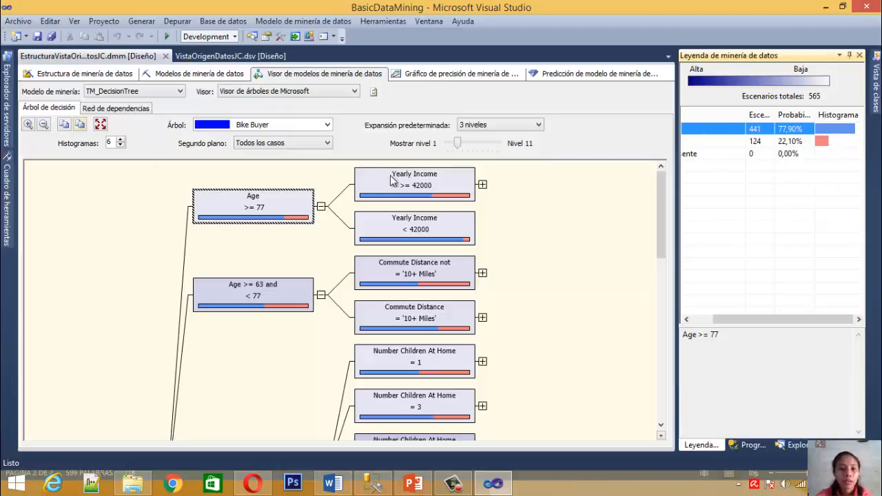
{"action": "mouse_move", "coordinate": [301, 221]}
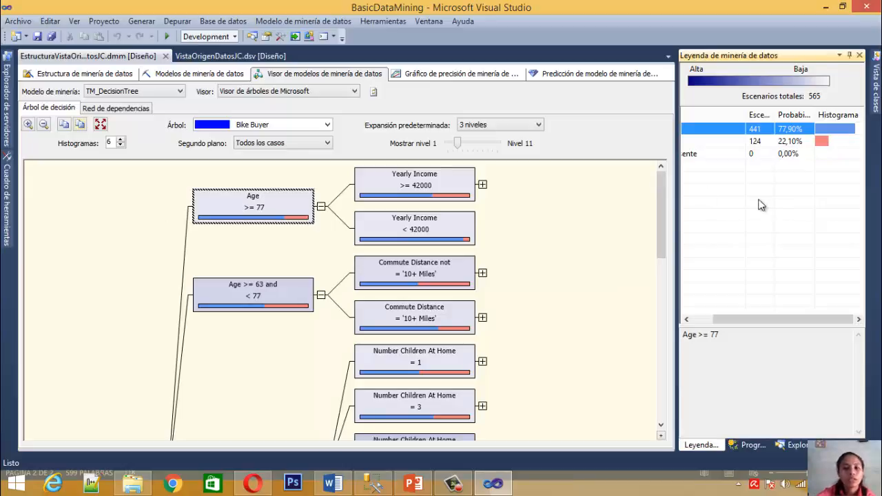
{"action": "mouse_move", "coordinate": [212, 216]}
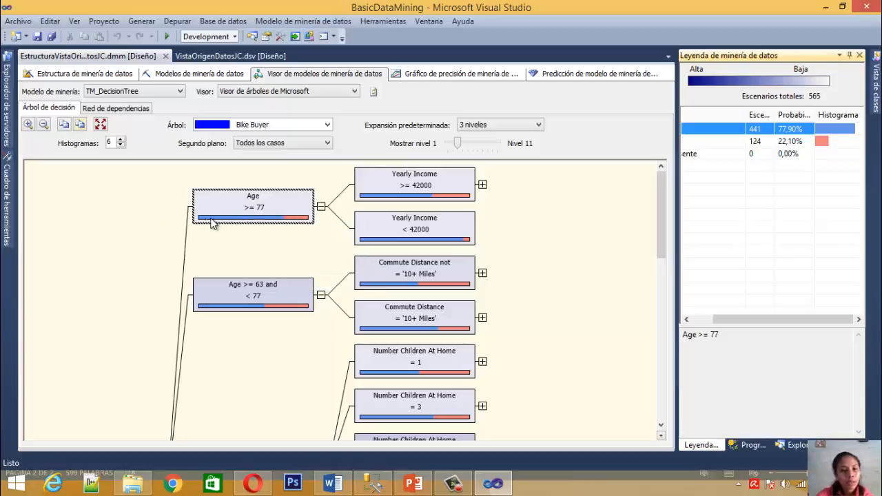
Review the Age >= 77 node's legend row for Bike Buyer value 1 and reselect the node in the tree
{"action": "mouse_move", "coordinate": [251, 218]}
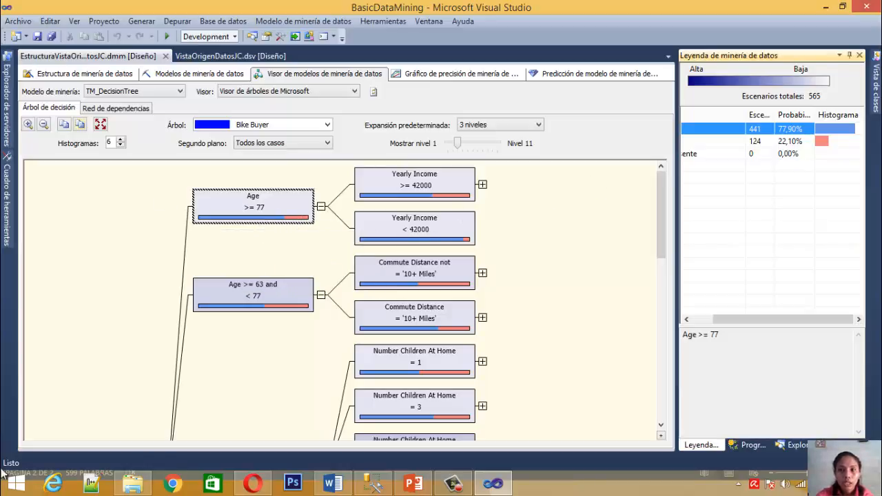
{"action": "left_click", "coordinate": [825, 140]}
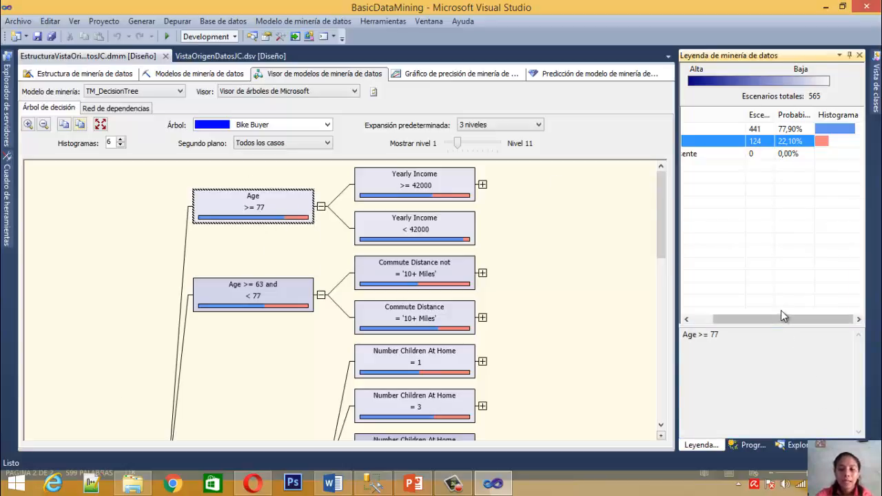
{"action": "left_click_drag", "start_coordinate": [771, 320], "coordinate": [750, 321]}
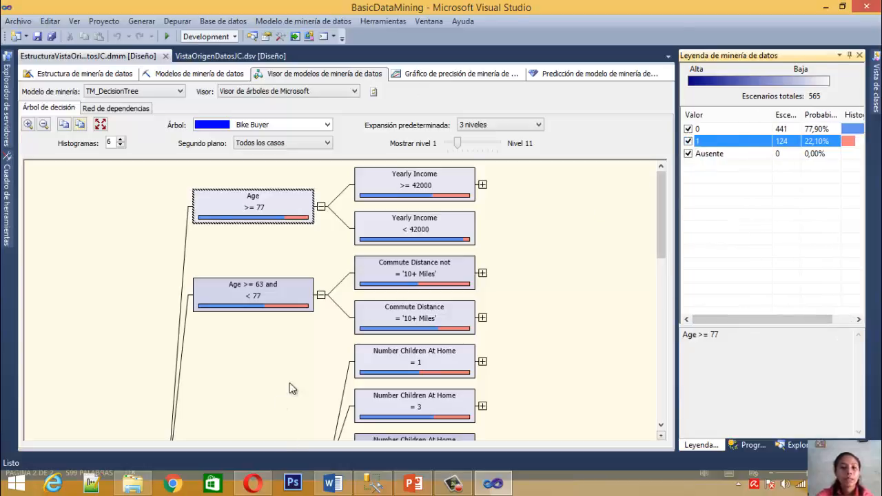
{"action": "left_click", "coordinate": [192, 198]}
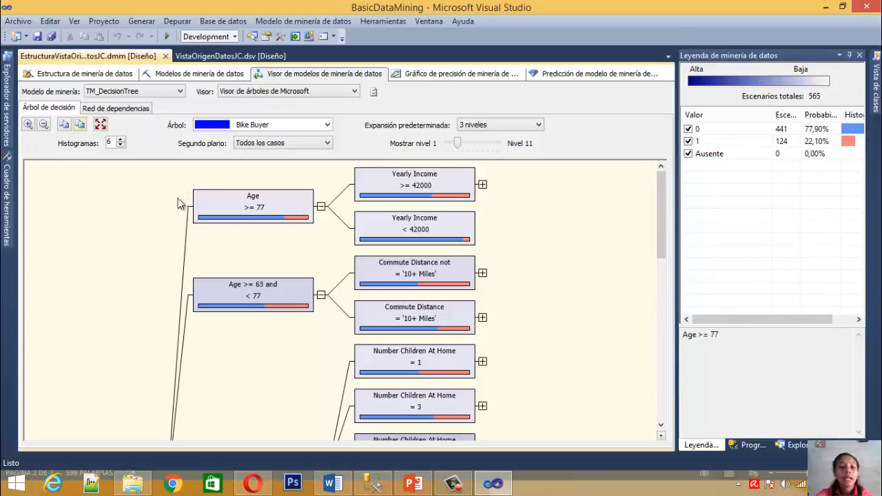
{"action": "left_click", "coordinate": [255, 209]}
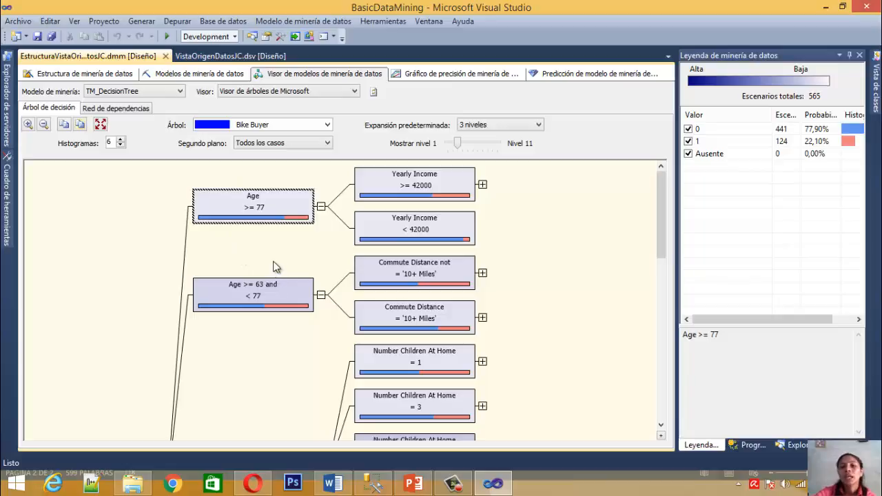
Compare the total cases of the Age >= 77 node with those of its Yearly Income >= 42000 branch
{"action": "left_click", "coordinate": [439, 199]}
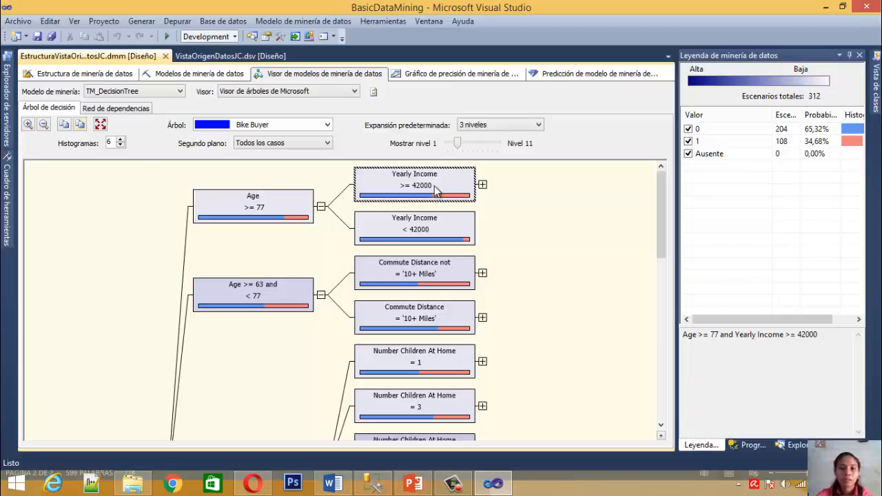
{"action": "left_click", "coordinate": [269, 204]}
{"action": "left_click", "coordinate": [436, 182]}
{"action": "left_click", "coordinate": [272, 199]}
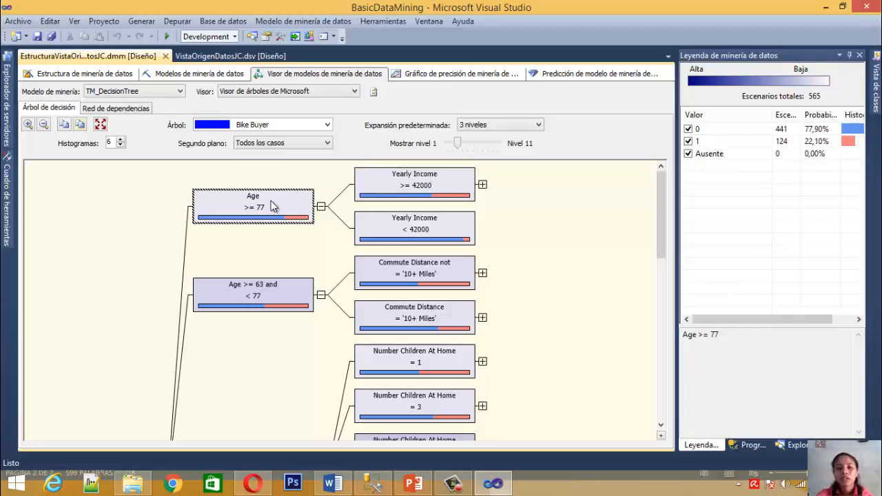
{"action": "left_click", "coordinate": [451, 195]}
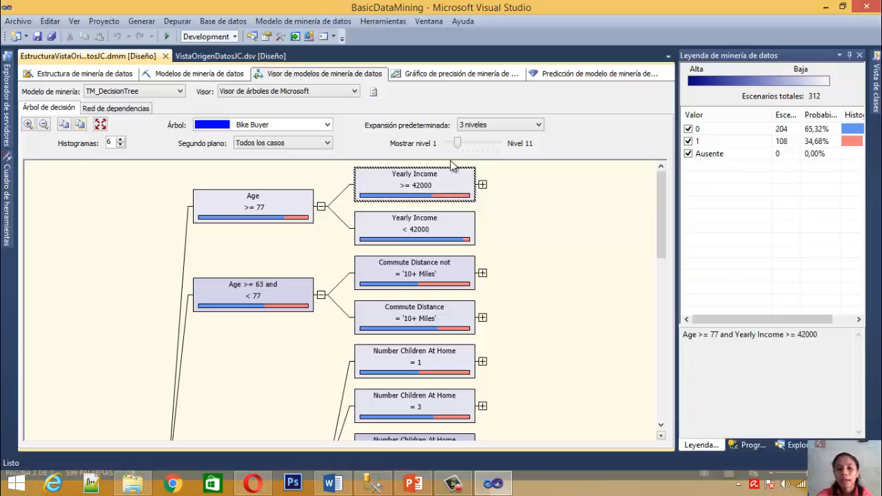
Examine the Yearly Income >= 42000 node's cases, probabilities, histogram and condition text in the mining legend
{"action": "mouse_move", "coordinate": [450, 199]}
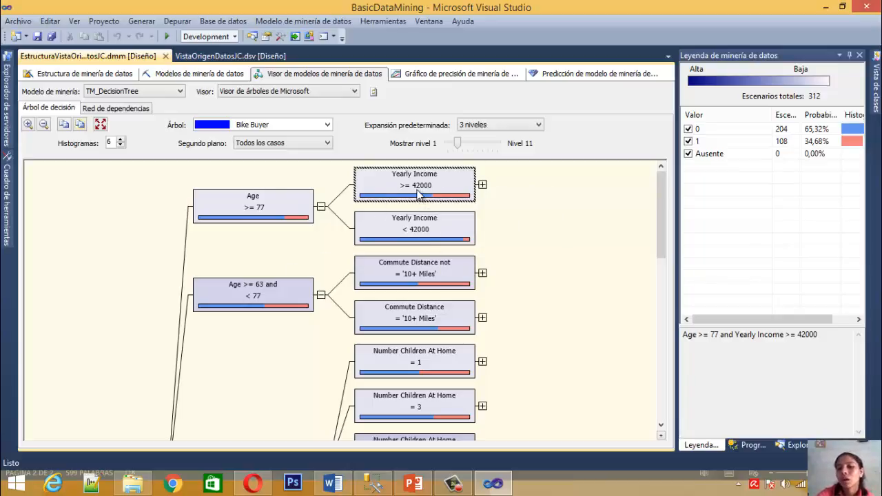
{"action": "left_click", "coordinate": [781, 141]}
{"action": "left_click", "coordinate": [785, 130]}
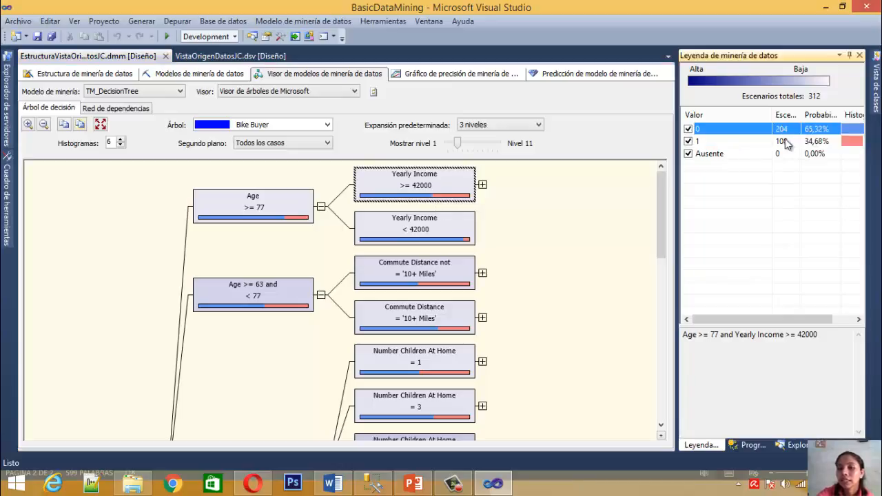
{"action": "left_click_drag", "start_coordinate": [776, 318], "coordinate": [804, 321]}
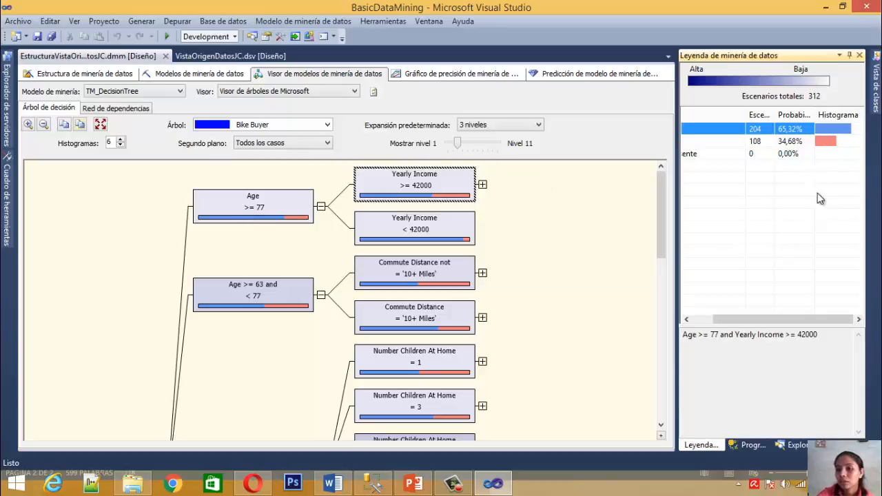
{"action": "left_click_drag", "start_coordinate": [838, 323], "coordinate": [782, 322]}
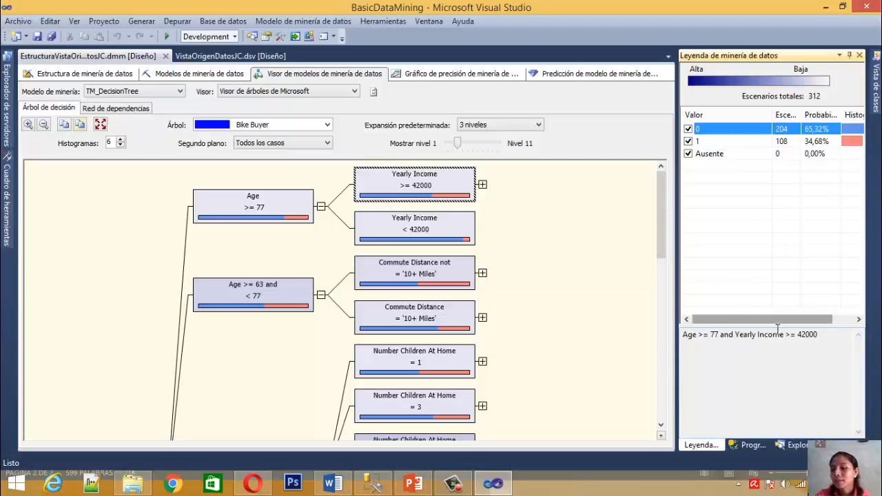
{"action": "left_click", "coordinate": [723, 334]}
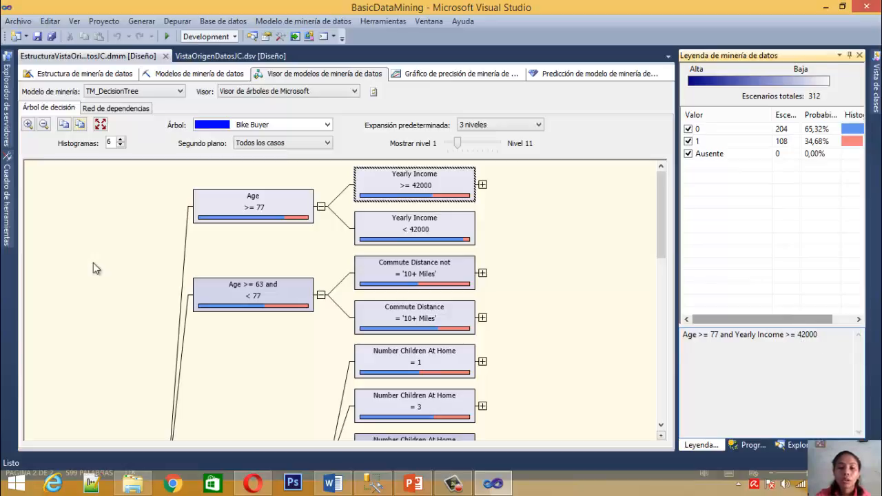
Compare the legend of the Yearly Income < 42000 node with that of its sibling Yearly Income >= 42000
{"action": "left_click", "coordinate": [416, 229]}
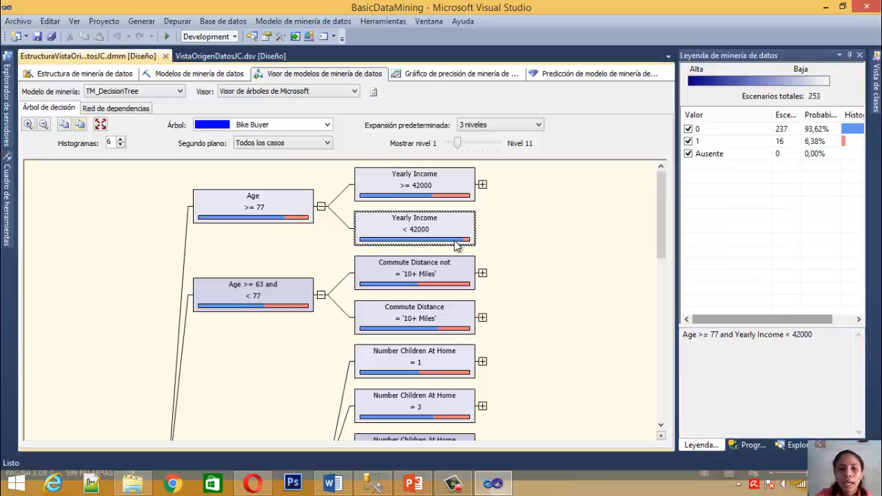
{"action": "mouse_move", "coordinate": [454, 247]}
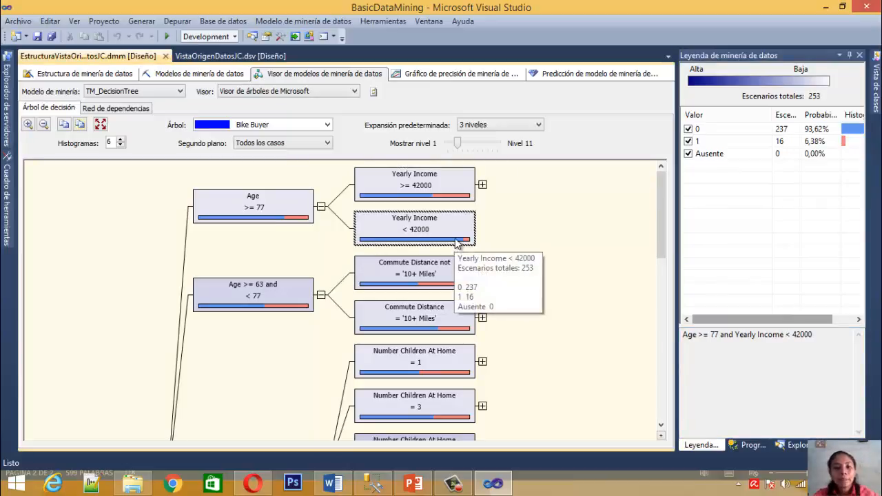
{"action": "left_click", "coordinate": [448, 197]}
{"action": "left_click", "coordinate": [428, 234]}
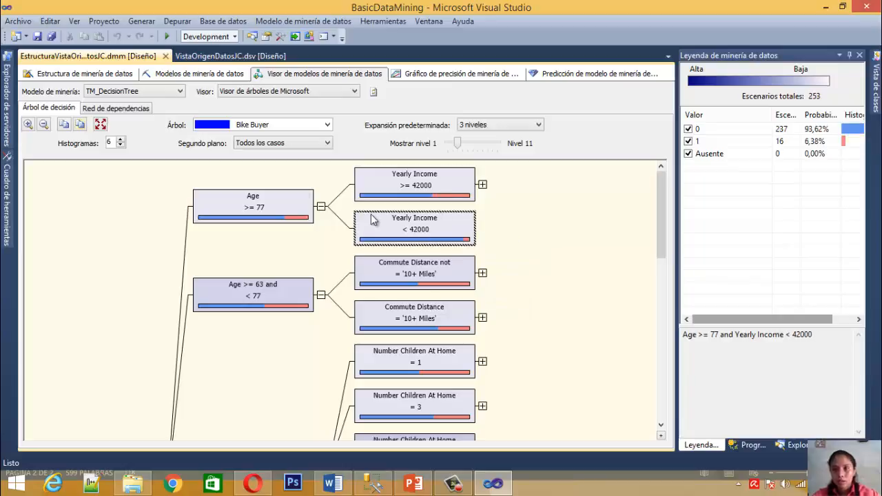
Check how the cases of the Age >= 77 node divide between its two Yearly Income branches
{"action": "left_click", "coordinate": [258, 210]}
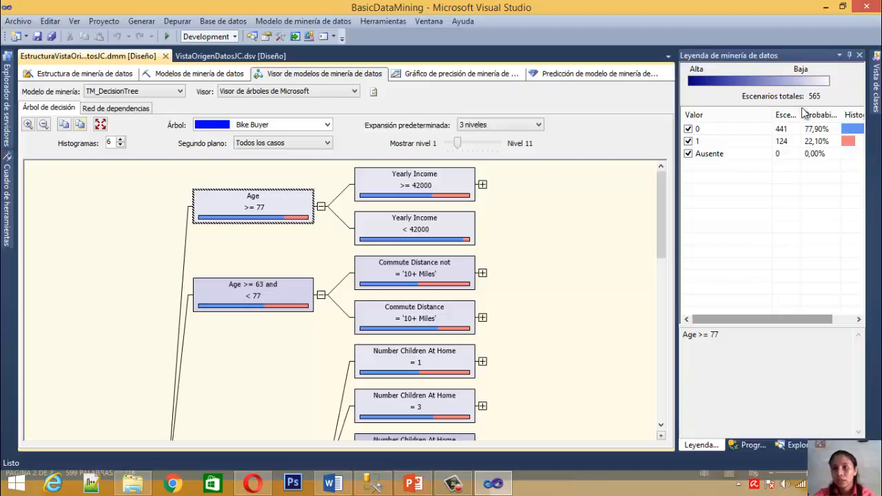
{"action": "left_click", "coordinate": [404, 190]}
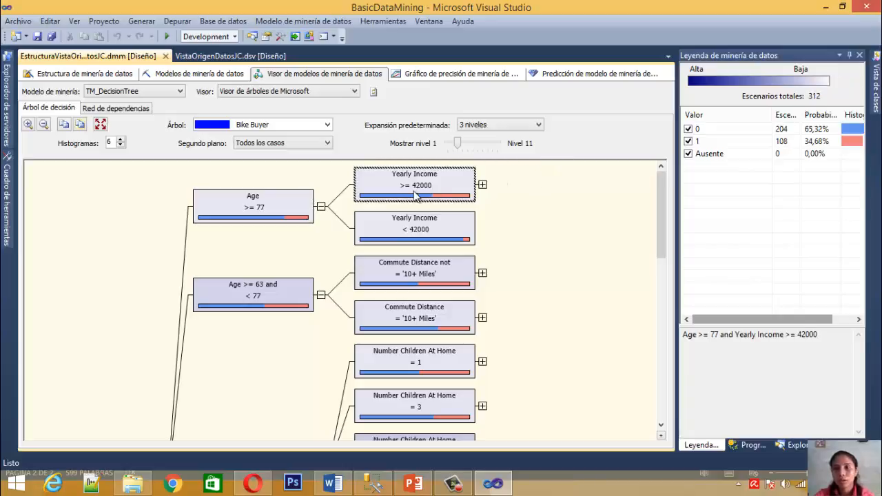
{"action": "left_click", "coordinate": [415, 232]}
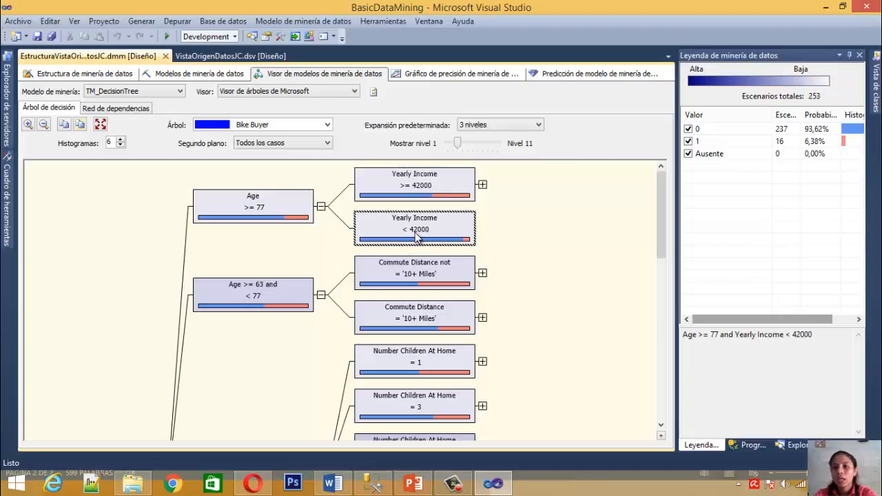
{"action": "left_click", "coordinate": [266, 208]}
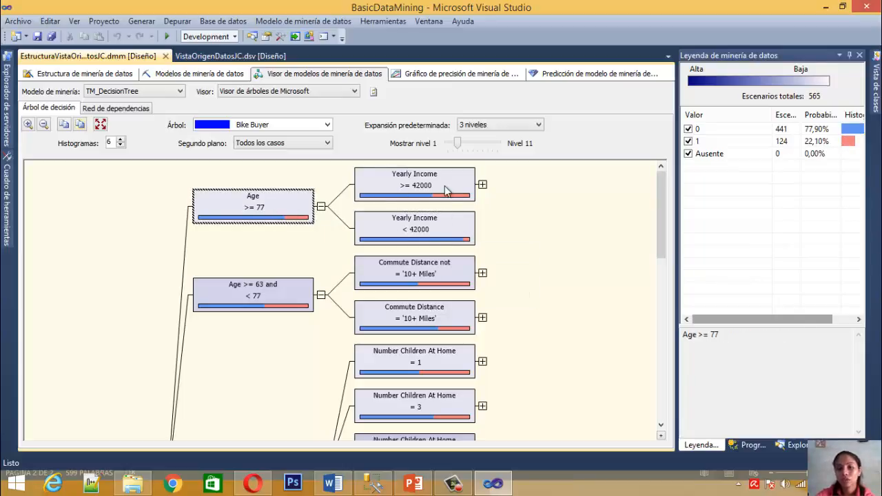
{"action": "left_click", "coordinate": [439, 232]}
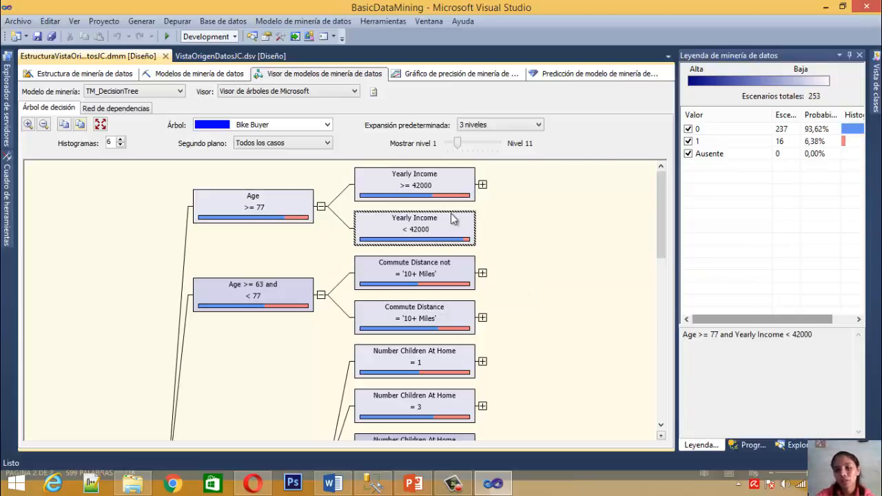
{"action": "mouse_move", "coordinate": [436, 239]}
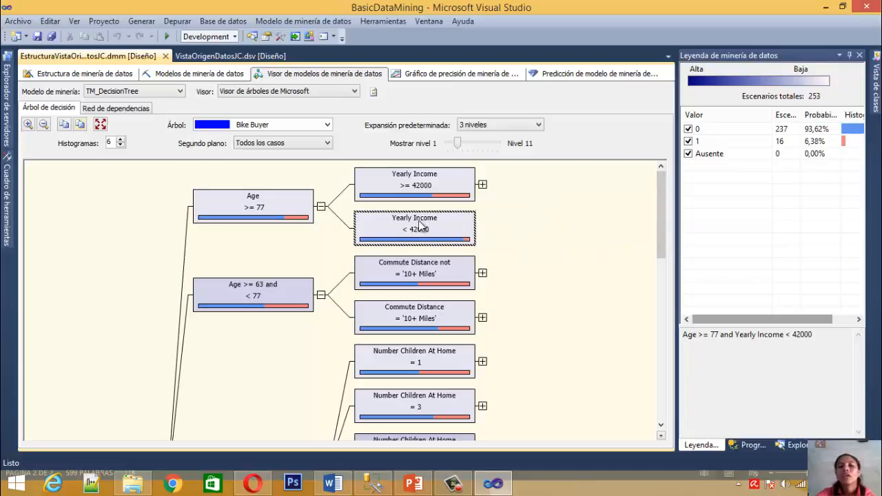
{"action": "mouse_move", "coordinate": [269, 212]}
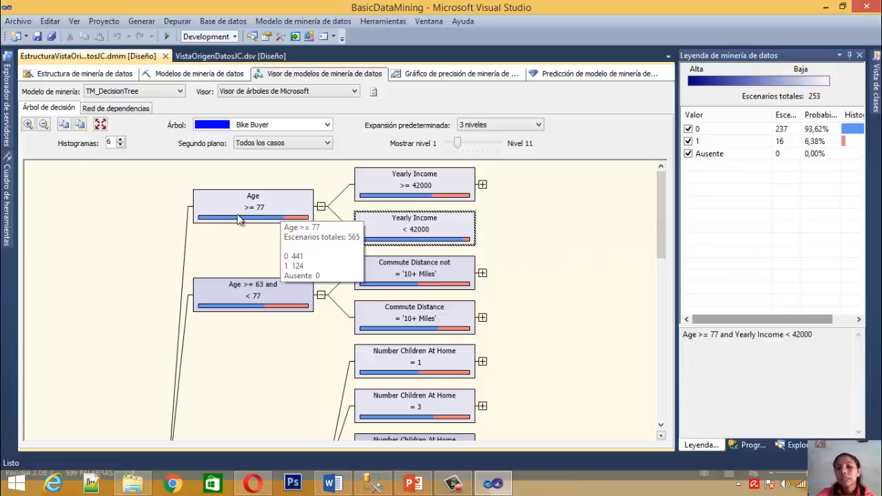
{"action": "mouse_move", "coordinate": [424, 218]}
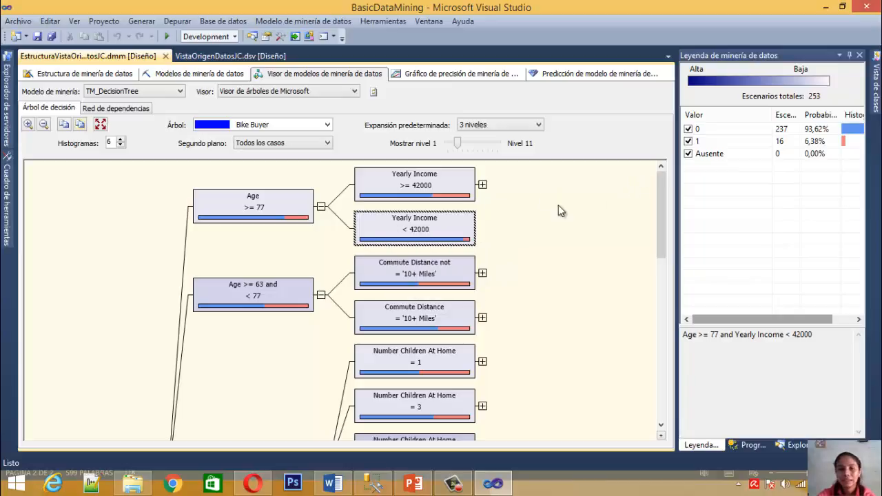
Select the Yearly Income >= 42000 node and review its probabilities for Bike Buyer values 0 and 1
{"action": "left_click", "coordinate": [429, 184]}
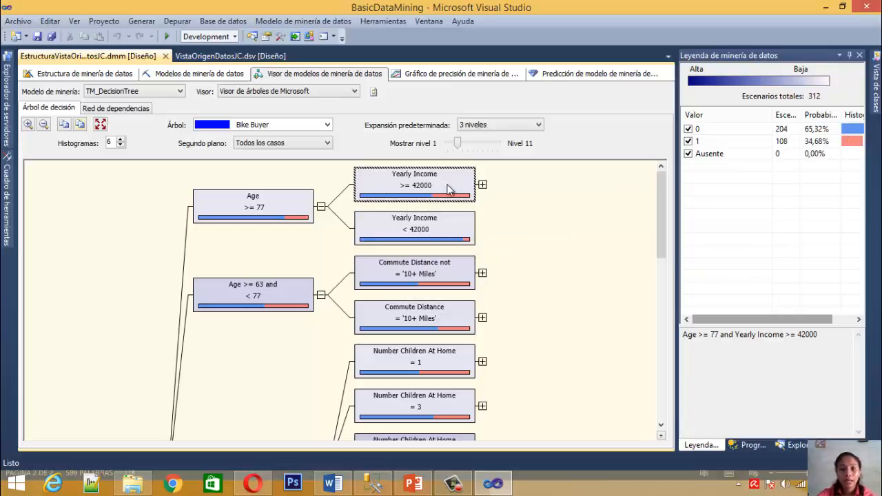
{"action": "left_click", "coordinate": [831, 131]}
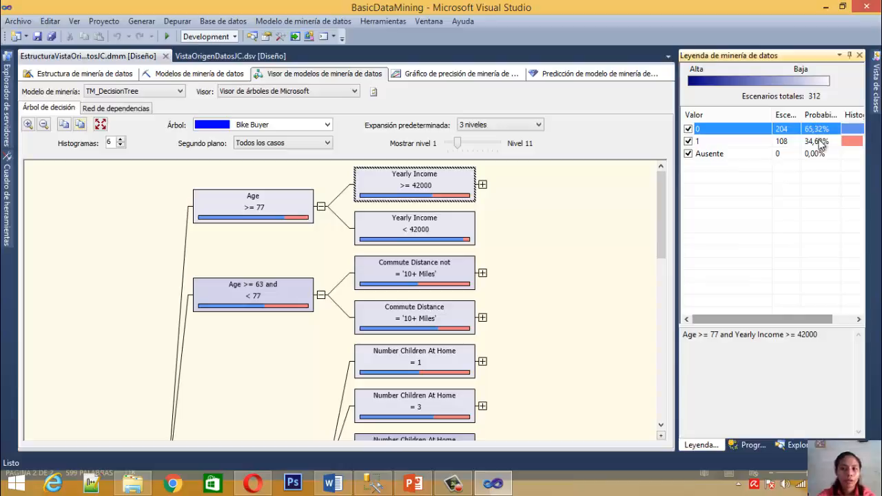
{"action": "left_click", "coordinate": [822, 142]}
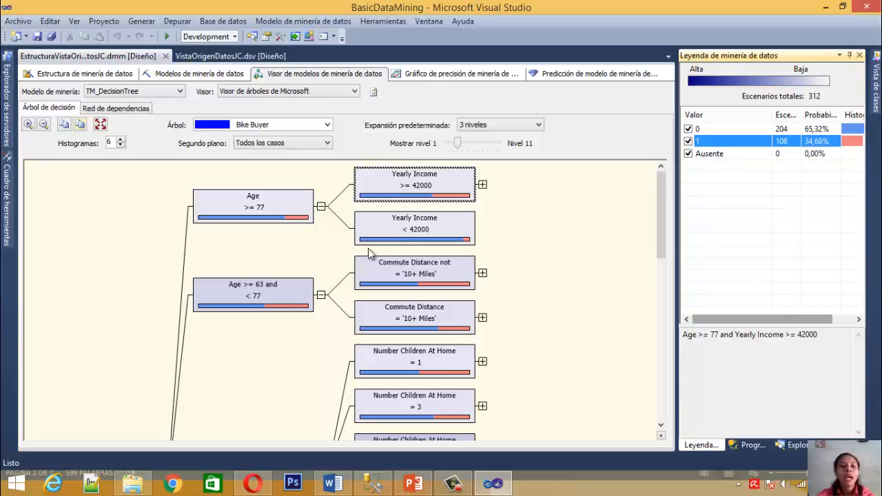
Select the Yearly Income < 42000 node and examine its cases, probabilities and histogram for Bike Buyer values 0 and 1
{"action": "left_click", "coordinate": [404, 238]}
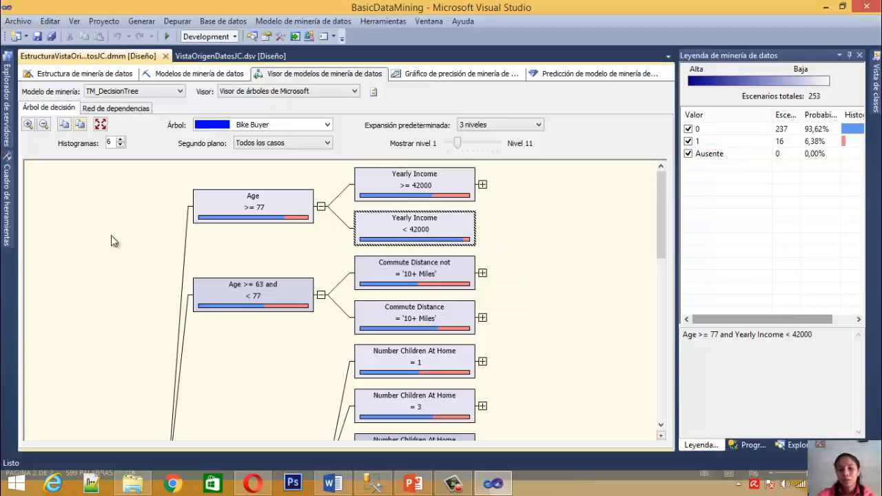
{"action": "mouse_move", "coordinate": [232, 206]}
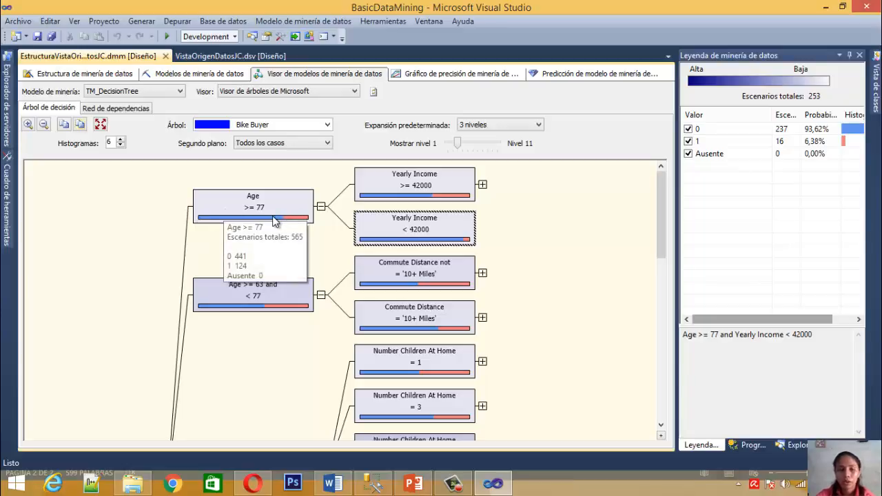
{"action": "mouse_move", "coordinate": [408, 234]}
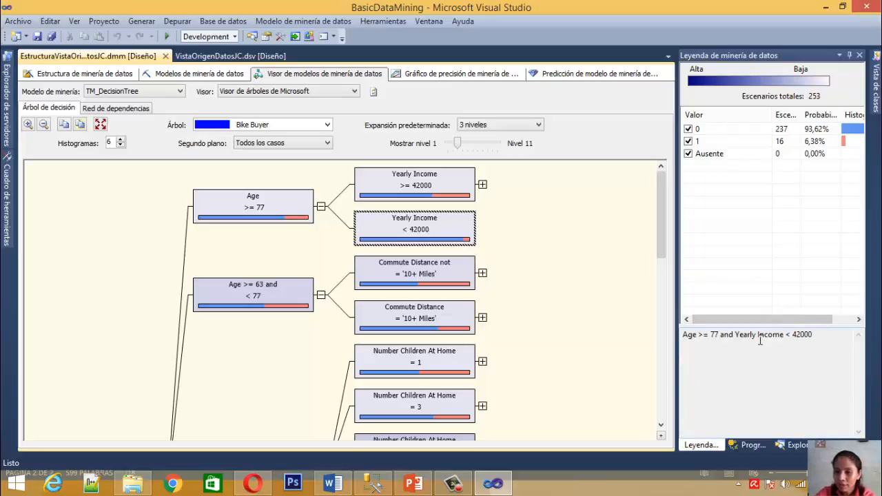
{"action": "left_click_drag", "start_coordinate": [782, 322], "coordinate": [811, 322]}
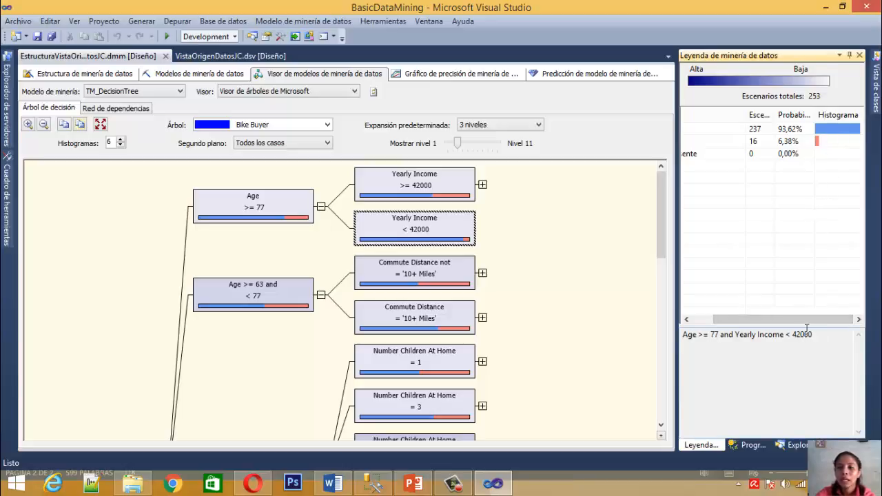
{"action": "left_click_drag", "start_coordinate": [811, 324], "coordinate": [774, 324]}
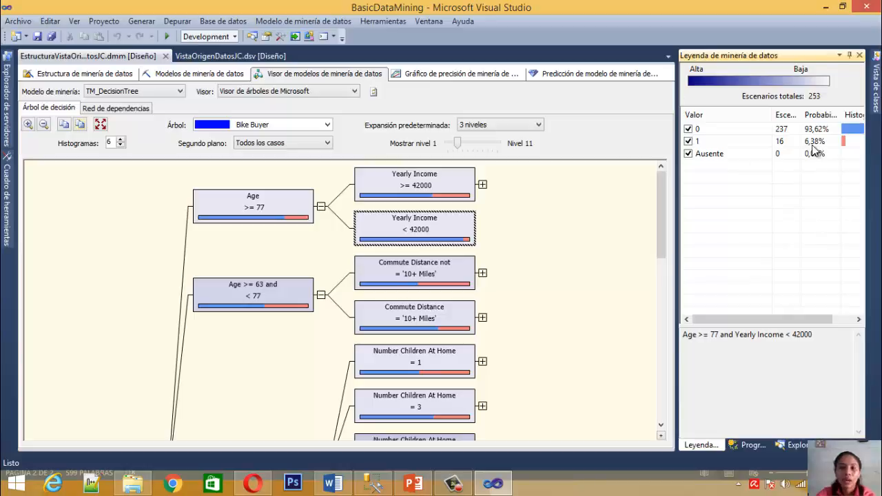
{"action": "left_click_drag", "start_coordinate": [781, 322], "coordinate": [782, 324]}
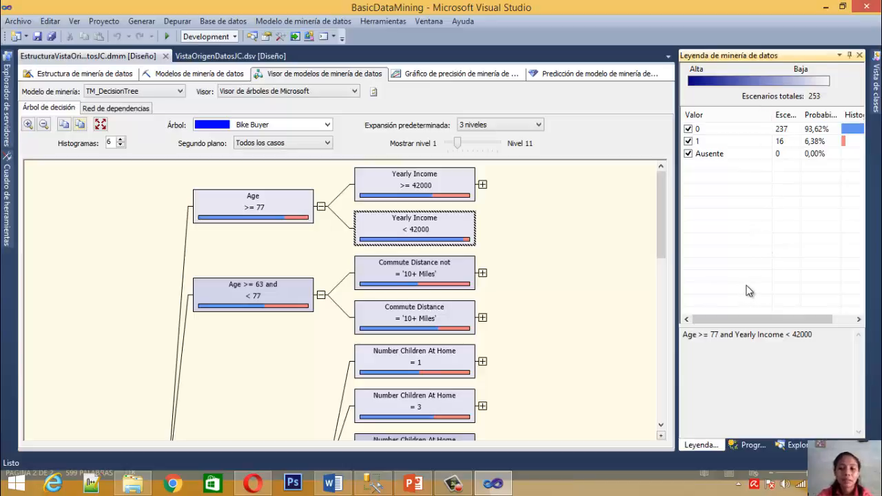
{"action": "left_click_drag", "start_coordinate": [750, 322], "coordinate": [818, 322]}
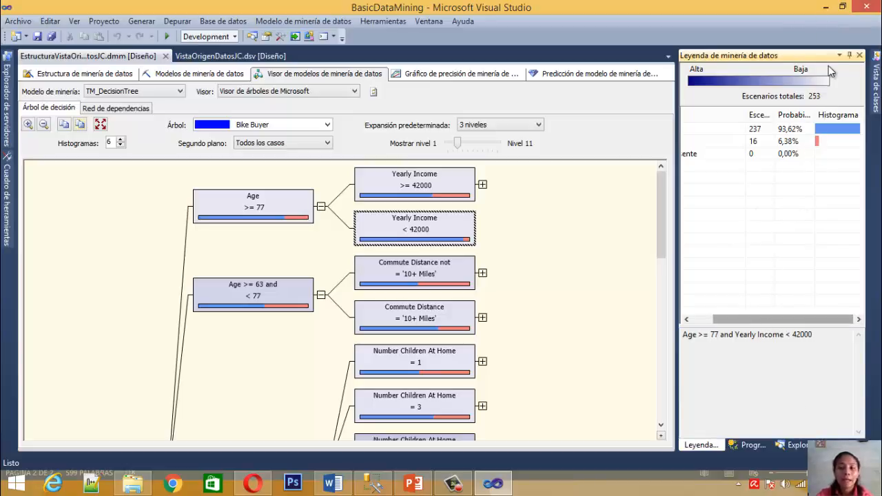
{"action": "left_click_drag", "start_coordinate": [781, 319], "coordinate": [724, 331]}
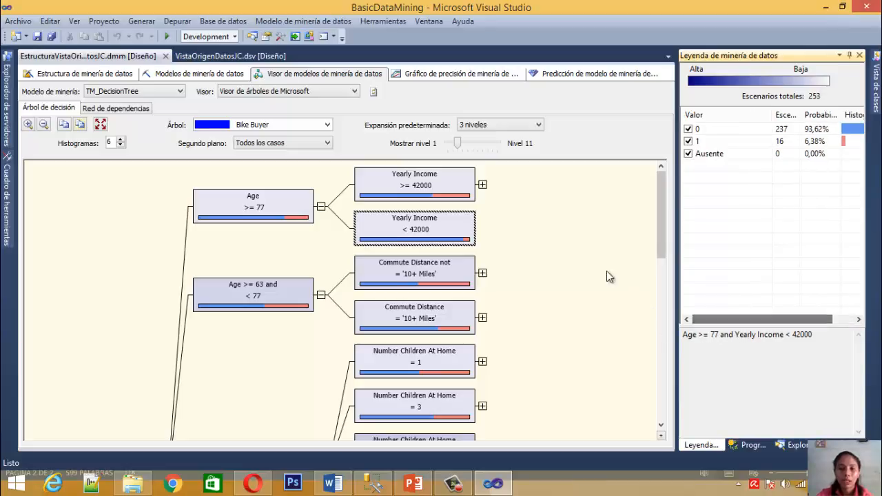
Select the Age >= 63 and < 77 node and review its case counts and probabilities for Bike Buyer values 0 and 1
{"action": "left_click", "coordinate": [230, 290]}
{"action": "left_click_drag", "start_coordinate": [662, 197], "coordinate": [627, 188]}
{"action": "left_click", "coordinate": [196, 368]}
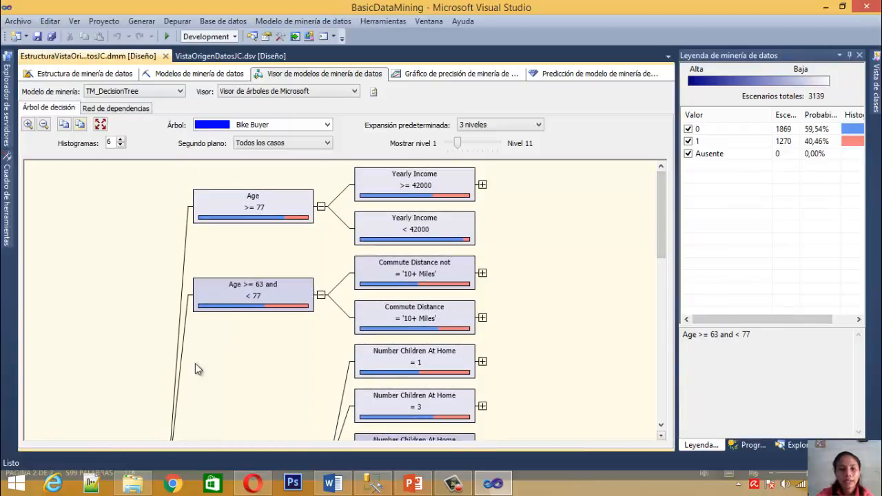
{"action": "scroll", "coordinate": [659, 204], "scroll_direction": "down", "scroll_amount": 3}
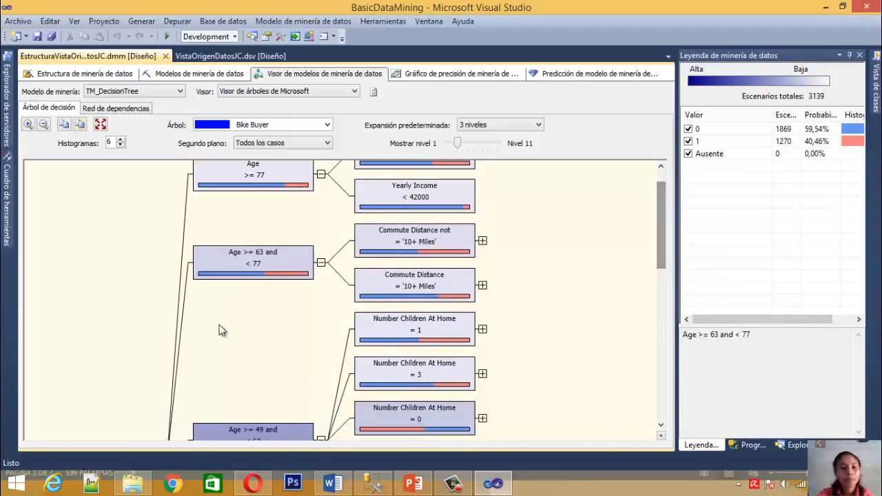
{"action": "mouse_move", "coordinate": [233, 256]}
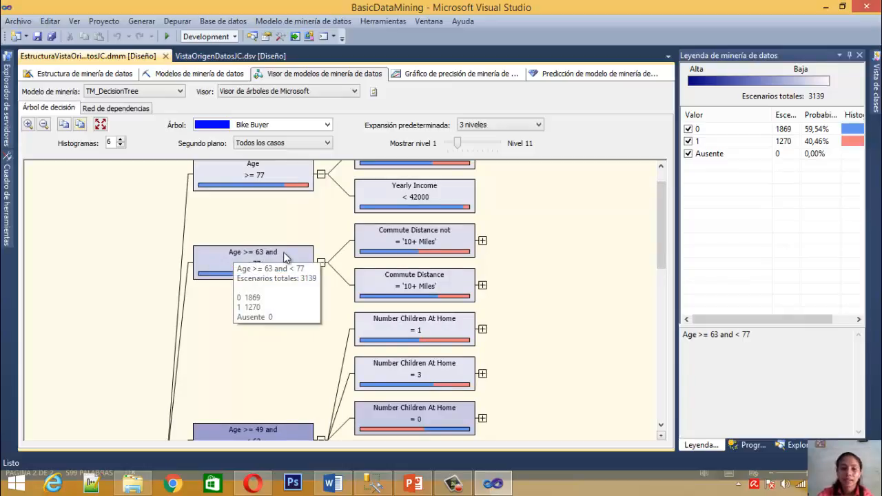
{"action": "mouse_move", "coordinate": [266, 191]}
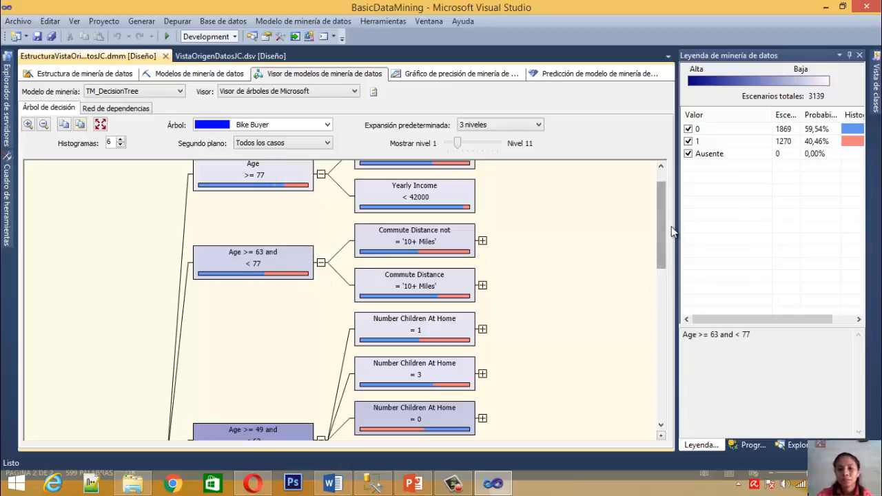
Select the Age >= 49 and < 63 node in the decision tree and view its position among the neighbouring nodes
{"action": "left_click_drag", "start_coordinate": [659, 238], "coordinate": [662, 276]}
{"action": "left_click", "coordinate": [213, 327]}
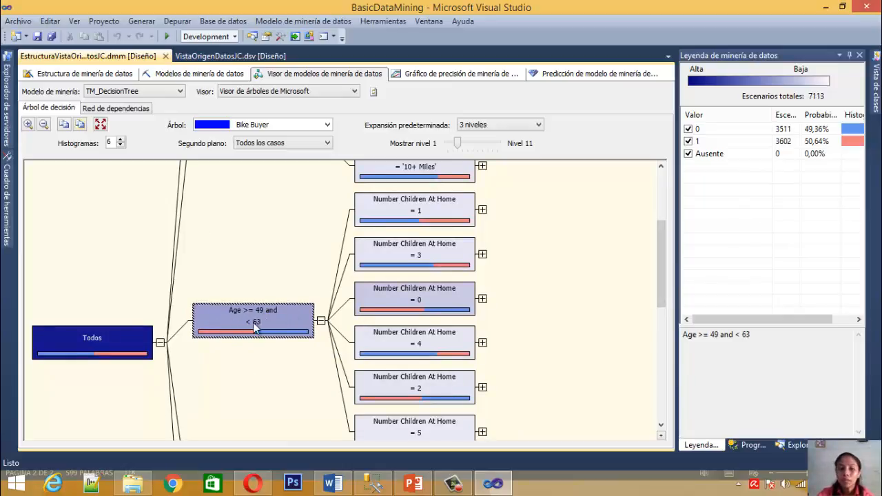
{"action": "left_click_drag", "start_coordinate": [660, 288], "coordinate": [659, 271]}
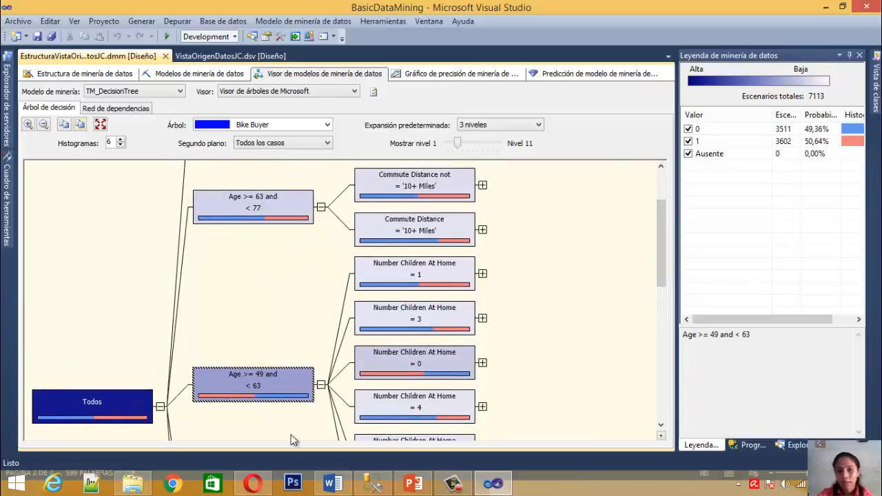
{"action": "mouse_move", "coordinate": [212, 384]}
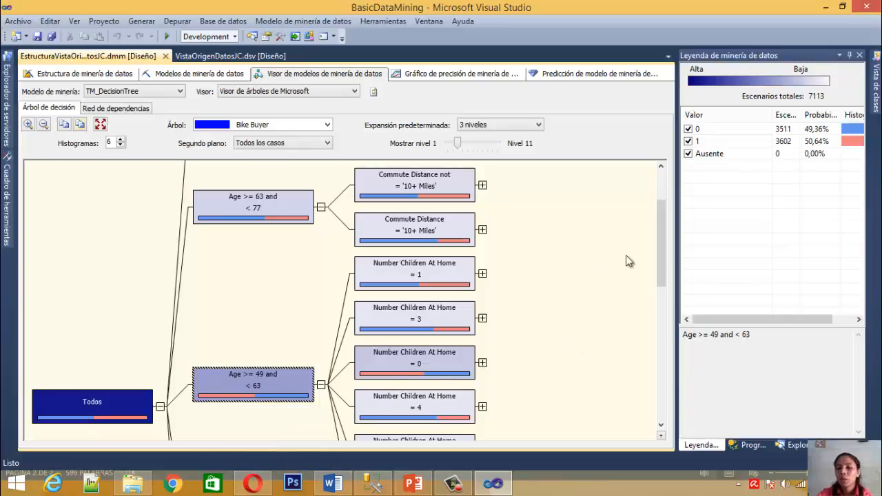
{"action": "scroll", "coordinate": [666, 246], "scroll_direction": "down", "scroll_amount": 1}
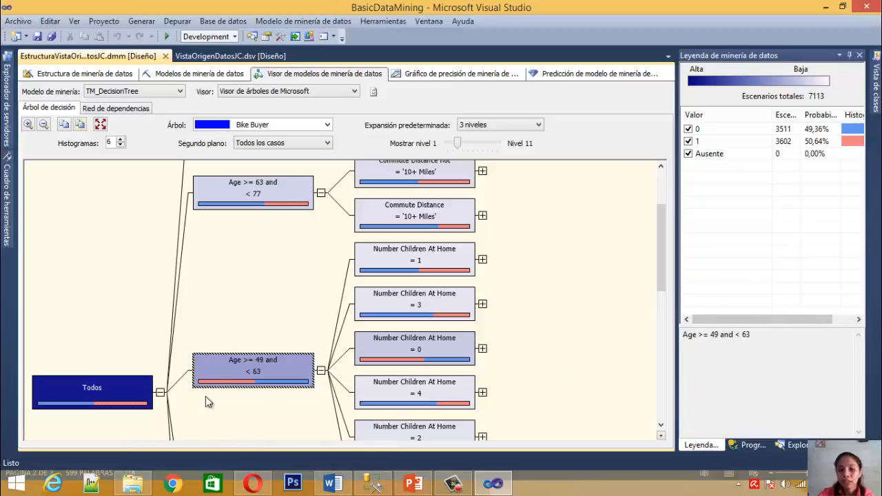
Compare the histograms, probabilities and cases of Bike Buyer values 1 and 0 in the legend of the Age >= 49 and < 63 node
{"action": "left_click", "coordinate": [844, 319]}
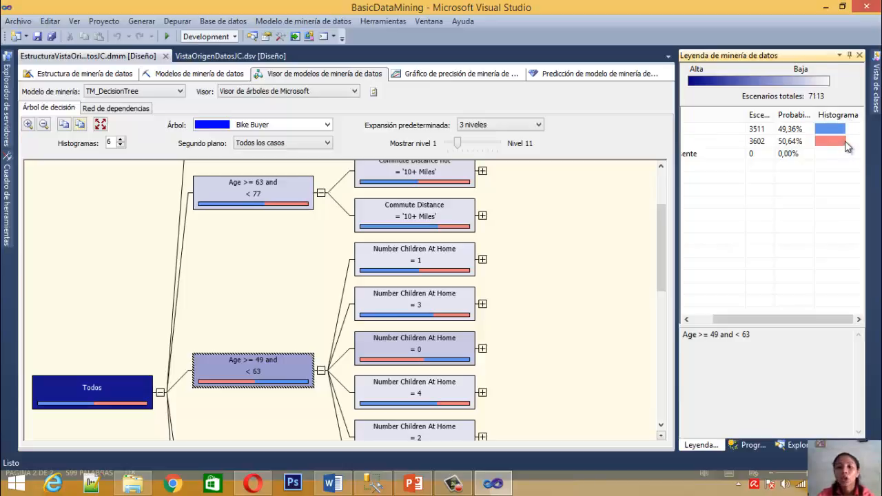
{"action": "left_click_drag", "start_coordinate": [813, 318], "coordinate": [782, 322]}
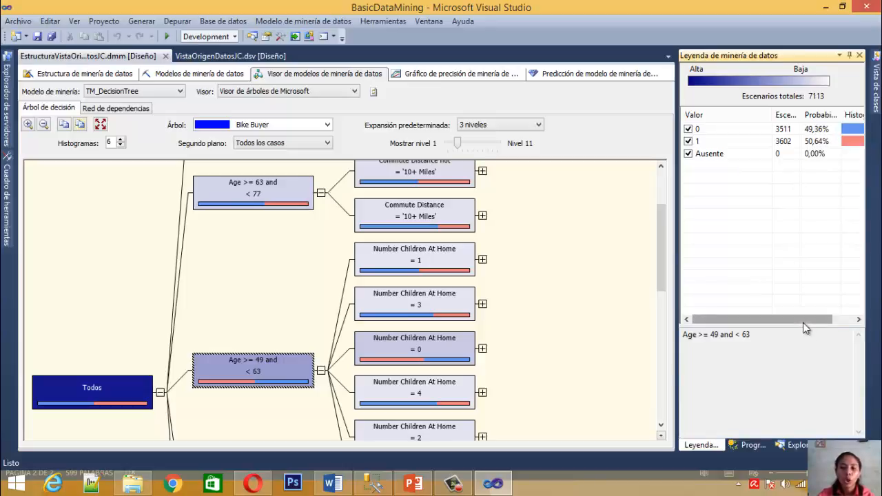
{"action": "left_click", "coordinate": [796, 144]}
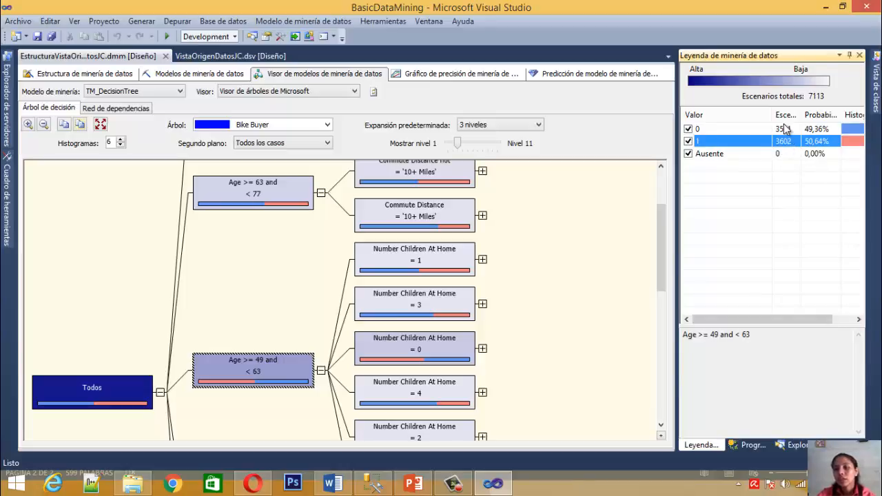
{"action": "left_click", "coordinate": [785, 128]}
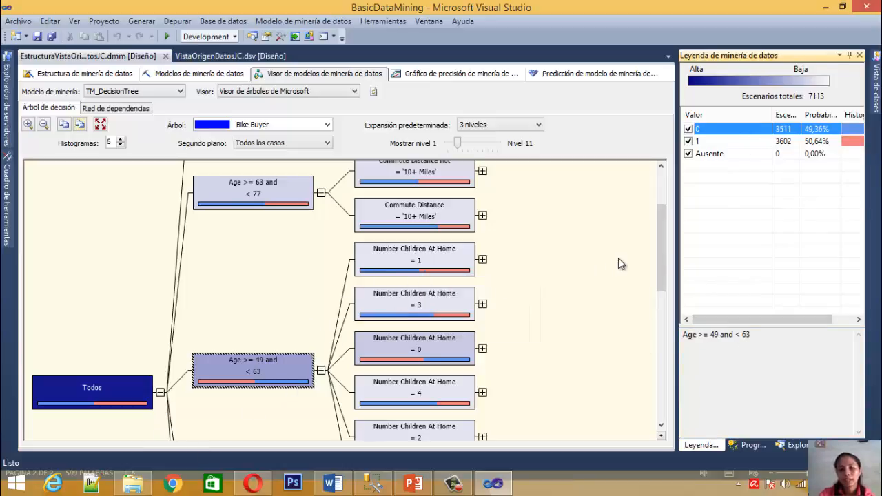
Select the Number Children At Home = 1 node under Age >= 49 and < 63 and examine its cases, probabilities, histogram and rule
{"action": "left_click", "coordinate": [413, 270]}
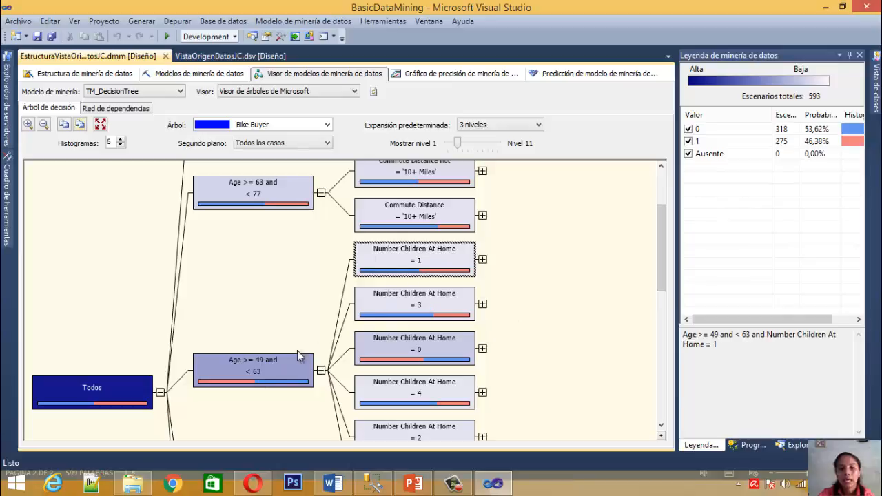
{"action": "mouse_move", "coordinate": [295, 374]}
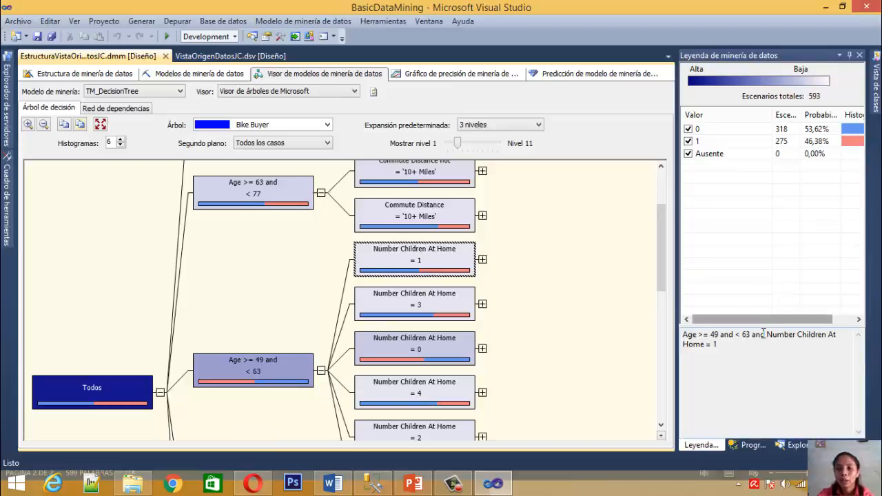
{"action": "left_click_drag", "start_coordinate": [756, 321], "coordinate": [769, 321]}
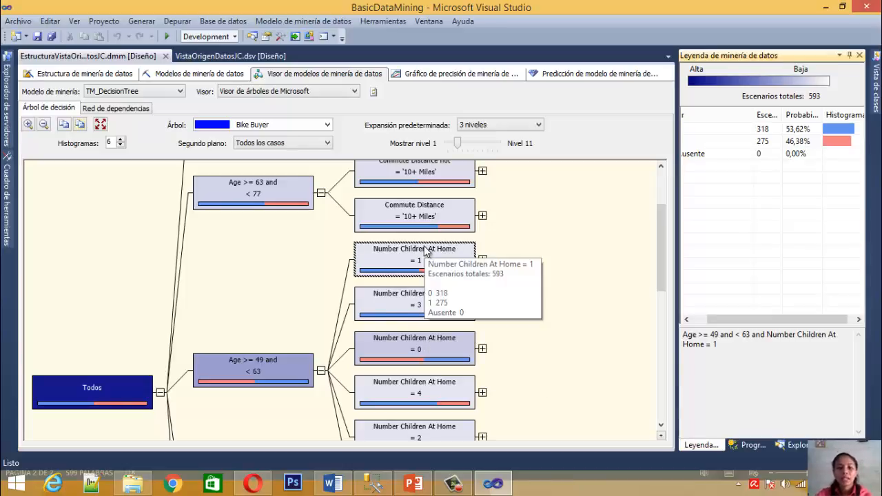
{"action": "left_click", "coordinate": [428, 269]}
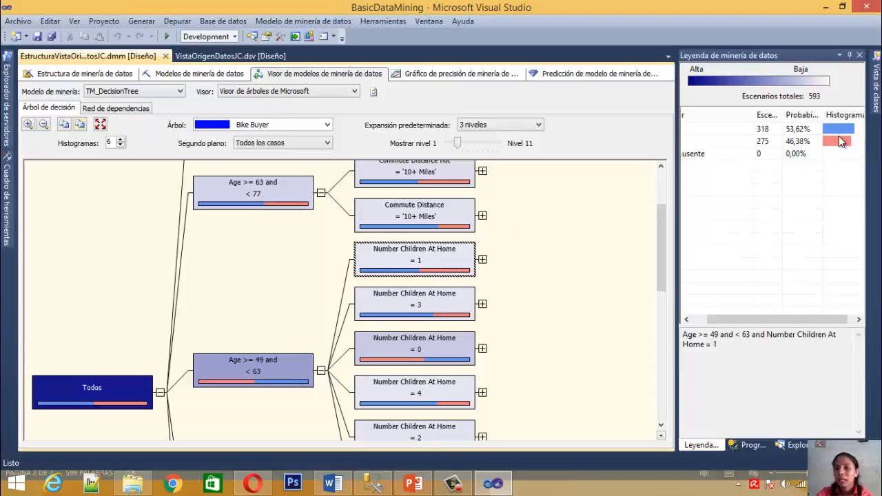
{"action": "left_click_drag", "start_coordinate": [806, 321], "coordinate": [769, 324]}
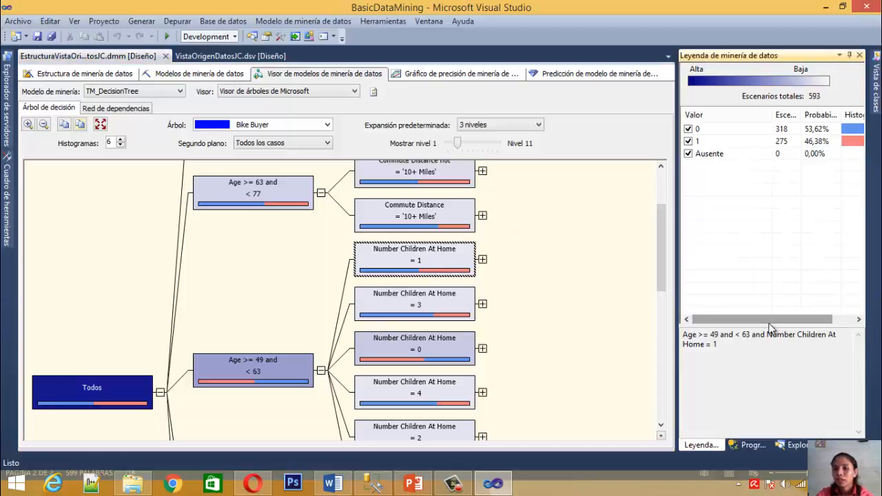
{"action": "left_click_drag", "start_coordinate": [771, 323], "coordinate": [744, 319]}
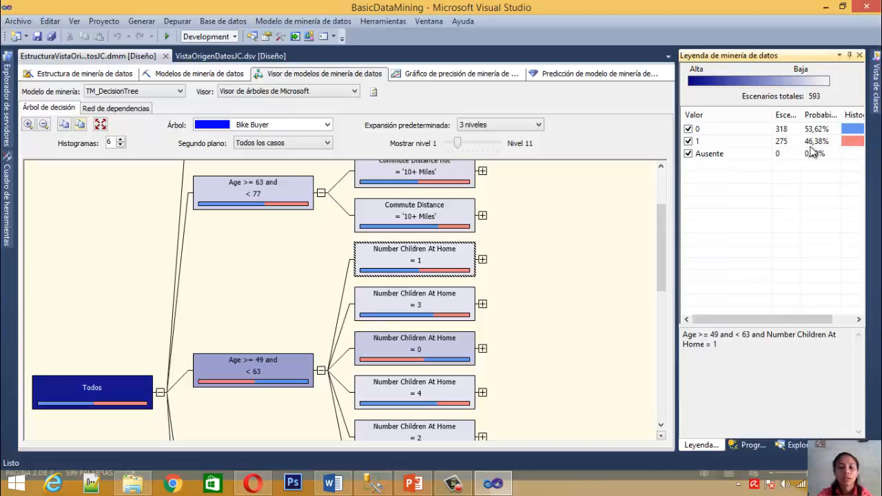
{"action": "left_click_drag", "start_coordinate": [771, 320], "coordinate": [791, 320]}
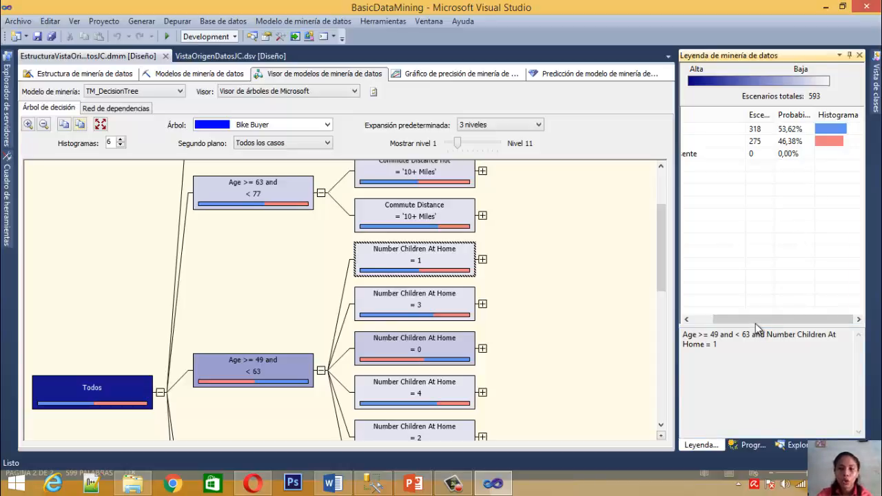
{"action": "left_click_drag", "start_coordinate": [771, 316], "coordinate": [743, 323]}
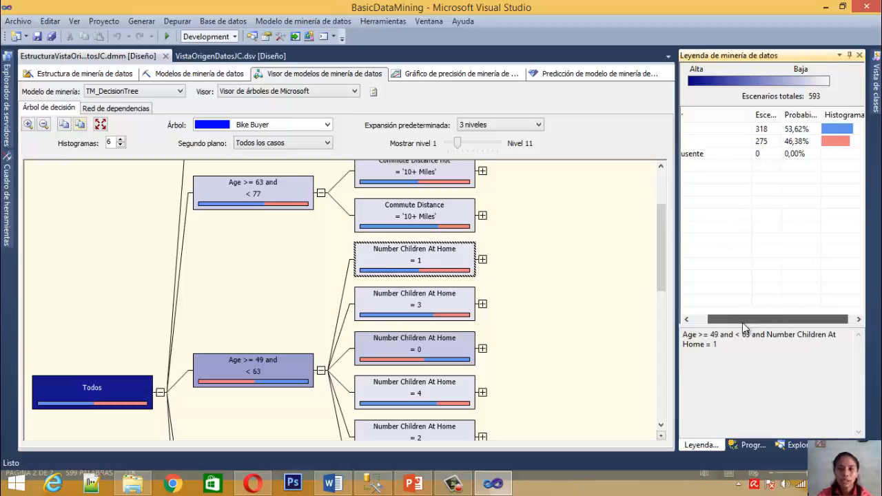
{"action": "left_click", "coordinate": [701, 335]}
Compare the legend of the Age >= 49 and < 63 node with that of its child Number Children At Home = 1
{"action": "left_click", "coordinate": [263, 367]}
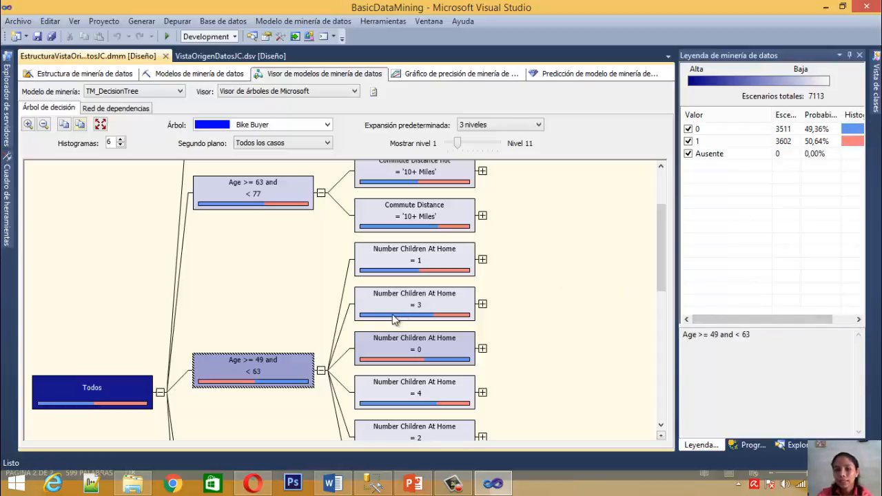
{"action": "left_click", "coordinate": [407, 273]}
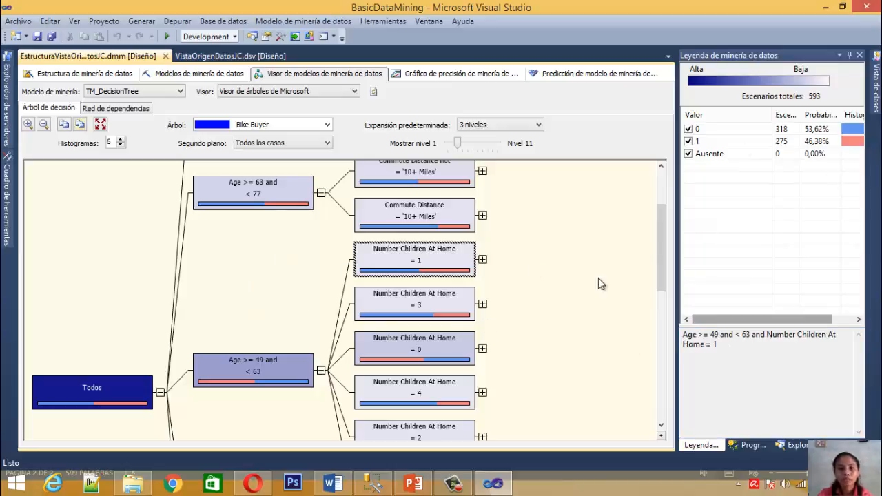
{"action": "mouse_move", "coordinate": [458, 253]}
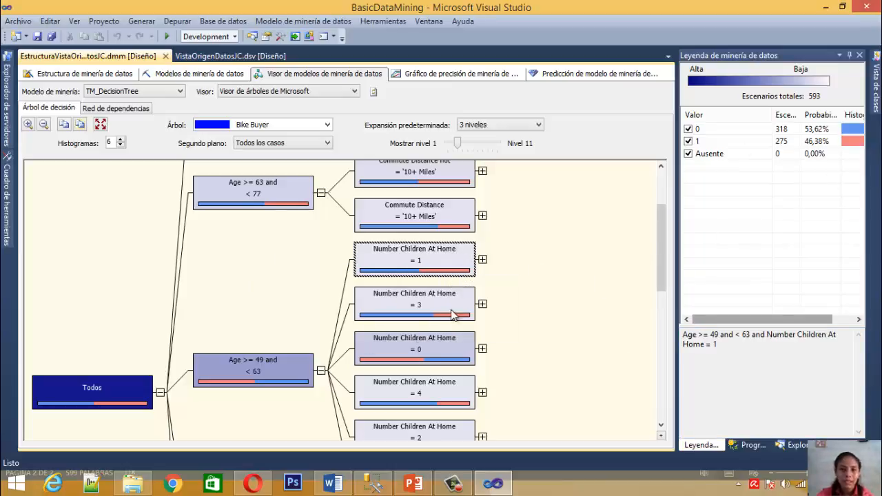
Select the Number Children At Home = 3 node and examine its cases, probabilities and histogram for Bike Buyer values 0 and 1
{"action": "left_click", "coordinate": [410, 305]}
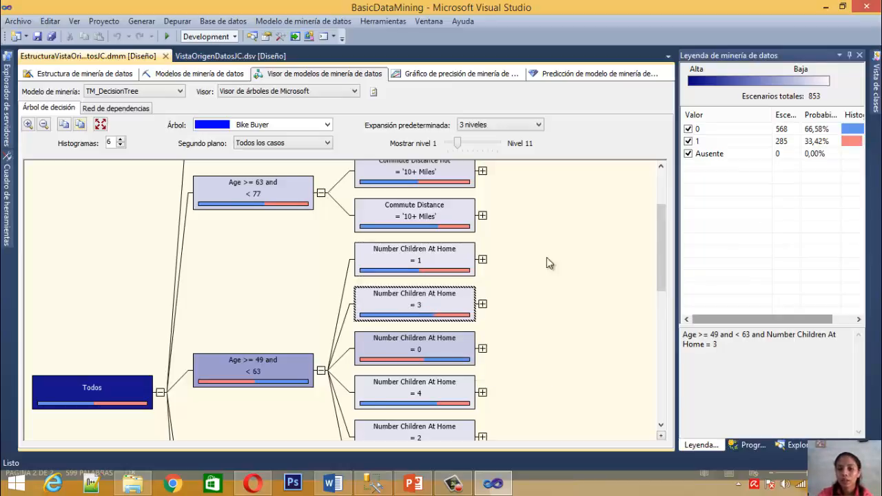
{"action": "left_click_drag", "start_coordinate": [711, 320], "coordinate": [745, 317]}
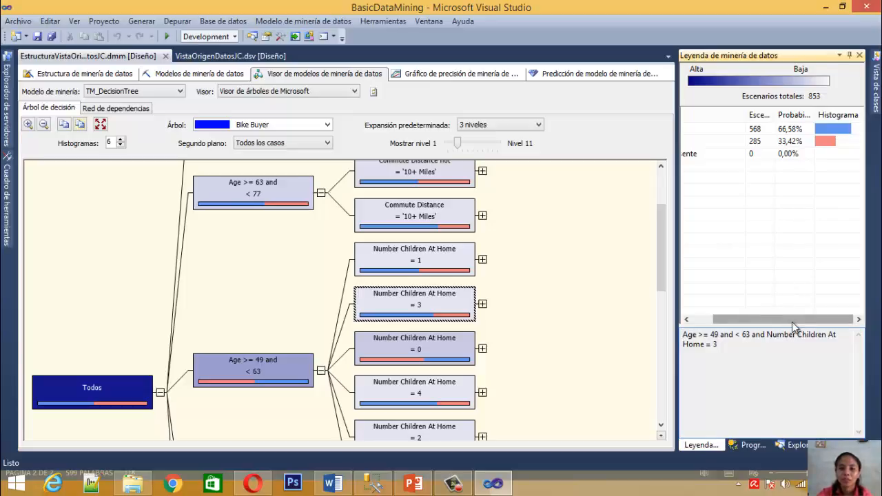
{"action": "left_click_drag", "start_coordinate": [788, 318], "coordinate": [811, 318]}
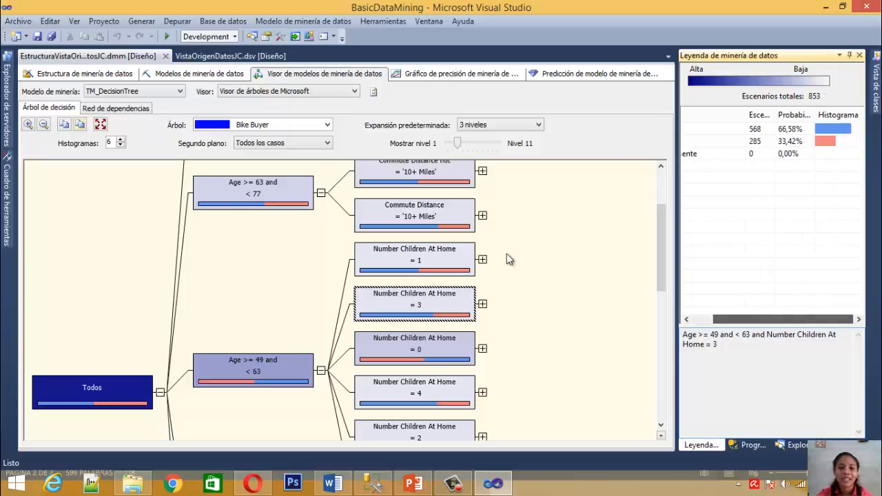
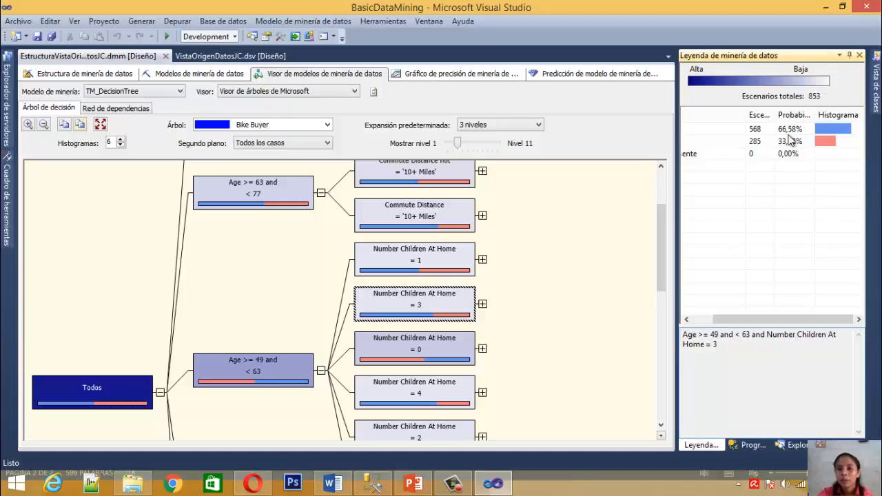
Compare the legend's cases, probabilities and histograms for Bike Buyer values 0 and 1 in the Number Children At Home = 3 node
{"action": "left_click", "coordinate": [758, 130]}
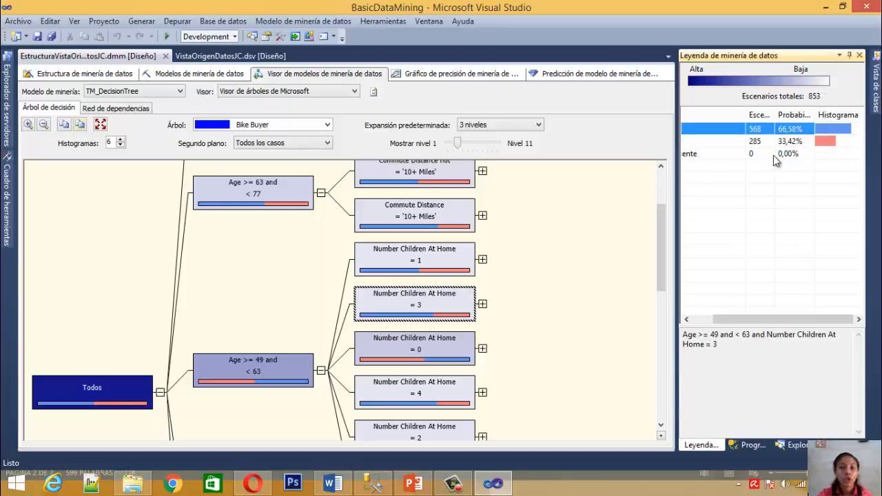
{"action": "left_click_drag", "start_coordinate": [817, 323], "coordinate": [797, 323]}
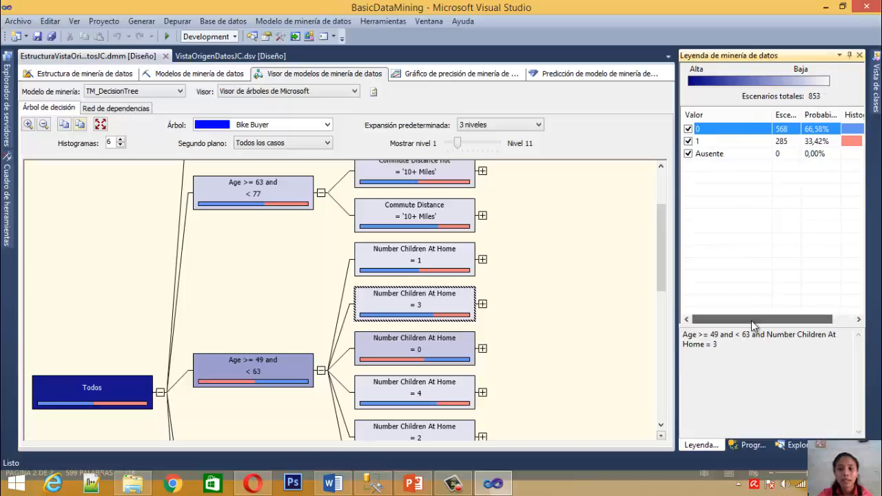
{"action": "mouse_move", "coordinate": [876, 95]}
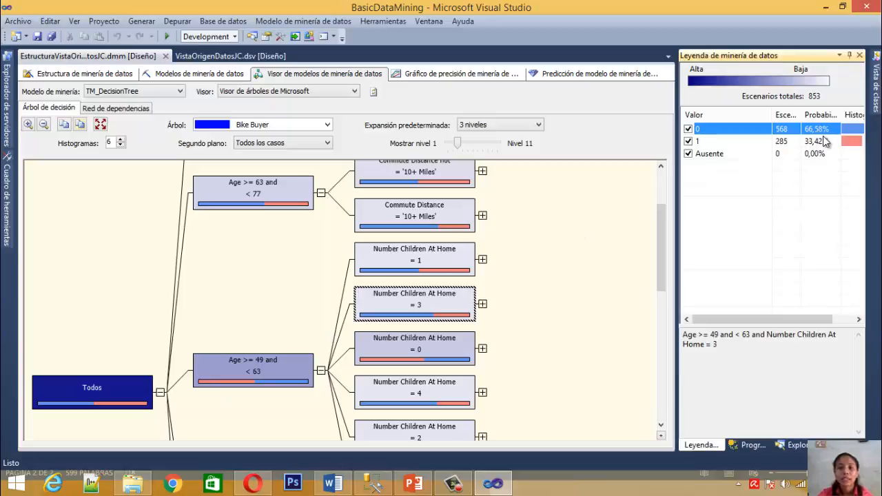
{"action": "left_click", "coordinate": [830, 141]}
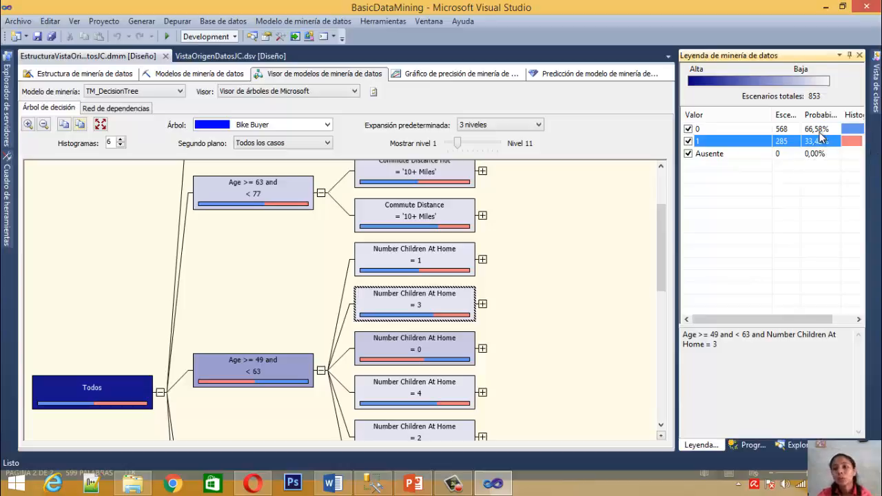
{"action": "left_click_drag", "start_coordinate": [787, 319], "coordinate": [812, 319]}
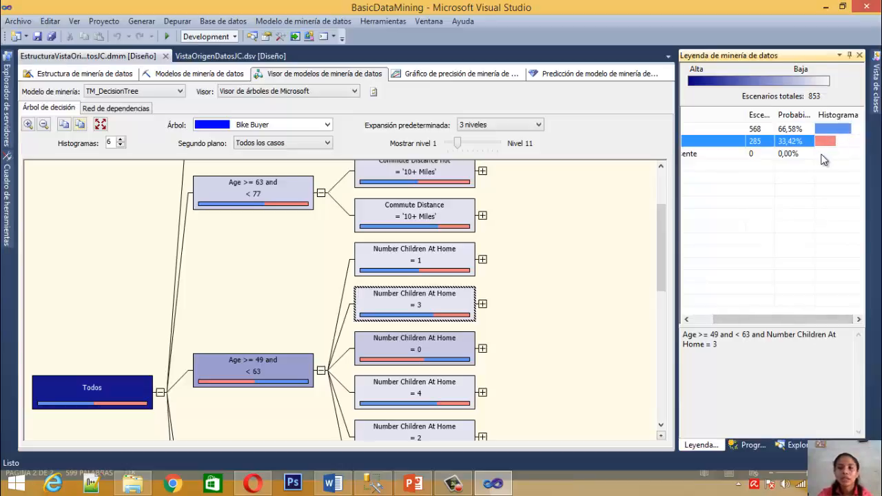
{"action": "left_click", "coordinate": [877, 86]}
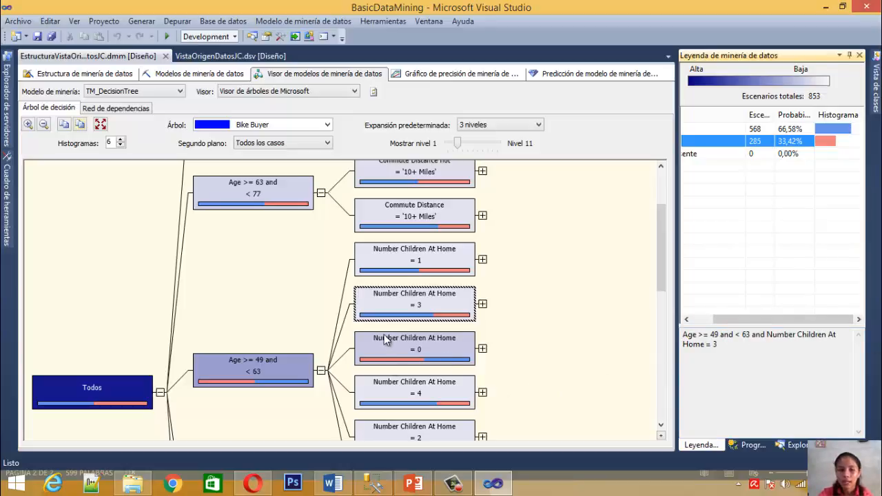
Select the Number Children At Home = 0 node under Age >= 49 and < 63 and compare its legend entries for Bike Buyer values 0 and 1
{"action": "left_click", "coordinate": [438, 354]}
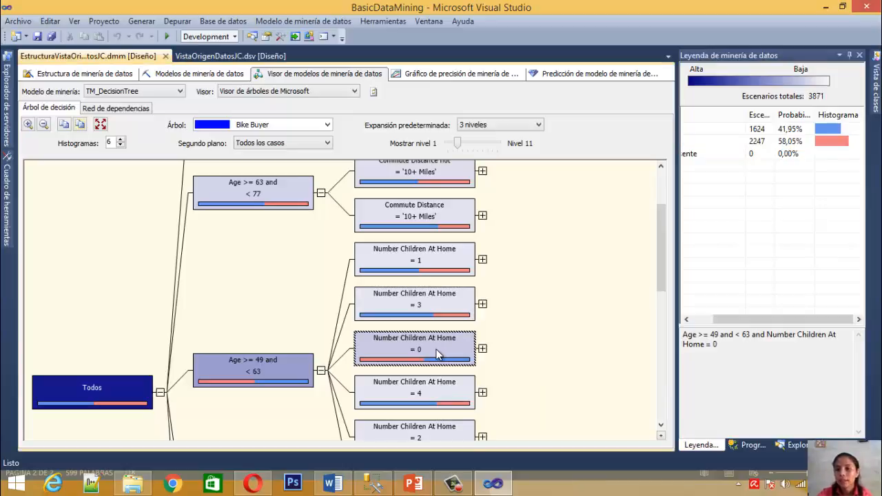
{"action": "left_click_drag", "start_coordinate": [748, 319], "coordinate": [719, 320]}
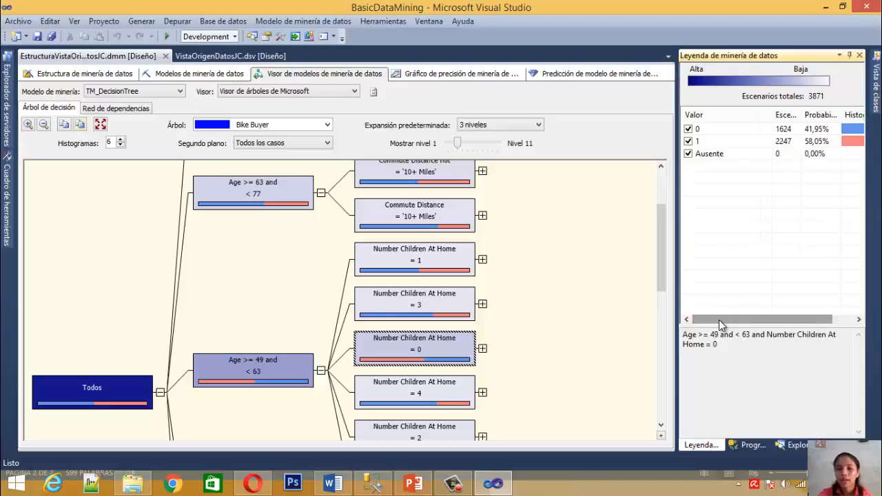
{"action": "left_click_drag", "start_coordinate": [752, 319], "coordinate": [807, 264]}
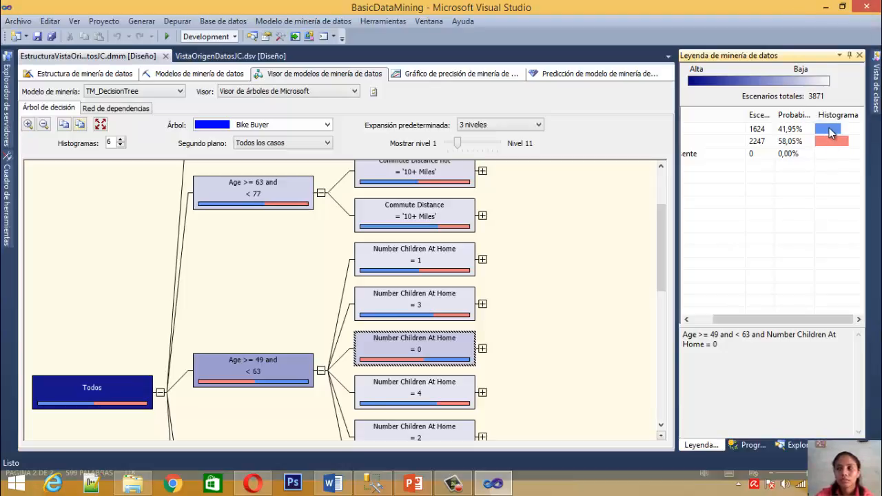
{"action": "mouse_move", "coordinate": [790, 317]}
{"action": "left_mouse_down"}
{"action": "mouse_move", "coordinate": [770, 319]}
{"action": "mouse_move", "coordinate": [805, 320]}
{"action": "left_mouse_up"}
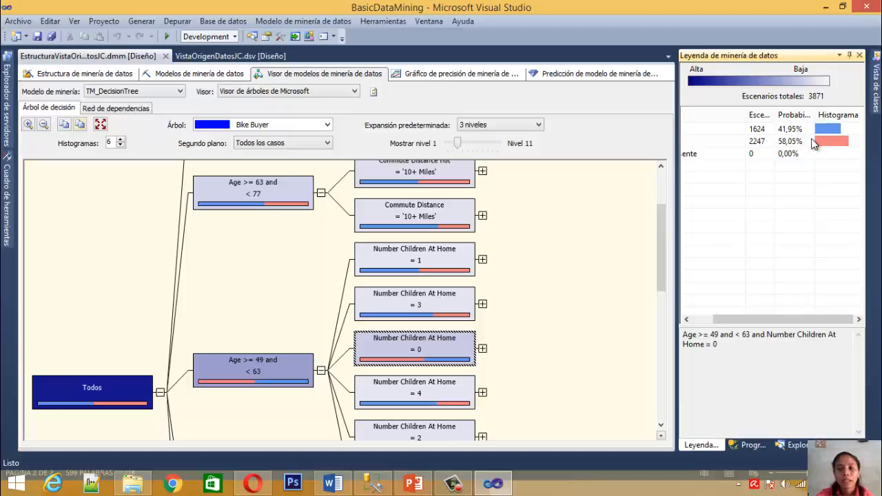
{"action": "left_click", "coordinate": [796, 142]}
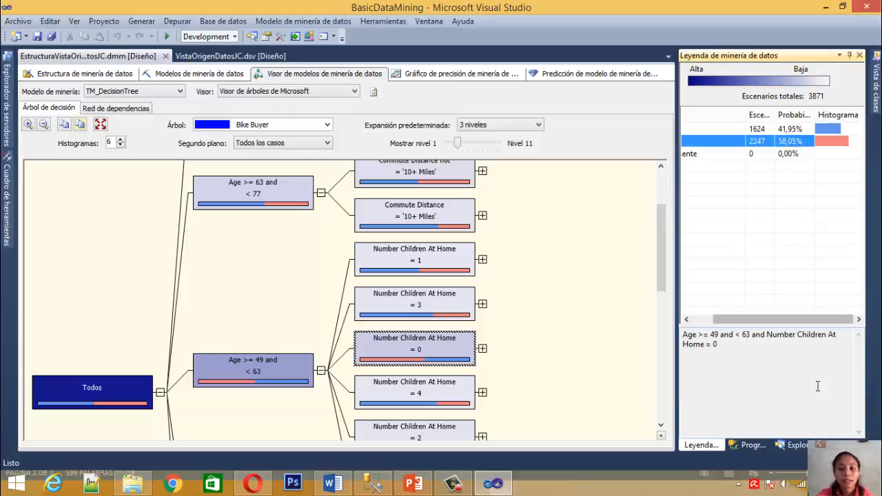
{"action": "left_click", "coordinate": [788, 130]}
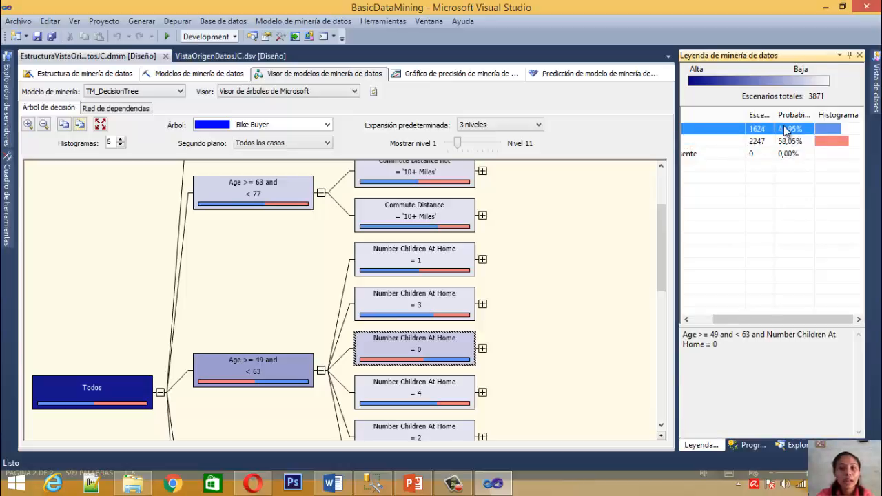
{"action": "left_click_drag", "start_coordinate": [784, 318], "coordinate": [810, 317]}
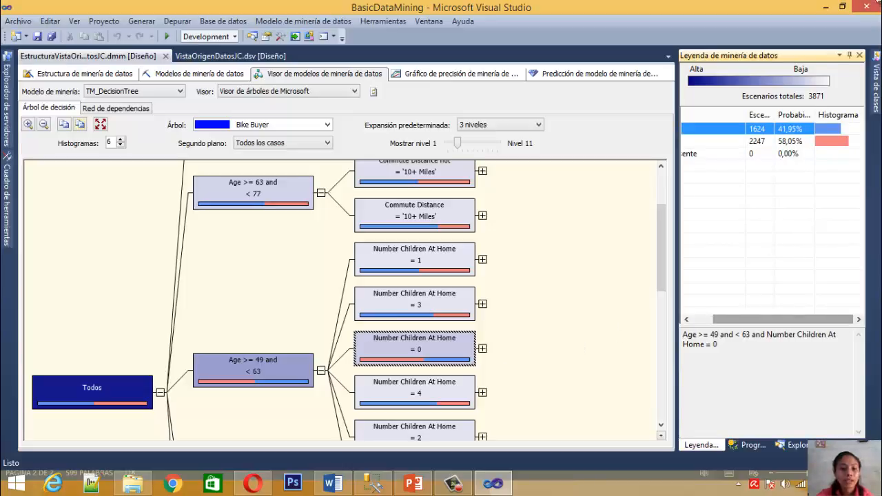
{"action": "left_click", "coordinate": [464, 346]}
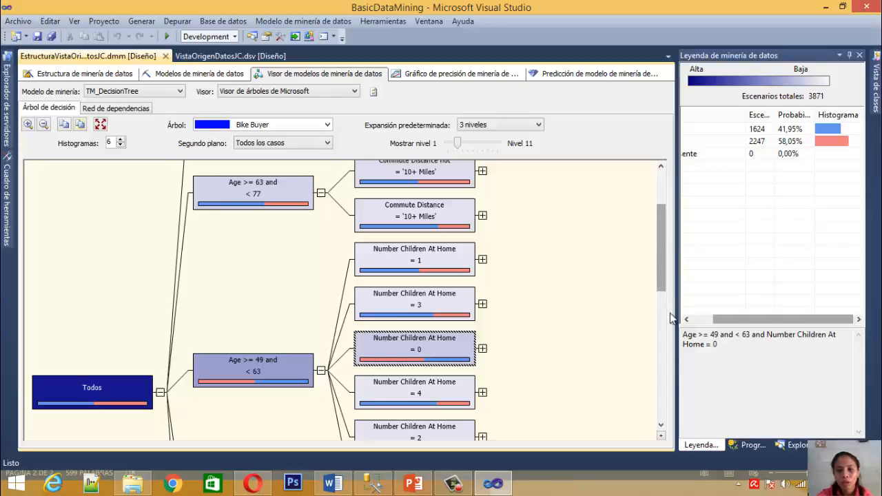
Select the Number Children At Home = 4 node under Age >= 49 and < 63 and examine its cases, probabilities and histogram
{"action": "left_click", "coordinate": [661, 426]}
{"action": "left_click", "coordinate": [661, 426]}
{"action": "left_click", "coordinate": [661, 426]}
{"action": "left_click", "coordinate": [661, 426]}
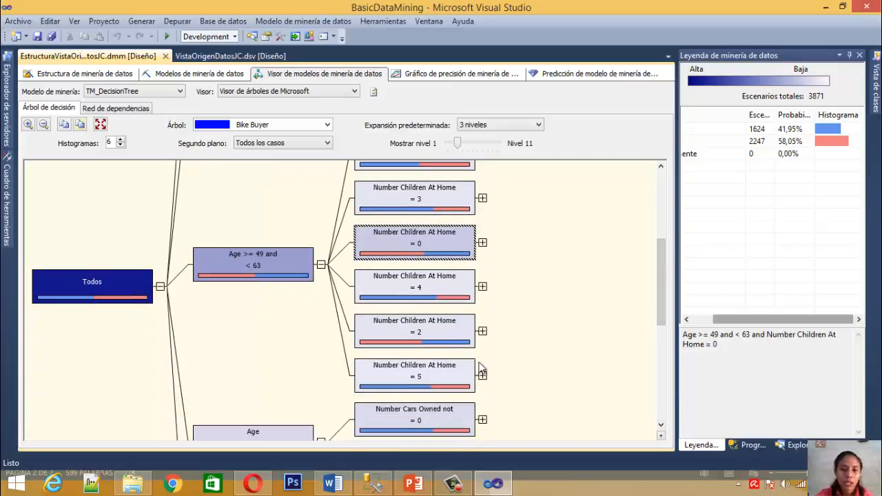
{"action": "left_click", "coordinate": [388, 288]}
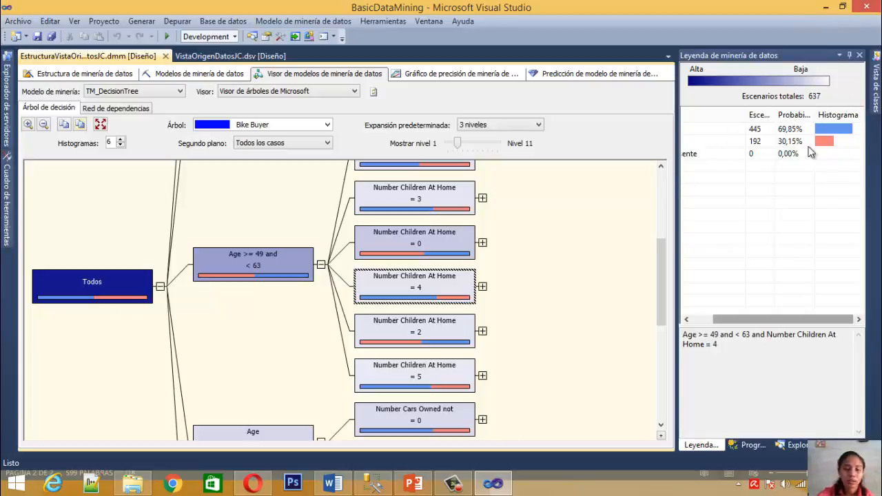
Examine the legends of the Age < 42 node and the Age >= 42 and < 49 node in turn
{"action": "left_click_drag", "start_coordinate": [661, 297], "coordinate": [612, 363]}
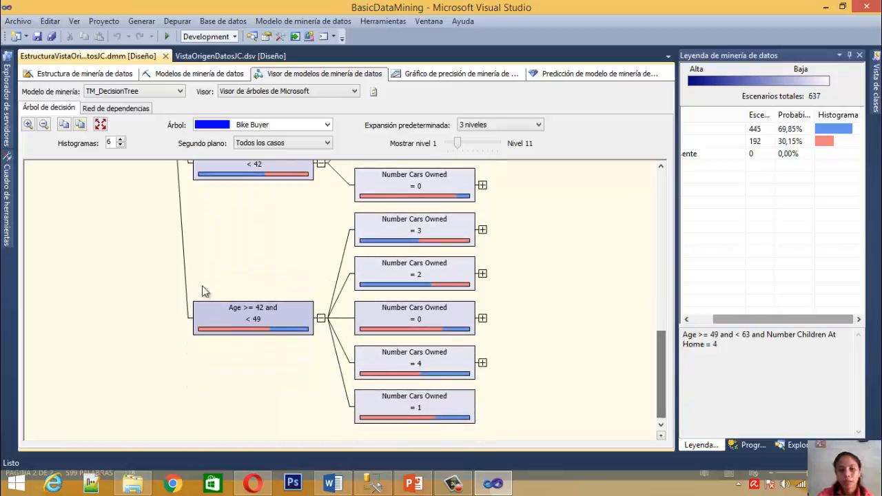
{"action": "left_click", "coordinate": [273, 173]}
{"action": "left_click", "coordinate": [661, 166]}
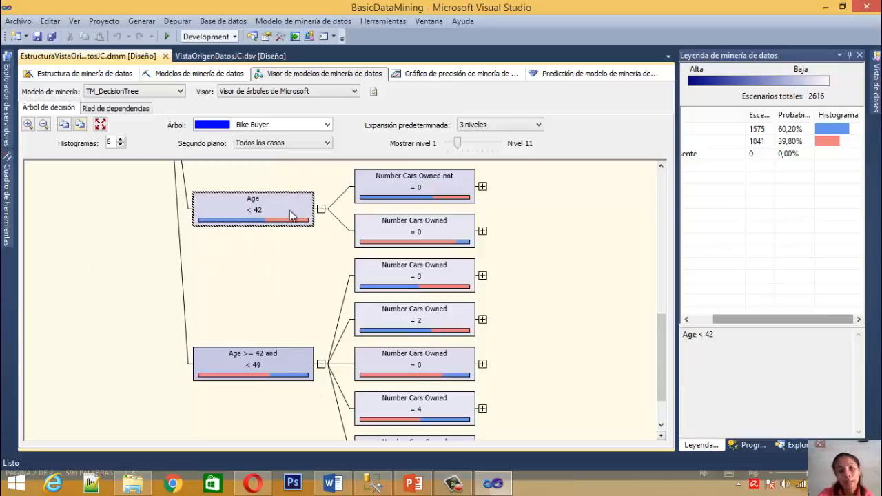
{"action": "scroll", "coordinate": [661, 360], "scroll_direction": "down", "scroll_amount": 1}
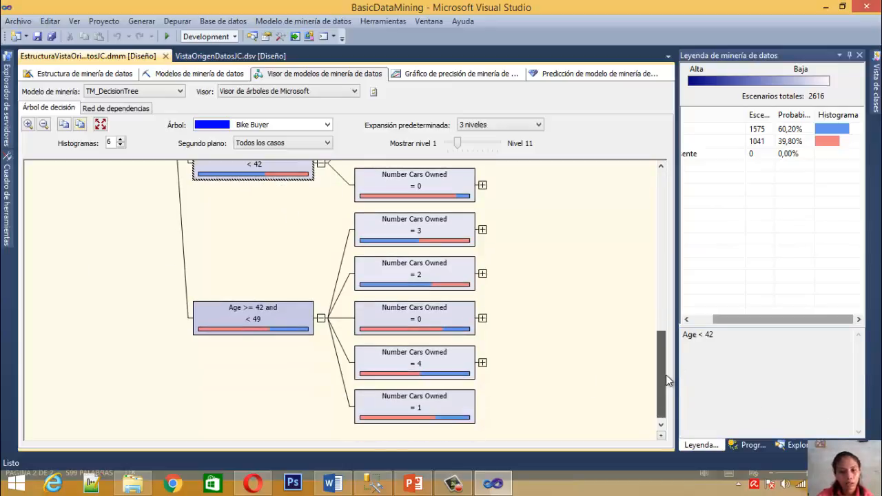
{"action": "left_click", "coordinate": [253, 321]}
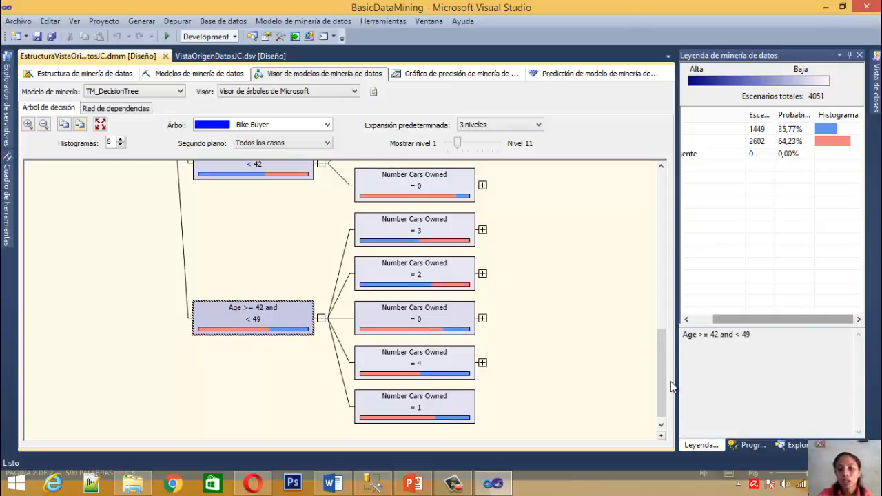
Compare the legend of the Age < 42 node with those of its Number Cars Owned child nodes, ending on Number Cars Owned not = 0
{"action": "left_click_drag", "start_coordinate": [662, 384], "coordinate": [662, 302]}
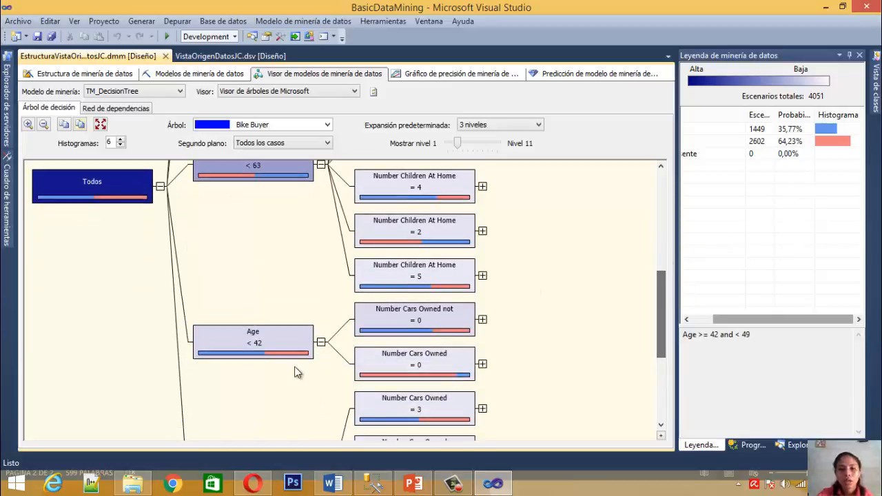
{"action": "left_click", "coordinate": [296, 351]}
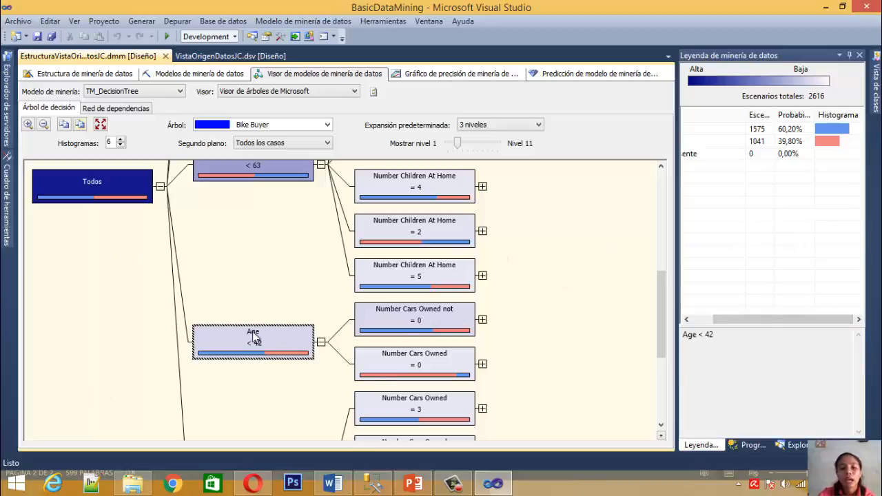
{"action": "left_click", "coordinate": [365, 333]}
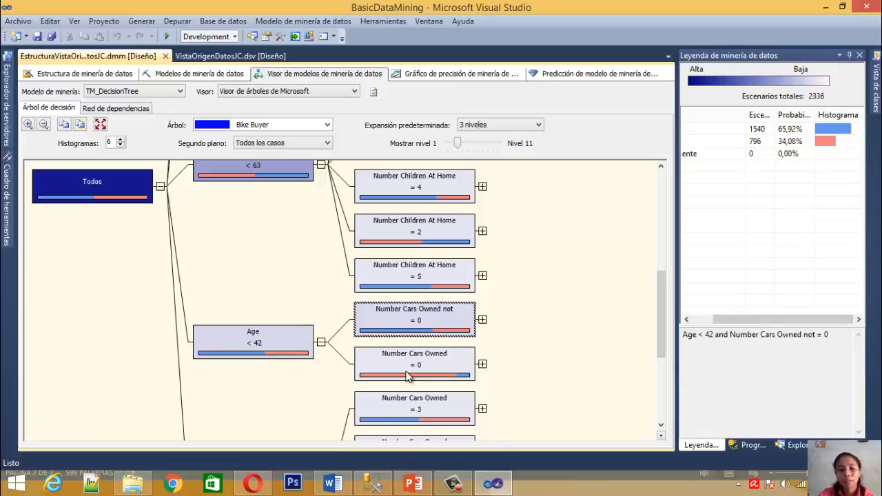
{"action": "left_click", "coordinate": [408, 372]}
{"action": "left_click", "coordinate": [418, 323]}
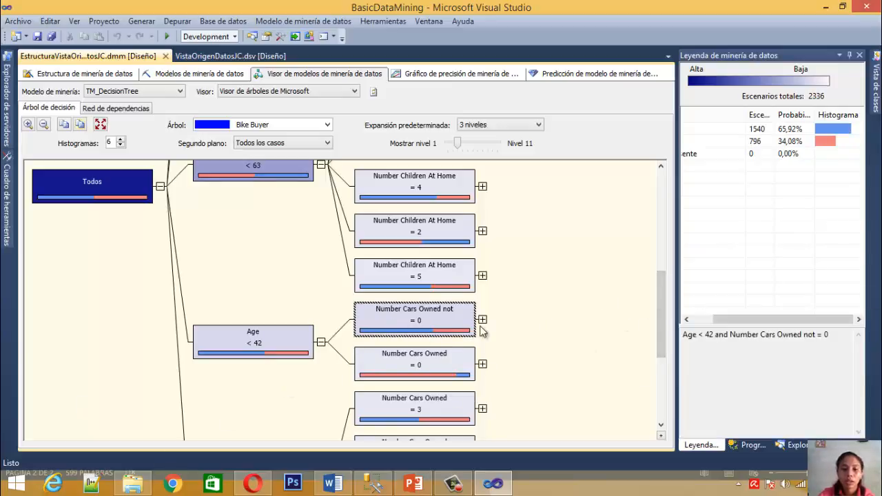
Select the Number Cars Owned = 0 node under Age < 42 and examine its values, cases, probabilities and histogram
{"action": "left_click", "coordinate": [472, 373]}
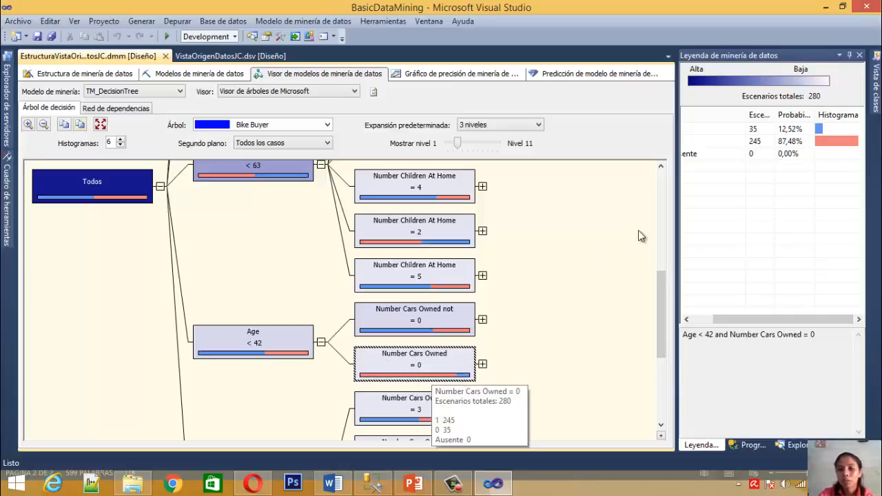
{"action": "left_click", "coordinate": [774, 319]}
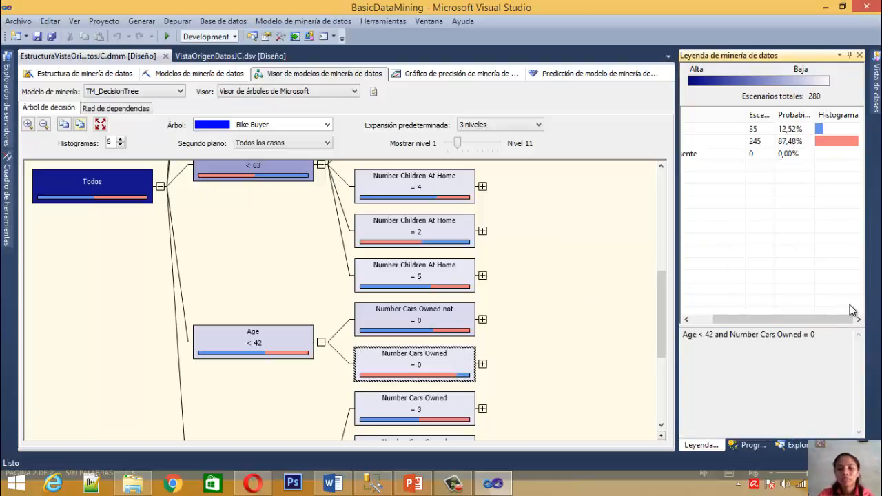
{"action": "mouse_move", "coordinate": [843, 319]}
{"action": "left_mouse_down"}
{"action": "mouse_move", "coordinate": [806, 322]}
{"action": "mouse_move", "coordinate": [860, 332]}
{"action": "mouse_move", "coordinate": [860, 341]}
{"action": "left_mouse_up"}
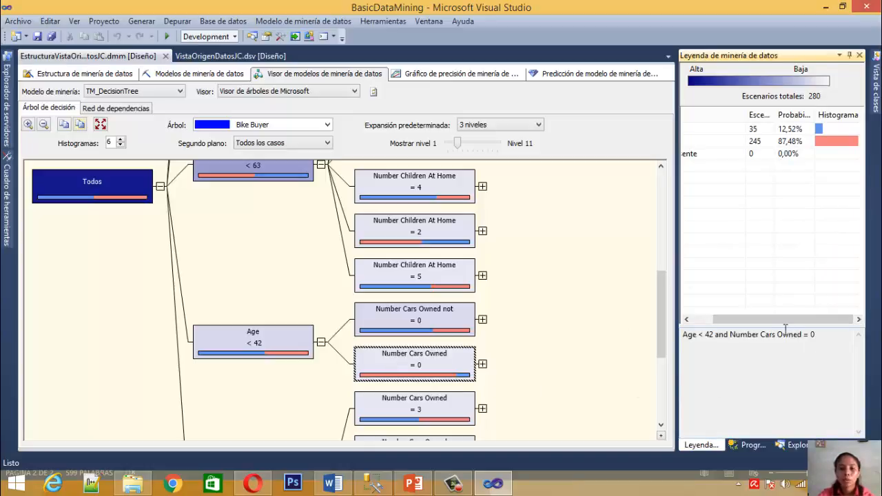
{"action": "left_click_drag", "start_coordinate": [782, 321], "coordinate": [761, 321]}
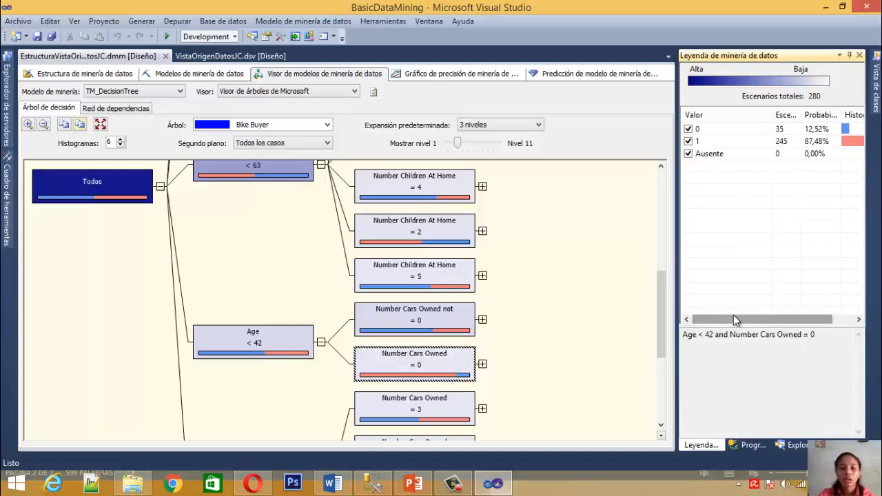
Shade the tree by Bike Buyer value 0 and inspect the resulting node colours and the Todos root node's legend
{"action": "left_click", "coordinate": [299, 144]}
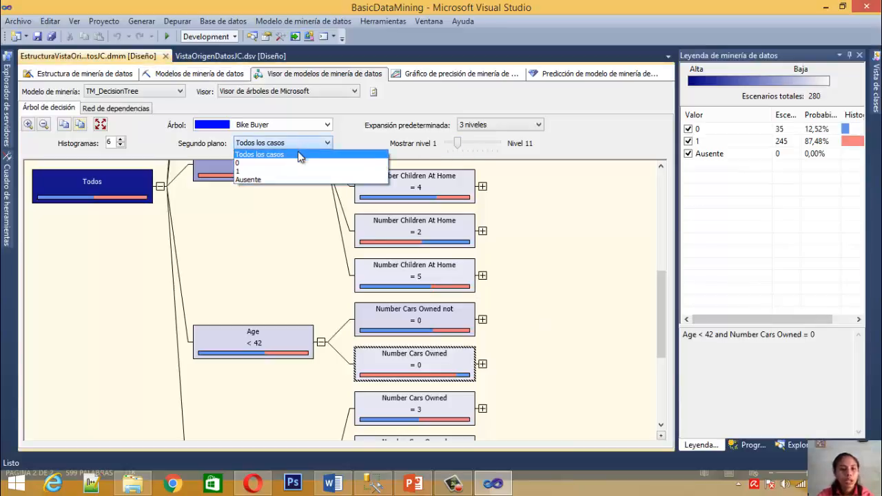
{"action": "left_click", "coordinate": [292, 164]}
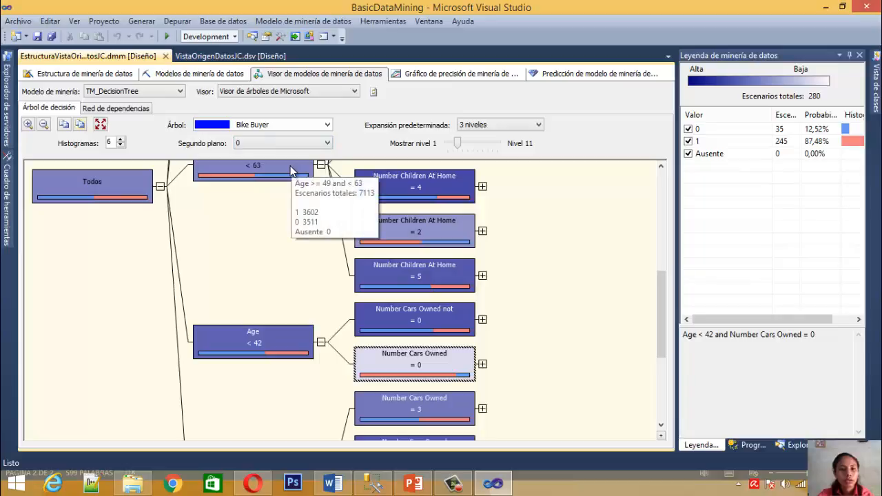
{"action": "left_click", "coordinate": [659, 291]}
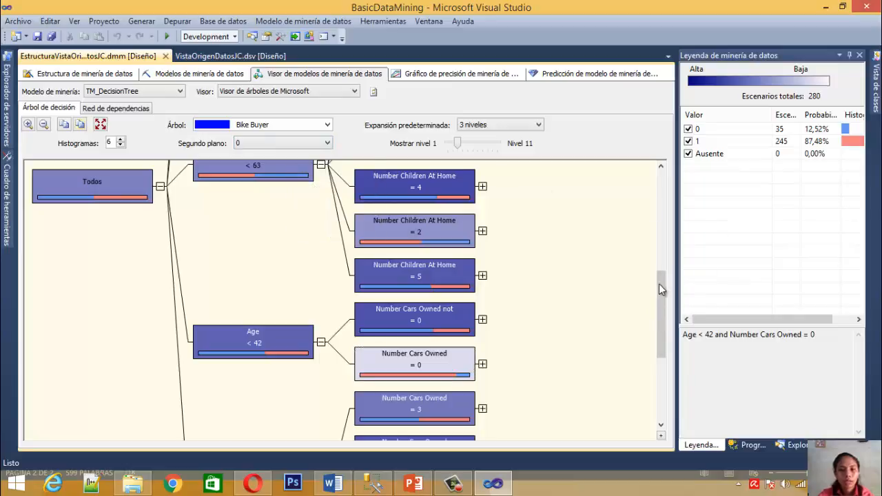
{"action": "left_click_drag", "start_coordinate": [659, 294], "coordinate": [659, 214]}
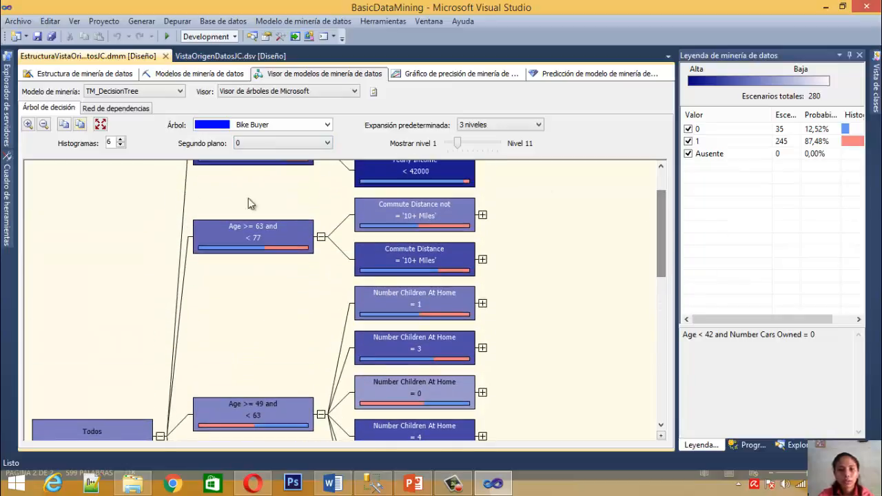
{"action": "left_click", "coordinate": [111, 434]}
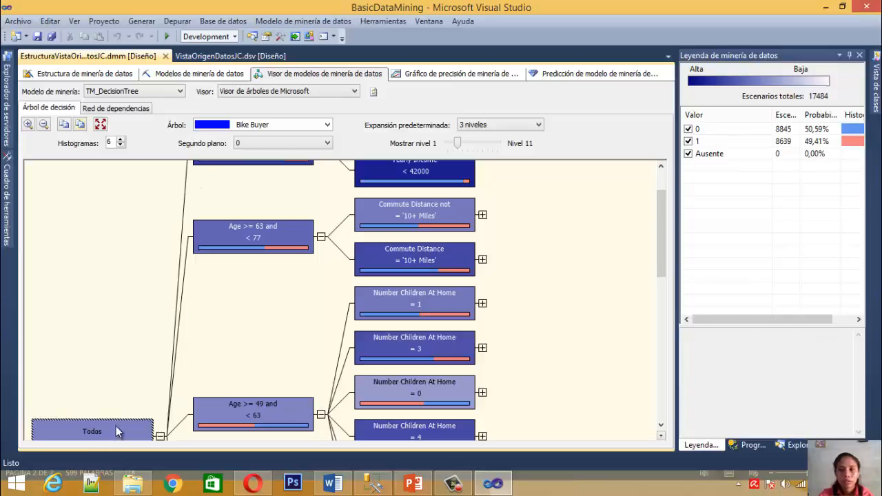
Switch the tree's background shading to Bike Buyer value 1 and then to Ausente to compare the node colours
{"action": "left_click", "coordinate": [280, 142]}
{"action": "left_click", "coordinate": [268, 173]}
{"action": "left_click", "coordinate": [282, 143]}
{"action": "left_click", "coordinate": [263, 181]}
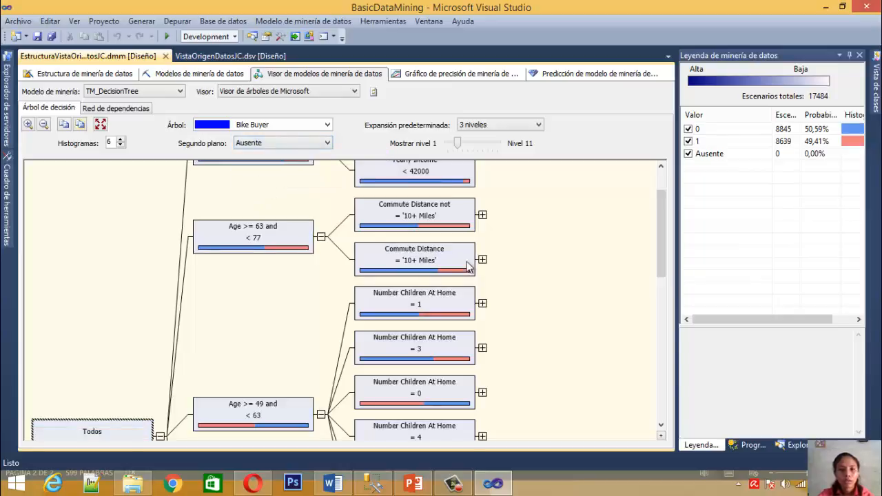
Shade the decision tree by Bike Buyer value 1 and compare the node colours with the legend's values and histogram
{"action": "left_click_drag", "start_coordinate": [660, 238], "coordinate": [661, 197]}
{"action": "left_click", "coordinate": [245, 143]}
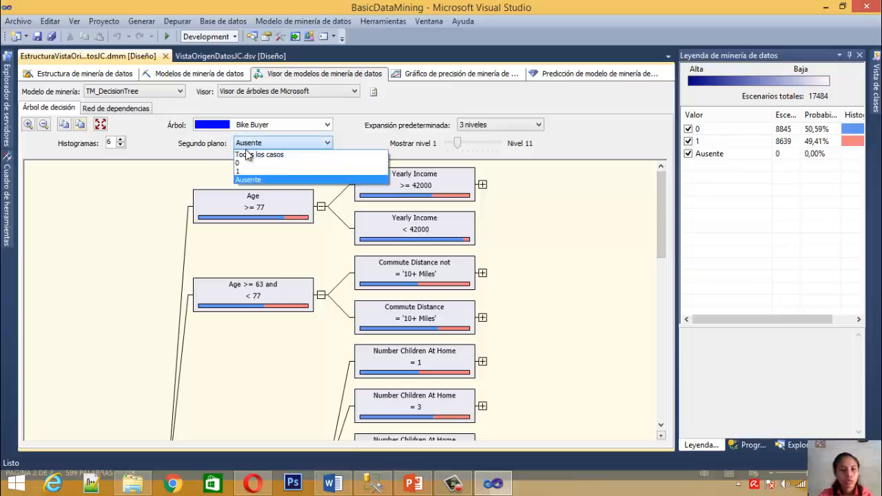
{"action": "left_click", "coordinate": [251, 171]}
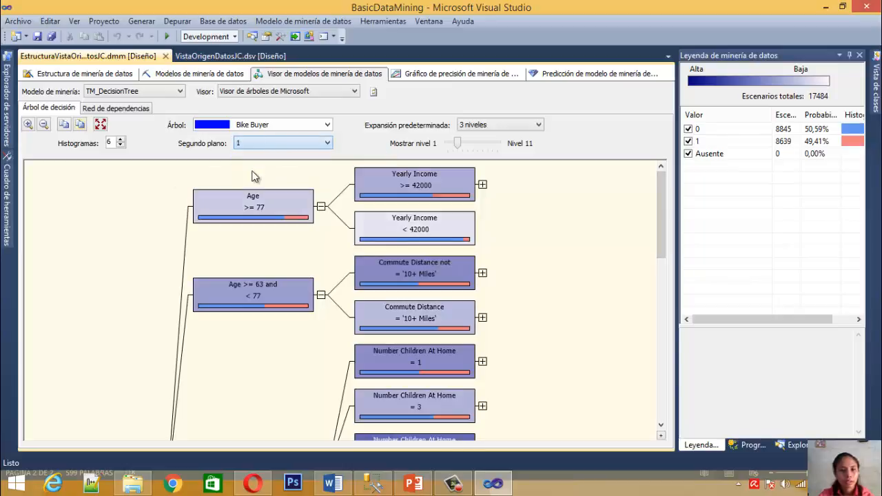
{"action": "left_click", "coordinate": [251, 142]}
{"action": "left_click", "coordinate": [556, 269]}
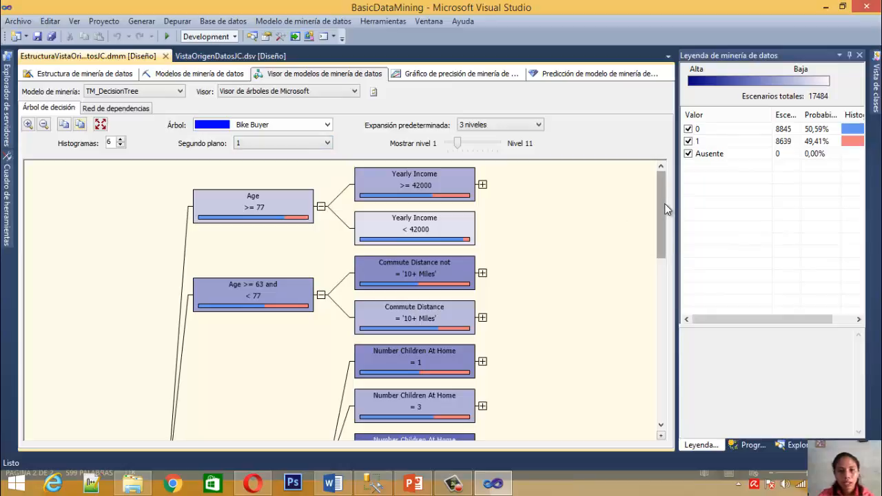
{"action": "left_click_drag", "start_coordinate": [666, 216], "coordinate": [666, 231]}
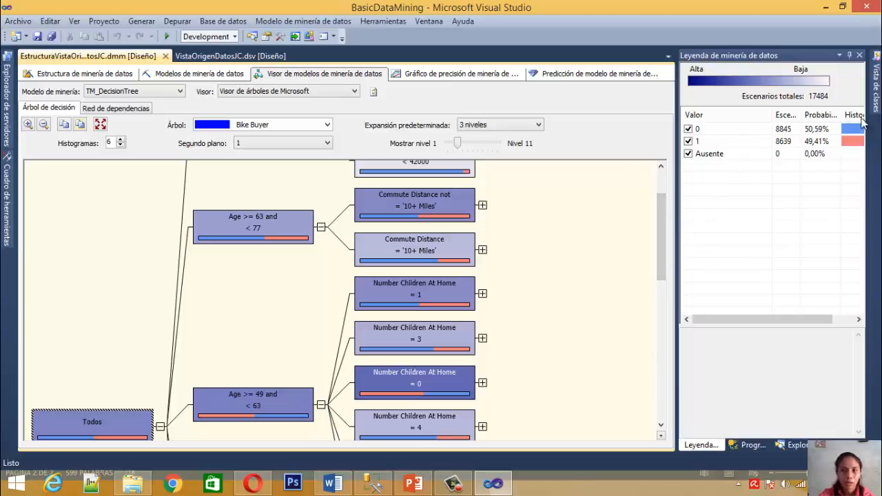
{"action": "left_click", "coordinate": [702, 90]}
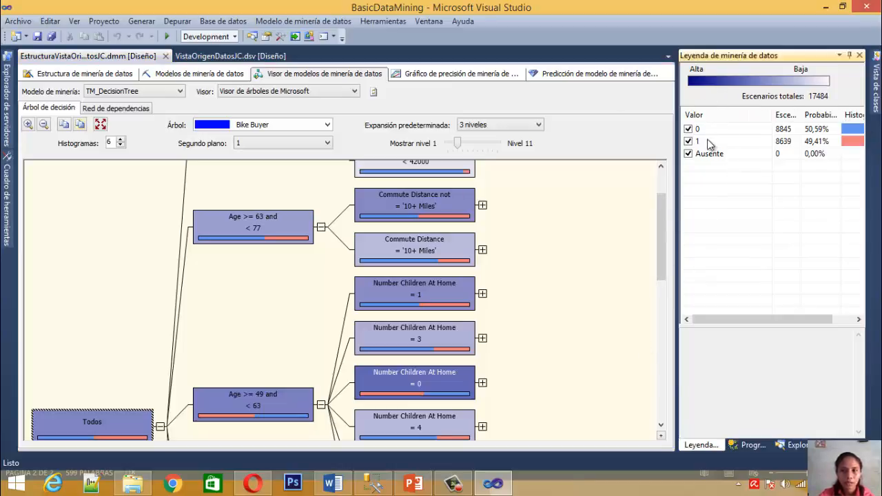
{"action": "left_click_drag", "start_coordinate": [660, 234], "coordinate": [663, 193]}
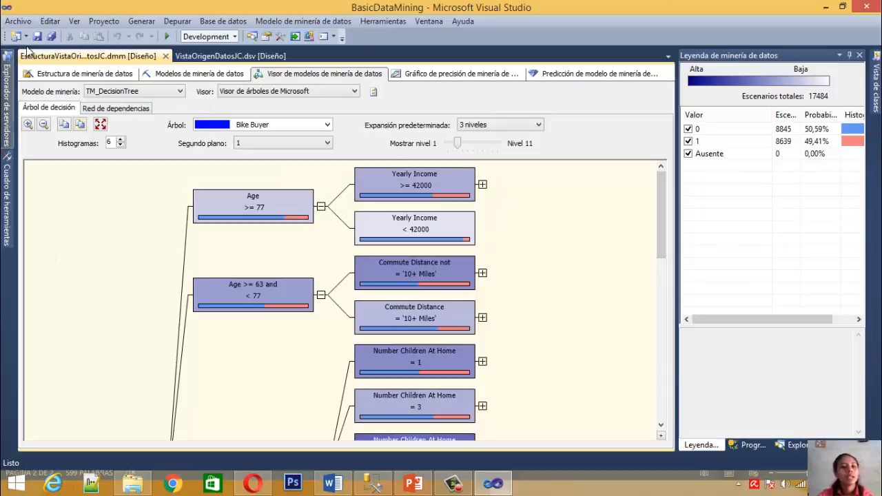
Switch the viewer to the TM_Clustering model and return to TM_DecisionTree
{"action": "left_click", "coordinate": [178, 95]}
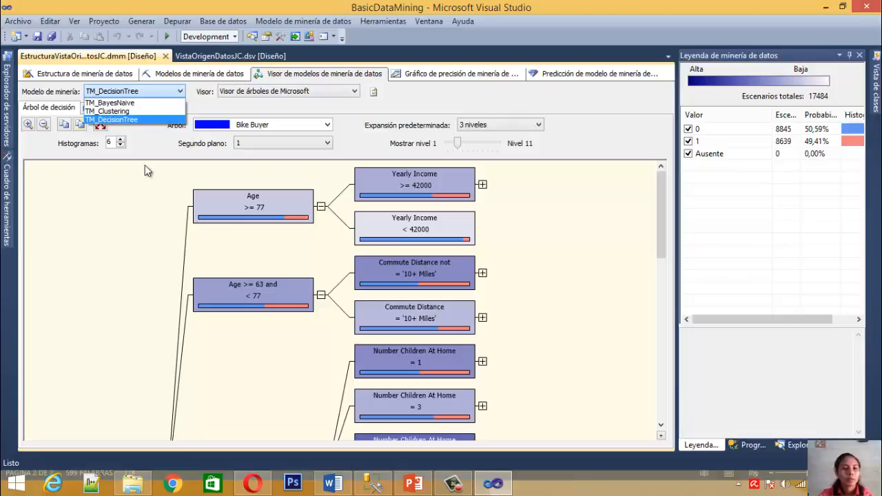
{"action": "left_click", "coordinate": [139, 239]}
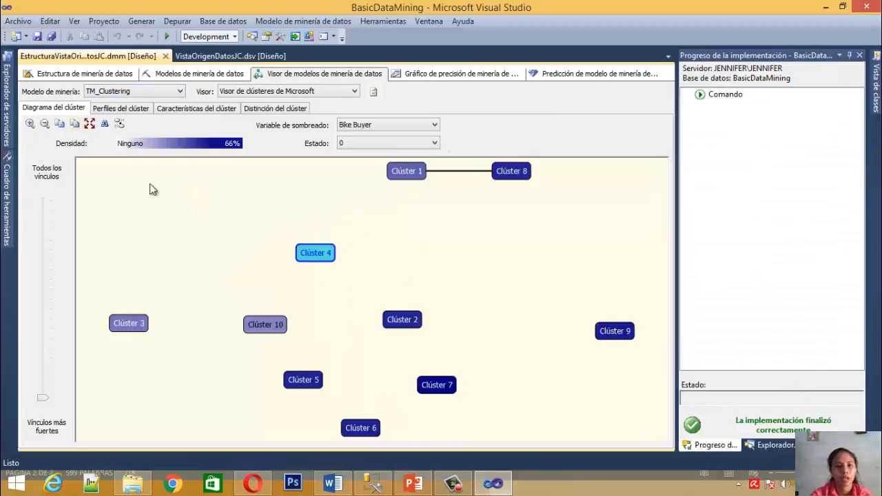
{"action": "left_click", "coordinate": [148, 91]}
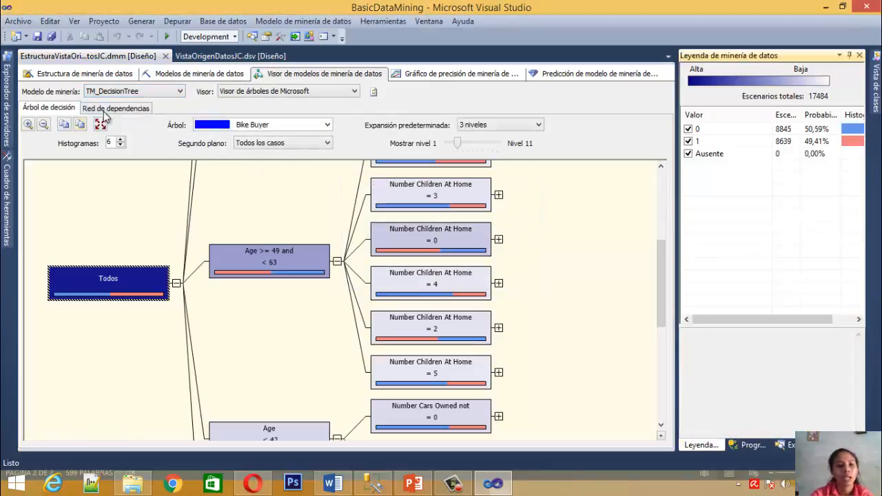
In the TM_DecisionTree dependency network, highlight Bike Buyer's dependencies and progressively filter the links down to only the strongest
{"action": "left_click", "coordinate": [104, 110]}
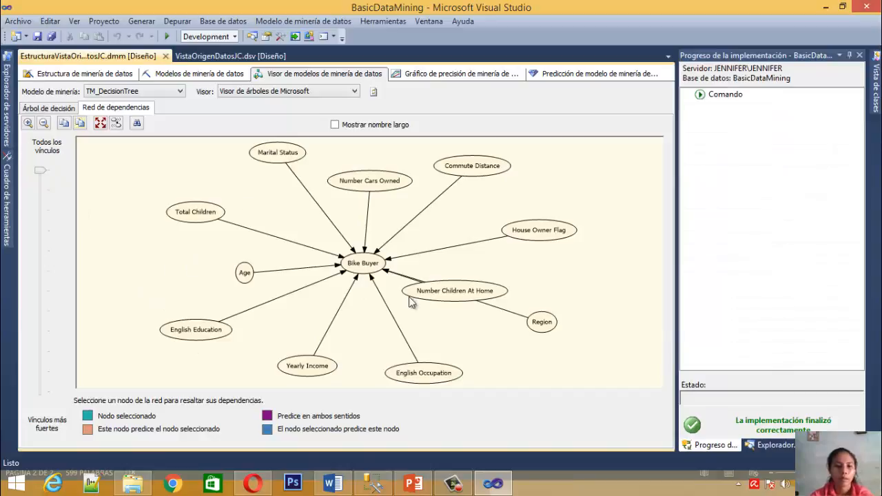
{"action": "left_click", "coordinate": [364, 266]}
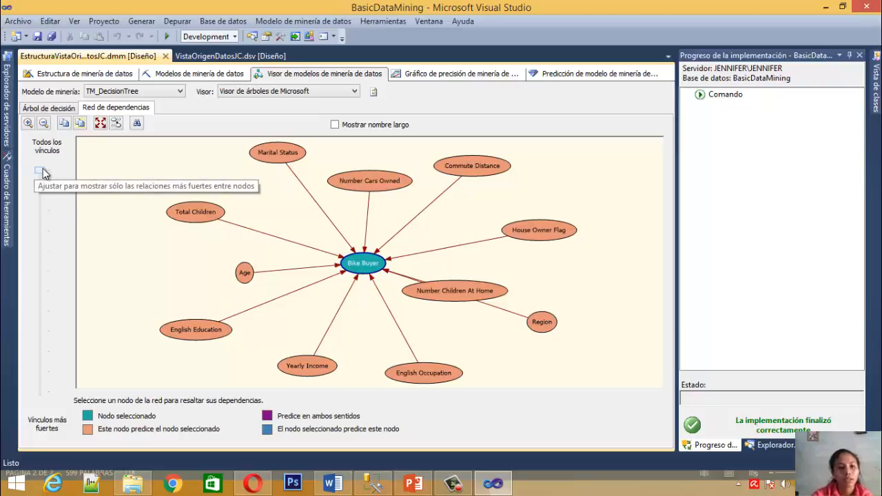
{"action": "left_click_drag", "start_coordinate": [40, 177], "coordinate": [38, 203]}
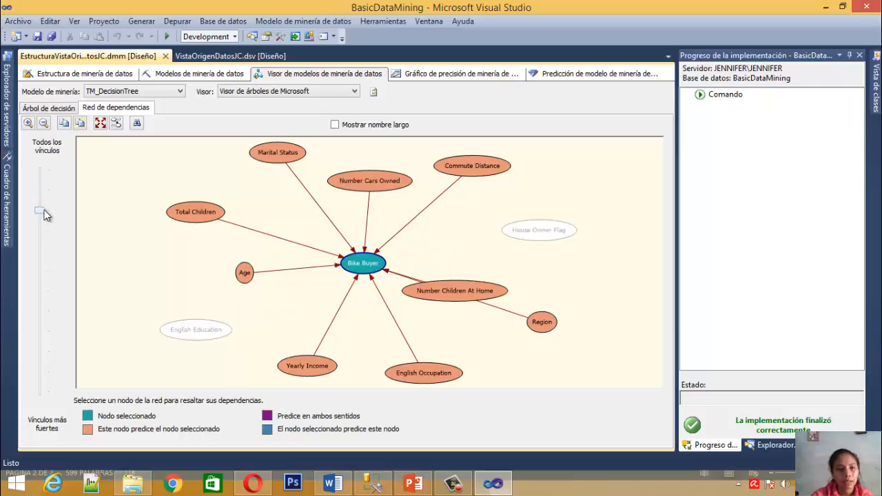
{"action": "left_click_drag", "start_coordinate": [44, 212], "coordinate": [40, 305]}
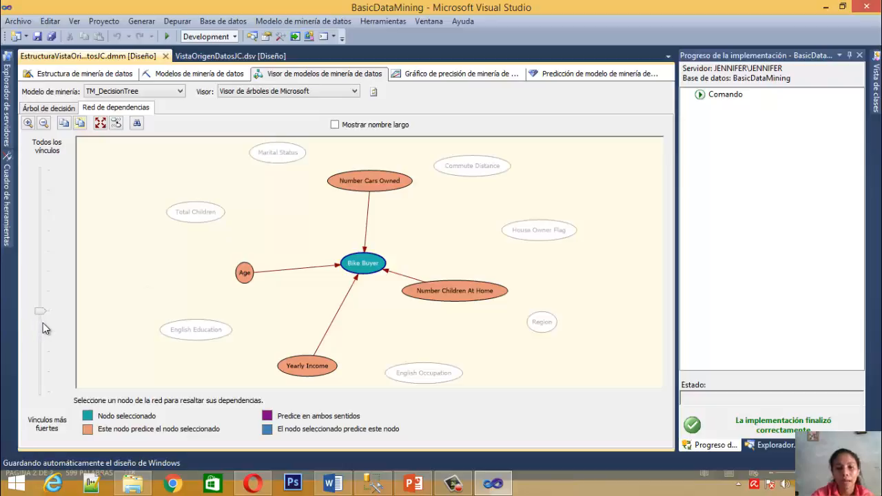
{"action": "left_click", "coordinate": [43, 323]}
{"action": "left_click", "coordinate": [39, 351]}
{"action": "left_click", "coordinate": [37, 364]}
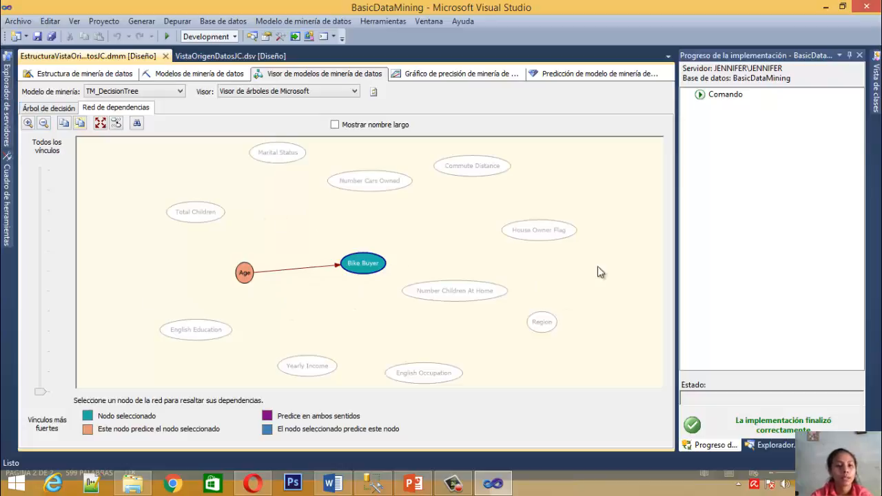
Alternate the selection between the Age and Bike Buyer nodes to examine the prediction direction, ending on Bike Buyer
{"action": "left_click", "coordinate": [246, 277]}
{"action": "left_click", "coordinate": [351, 272]}
{"action": "left_click", "coordinate": [246, 274]}
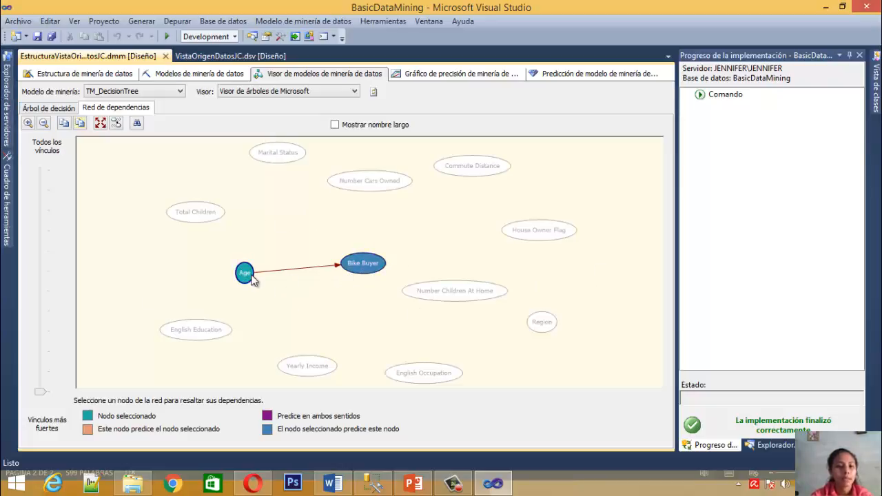
{"action": "left_click", "coordinate": [374, 269]}
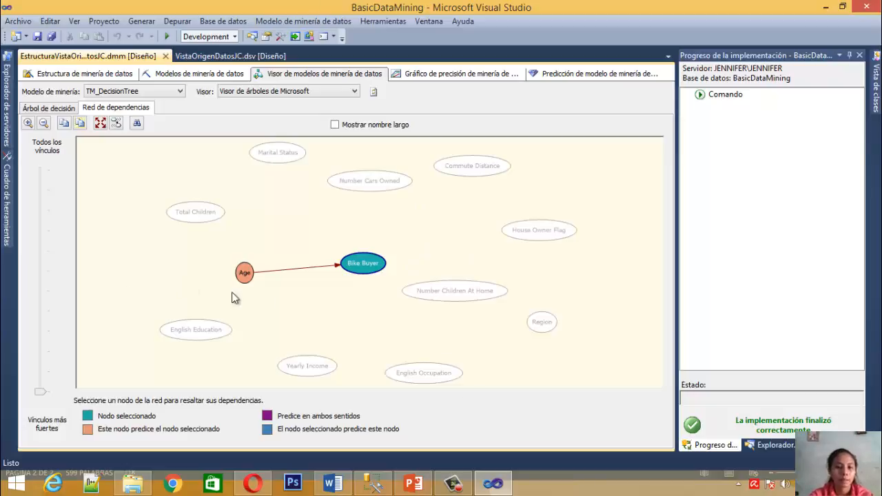
{"action": "left_click", "coordinate": [257, 290]}
{"action": "left_click", "coordinate": [360, 264]}
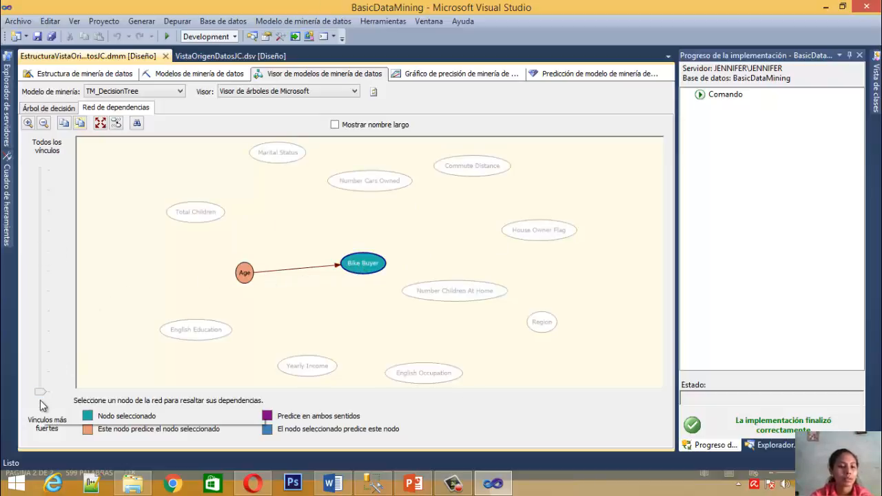
Gradually loosen the link-strength filter from the strongest link to bring in Bike Buyer's next strongest predictor
{"action": "mouse_move", "coordinate": [41, 397]}
{"action": "left_mouse_down"}
{"action": "mouse_move", "coordinate": [64, 347]}
{"action": "mouse_move", "coordinate": [37, 187]}
{"action": "mouse_move", "coordinate": [38, 394]}
{"action": "left_mouse_up"}
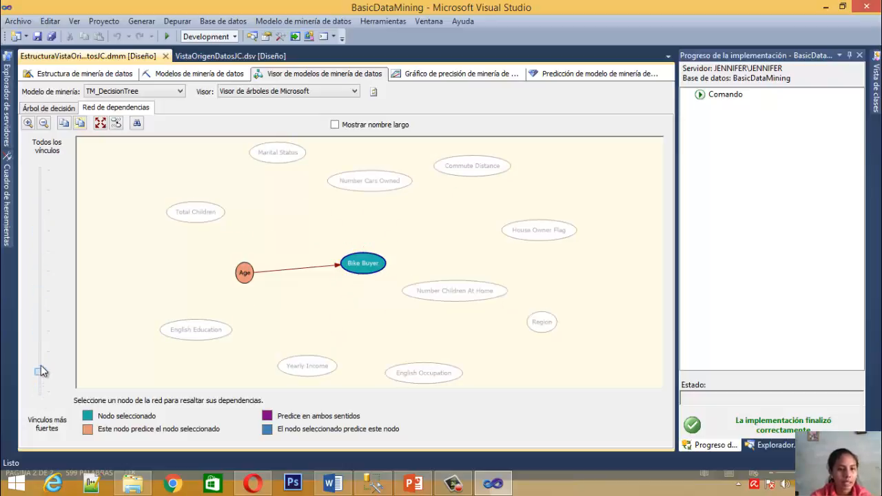
{"action": "left_click_drag", "start_coordinate": [41, 364], "coordinate": [40, 358]}
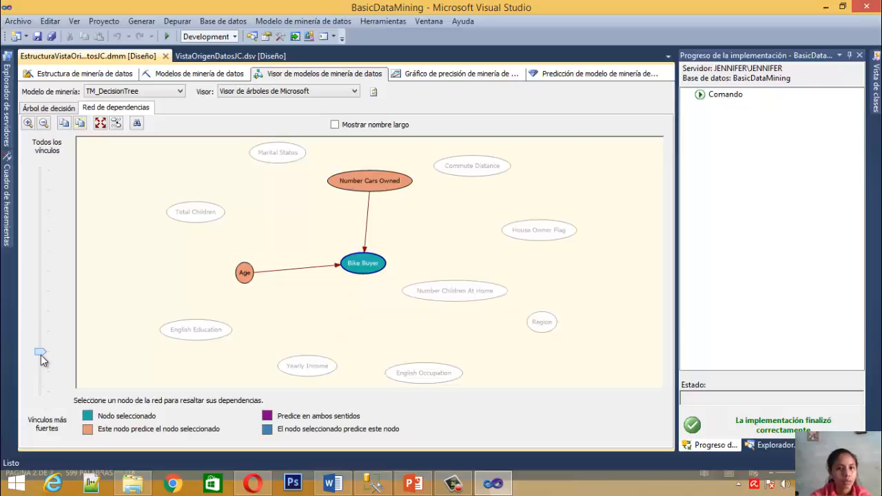
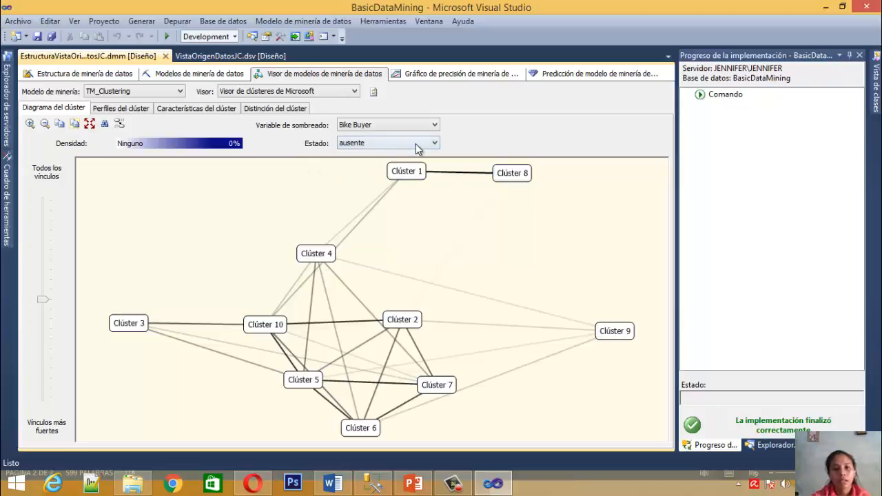
Shade the TM_Clustering cluster diagram by Bike Buyer state 1
{"action": "left_click", "coordinate": [413, 145]}
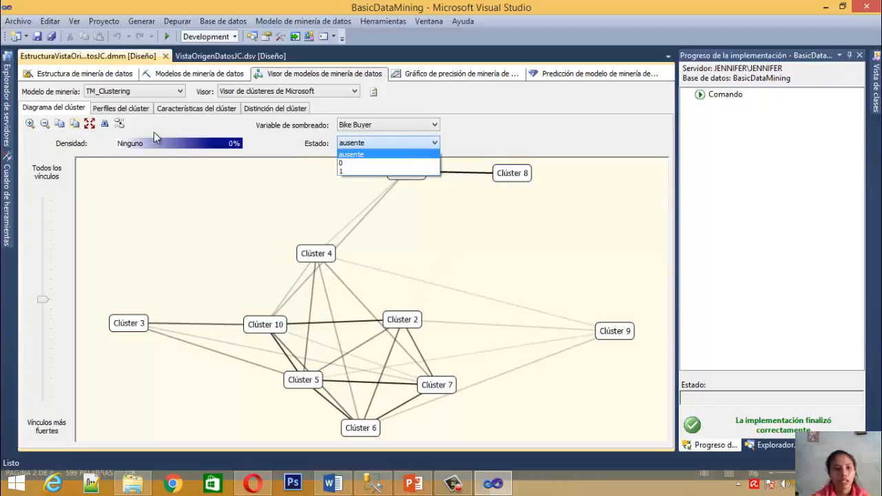
{"action": "left_click", "coordinate": [355, 172]}
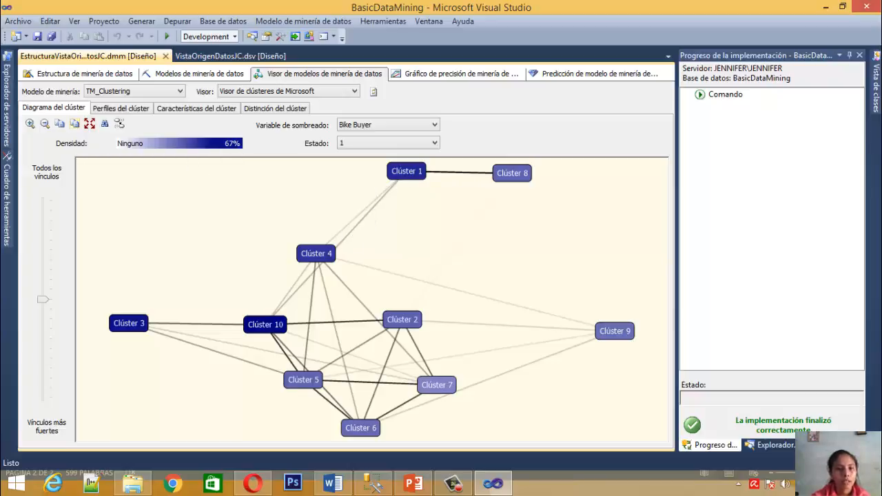
{"action": "left_click", "coordinate": [38, 57]}
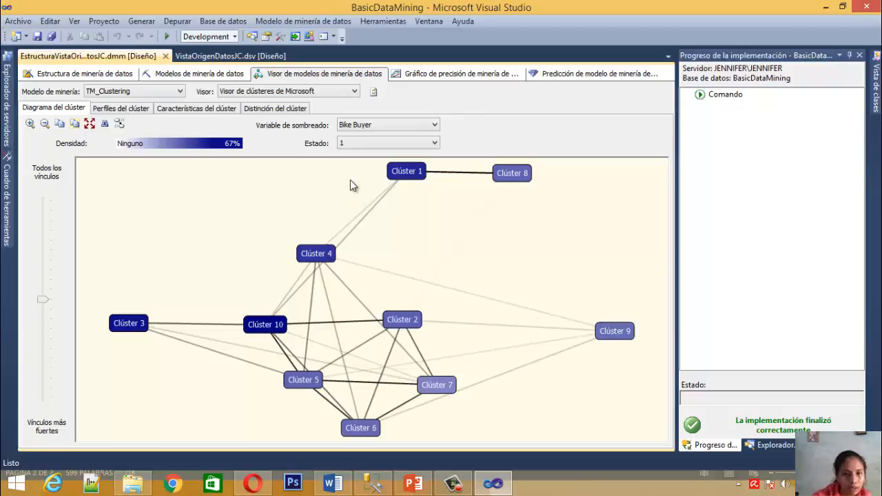
Examine the bike buyer density of individual clusters, including Clúster 10, 1, 4, 7, 9 and 8, and highlight the links of Clúster 1 and 7
{"action": "mouse_move", "coordinate": [268, 328]}
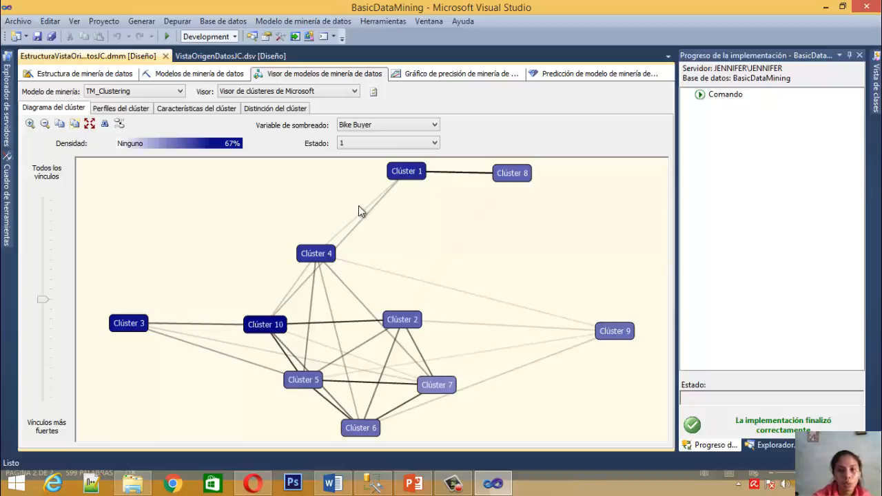
{"action": "mouse_move", "coordinate": [412, 175]}
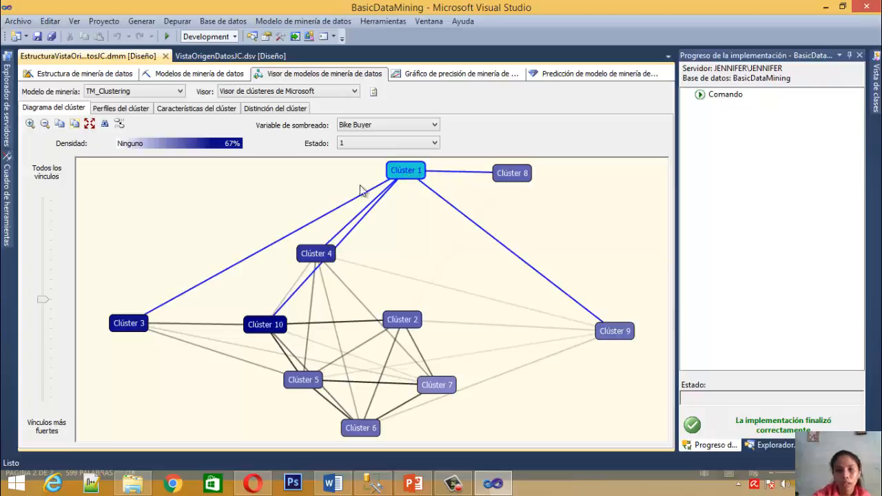
{"action": "left_click", "coordinate": [408, 173]}
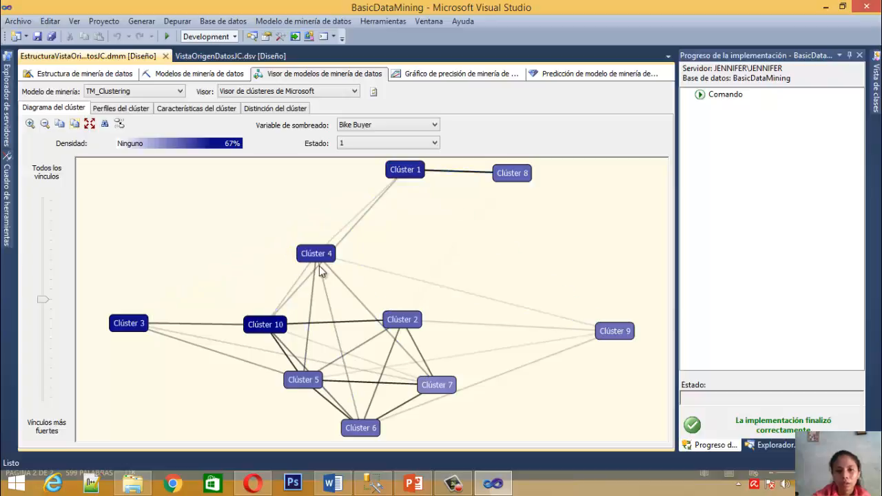
{"action": "mouse_move", "coordinate": [321, 254]}
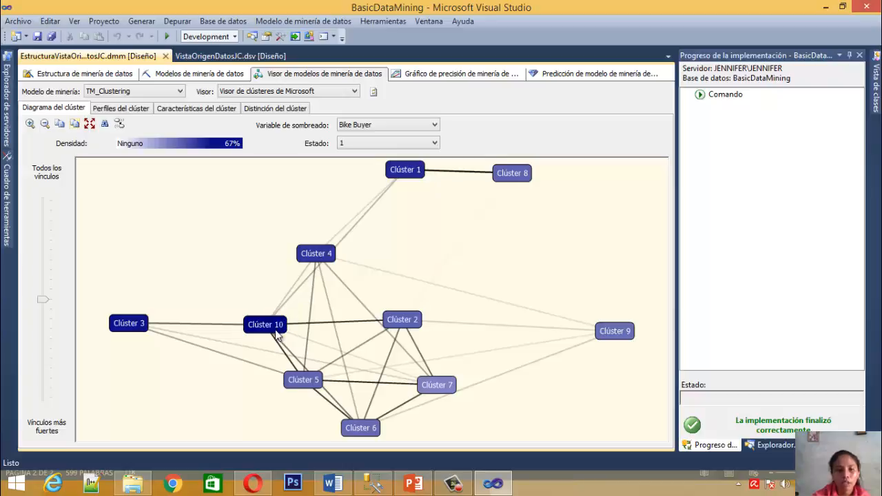
{"action": "scroll", "coordinate": [489, 348], "scroll_direction": "down", "scroll_amount": 1}
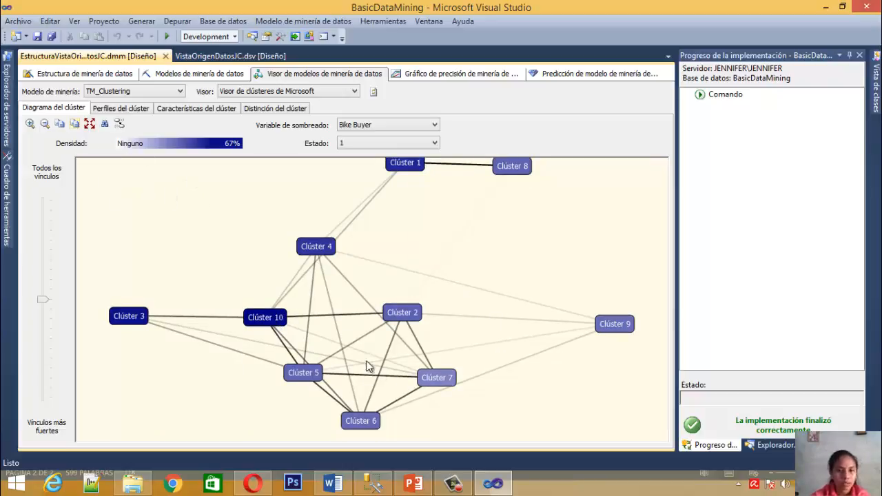
{"action": "mouse_move", "coordinate": [430, 382]}
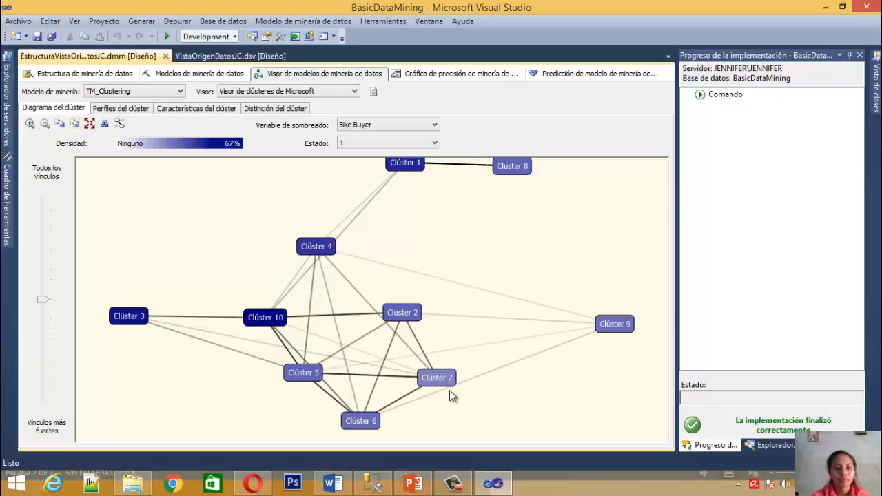
{"action": "left_click", "coordinate": [445, 382]}
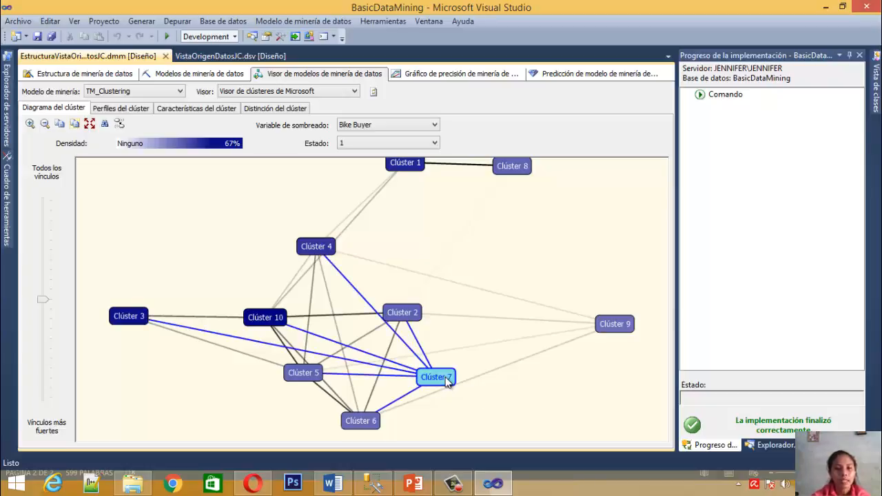
{"action": "left_click", "coordinate": [500, 262]}
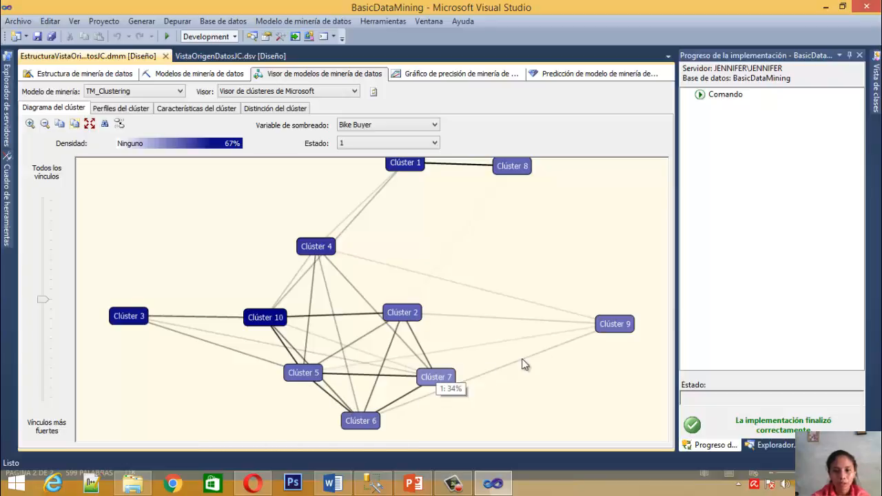
{"action": "mouse_move", "coordinate": [608, 331]}
{"action": "mouse_move", "coordinate": [521, 181]}
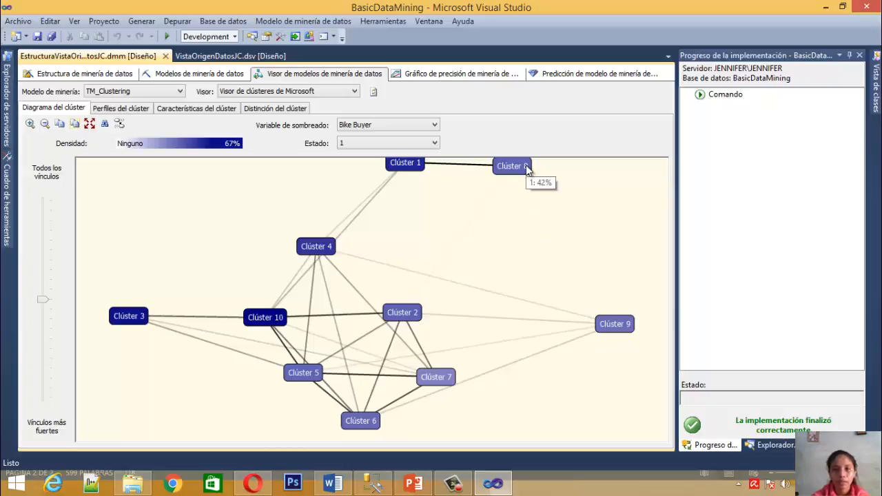
Rename Clúster 7 in the cluster diagram as ClusterMenor
{"action": "right_click", "coordinate": [435, 381]}
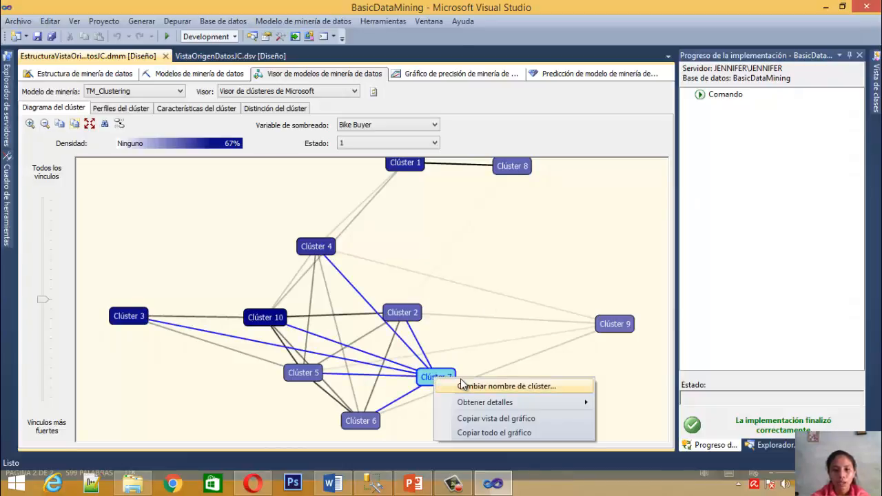
{"action": "left_click", "coordinate": [461, 380]}
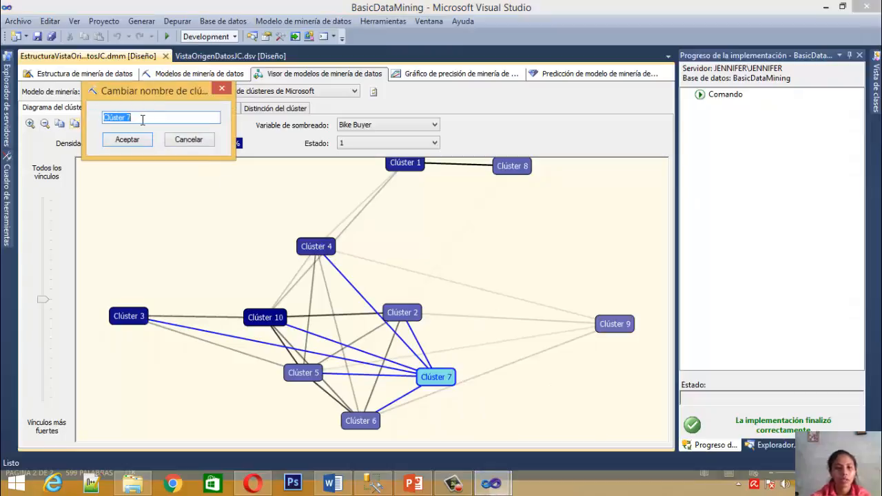
{"action": "key", "text": "BackSpace"}
{"action": "type", "text": "C"}
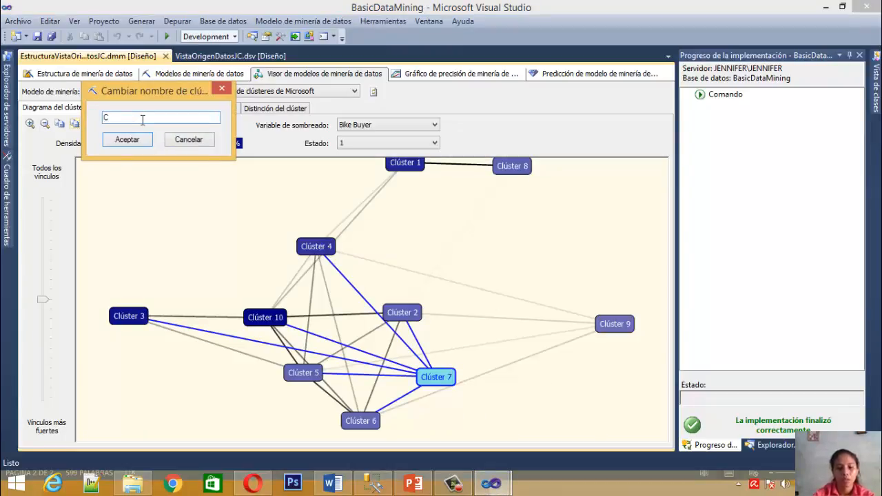
{"action": "type", "text": "lusterMenor"}
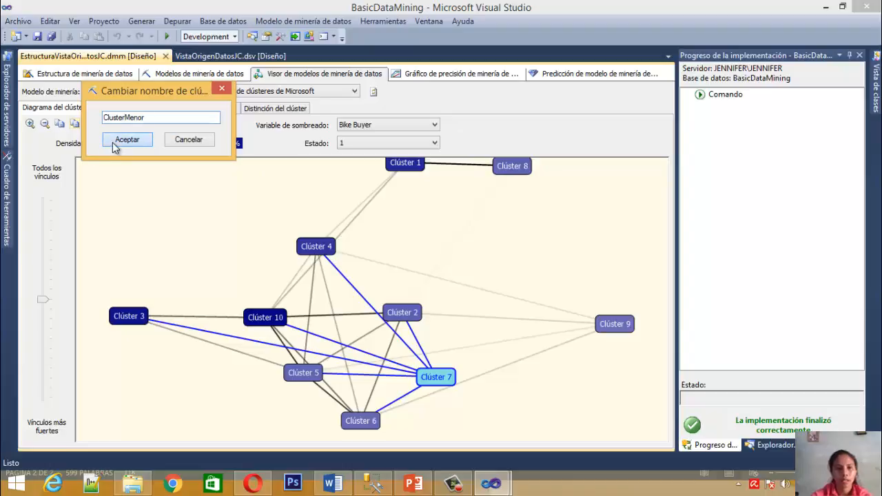
{"action": "left_click", "coordinate": [122, 142]}
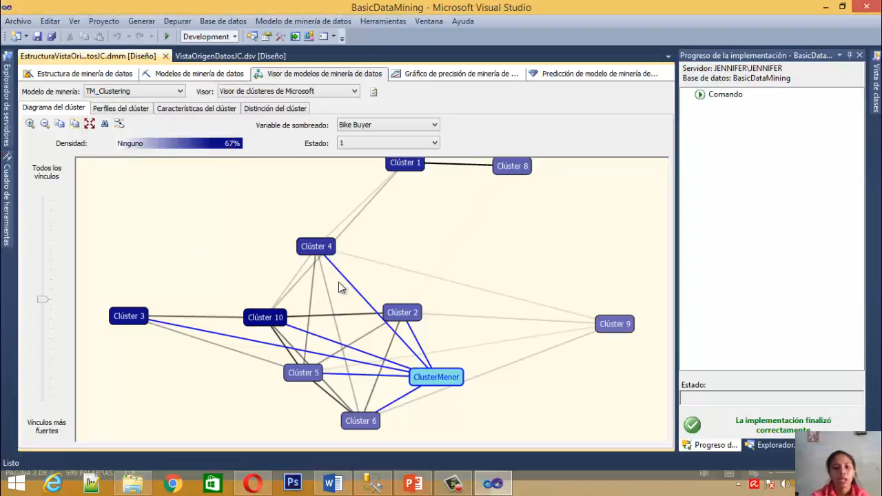
Highlight the links of Clúster 10, compare its density with Clúster 1, and rename Clúster 10 as ClusterMayor
{"action": "left_click", "coordinate": [276, 316]}
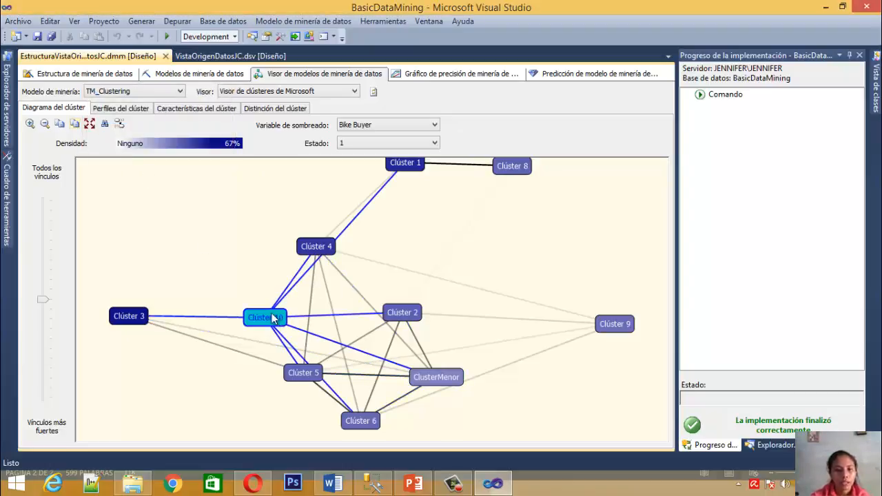
{"action": "left_click", "coordinate": [244, 293]}
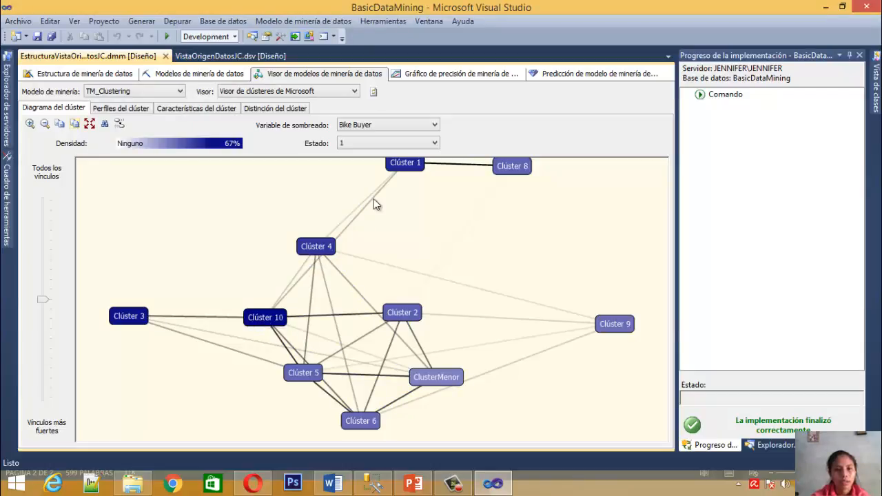
{"action": "mouse_move", "coordinate": [403, 164]}
{"action": "right_click", "coordinate": [270, 324]}
{"action": "left_click", "coordinate": [342, 328]}
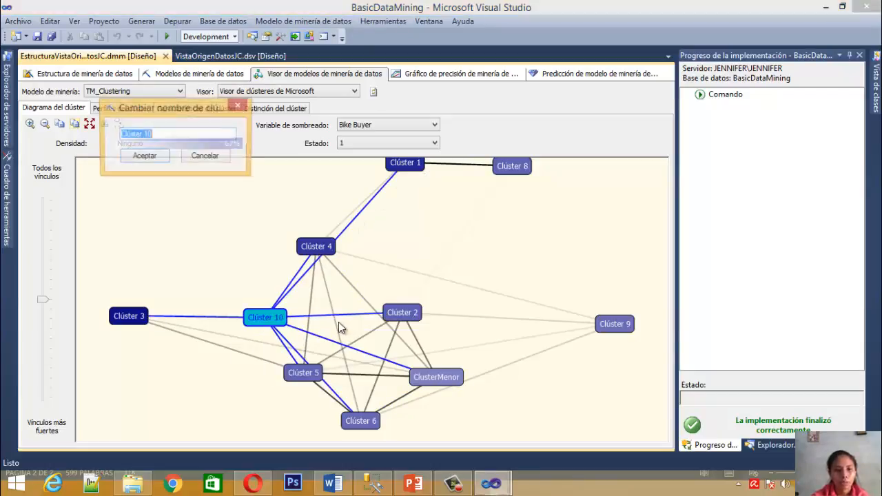
{"action": "left_click", "coordinate": [196, 133]}
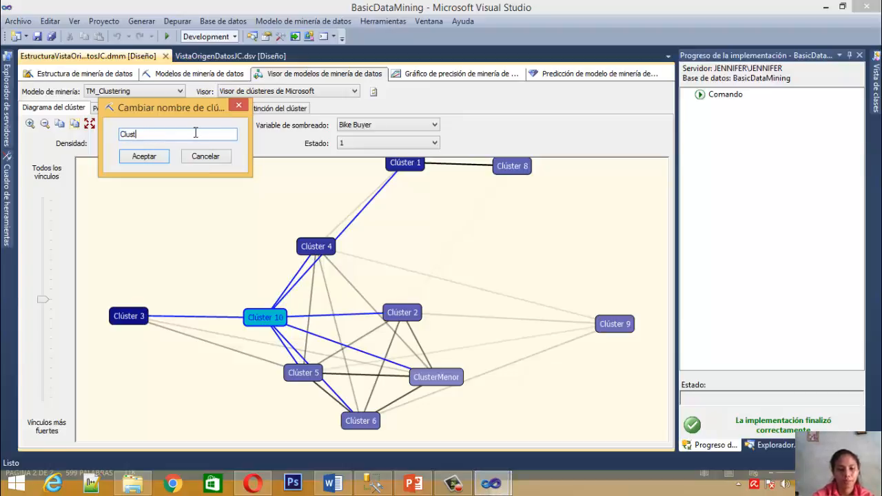
{"action": "type", "text": "ClusterMay"}
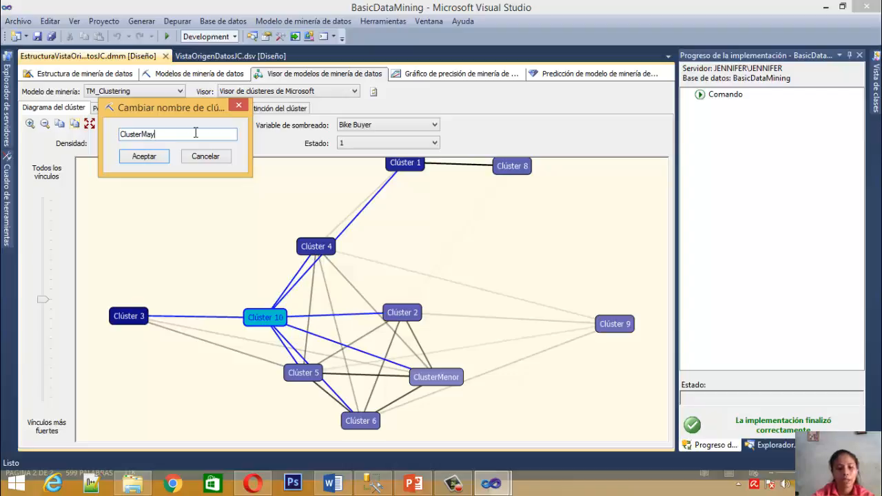
{"action": "type", "text": "or"}
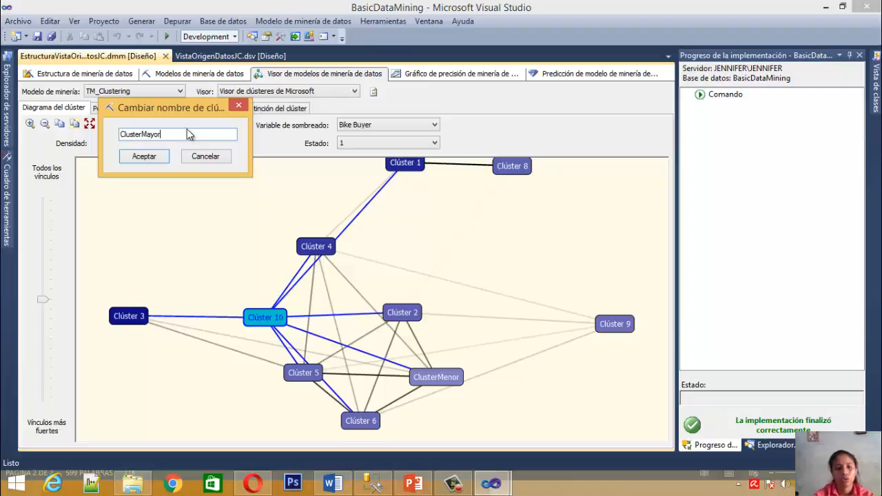
{"action": "left_click", "coordinate": [150, 157]}
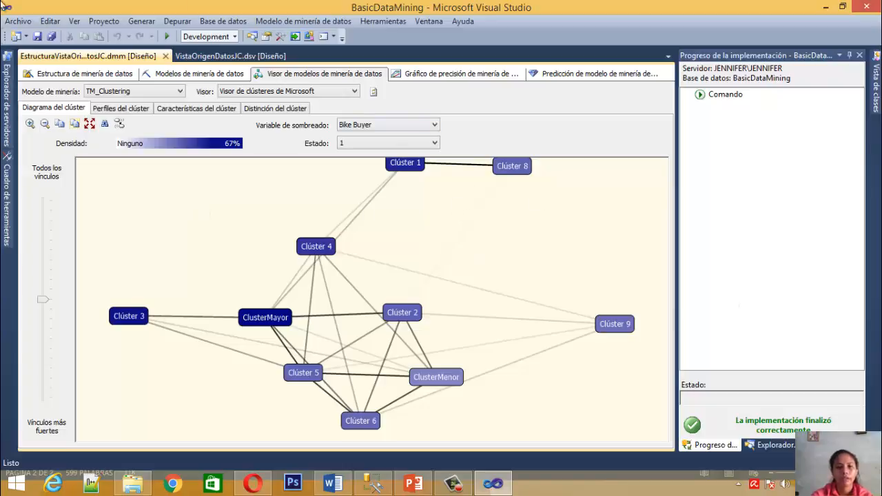
Shade the cluster diagram by Bike Buyer state 0 and check the density of ClusterMenor
{"action": "left_click", "coordinate": [366, 143]}
{"action": "left_click", "coordinate": [366, 163]}
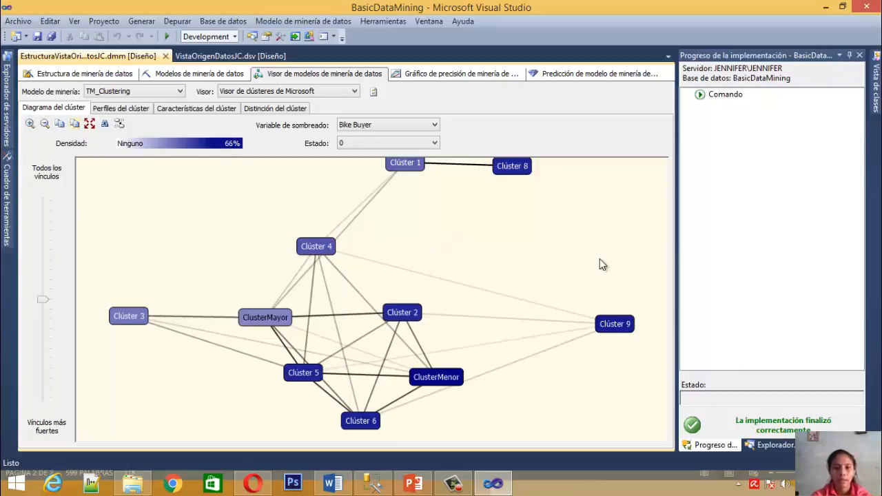
{"action": "mouse_move", "coordinate": [449, 380]}
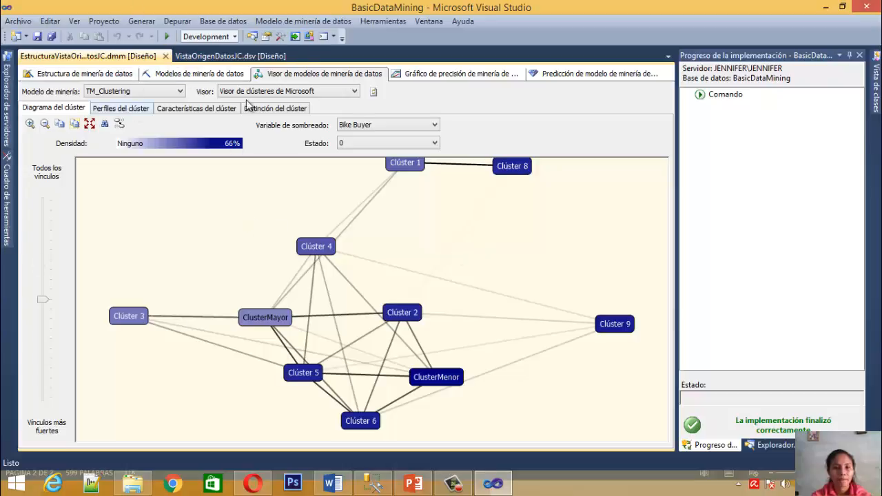
Return the shading to Bike Buyer state 1 and examine the links and densities of ClusterMayor and ClusterMenor
{"action": "left_click", "coordinate": [391, 144]}
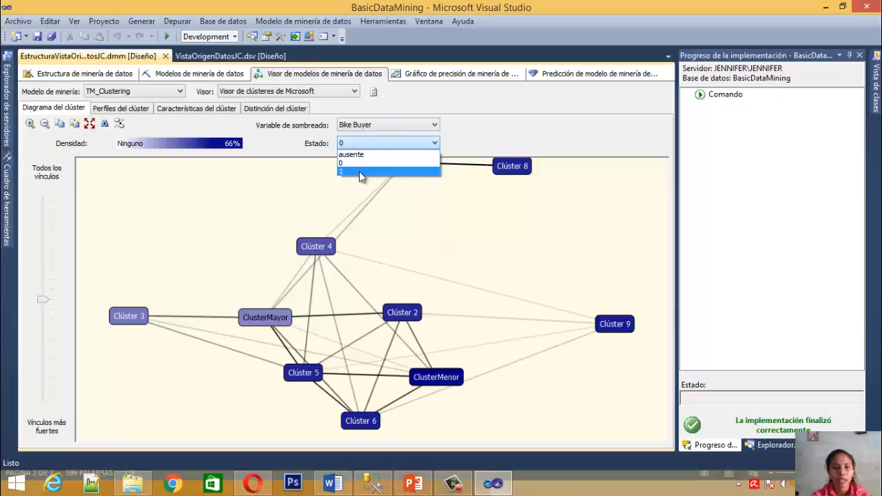
{"action": "left_click", "coordinate": [359, 171]}
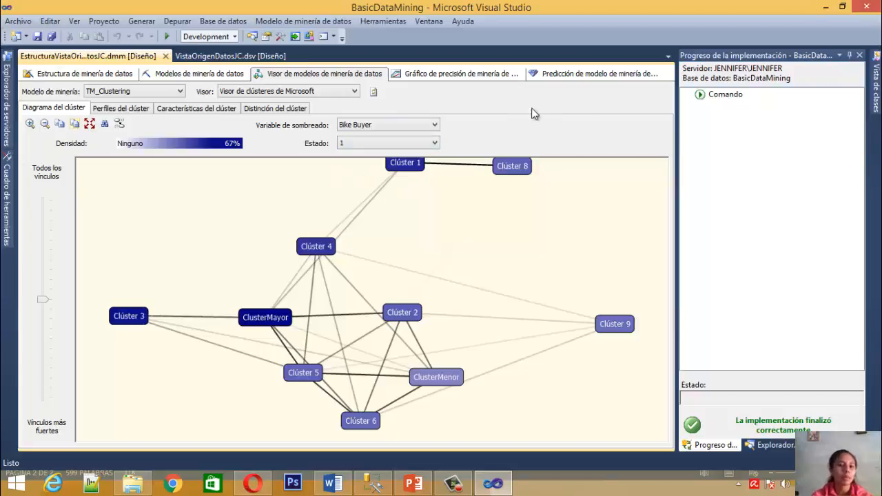
{"action": "left_click", "coordinate": [266, 323]}
{"action": "left_click", "coordinate": [226, 270]}
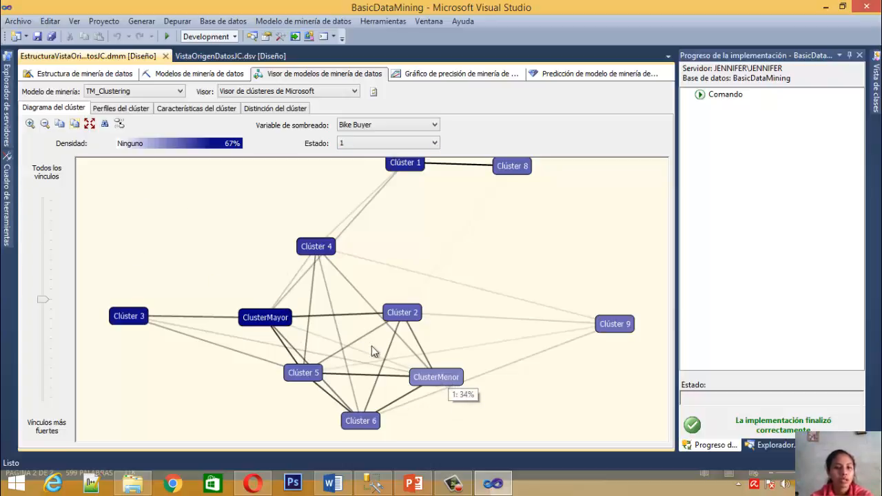
{"action": "left_click", "coordinate": [428, 381]}
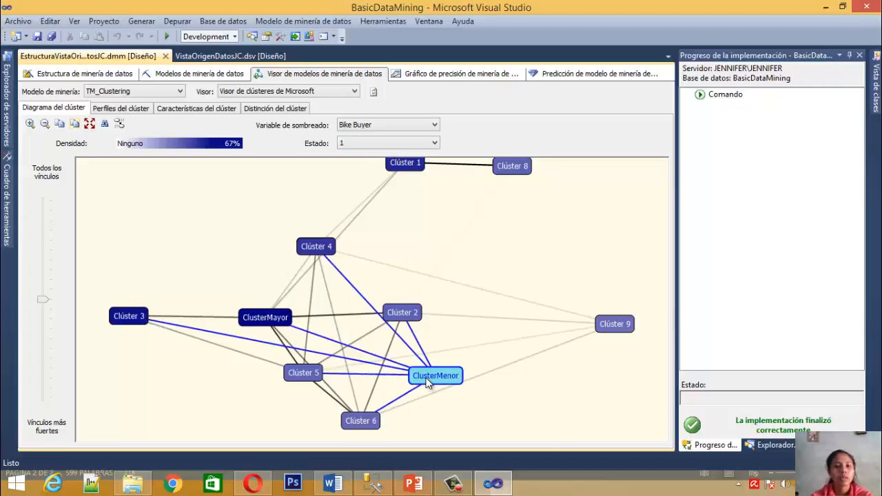
{"action": "left_click", "coordinate": [480, 304]}
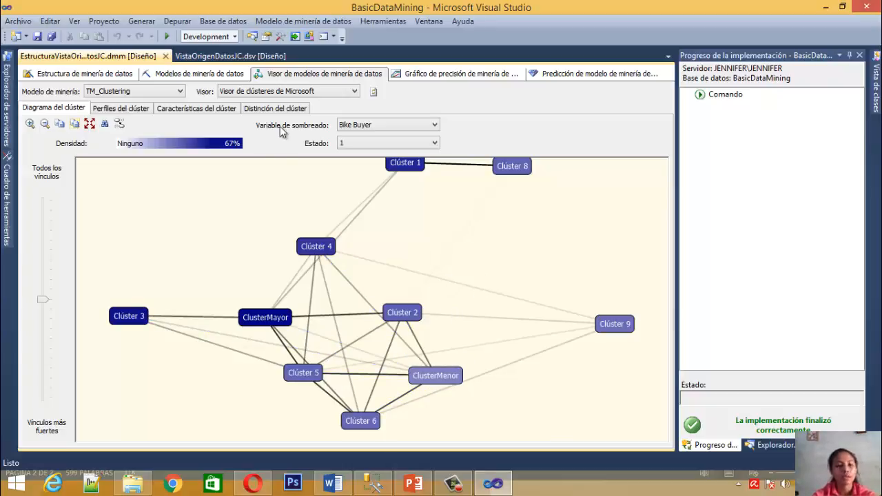
{"action": "left_click", "coordinate": [442, 379]}
{"action": "left_click", "coordinate": [467, 376]}
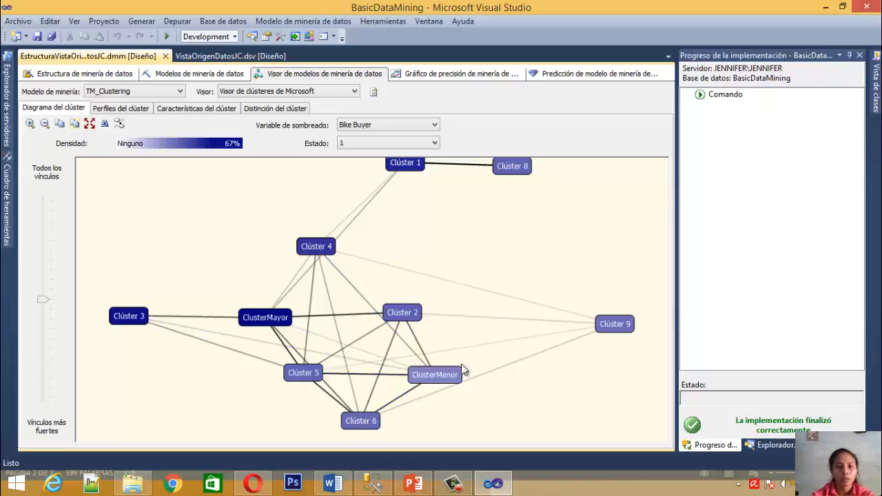
Shade the cluster diagram by Bike Buyer state 0 and check the densities of ClusterMenor and ClusterMayor
{"action": "left_click", "coordinate": [420, 143]}
{"action": "left_click", "coordinate": [395, 166]}
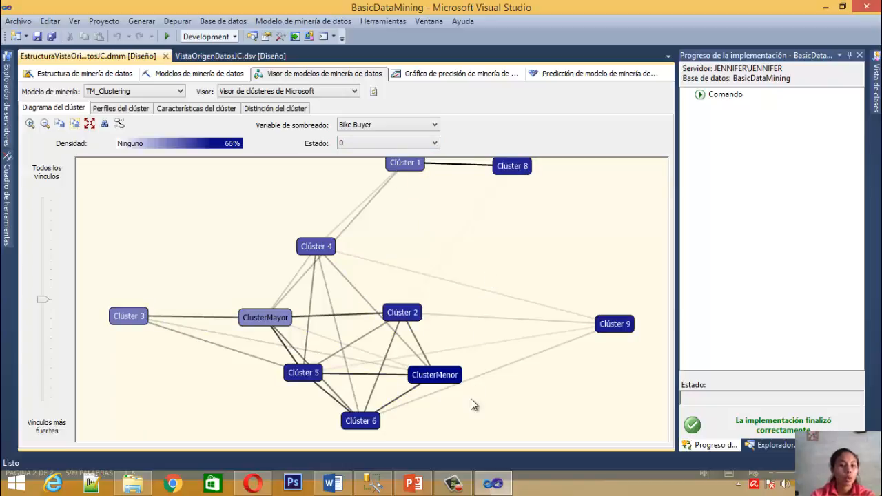
{"action": "mouse_move", "coordinate": [435, 379]}
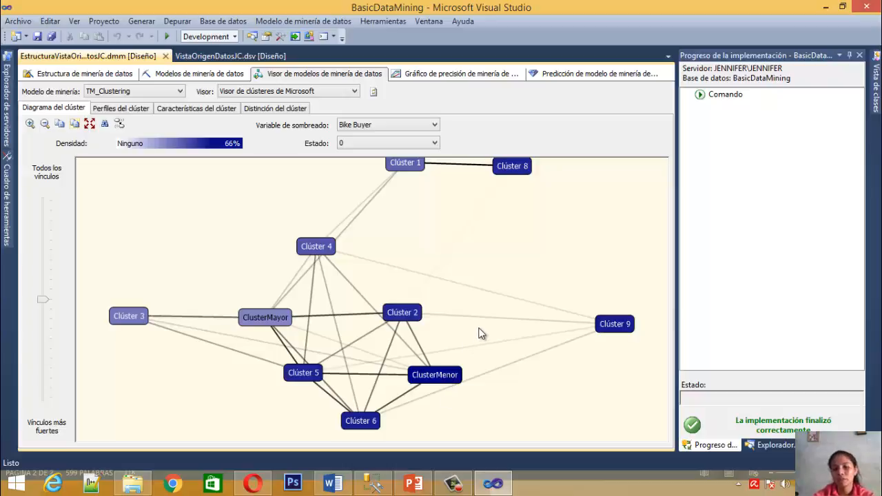
{"action": "left_click", "coordinate": [427, 142]}
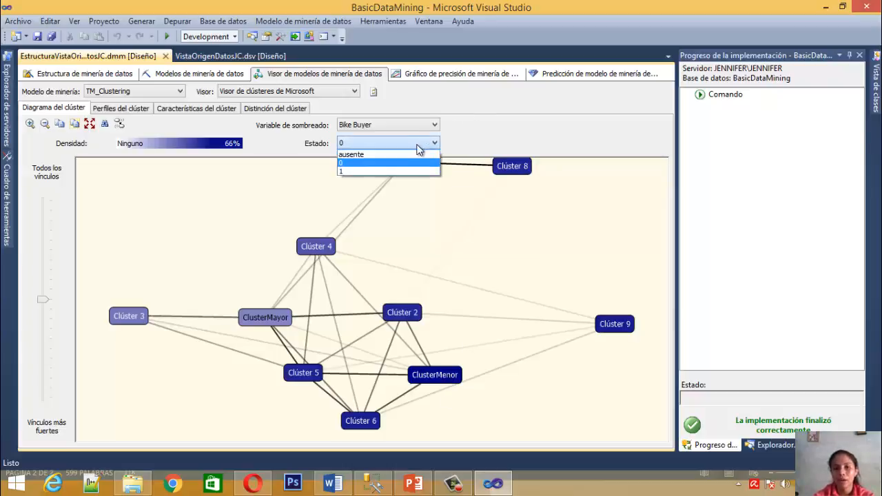
{"action": "left_click", "coordinate": [400, 163]}
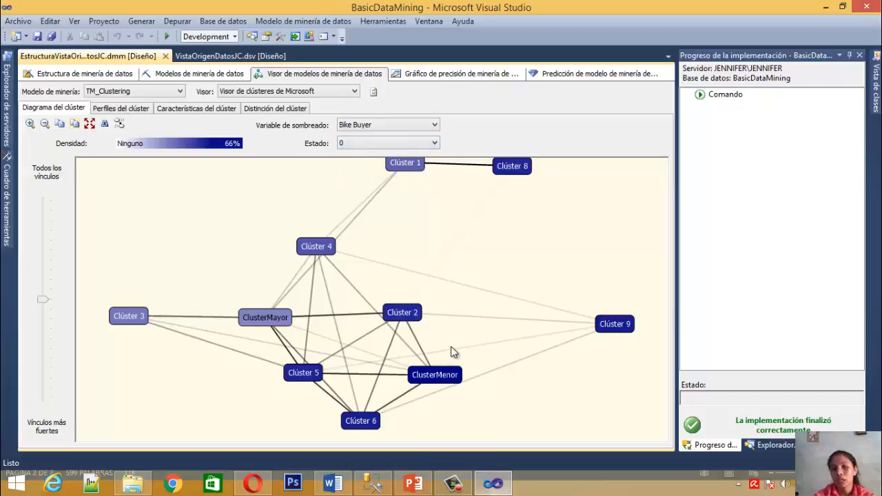
{"action": "mouse_move", "coordinate": [461, 386]}
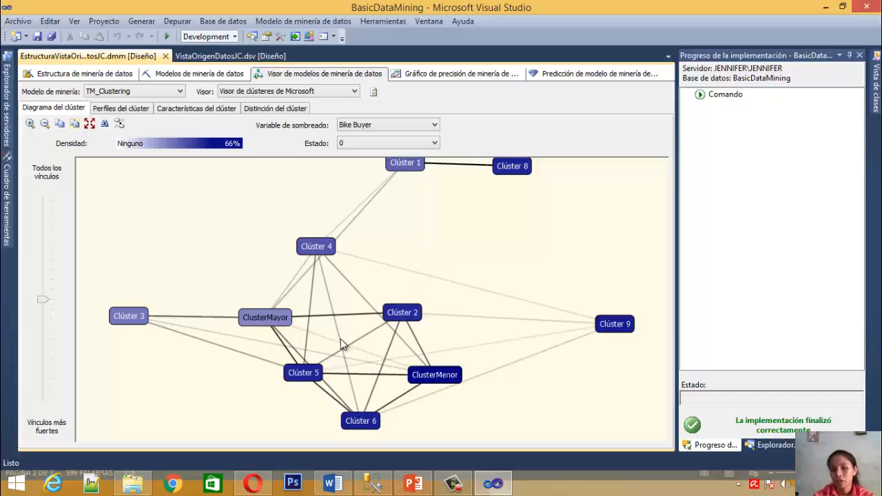
{"action": "mouse_move", "coordinate": [255, 320]}
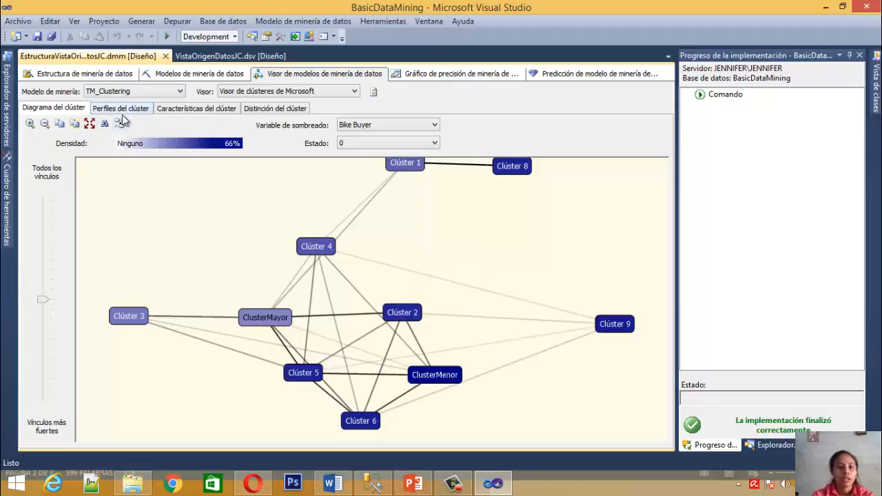
Open the cluster profiles of TM_Clustering and shift the mining legend away from the middle cluster columns
{"action": "left_click", "coordinate": [364, 144]}
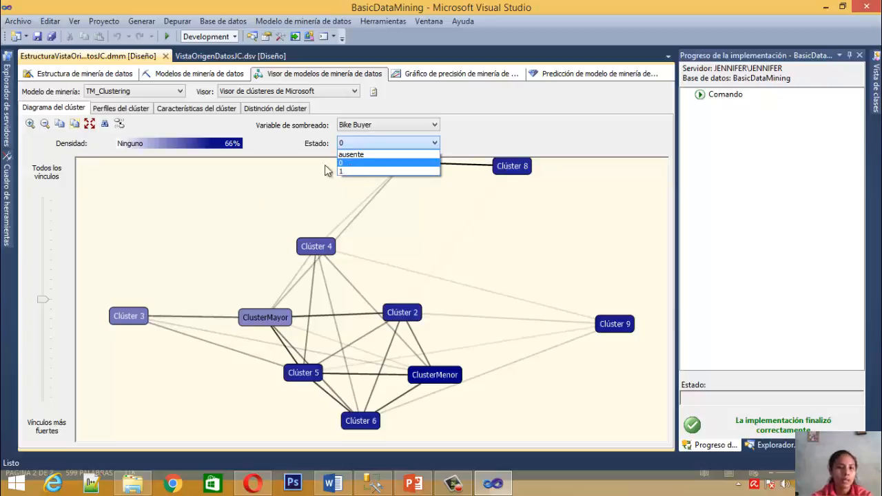
{"action": "left_click", "coordinate": [121, 112]}
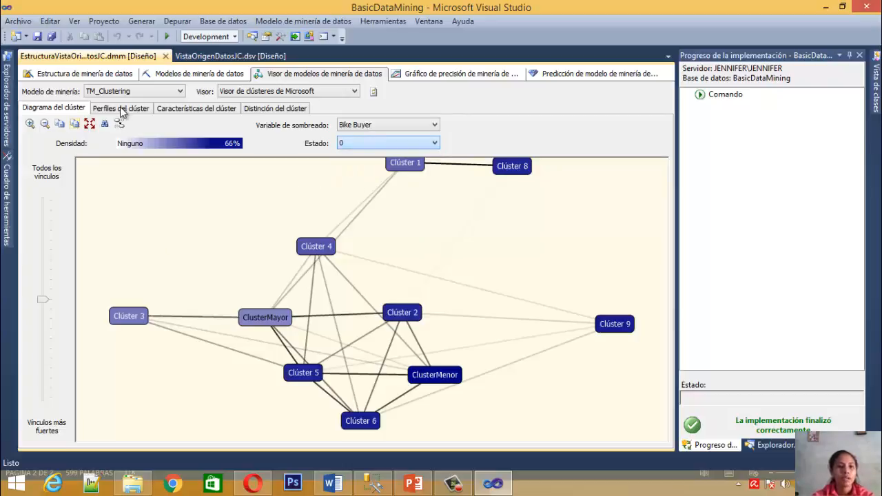
{"action": "left_click", "coordinate": [121, 110]}
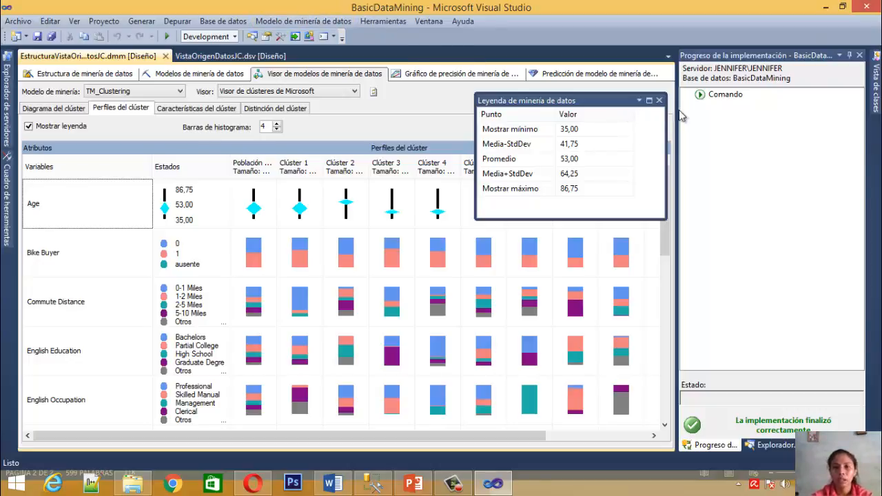
{"action": "left_click_drag", "start_coordinate": [609, 96], "coordinate": [653, 83]}
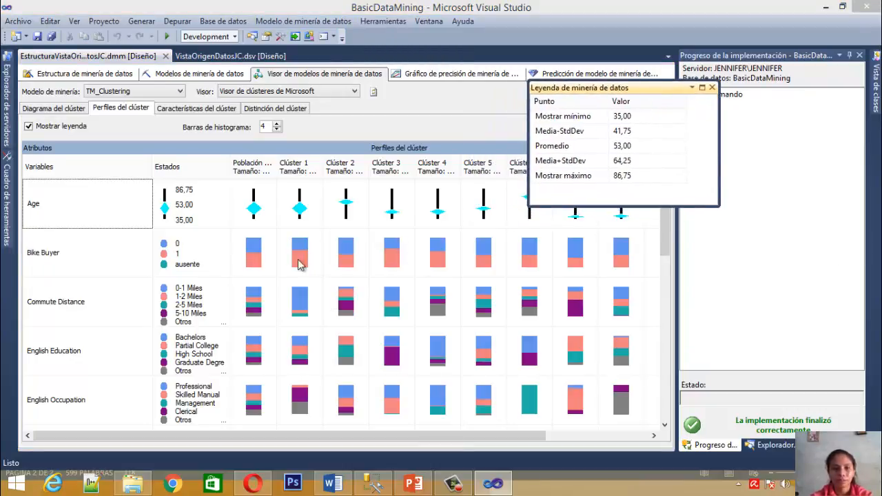
Show the Bike Buyer attribute's states in the legend and inspect its distribution for the whole population
{"action": "left_click", "coordinate": [72, 211]}
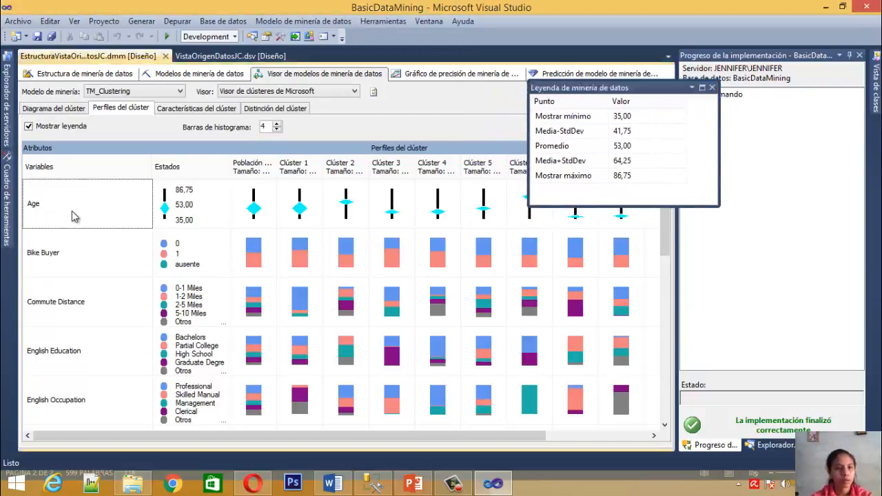
{"action": "left_click", "coordinate": [83, 246]}
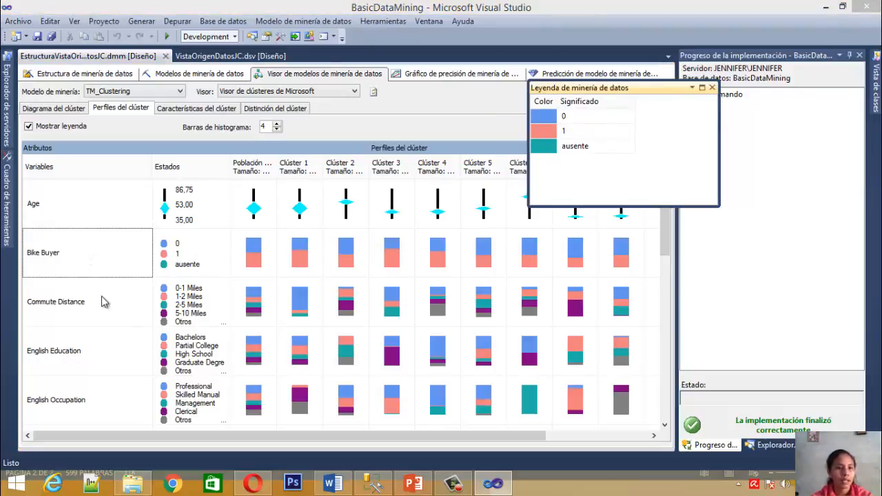
{"action": "left_click", "coordinate": [181, 246]}
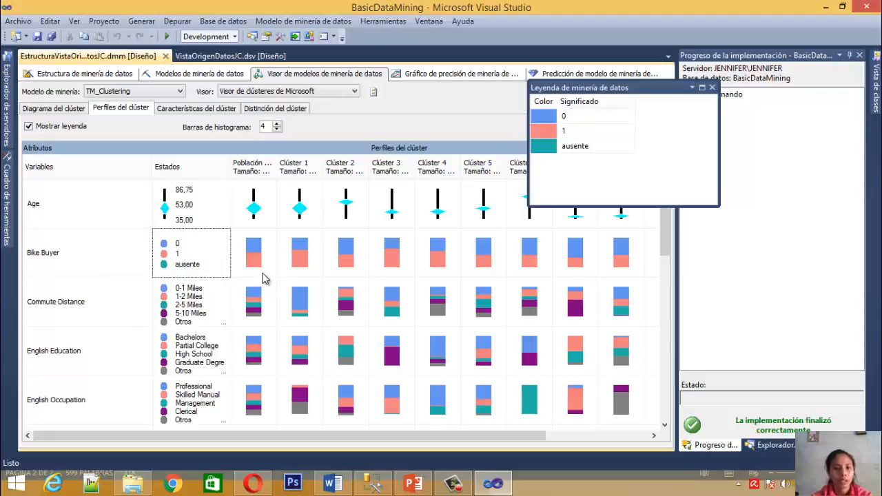
{"action": "left_click", "coordinate": [266, 277]}
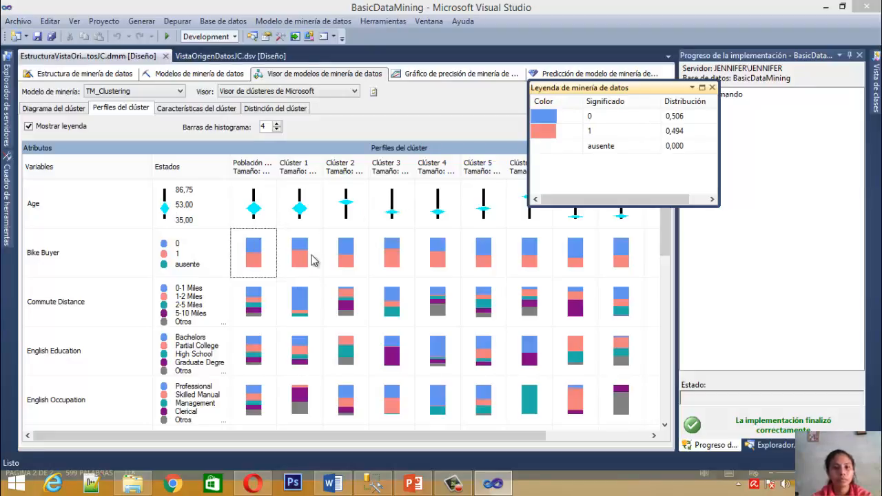
Widen the ClusterMenor column in the cluster profiles so its full name and size fit in the header
{"action": "left_click", "coordinate": [459, 428]}
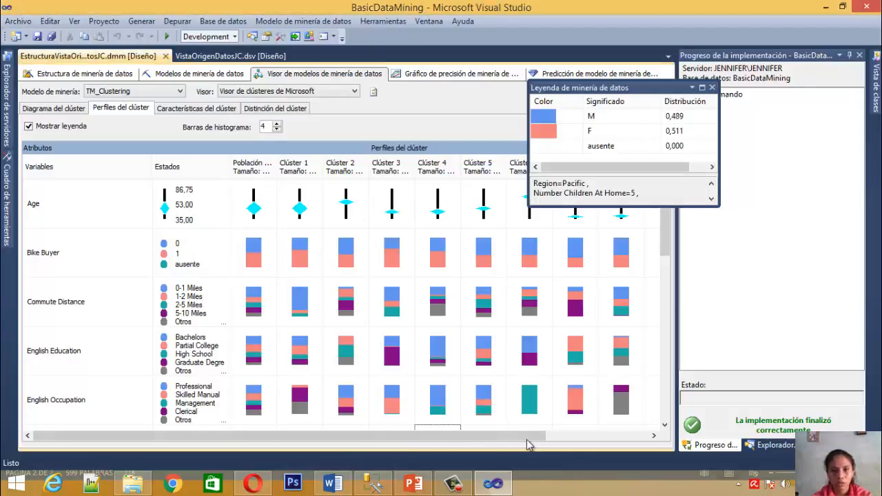
{"action": "left_click_drag", "start_coordinate": [464, 434], "coordinate": [599, 427]}
{"action": "left_click", "coordinate": [504, 174]}
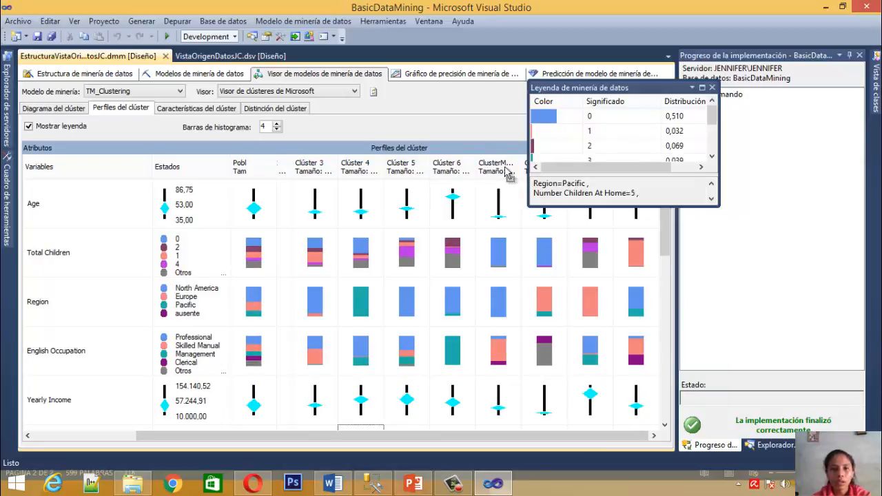
{"action": "left_click", "coordinate": [512, 170]}
{"action": "left_click_drag", "start_coordinate": [527, 169], "coordinate": [540, 169]}
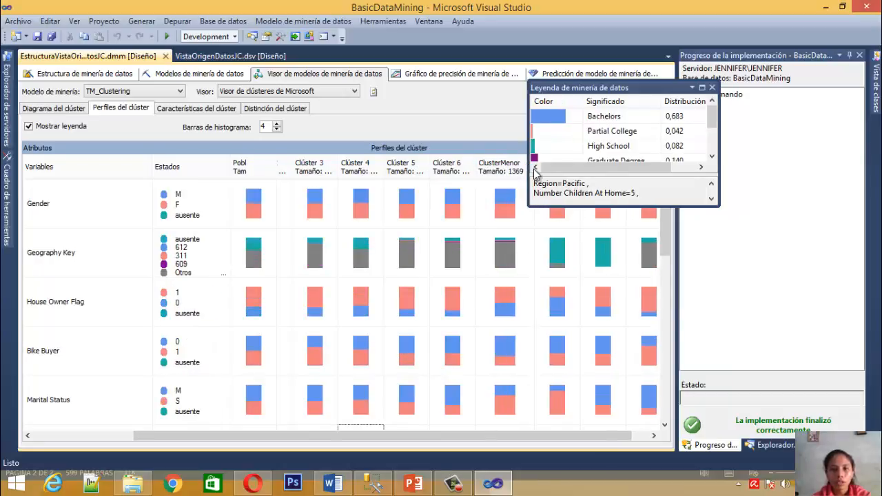
{"action": "left_click", "coordinate": [510, 170]}
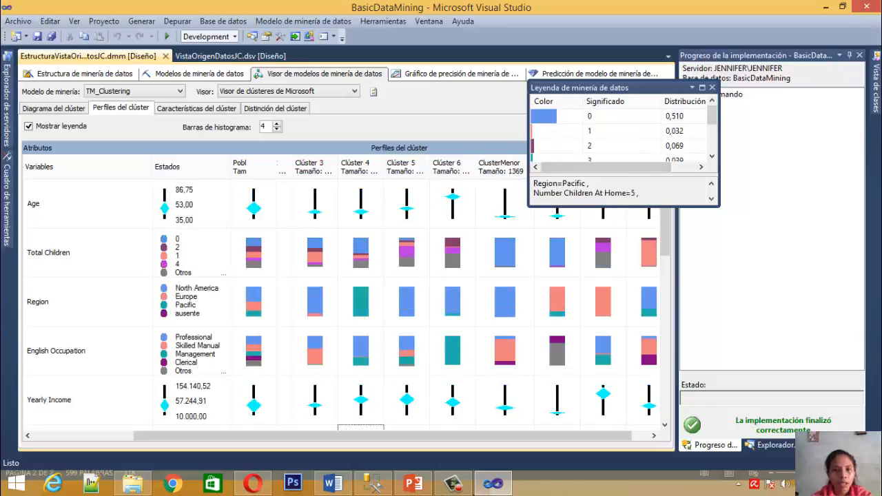
{"action": "left_click_drag", "start_coordinate": [414, 440], "coordinate": [471, 435]}
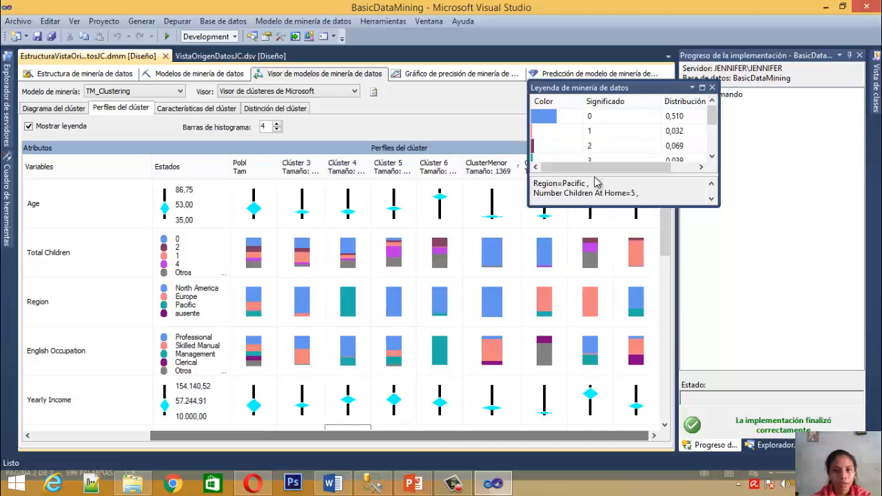
Move the legend clear of the profile columns and sort the attributes by the ClusterMayor column
{"action": "left_click_drag", "start_coordinate": [606, 88], "coordinate": [717, 92]}
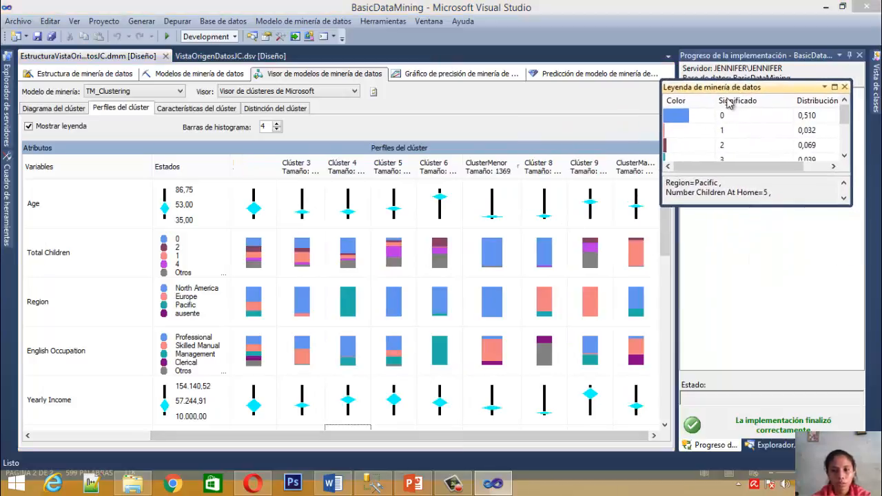
{"action": "left_click", "coordinate": [645, 167]}
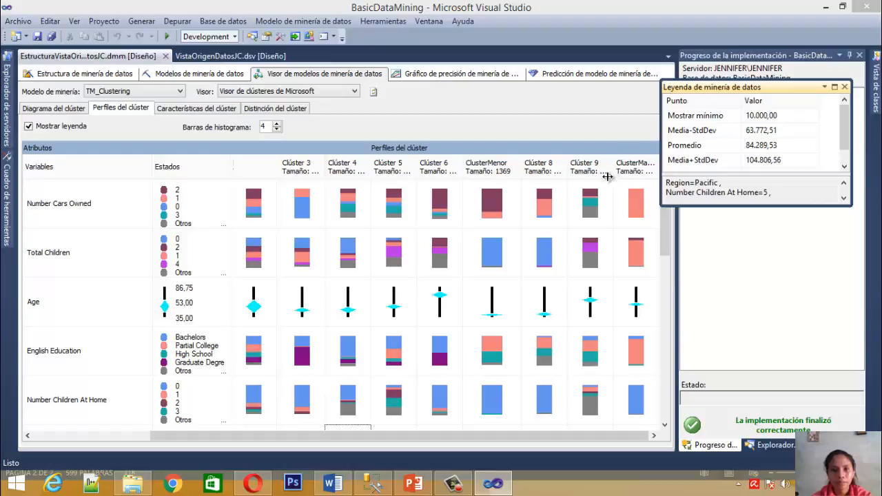
{"action": "left_click", "coordinate": [428, 436]}
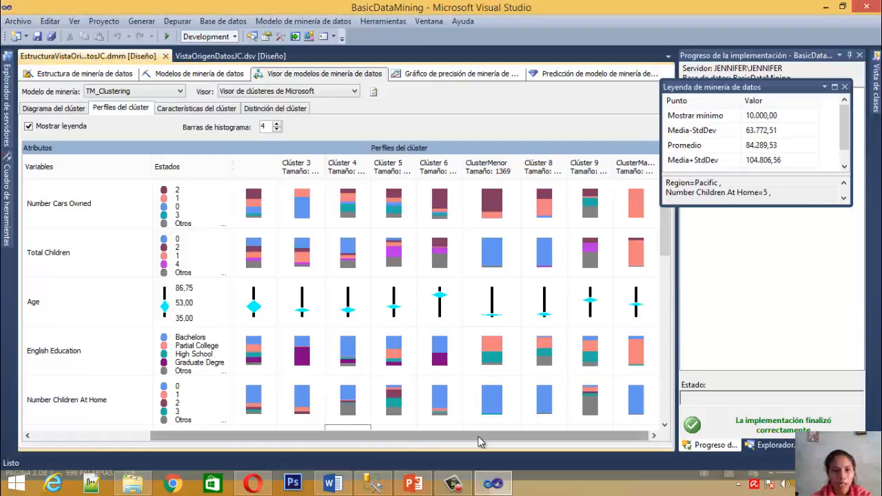
Inspect the Age statistics in the legend for the whole population and for ClusterMenor
{"action": "left_click", "coordinate": [80, 315]}
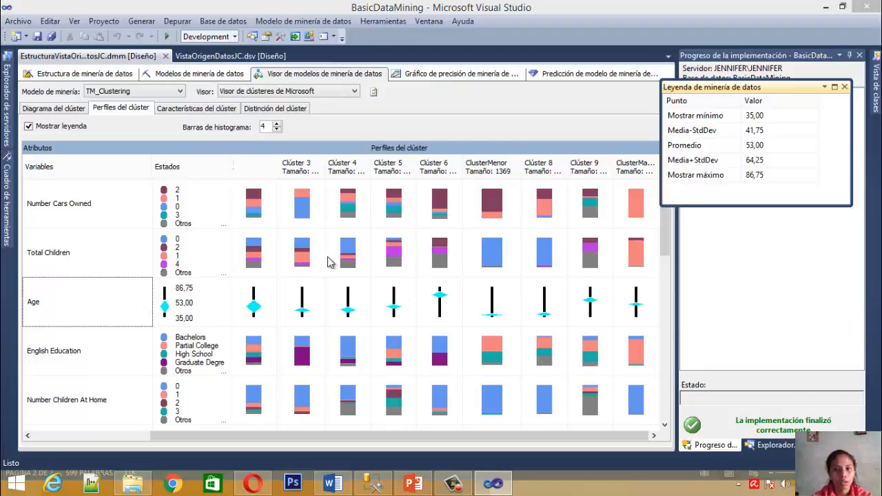
{"action": "left_click", "coordinate": [356, 255]}
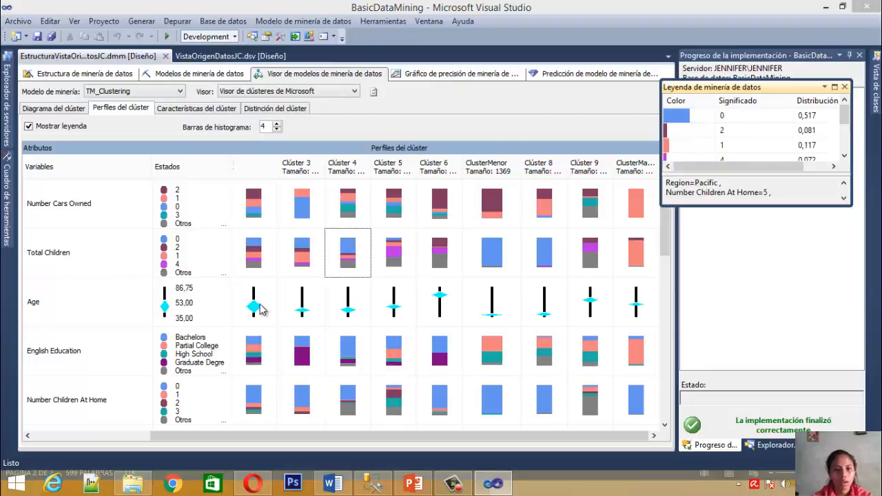
{"action": "left_click", "coordinate": [260, 310]}
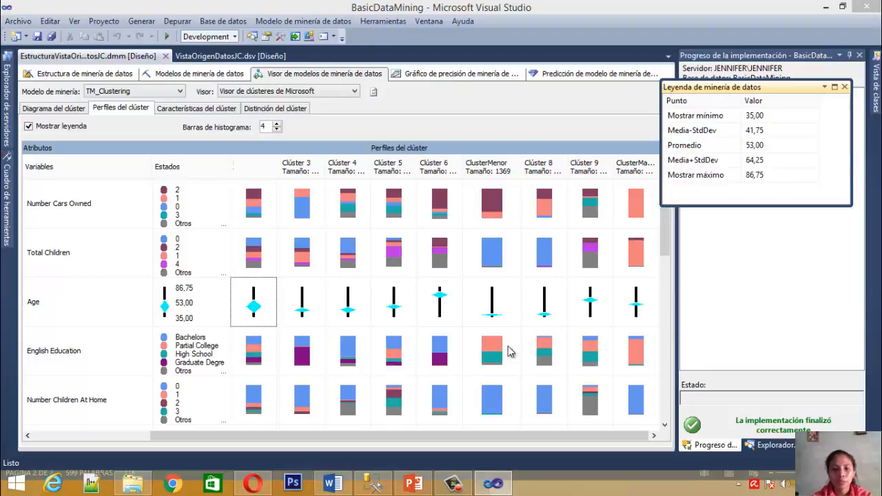
{"action": "mouse_move", "coordinate": [491, 319]}
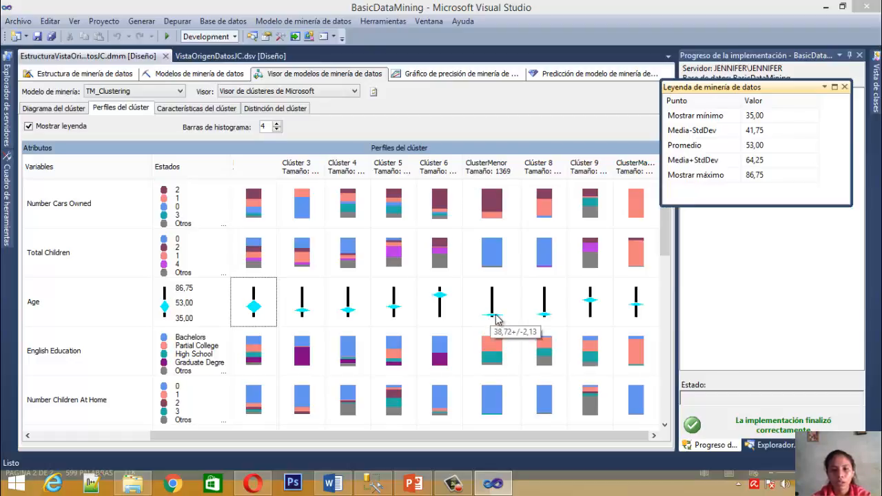
{"action": "left_click", "coordinate": [498, 320]}
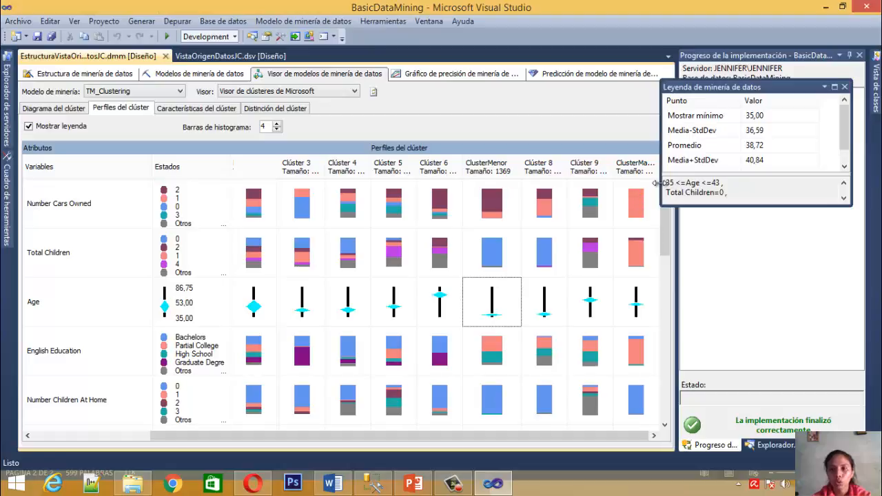
{"action": "left_click", "coordinate": [759, 118]}
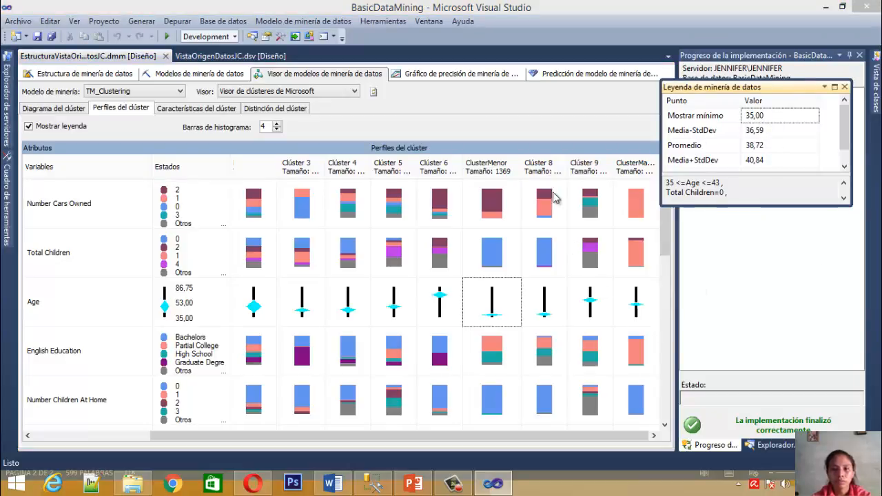
Compare the average Age of ClusterMayor with that of ClusterMenor in the legend
{"action": "left_click", "coordinate": [635, 312]}
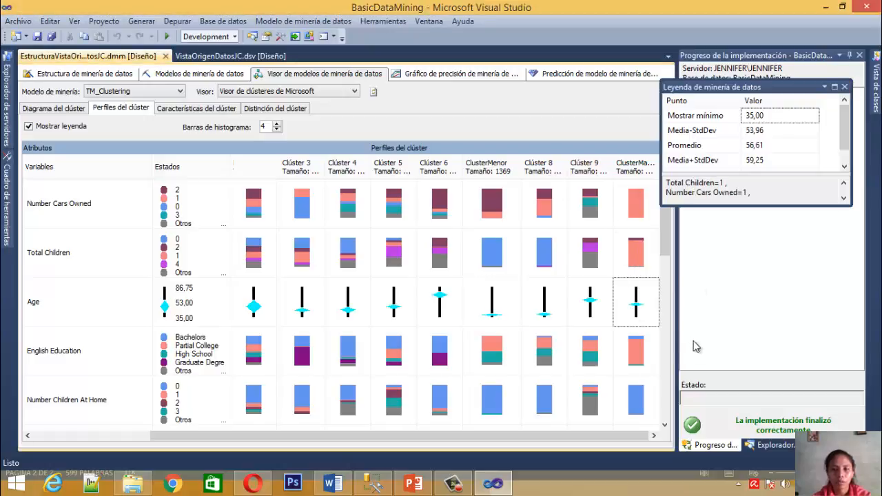
{"action": "left_click", "coordinate": [758, 150]}
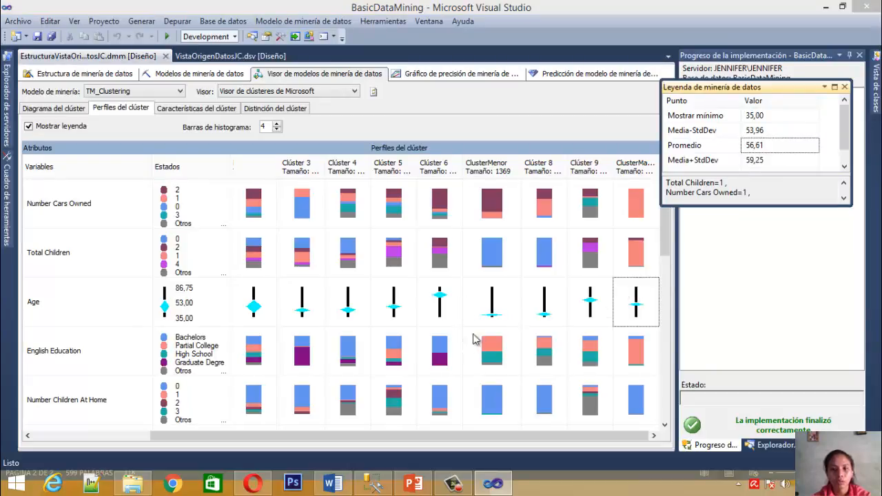
{"action": "left_click", "coordinate": [494, 318]}
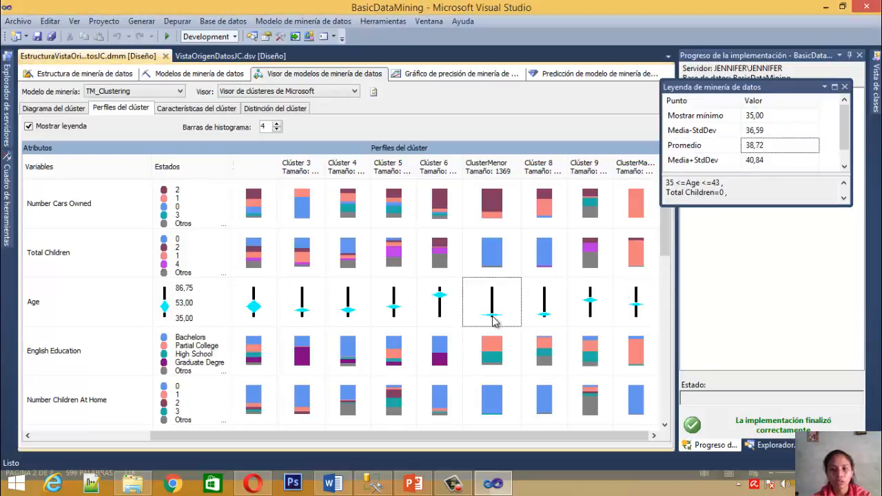
{"action": "left_click", "coordinate": [634, 307]}
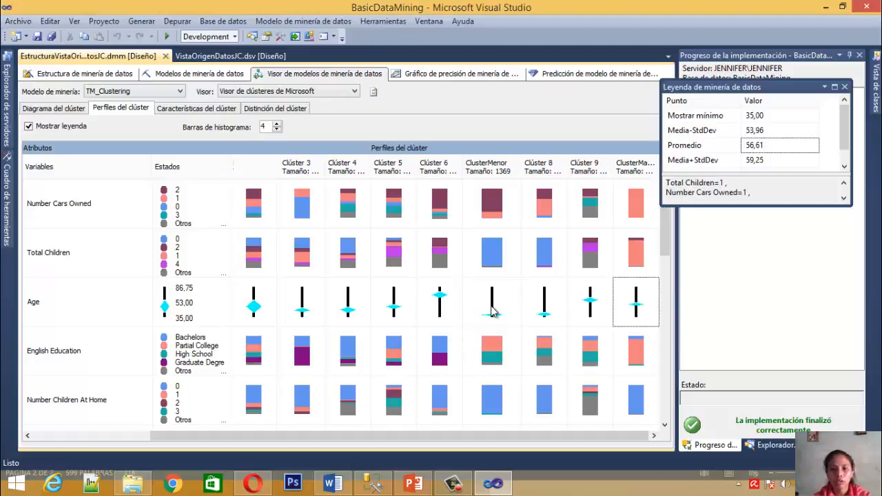
{"action": "left_click", "coordinate": [492, 311]}
{"action": "left_click", "coordinate": [640, 306]}
{"action": "left_click", "coordinate": [502, 320]}
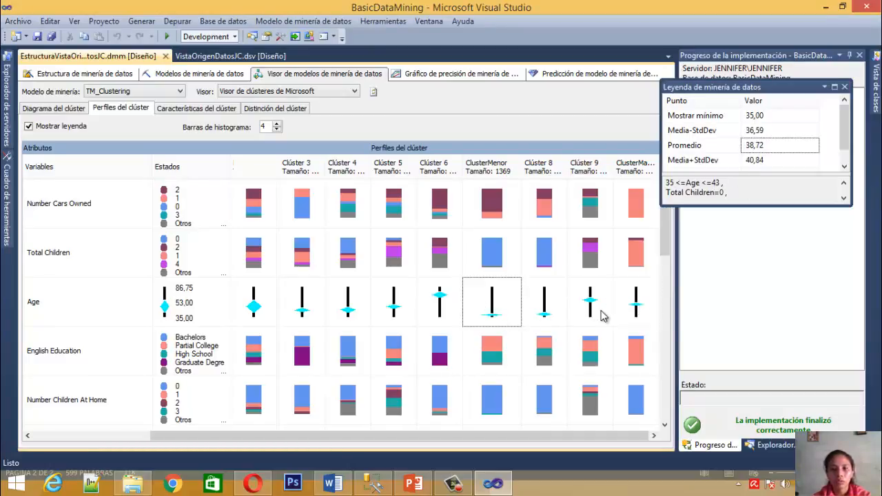
{"action": "left_click", "coordinate": [637, 317]}
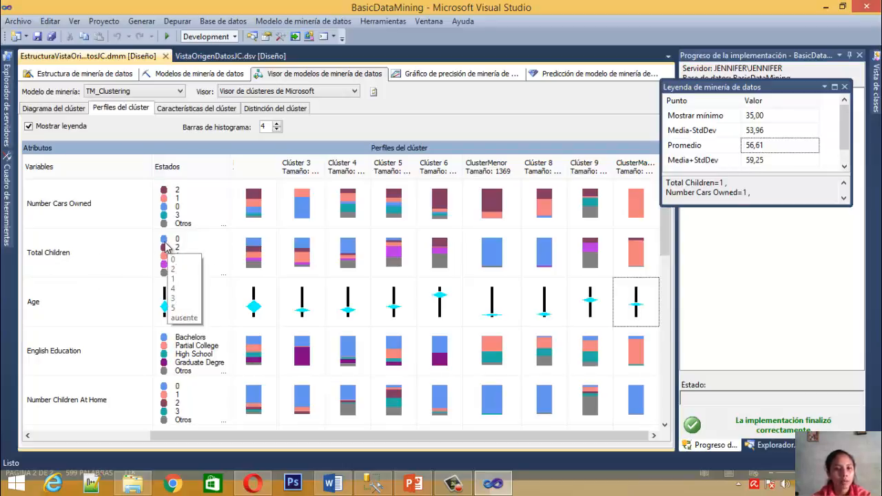
Inspect the Total Children distribution in the legend for the whole population, along with the attribute's list of states
{"action": "left_click", "coordinate": [252, 254]}
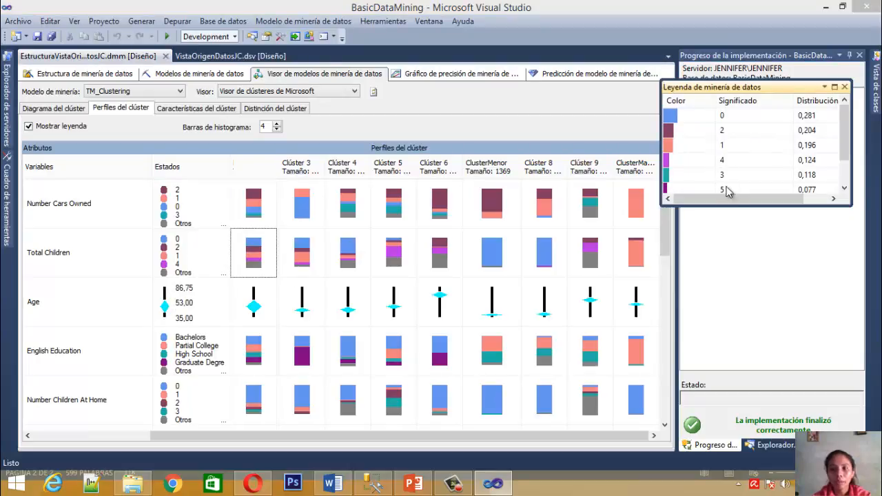
{"action": "left_click_drag", "start_coordinate": [725, 200], "coordinate": [675, 213]}
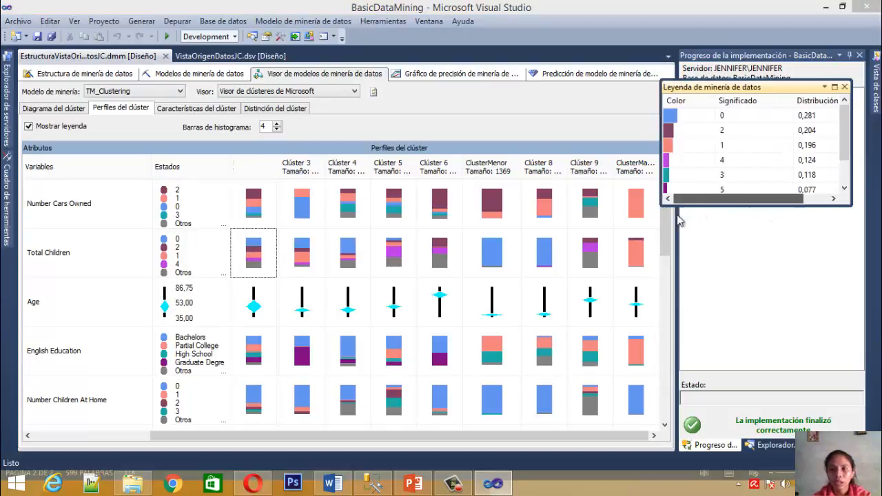
{"action": "left_click", "coordinate": [809, 119]}
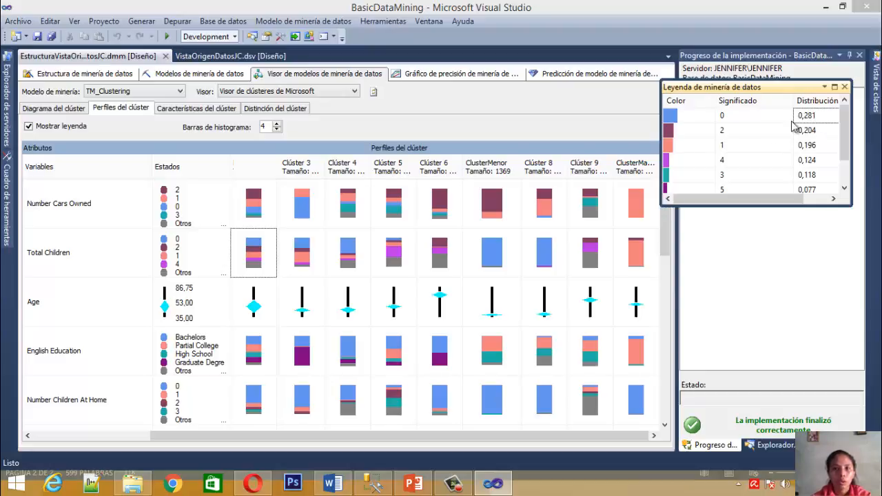
{"action": "left_click", "coordinate": [171, 268]}
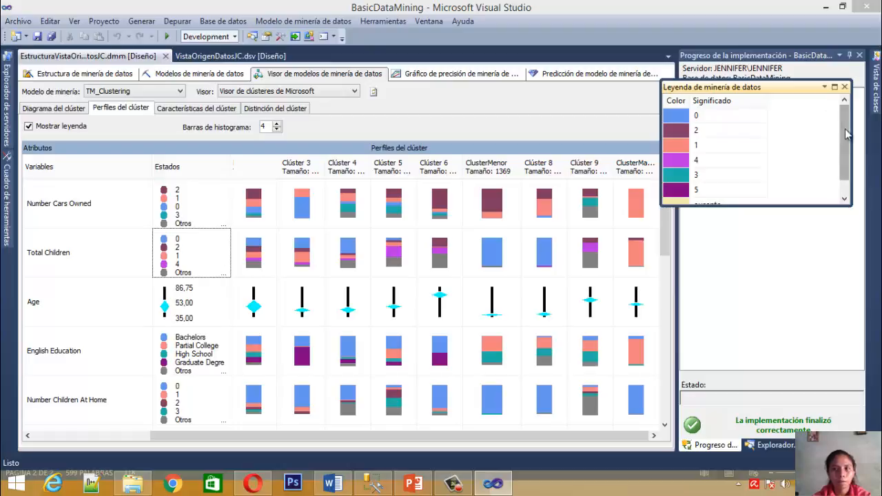
{"action": "left_click", "coordinate": [253, 293]}
{"action": "left_click", "coordinate": [254, 252]}
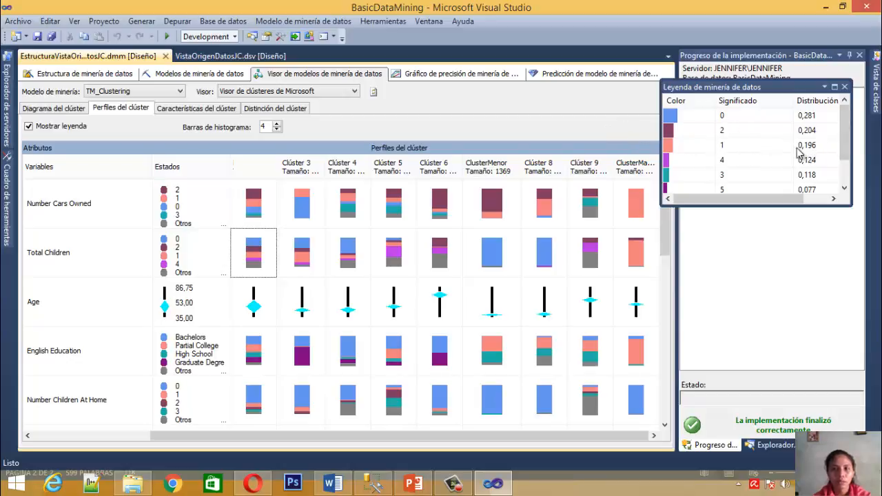
Compare Clúster 3's Total Children distribution with the whole population's, checking the legend entries for 2, 4 and 5 children
{"action": "left_click", "coordinate": [317, 255]}
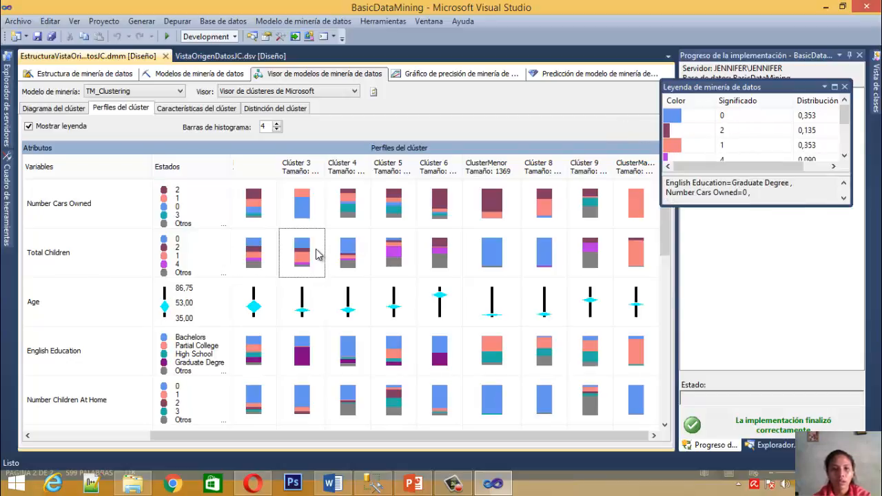
{"action": "left_click", "coordinate": [254, 255]}
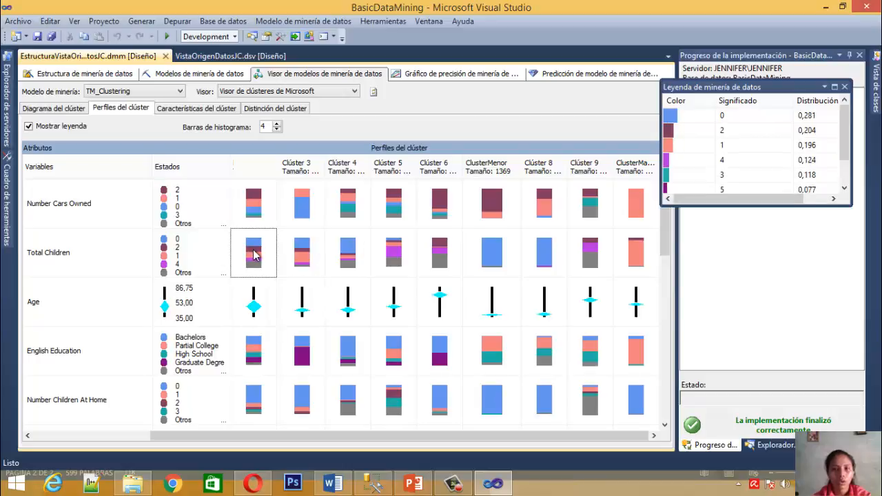
{"action": "left_click", "coordinate": [724, 131]}
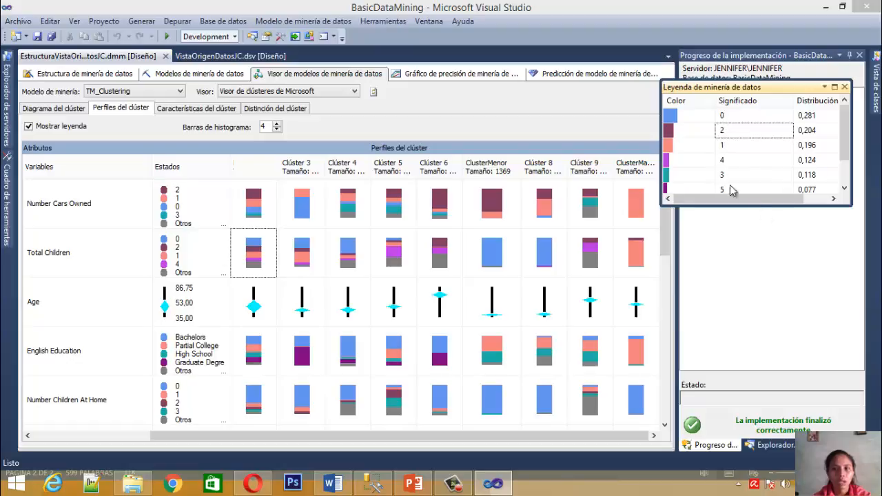
{"action": "left_click", "coordinate": [723, 162]}
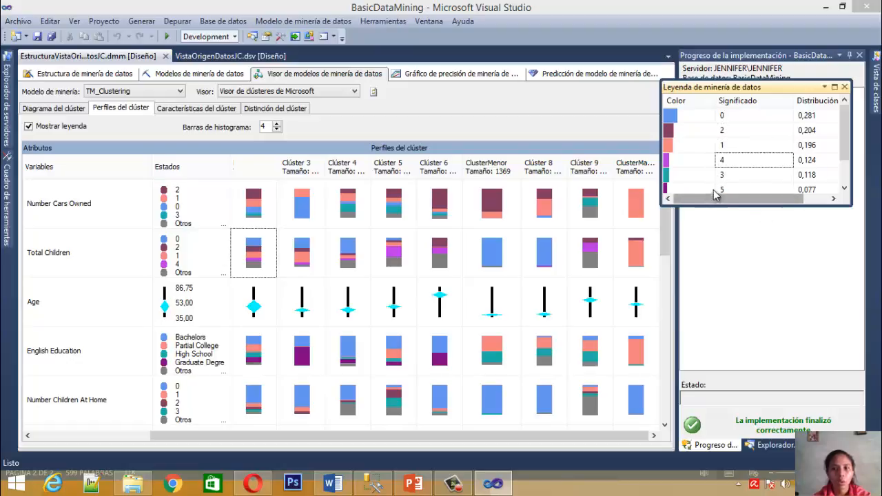
{"action": "left_click", "coordinate": [724, 191]}
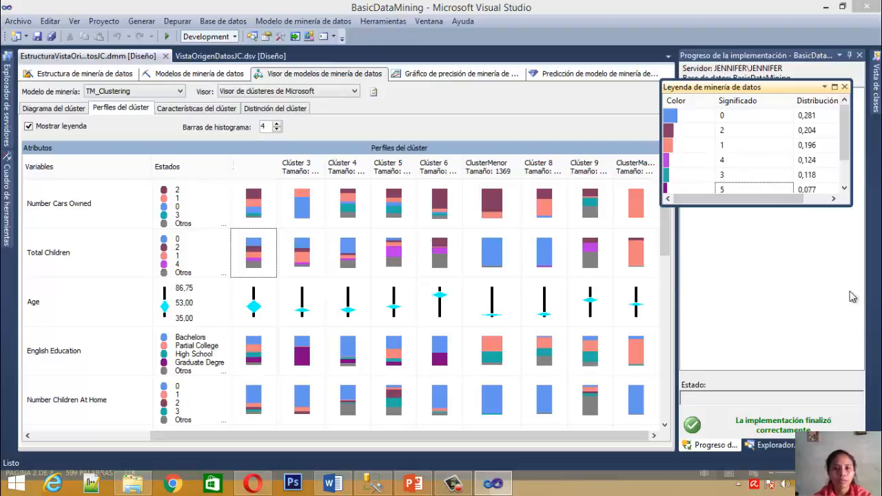
Check the Number Cars Owned distribution for Clúster 3 and close the mining legend
{"action": "left_click", "coordinate": [307, 219]}
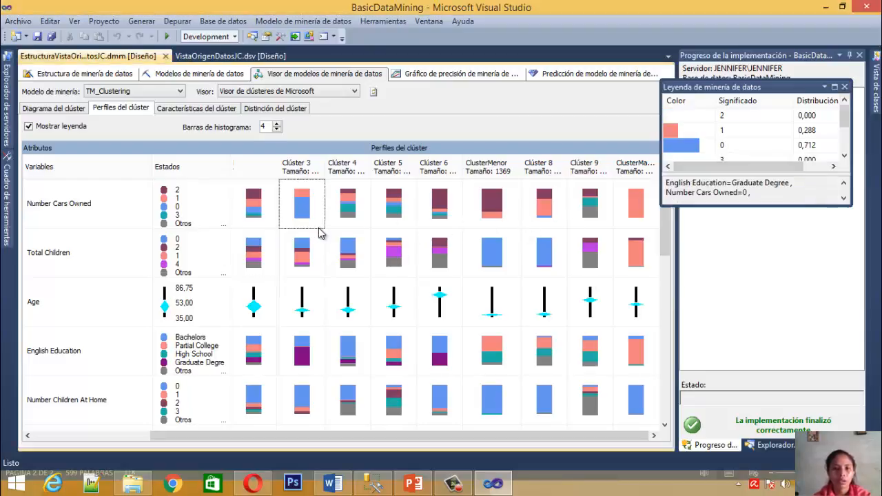
{"action": "left_click", "coordinate": [844, 87]}
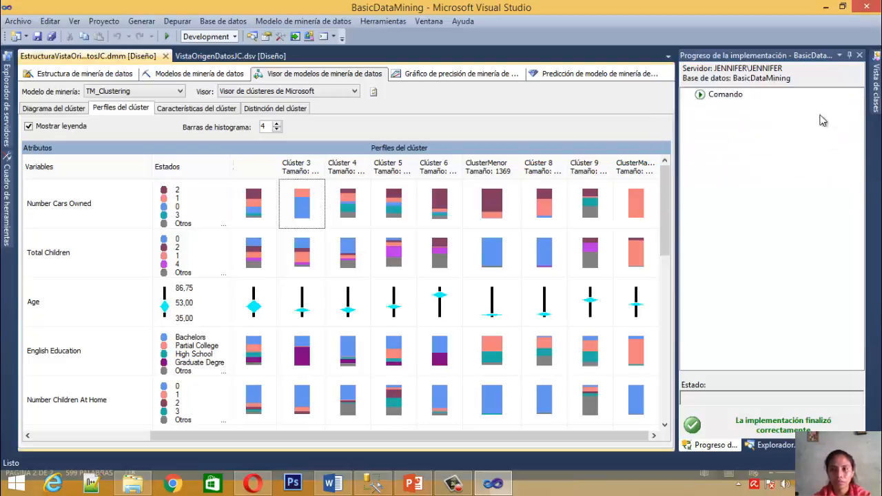
Examine the Gender attribute at the end of the cluster profiles, comparing the whole population with Clúster 3
{"action": "left_click_drag", "start_coordinate": [664, 196], "coordinate": [674, 355]}
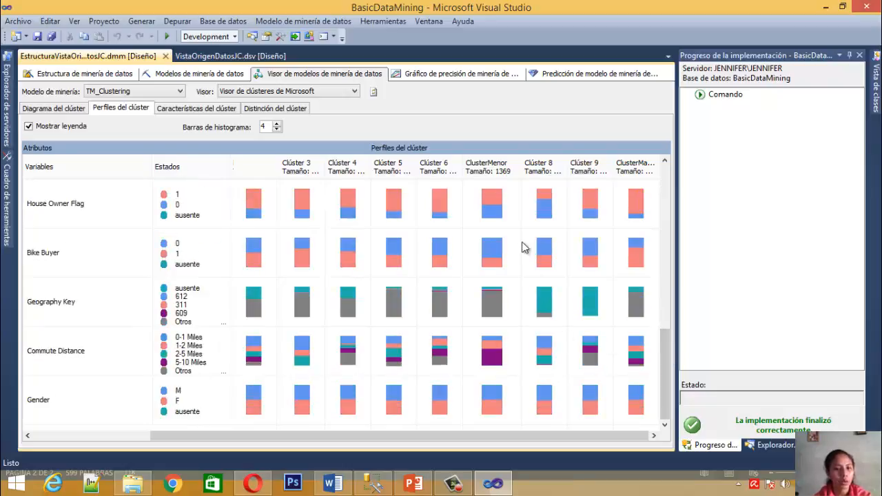
{"action": "left_click", "coordinate": [257, 401]}
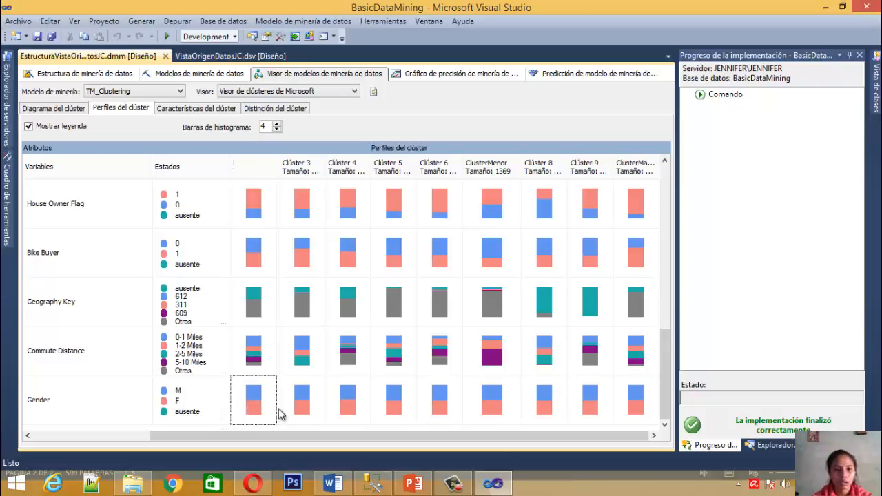
{"action": "left_click", "coordinate": [301, 408]}
{"action": "left_click", "coordinate": [246, 400]}
{"action": "left_click", "coordinate": [296, 397]}
{"action": "left_click", "coordinate": [168, 403]}
{"action": "left_click", "coordinate": [259, 404]}
{"action": "left_click", "coordinate": [310, 412]}
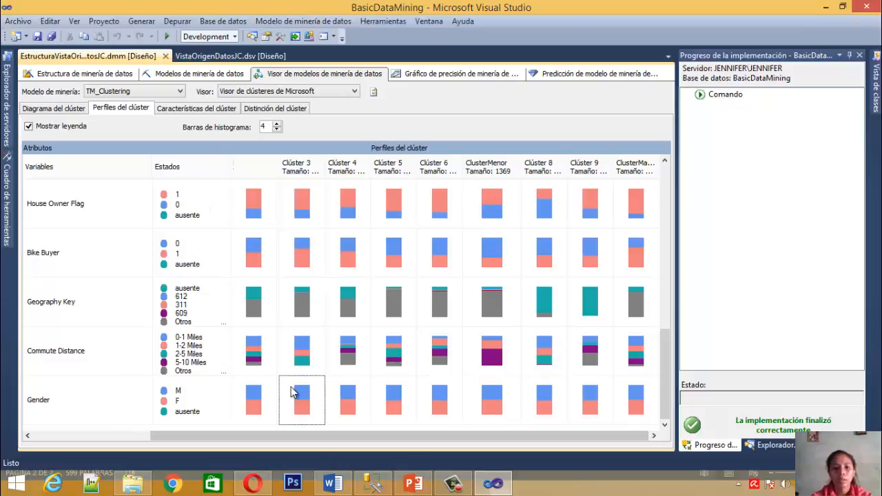
Display the cluster characteristics for ClusterMayor in place of the whole population
{"action": "left_click", "coordinate": [181, 111]}
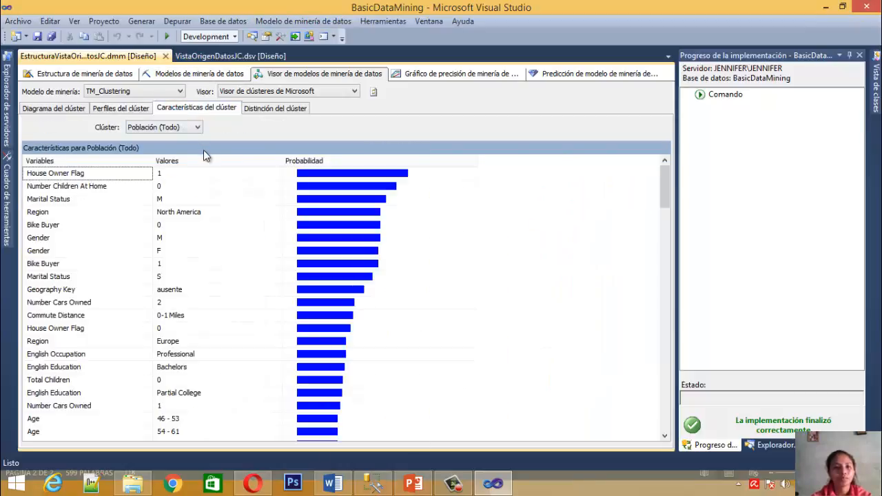
{"action": "left_click", "coordinate": [168, 130]}
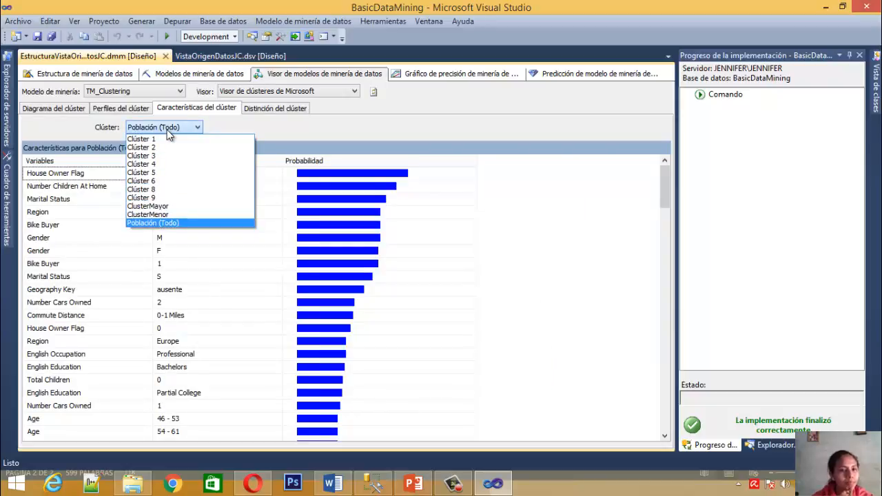
{"action": "left_click", "coordinate": [175, 205]}
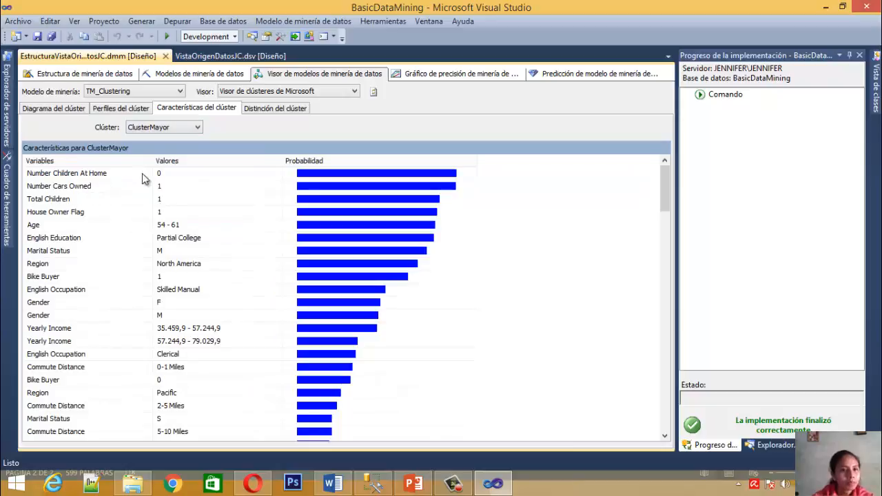
Examine the values and probabilities of Number Children At Home and Number Cars Owned in ClusterMayor's characteristics
{"action": "left_click", "coordinate": [110, 179]}
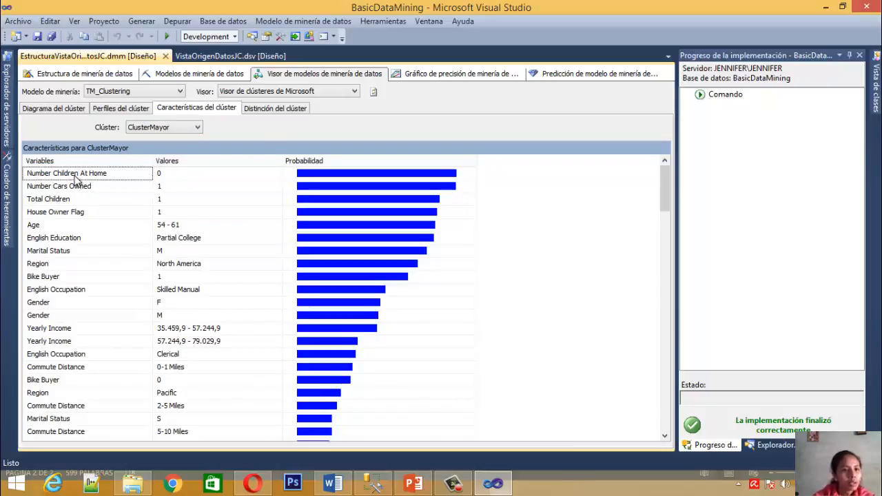
{"action": "left_click", "coordinate": [206, 173]}
{"action": "left_click", "coordinate": [346, 177]}
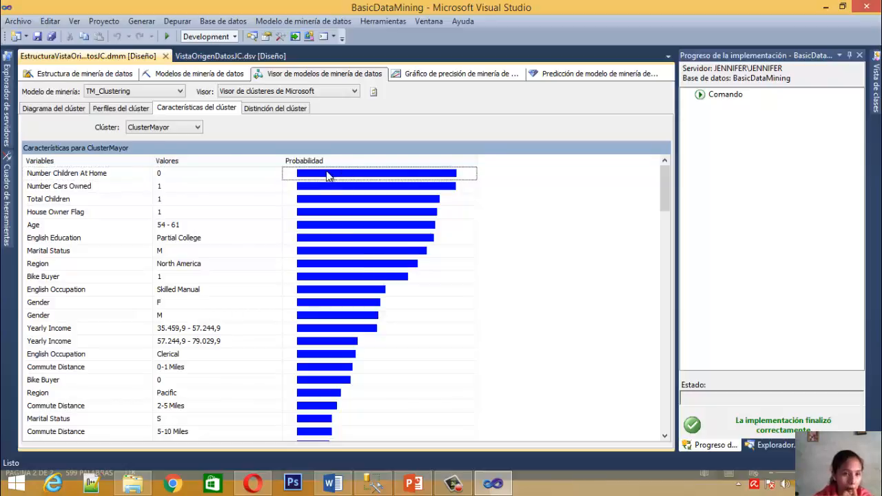
{"action": "left_click", "coordinate": [100, 190]}
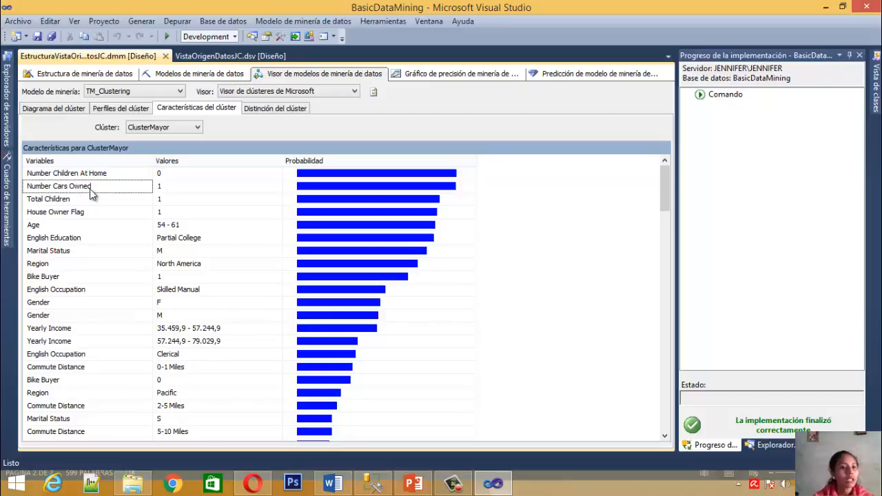
{"action": "left_click", "coordinate": [232, 189]}
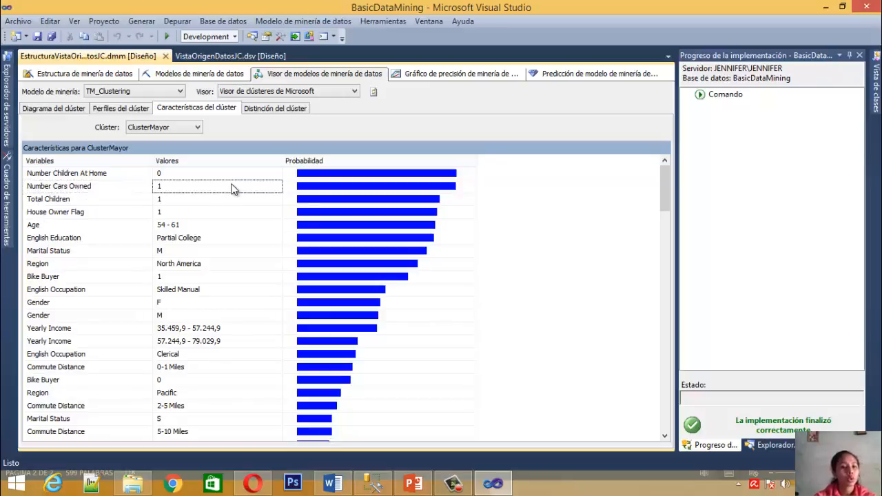
{"action": "left_click", "coordinate": [89, 183]}
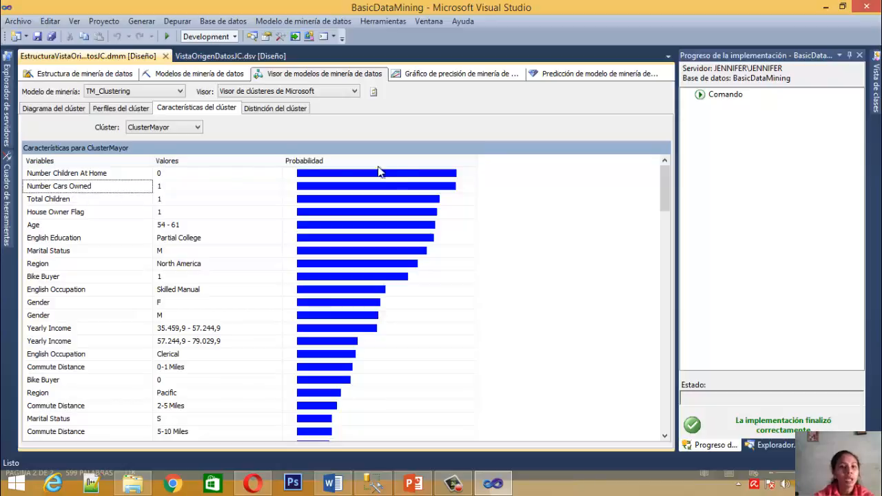
{"action": "left_click", "coordinate": [377, 192]}
{"action": "left_click", "coordinate": [349, 177]}
{"action": "left_click", "coordinate": [349, 186]}
Examine the Total Children and House Owner Flag values and their probability bars for ClusterMayor
{"action": "left_click", "coordinate": [58, 199]}
{"action": "left_click", "coordinate": [176, 198]}
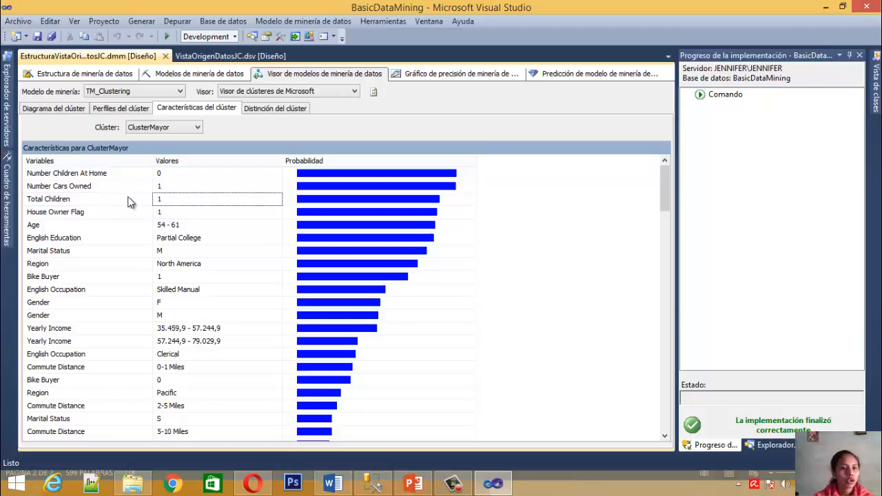
{"action": "left_click", "coordinate": [403, 200]}
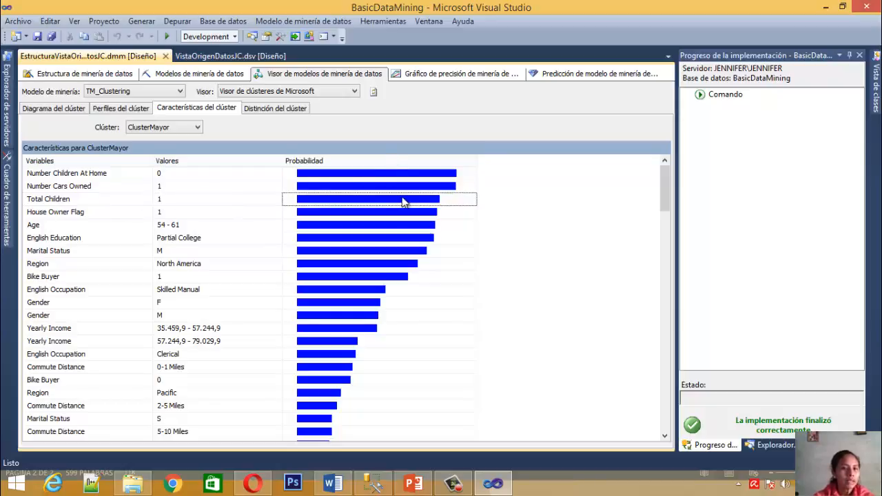
{"action": "left_click", "coordinate": [190, 201]}
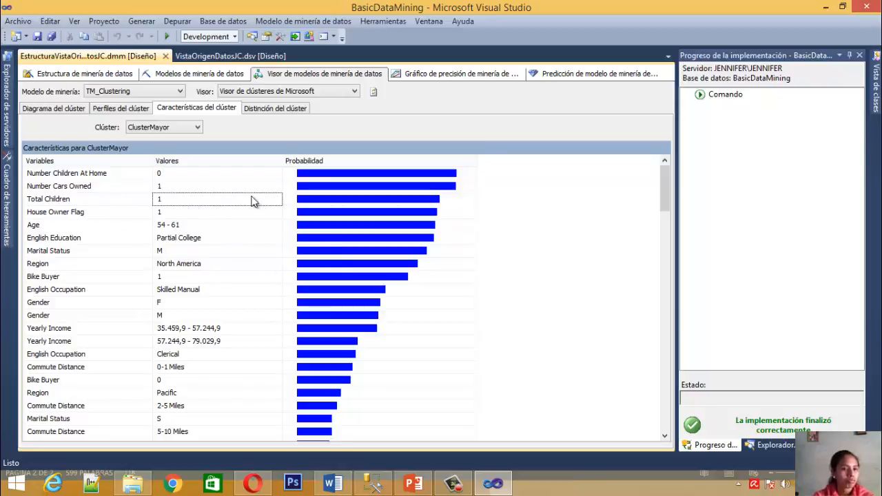
{"action": "left_click", "coordinate": [158, 211]}
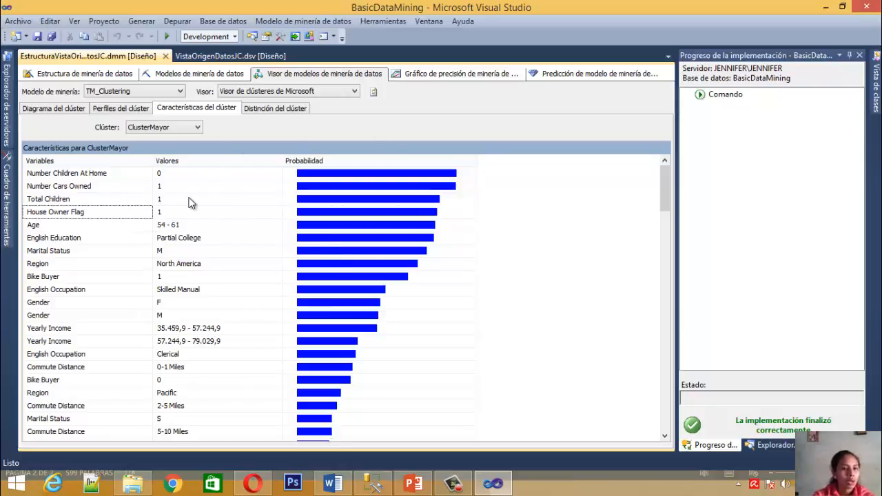
{"action": "left_click", "coordinate": [417, 215]}
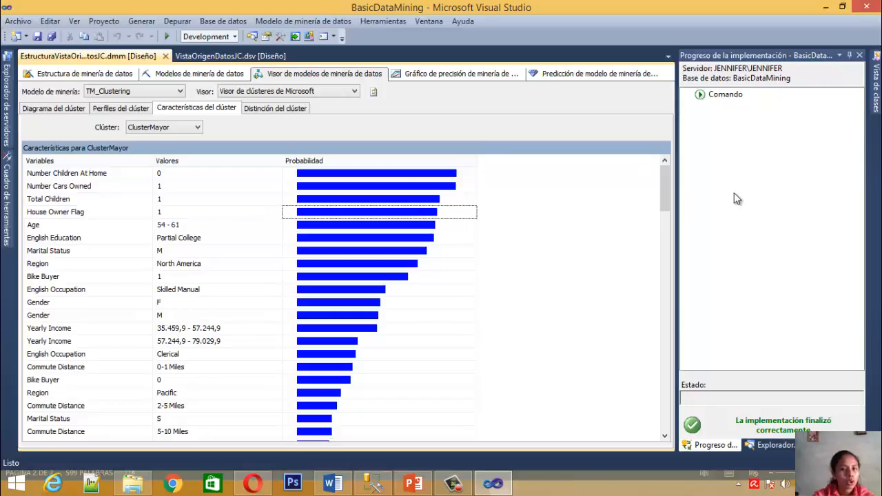
Review ClusterMayor's less probable characteristics, checking the probability of the 46 - 53 Age range, and return to the start of the list
{"action": "mouse_move", "coordinate": [670, 184]}
{"action": "left_mouse_down"}
{"action": "mouse_move", "coordinate": [672, 196]}
{"action": "mouse_move", "coordinate": [676, 187]}
{"action": "left_mouse_up"}
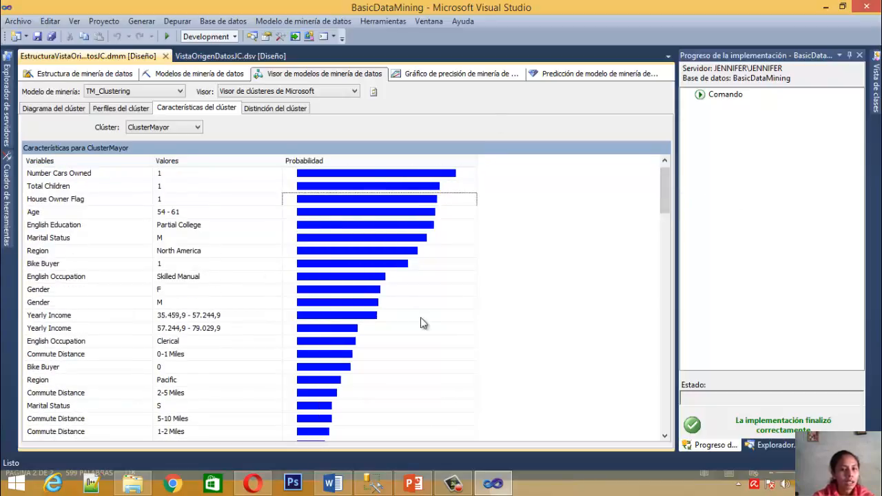
{"action": "left_click_drag", "start_coordinate": [667, 188], "coordinate": [664, 213]}
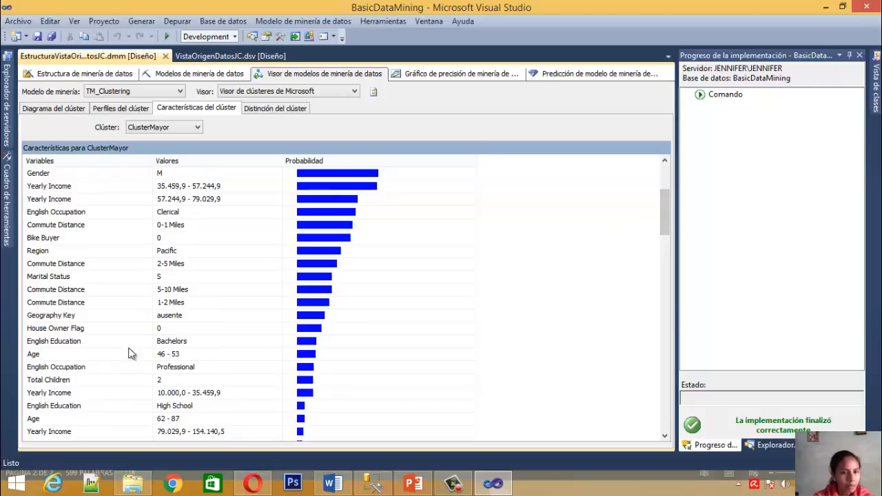
{"action": "left_click", "coordinate": [84, 354]}
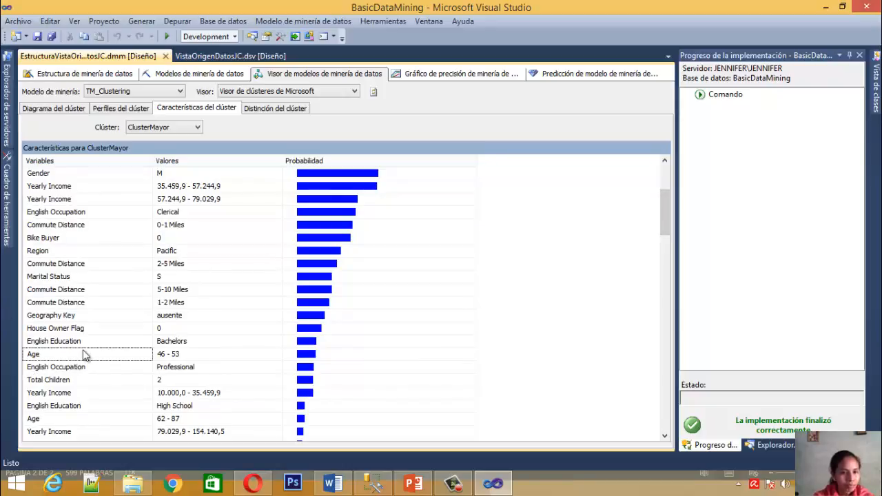
{"action": "left_click", "coordinate": [169, 357]}
{"action": "left_click", "coordinate": [55, 356]}
{"action": "left_click", "coordinate": [164, 355]}
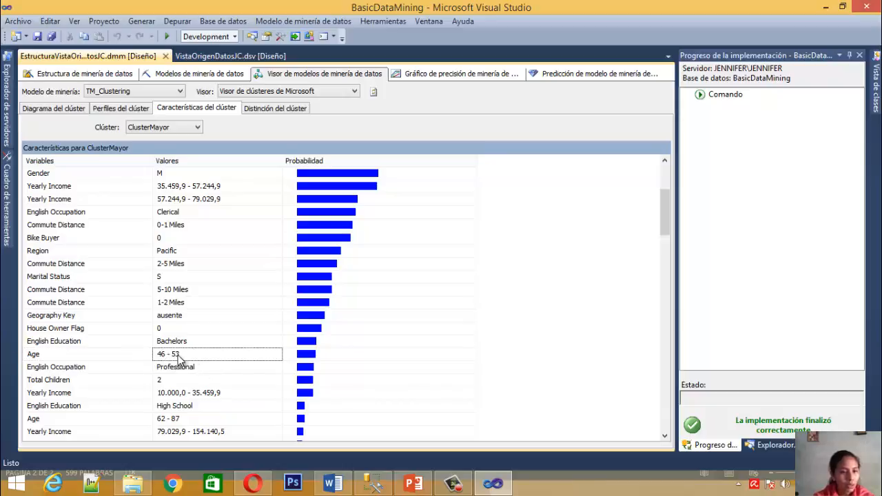
{"action": "left_click", "coordinate": [318, 361]}
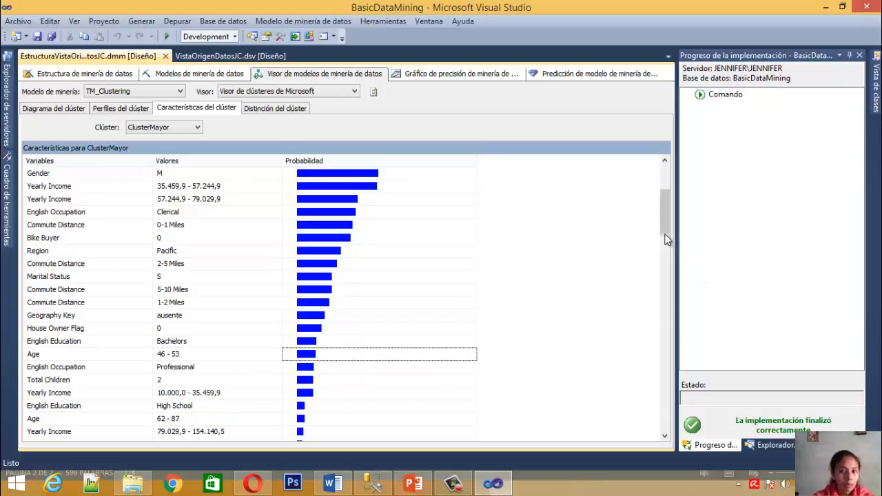
{"action": "mouse_move", "coordinate": [666, 225]}
{"action": "left_mouse_down"}
{"action": "mouse_move", "coordinate": [668, 201]}
{"action": "mouse_move", "coordinate": [669, 235]}
{"action": "mouse_move", "coordinate": [669, 210]}
{"action": "mouse_move", "coordinate": [670, 223]}
{"action": "left_mouse_up"}
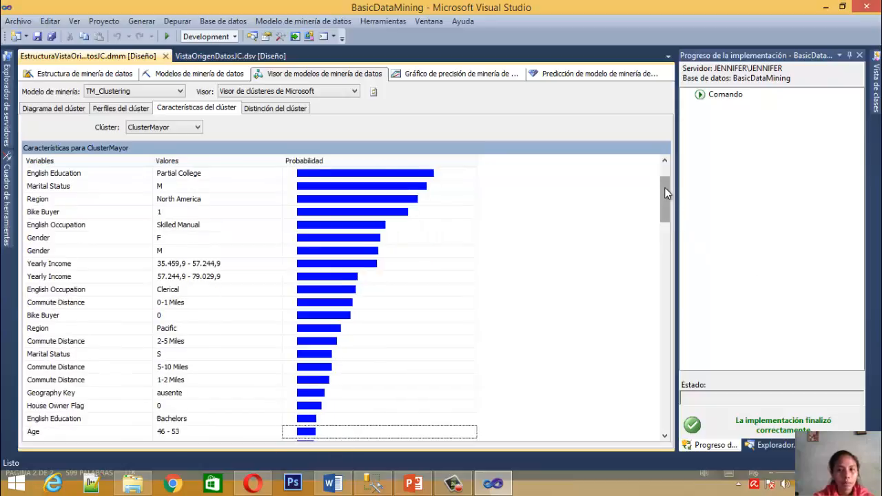
{"action": "left_click_drag", "start_coordinate": [665, 188], "coordinate": [665, 177]}
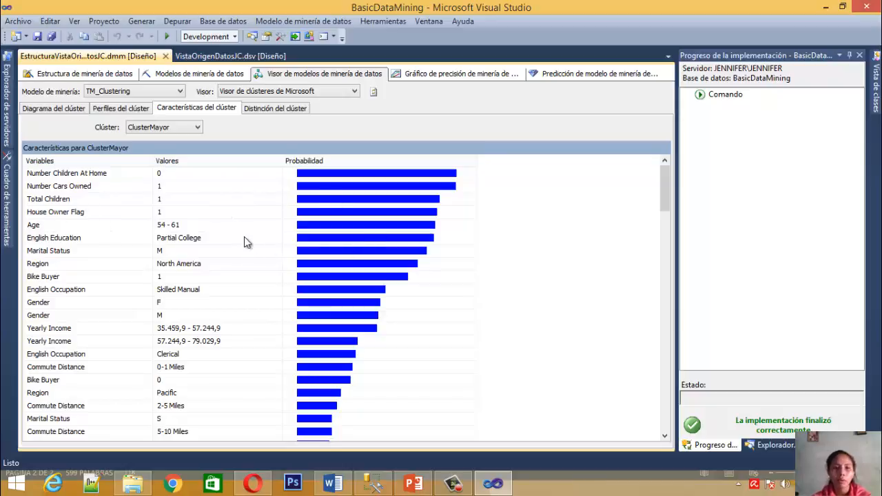
Examine the Gender values F and M and their probabilities in ClusterMayor's characteristics, and return to the start of the list
{"action": "mouse_move", "coordinate": [664, 186]}
{"action": "left_mouse_down"}
{"action": "mouse_move", "coordinate": [662, 273]}
{"action": "mouse_move", "coordinate": [662, 200]}
{"action": "left_mouse_up"}
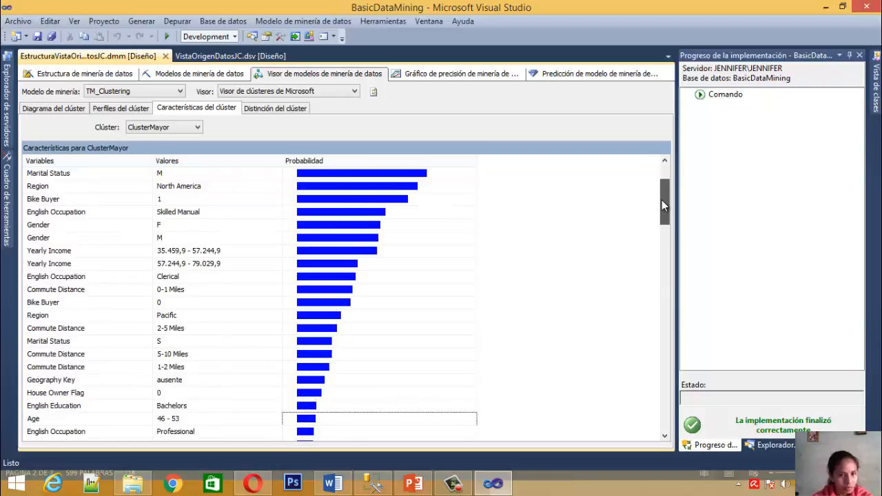
{"action": "left_click", "coordinate": [167, 227]}
{"action": "left_click", "coordinate": [112, 225]}
{"action": "left_click", "coordinate": [176, 216]}
{"action": "left_click", "coordinate": [186, 222]}
{"action": "left_click", "coordinate": [339, 229]}
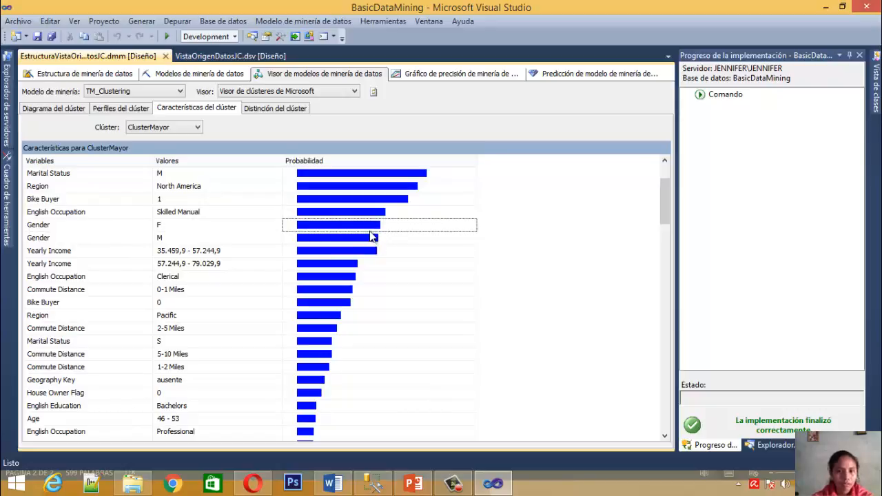
{"action": "left_click", "coordinate": [173, 229]}
{"action": "left_click", "coordinate": [175, 239]}
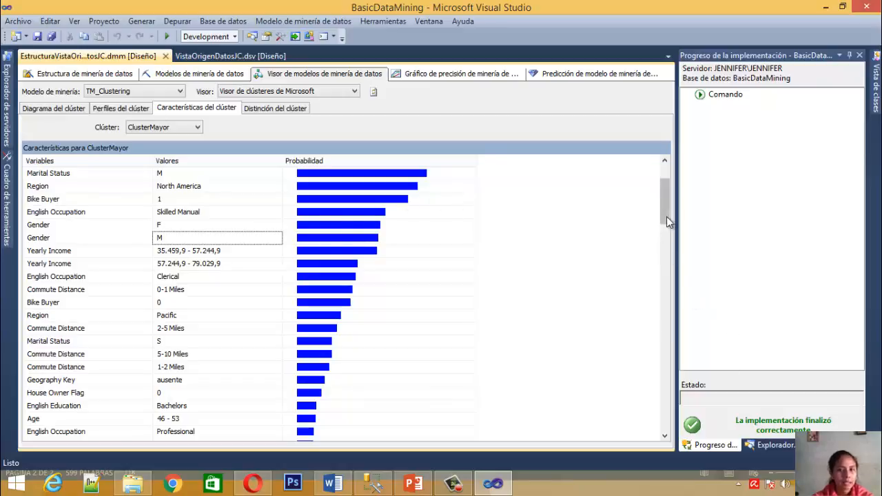
{"action": "left_click_drag", "start_coordinate": [669, 214], "coordinate": [665, 196]}
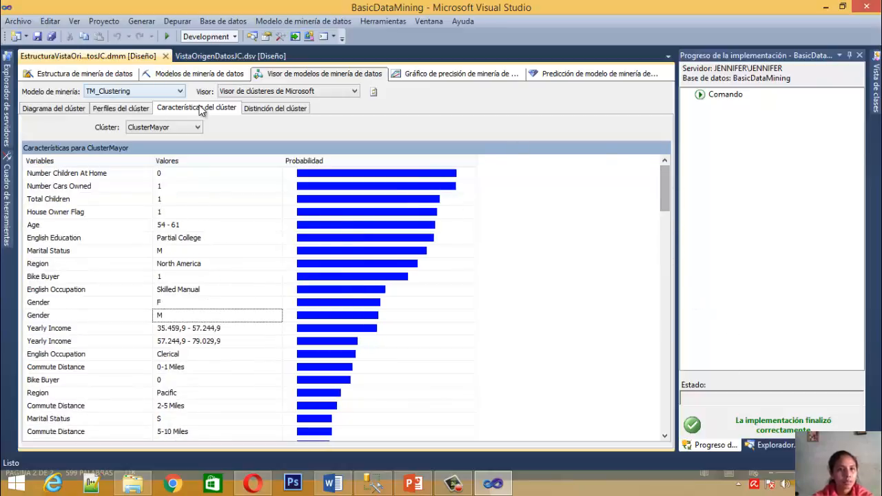
Display the cluster characteristics for ClusterMenor and examine its Region value and probability bar
{"action": "left_click", "coordinate": [171, 133]}
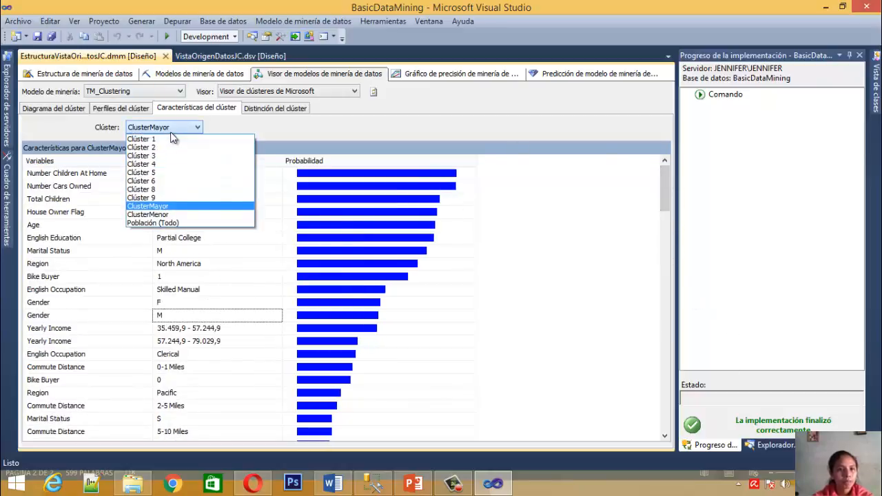
{"action": "left_click", "coordinate": [160, 214]}
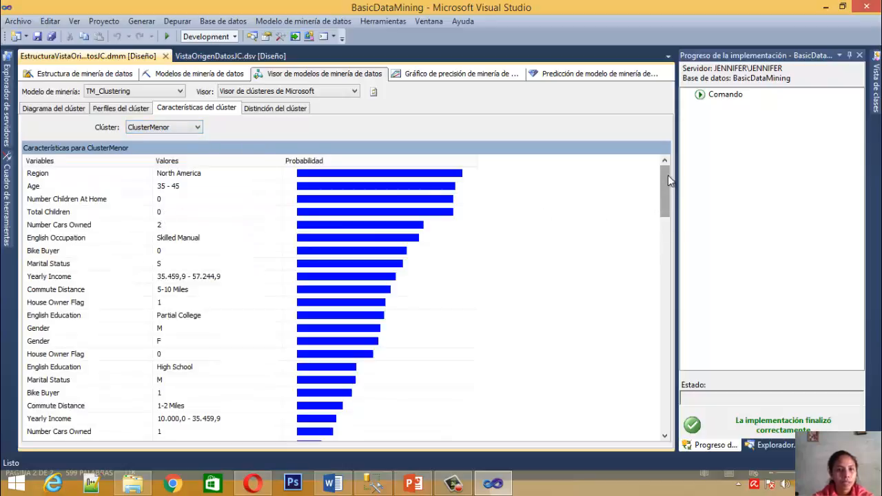
{"action": "left_click", "coordinate": [117, 176]}
{"action": "left_click", "coordinate": [190, 175]}
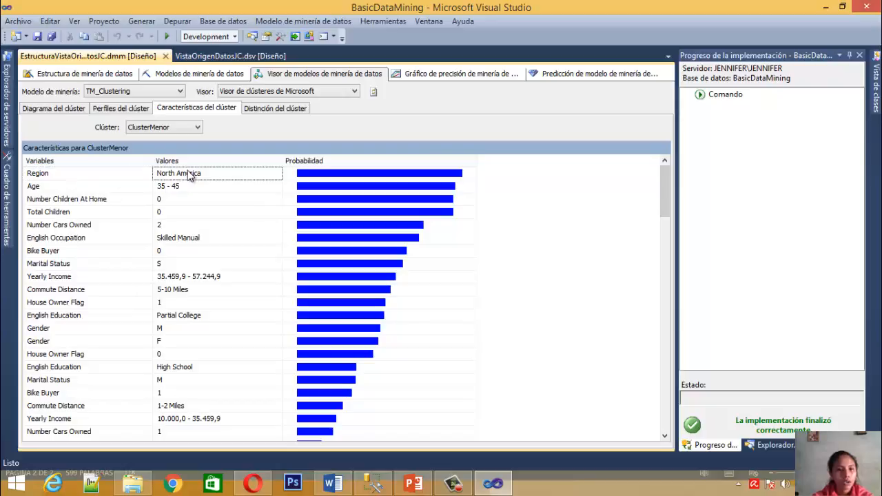
{"action": "left_click", "coordinate": [342, 178]}
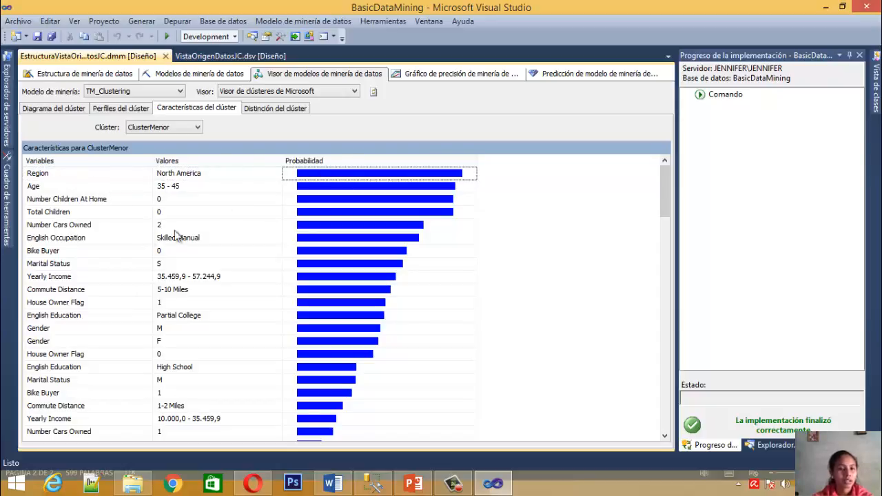
{"action": "left_click", "coordinate": [88, 188]}
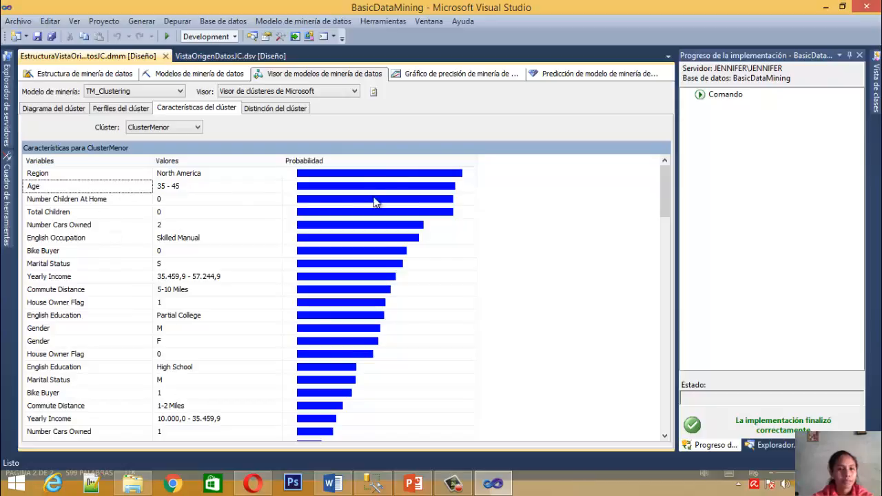
{"action": "left_click", "coordinate": [184, 175]}
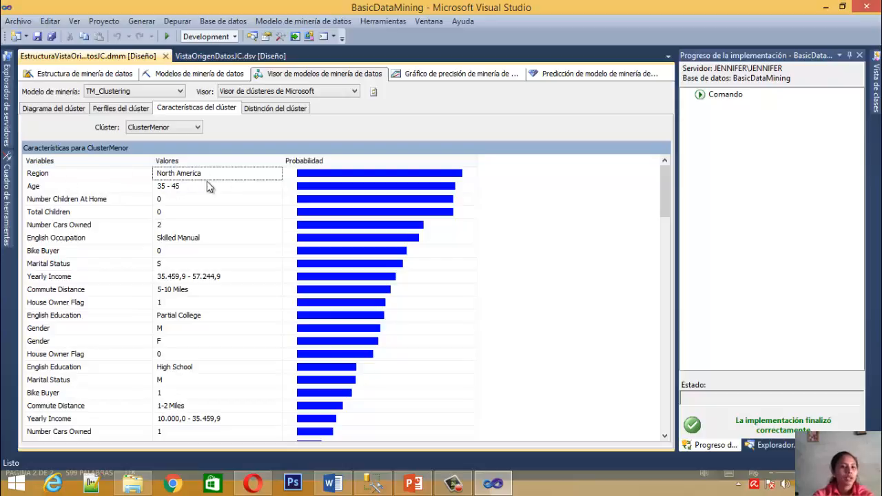
{"action": "left_click", "coordinate": [394, 173]}
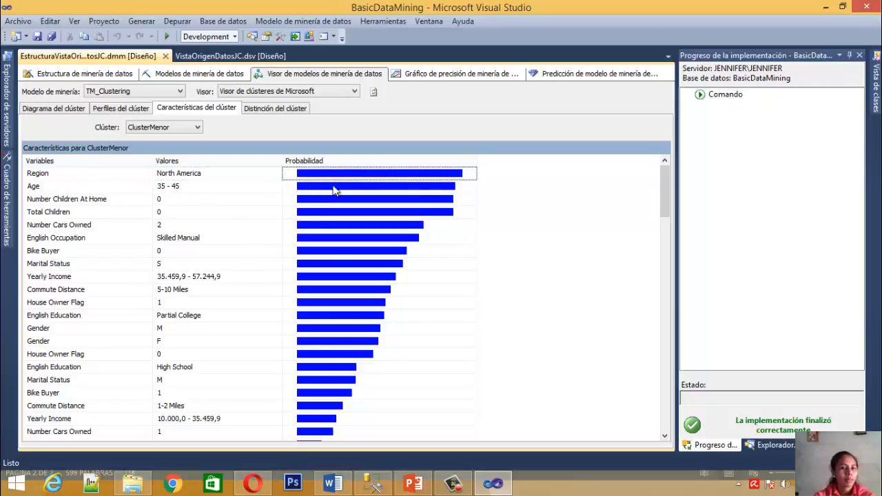
Examine the Age and Number Children At Home values and their probabilities for ClusterMenor
{"action": "left_click", "coordinate": [99, 189]}
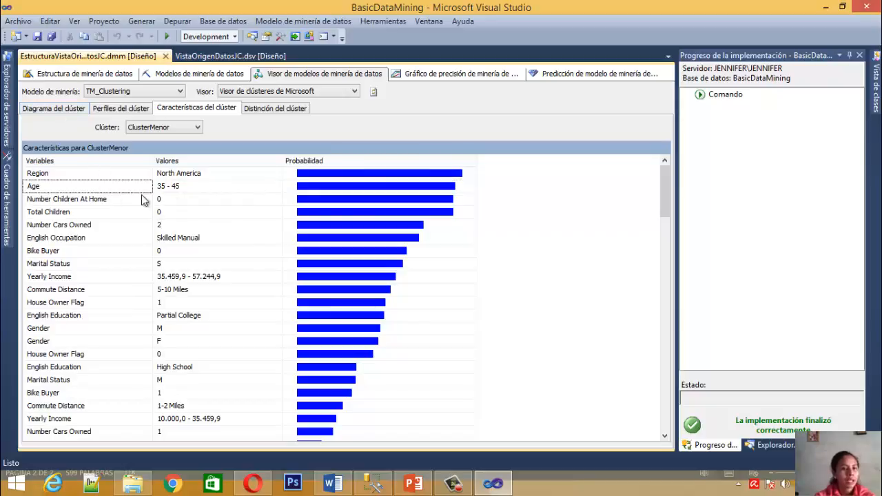
{"action": "left_click", "coordinate": [171, 188]}
{"action": "left_click", "coordinate": [413, 178]}
{"action": "left_click", "coordinate": [412, 184]}
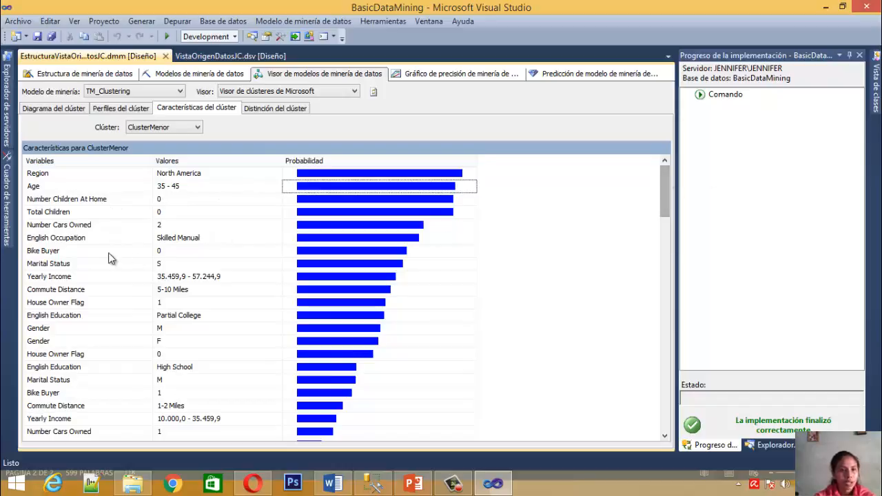
{"action": "left_click", "coordinate": [160, 200]}
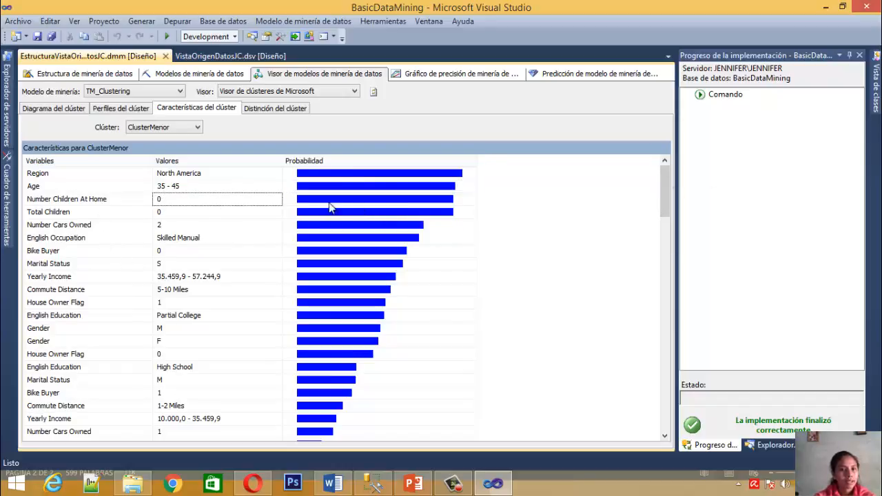
{"action": "left_click", "coordinate": [287, 200]}
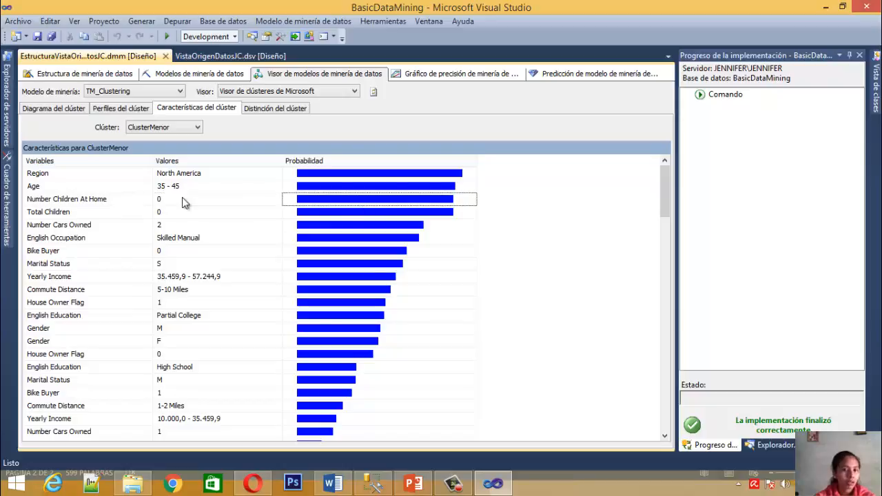
Display the cluster characteristics for the whole population, Población (Todo), in place of ClusterMenor
{"action": "left_click", "coordinate": [147, 129]}
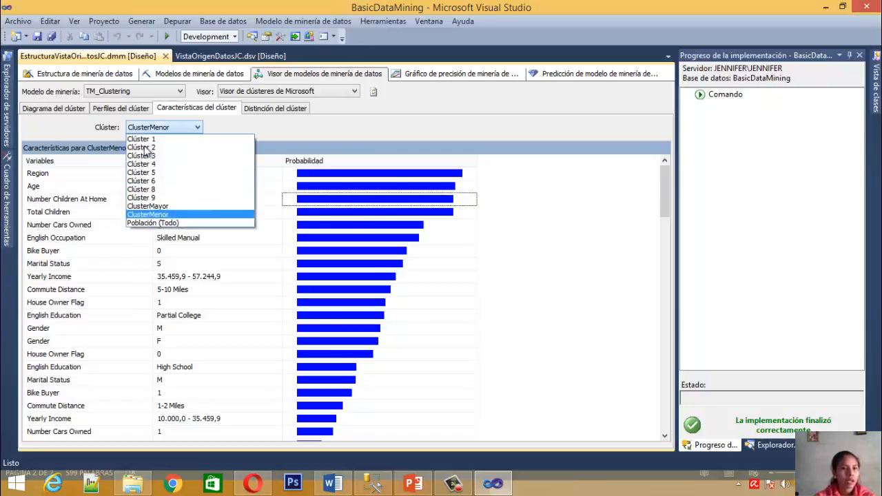
{"action": "left_click", "coordinate": [132, 223]}
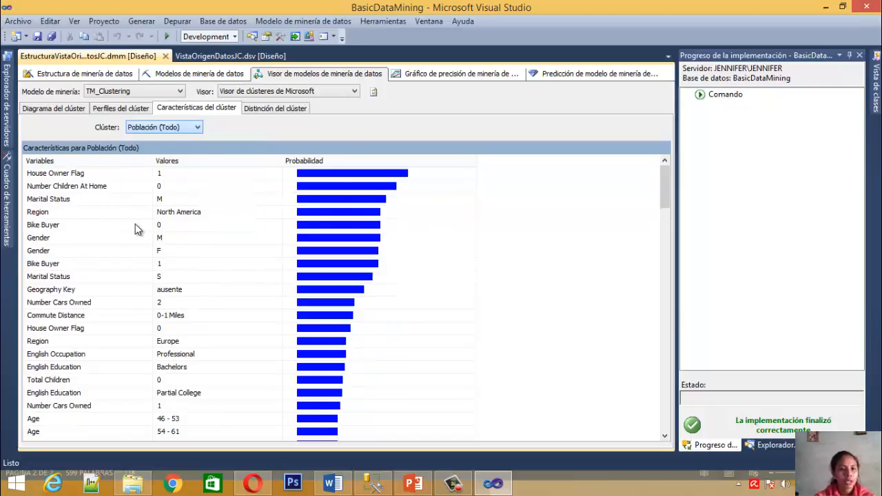
{"action": "left_click_drag", "start_coordinate": [665, 191], "coordinate": [673, 155]}
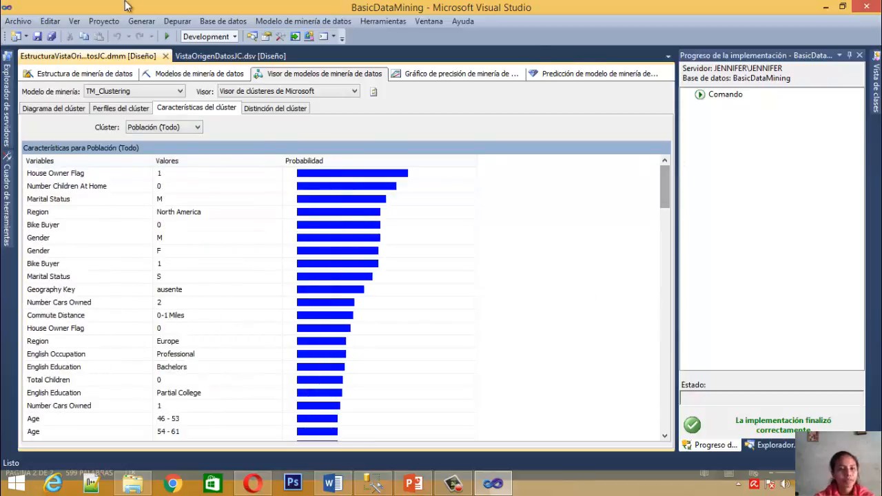
Open the cluster distinction view and compare ClusterMayor as cluster 1 against ClusterMenor as cluster 2
{"action": "left_click", "coordinate": [272, 106]}
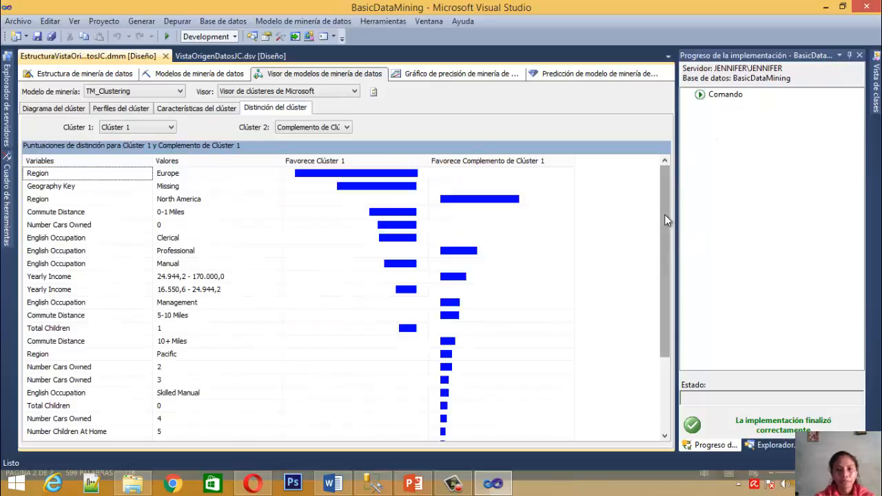
{"action": "left_click", "coordinate": [364, 173]}
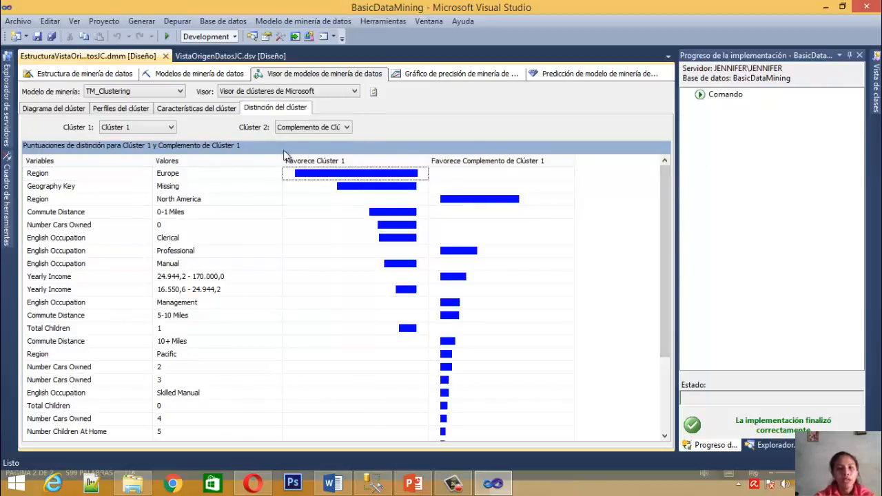
{"action": "left_click", "coordinate": [120, 127]}
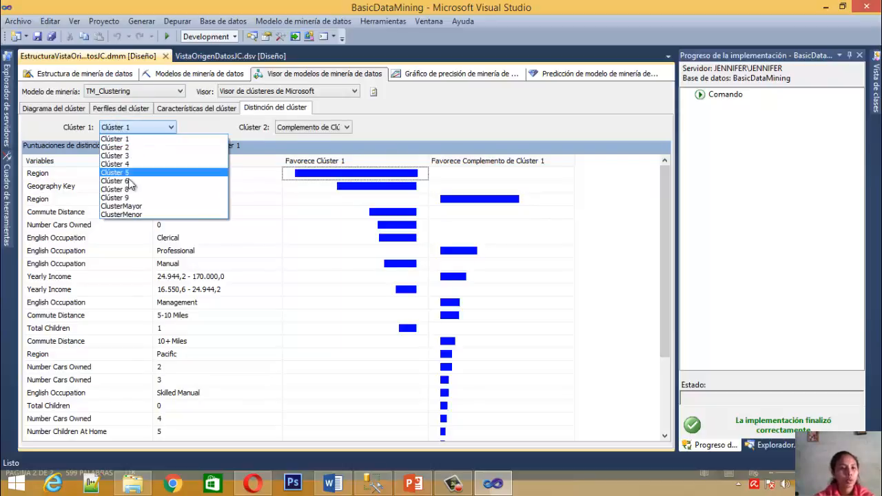
{"action": "left_click", "coordinate": [130, 207]}
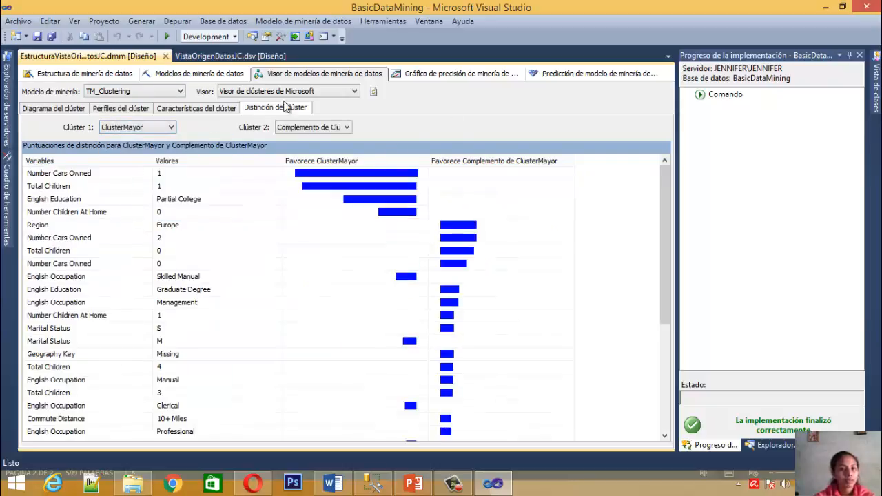
{"action": "left_click", "coordinate": [327, 130]}
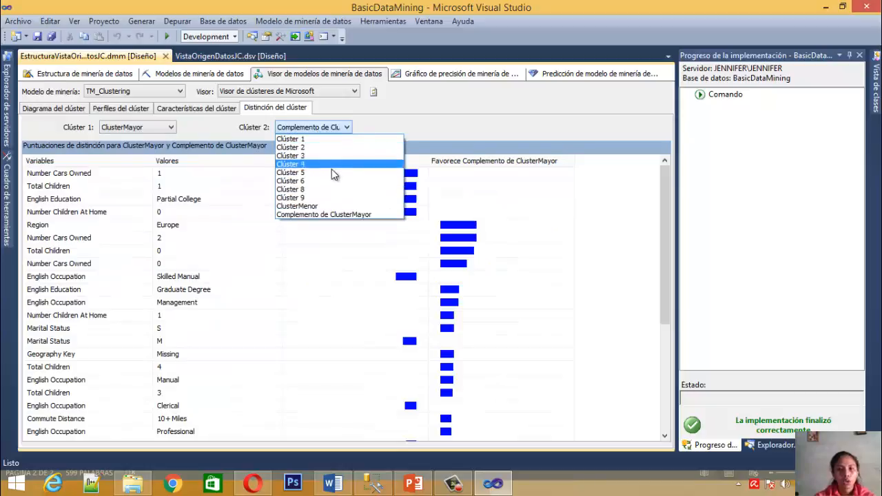
{"action": "left_click", "coordinate": [338, 206]}
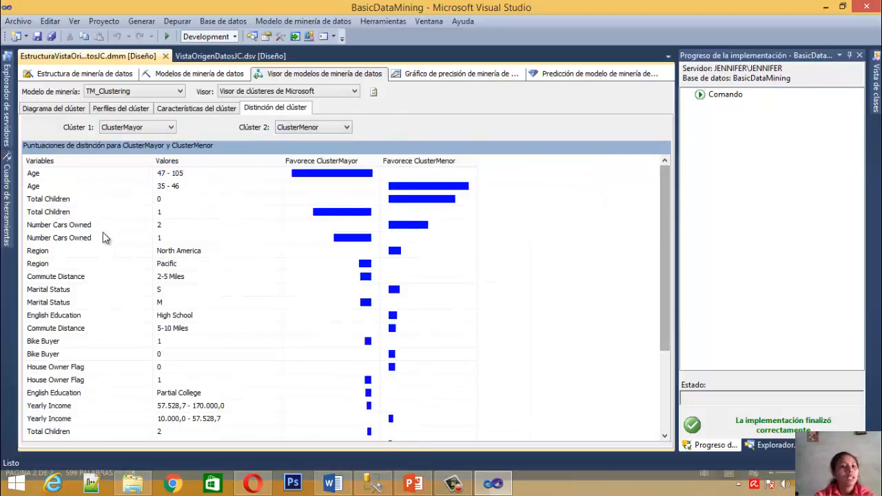
Examine which cluster the Age range 47 - 105 favours in the distinction scores
{"action": "left_click", "coordinate": [334, 186]}
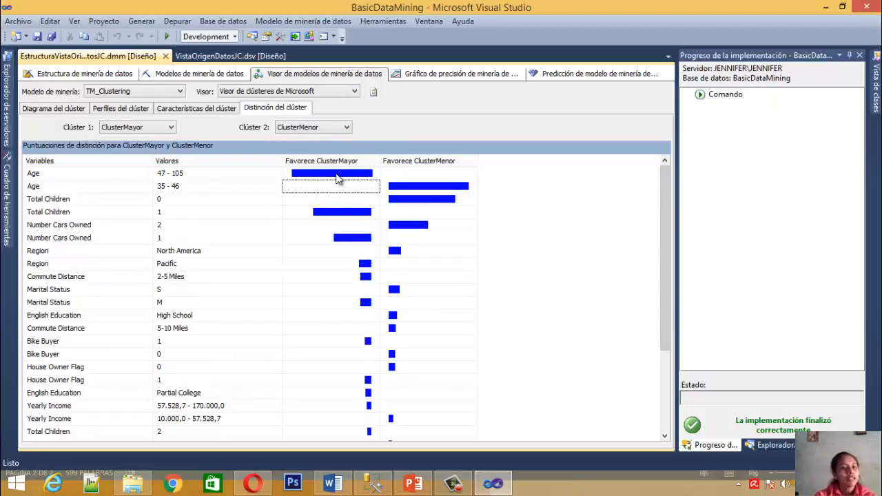
{"action": "left_click", "coordinate": [338, 173]}
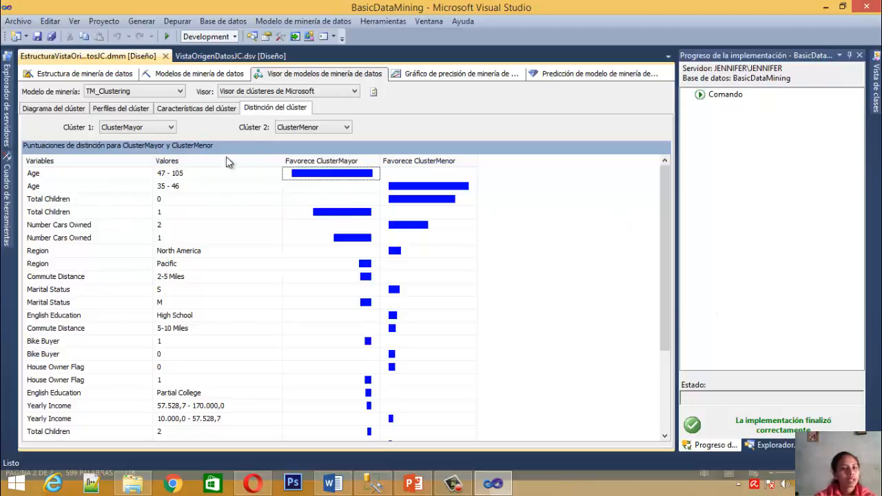
{"action": "left_click", "coordinate": [43, 173]}
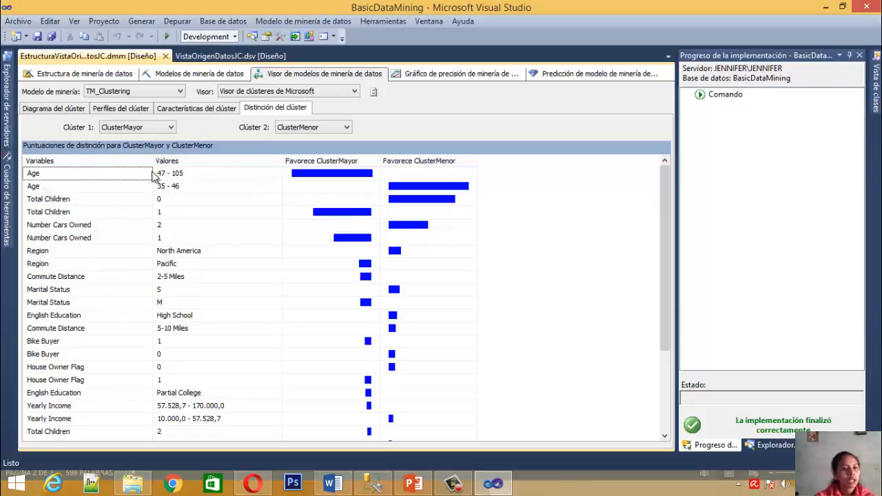
{"action": "left_click", "coordinate": [169, 176]}
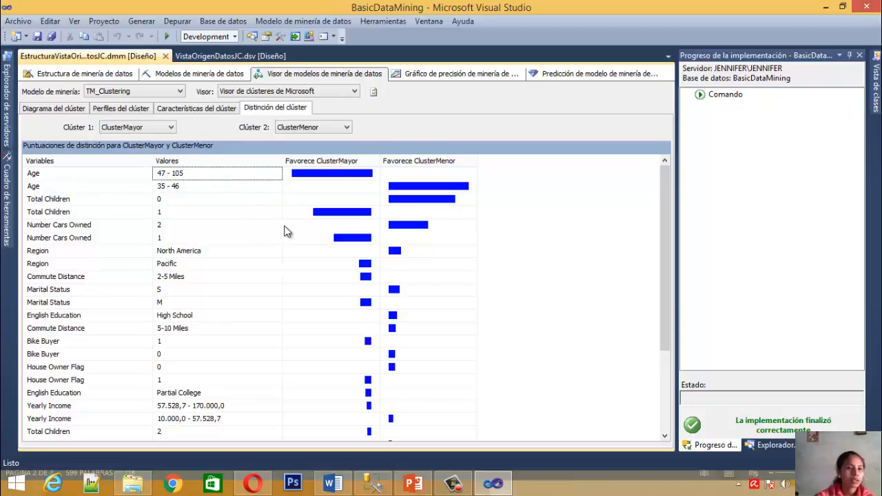
{"action": "left_click", "coordinate": [335, 173]}
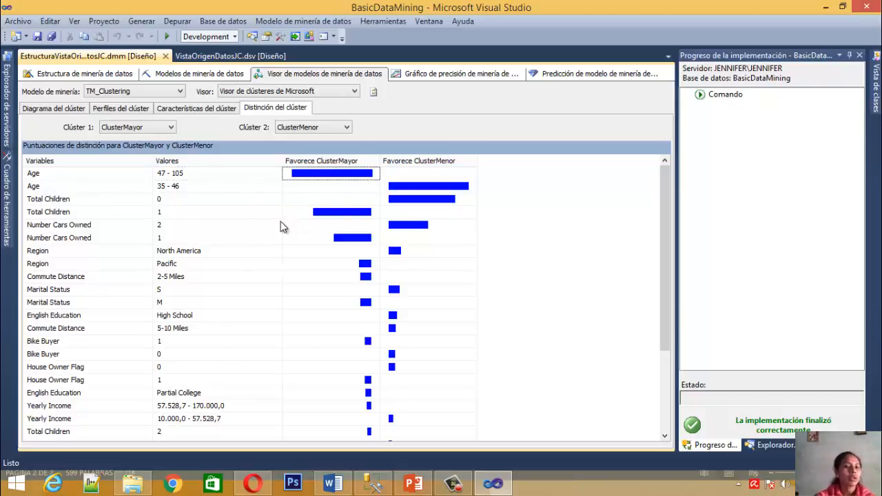
Examine which cluster is favoured by the Age range 35 - 46 and by Total Children 1
{"action": "left_click", "coordinate": [109, 199]}
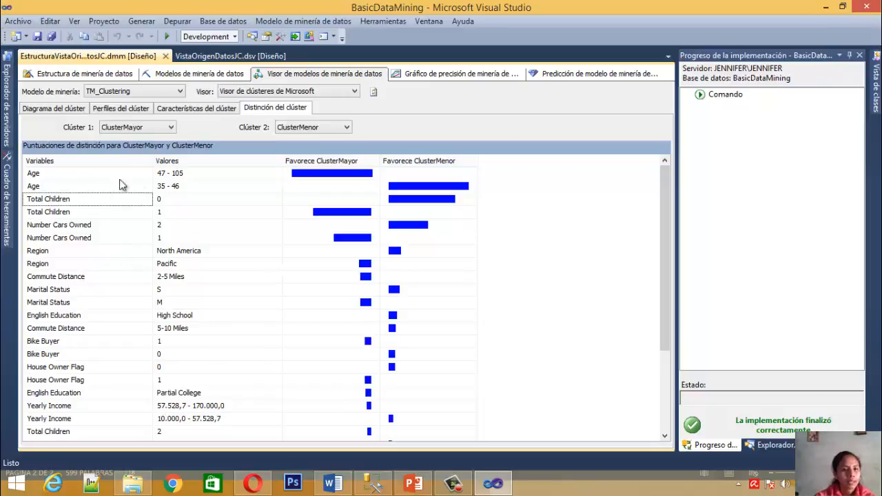
{"action": "left_click", "coordinate": [158, 187]}
{"action": "left_click", "coordinate": [427, 186]}
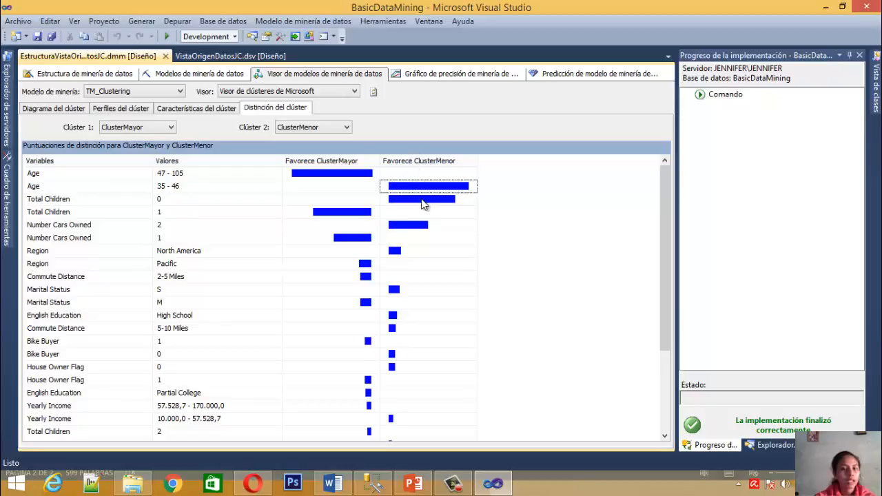
{"action": "left_click", "coordinate": [98, 213]}
{"action": "left_click", "coordinate": [192, 214]}
{"action": "left_click", "coordinate": [314, 215]}
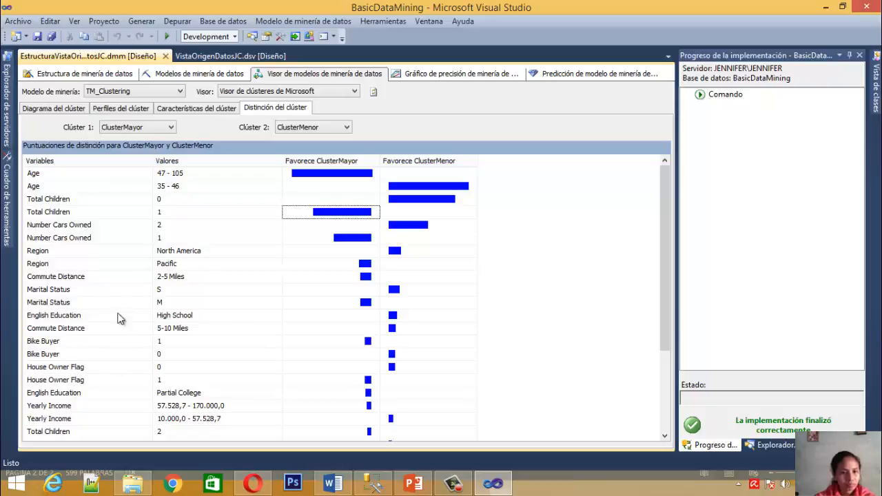
Check which of the two clusters the Marital Status value S favours in the distinction scores
{"action": "left_click", "coordinate": [66, 290]}
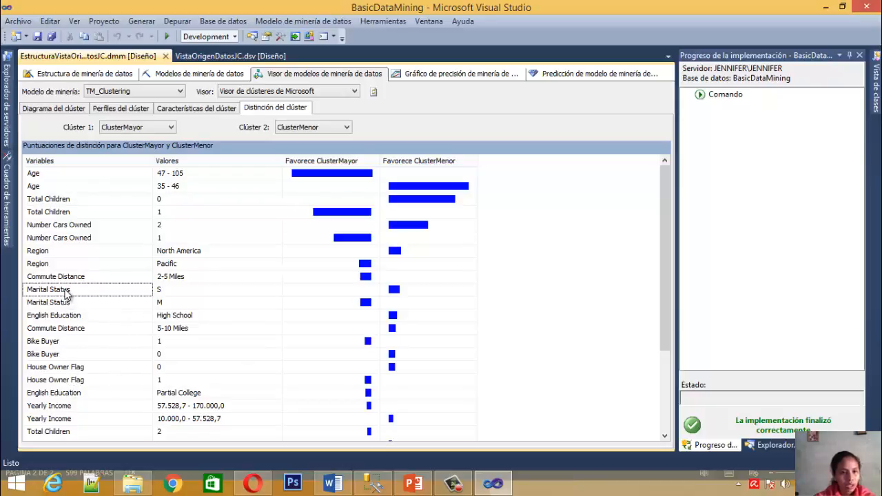
{"action": "left_click", "coordinate": [164, 292]}
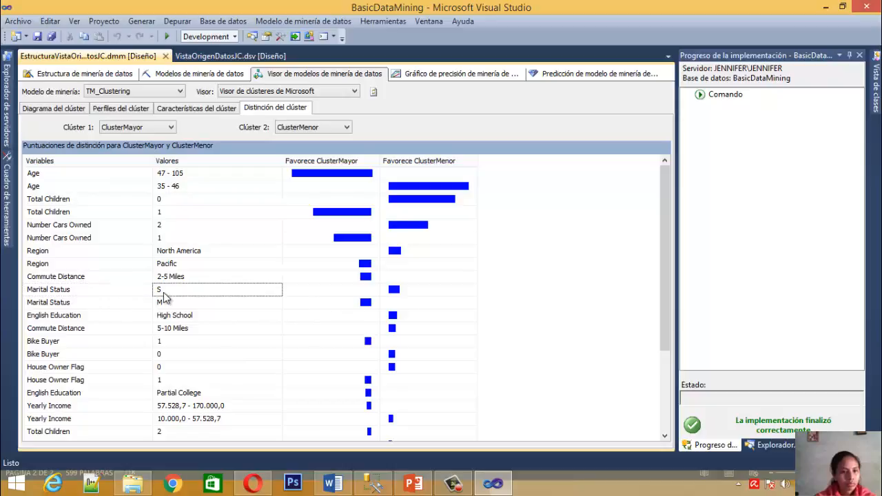
{"action": "left_click", "coordinate": [398, 297]}
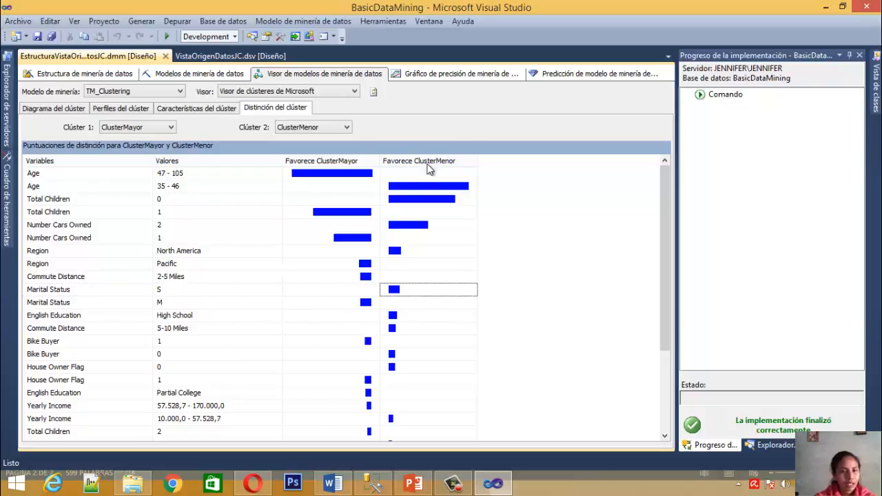
Check which of the two clusters the Marital Status value M favours in the distinction scores
{"action": "left_click", "coordinate": [337, 315]}
{"action": "left_click", "coordinate": [174, 302]}
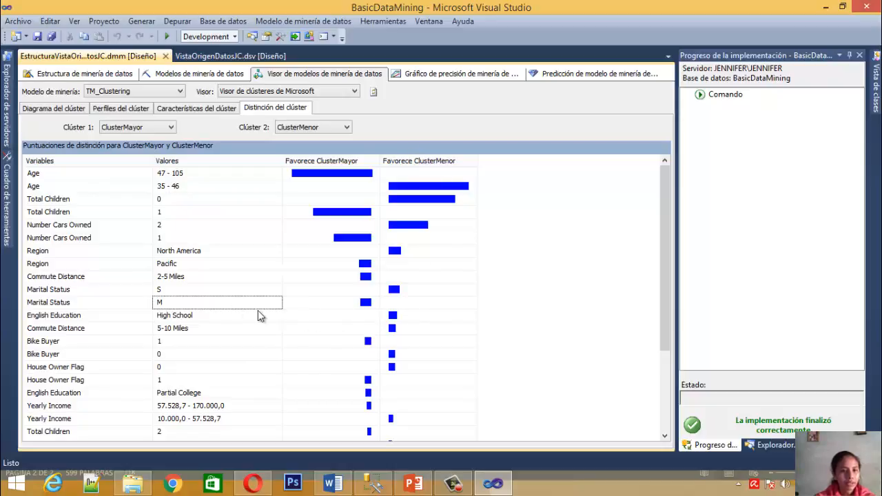
{"action": "left_click", "coordinate": [350, 296]}
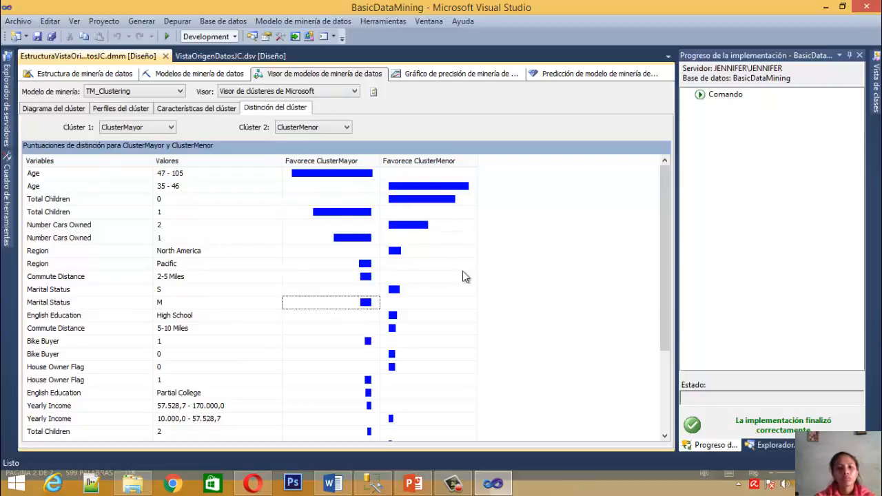
{"action": "mouse_move", "coordinate": [449, 289]}
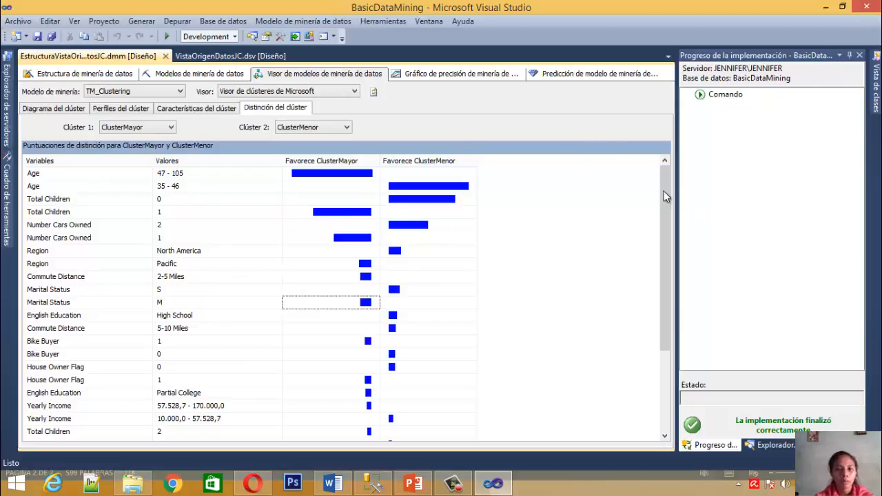
{"action": "mouse_move", "coordinate": [662, 205]}
{"action": "left_mouse_down"}
{"action": "mouse_move", "coordinate": [672, 293]}
{"action": "mouse_move", "coordinate": [662, 199]}
{"action": "left_mouse_up"}
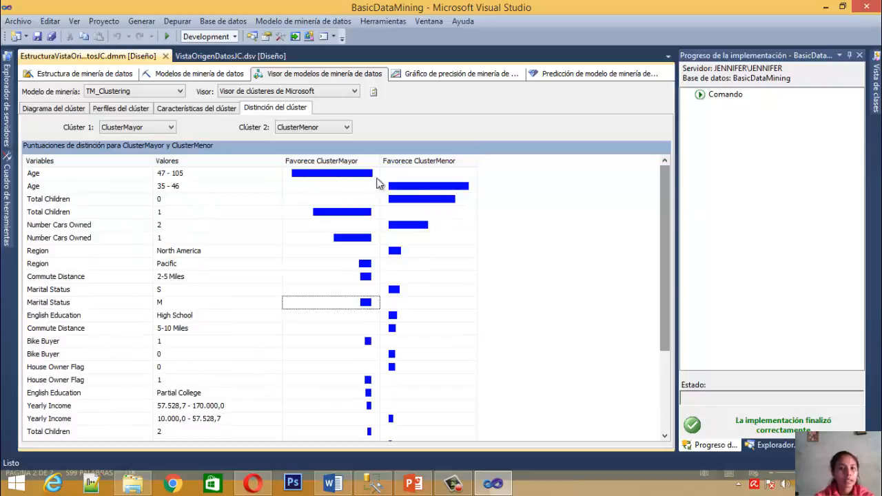
Switch the viewer to the TM_BayesNaive model and examine the attributes linked to Bike Buyer in its dependency network
{"action": "left_click", "coordinate": [158, 96]}
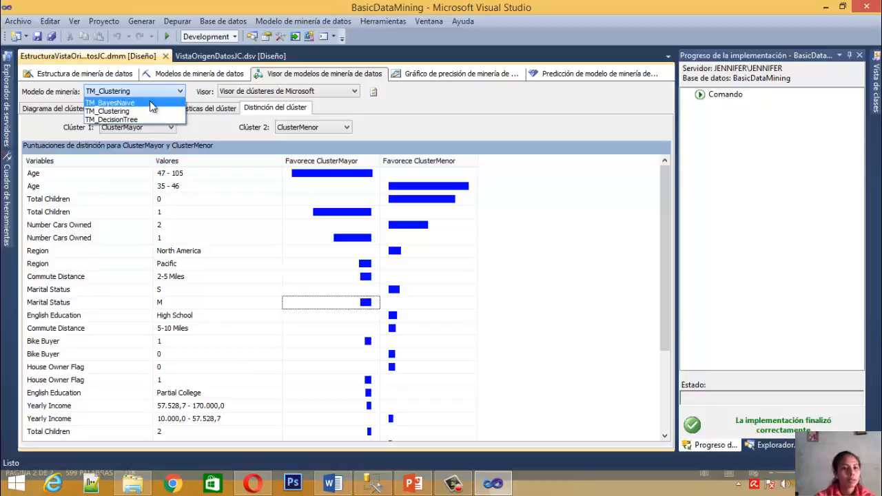
{"action": "left_click", "coordinate": [150, 102]}
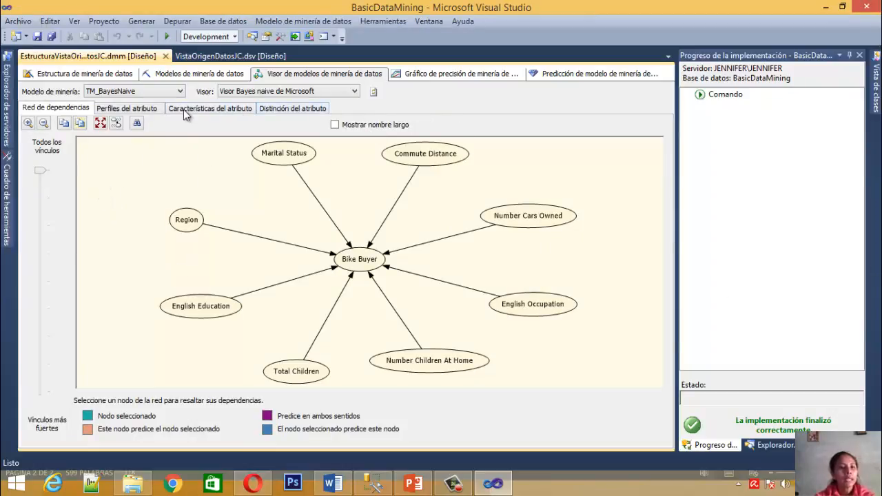
{"action": "left_click", "coordinate": [6, 117]}
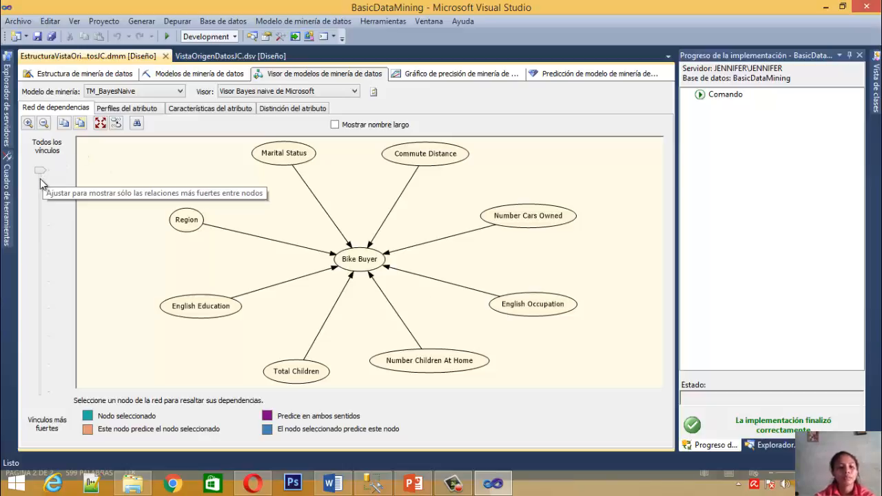
{"action": "left_click", "coordinate": [356, 259]}
{"action": "left_click", "coordinate": [257, 238]}
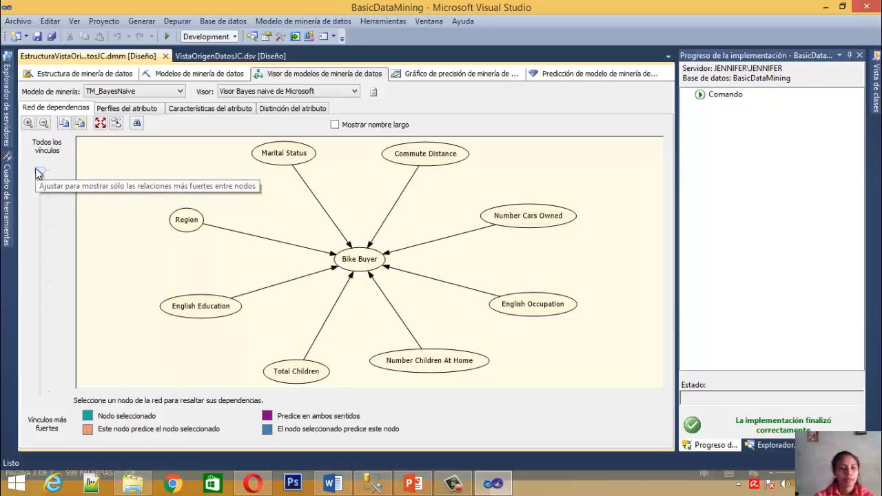
Filter the dependency network gradually from all links towards the strongest, until only one attribute remains linked to Bike Buyer
{"action": "left_click_drag", "start_coordinate": [38, 173], "coordinate": [40, 199]}
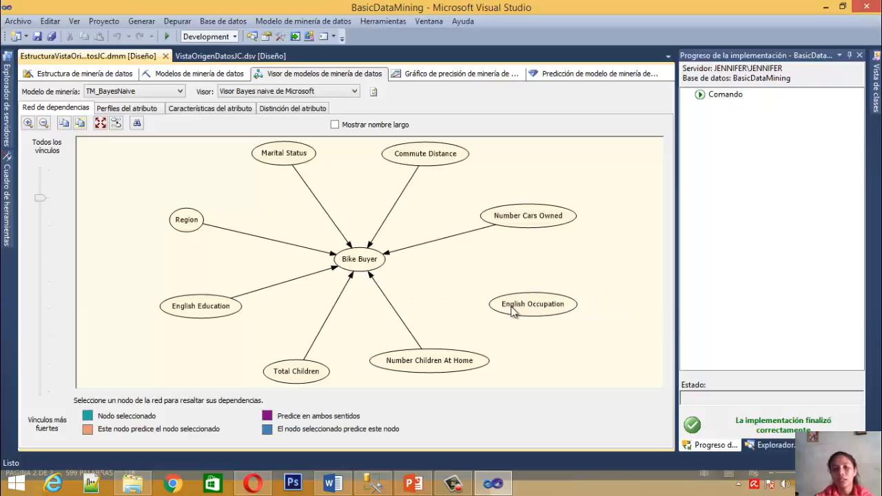
{"action": "left_click", "coordinate": [39, 209]}
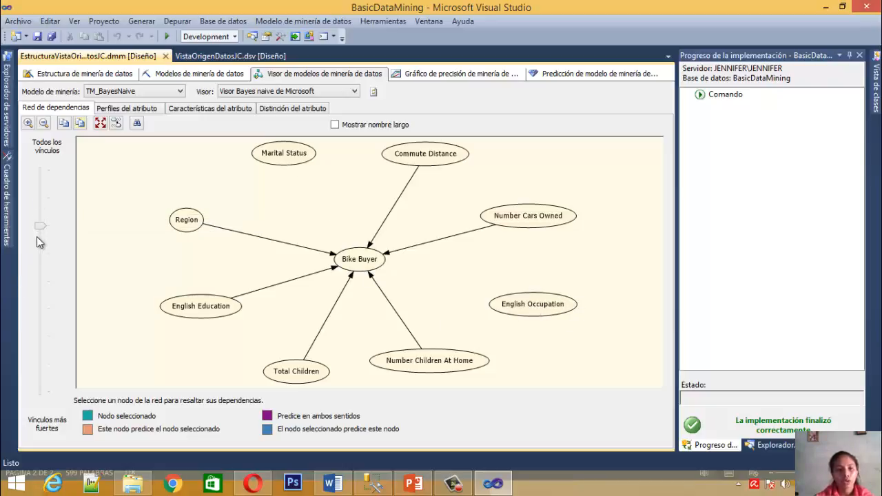
{"action": "left_click", "coordinate": [44, 253]}
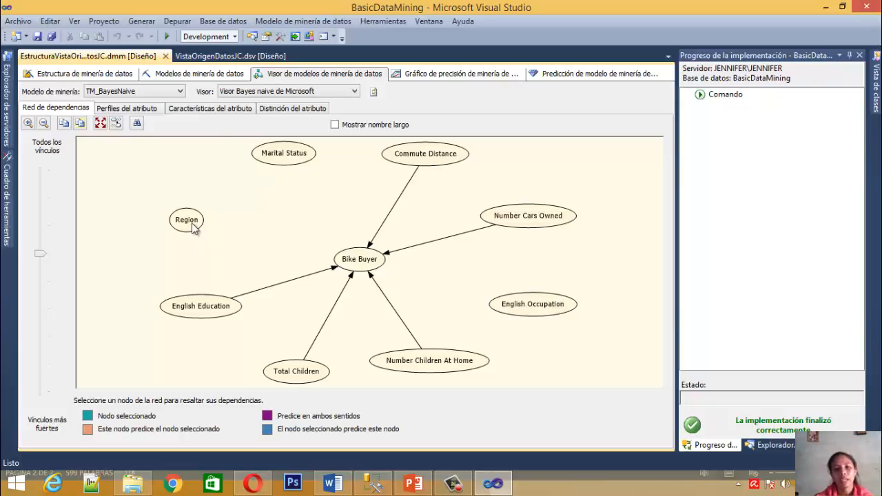
{"action": "left_click", "coordinate": [40, 269]}
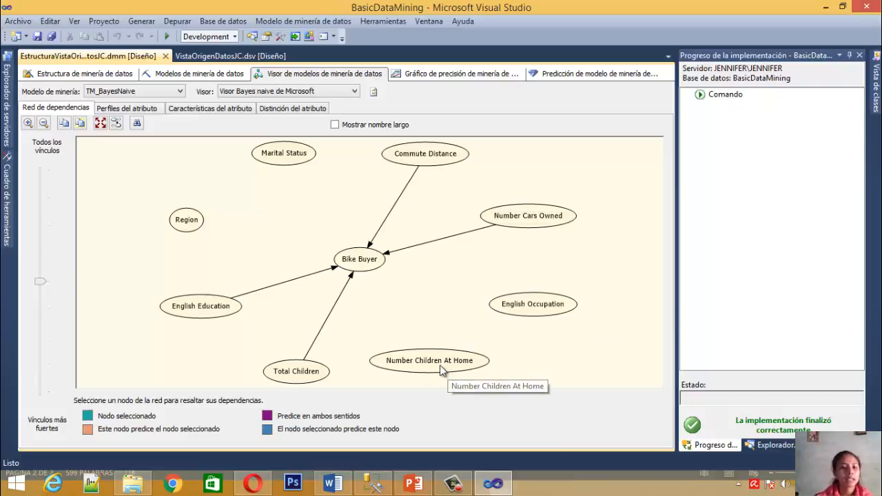
{"action": "left_click", "coordinate": [44, 310]}
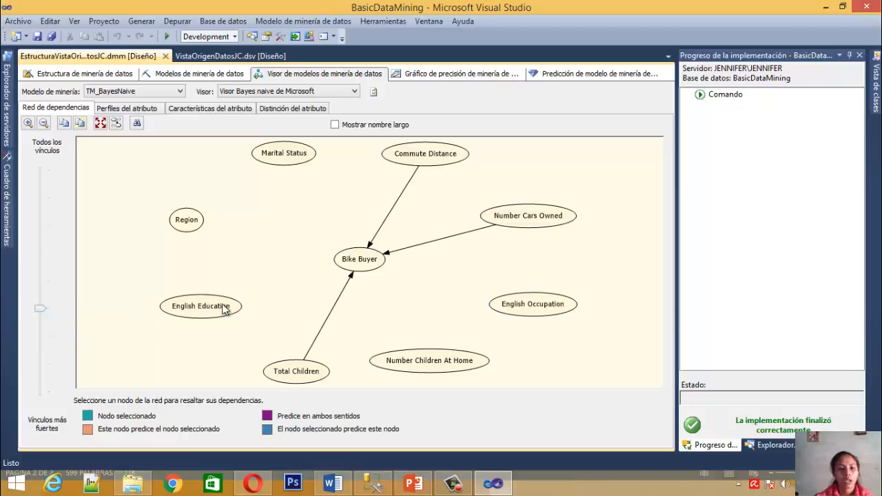
{"action": "left_click", "coordinate": [45, 338]}
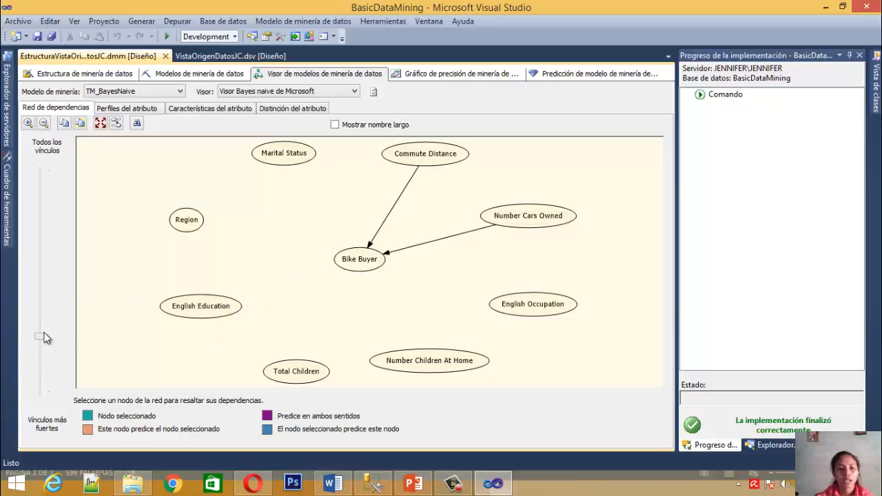
{"action": "left_click", "coordinate": [39, 359]}
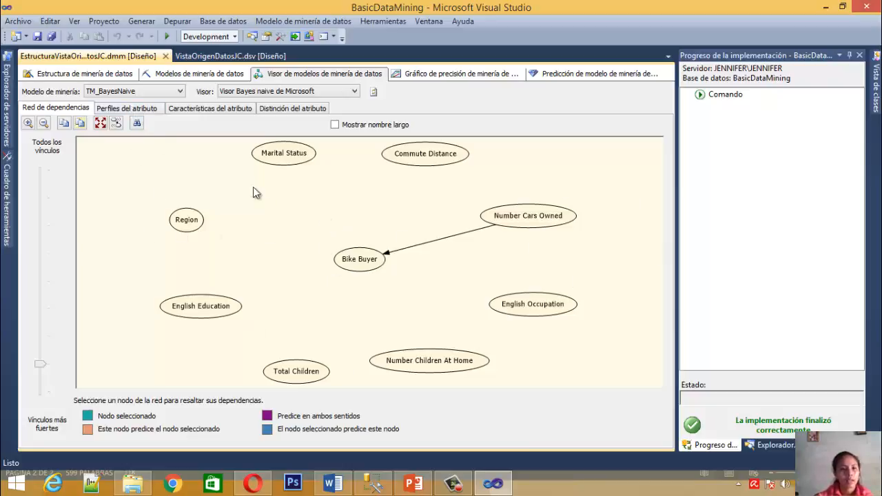
Open the attribute profiles of TM_BayesNaive and widen the Población (Todo) column until its full heading can be read
{"action": "left_click", "coordinate": [119, 110]}
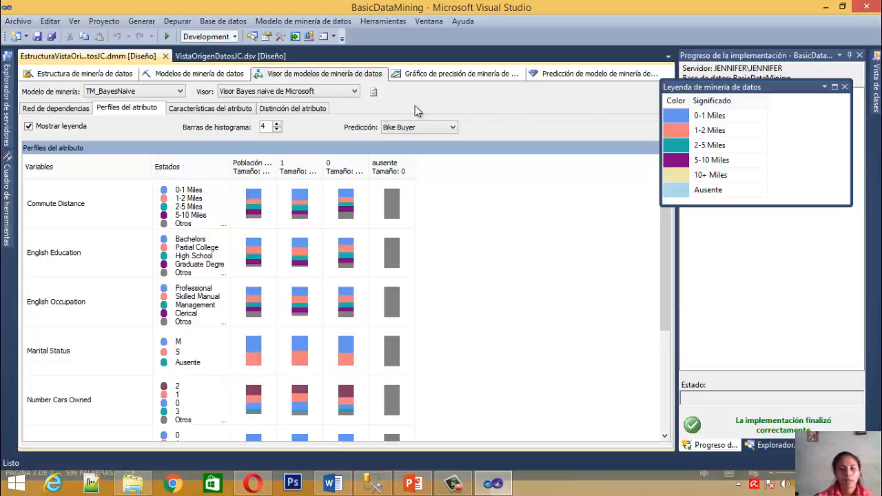
{"action": "left_click", "coordinate": [145, 93]}
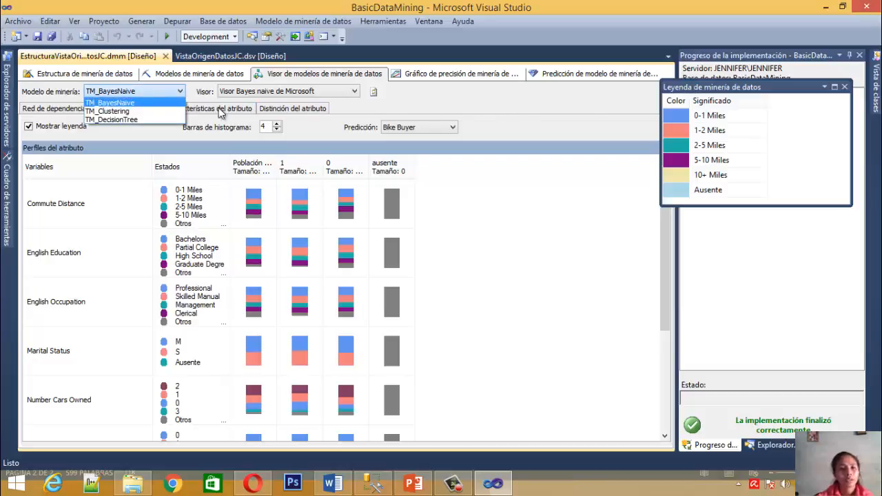
{"action": "left_click", "coordinate": [565, 227]}
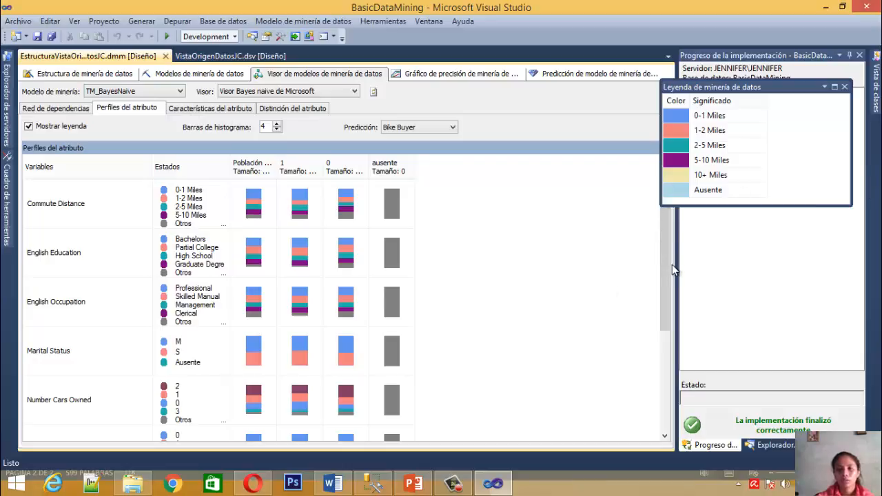
{"action": "scroll", "coordinate": [666, 289], "scroll_direction": "down", "scroll_amount": 2}
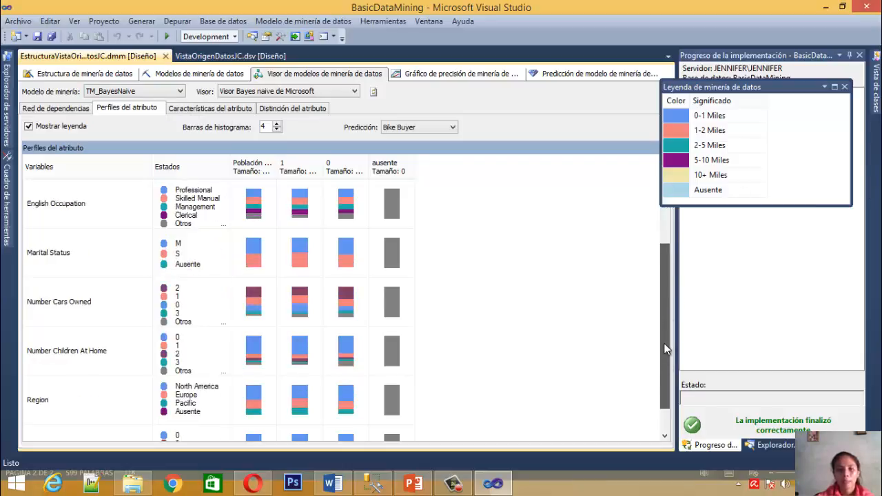
{"action": "scroll", "coordinate": [666, 282], "scroll_direction": "up", "scroll_amount": 2}
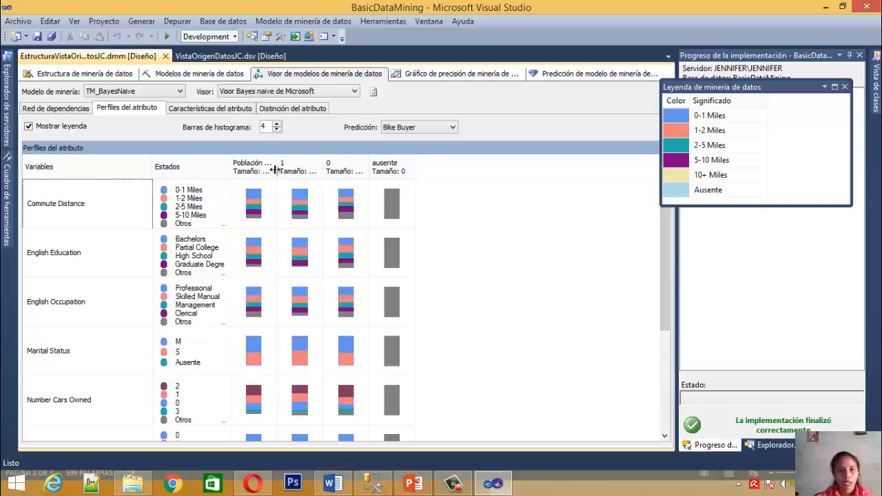
{"action": "left_click_drag", "start_coordinate": [275, 169], "coordinate": [314, 174]}
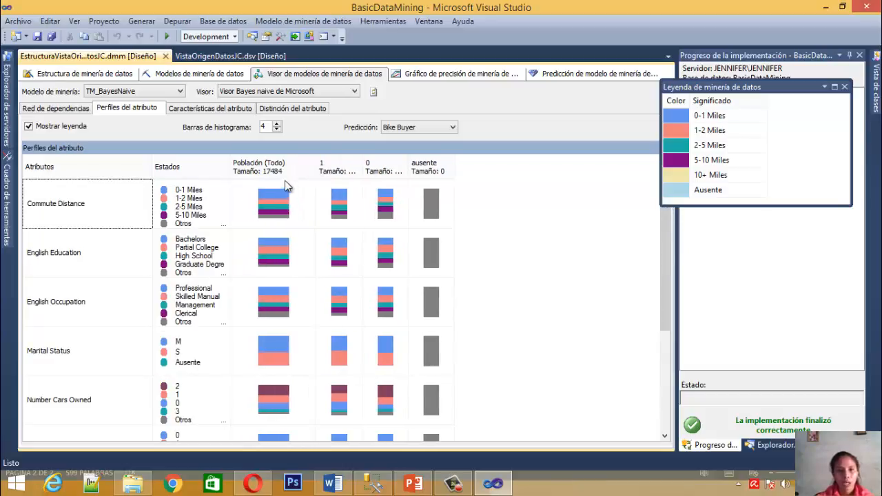
{"action": "mouse_move", "coordinate": [290, 200]}
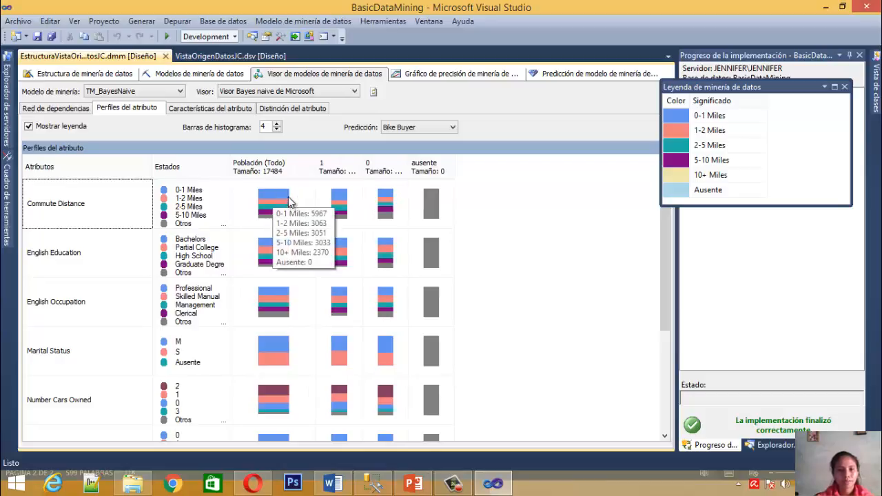
Examine the Commute Distance distribution for Bike Buyer state 1 in the mining legend
{"action": "left_click", "coordinate": [340, 198]}
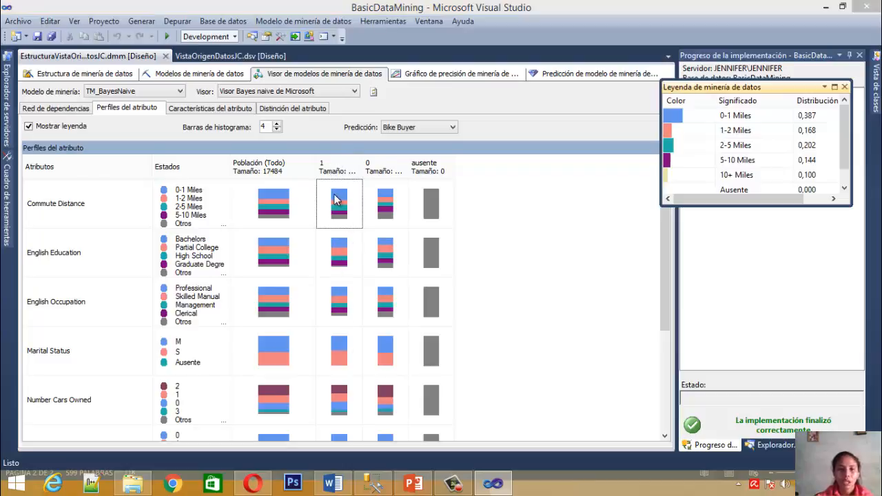
{"action": "mouse_move", "coordinate": [334, 198]}
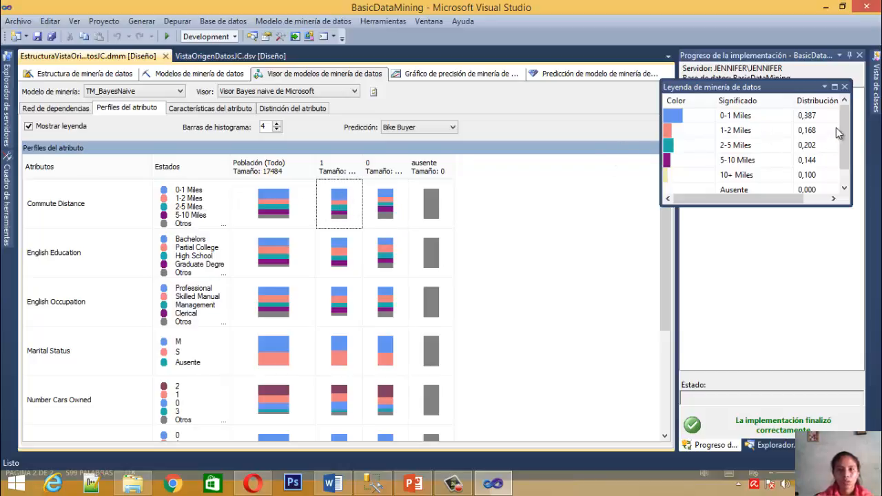
{"action": "left_click_drag", "start_coordinate": [839, 126], "coordinate": [842, 146]}
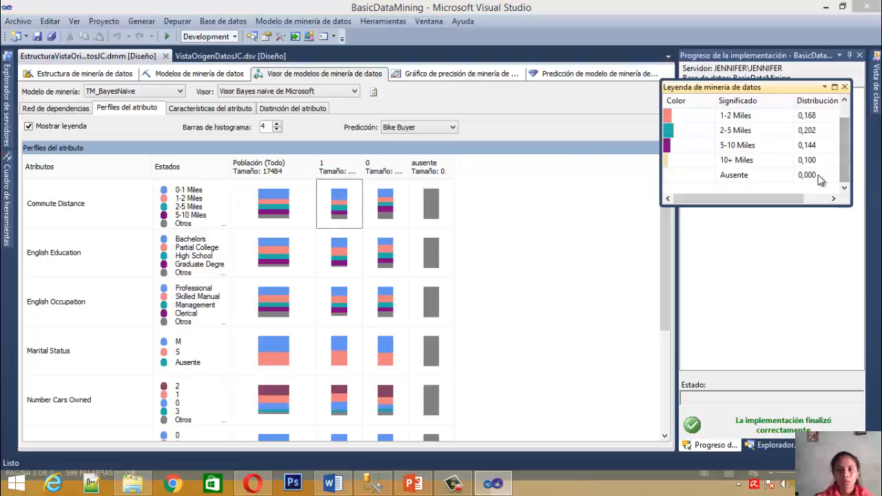
{"action": "left_click_drag", "start_coordinate": [844, 153], "coordinate": [831, 102]}
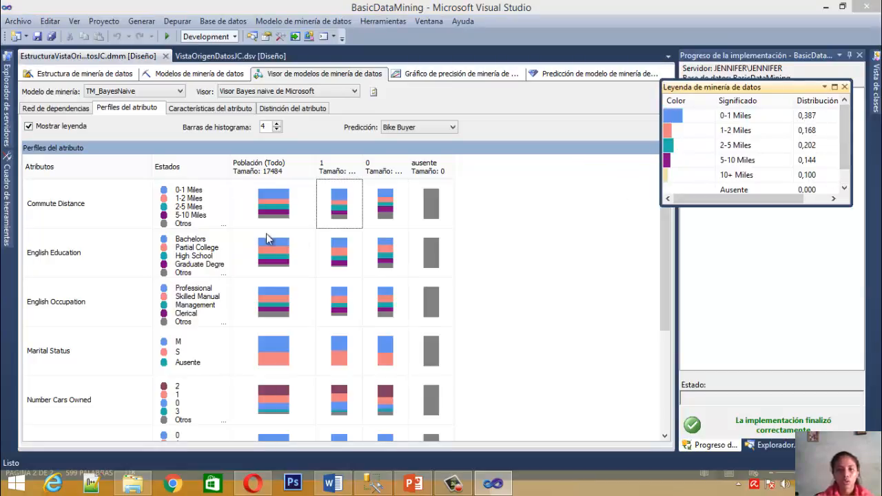
{"action": "left_click", "coordinate": [338, 204]}
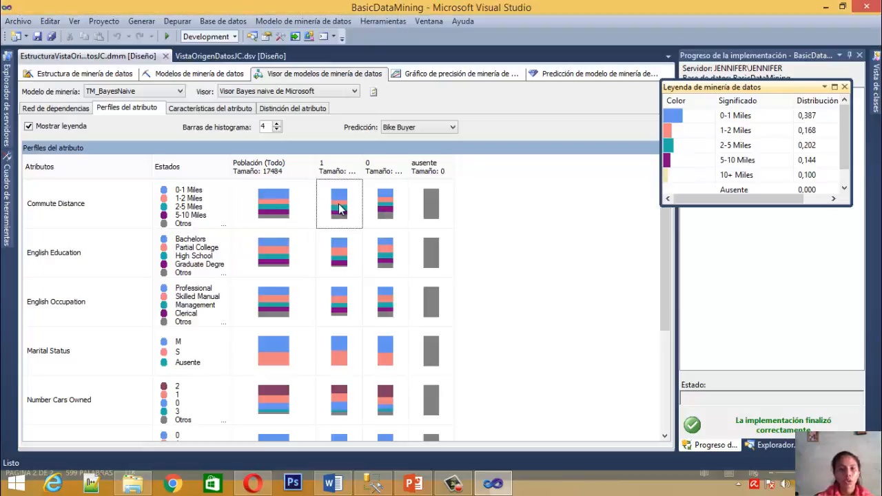
View the states of Commute Distance and English Education, and the Commute Distance distribution for Bike Buyer state 0
{"action": "left_click", "coordinate": [198, 207]}
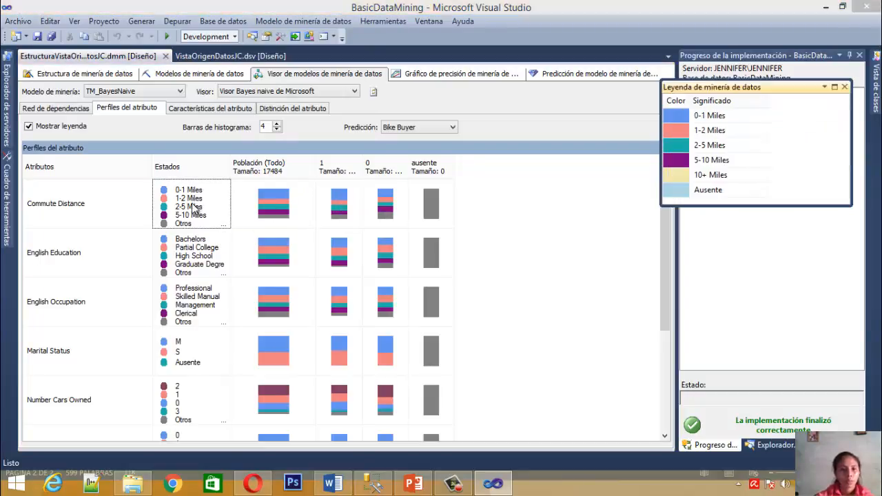
{"action": "left_click", "coordinate": [199, 261]}
{"action": "left_click", "coordinate": [371, 209]}
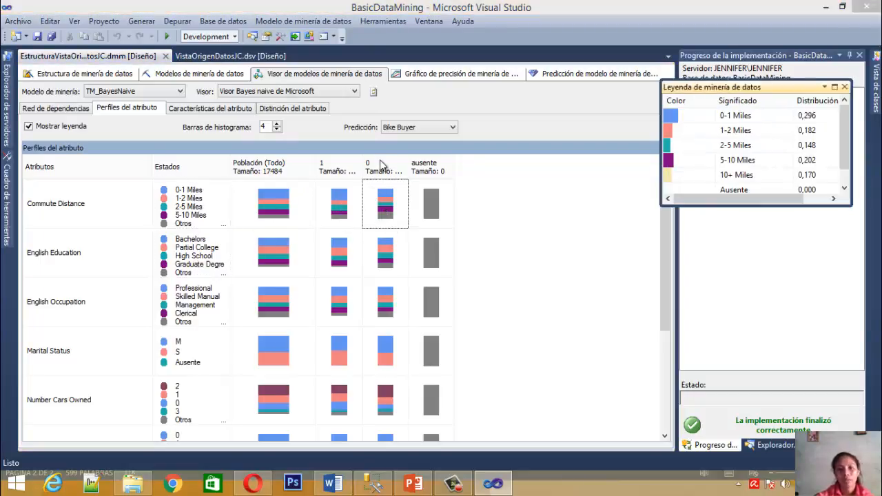
Sort the attribute profiles by the Bike Buyer 1 column and re-sort them by the 0 column
{"action": "left_click", "coordinate": [332, 165]}
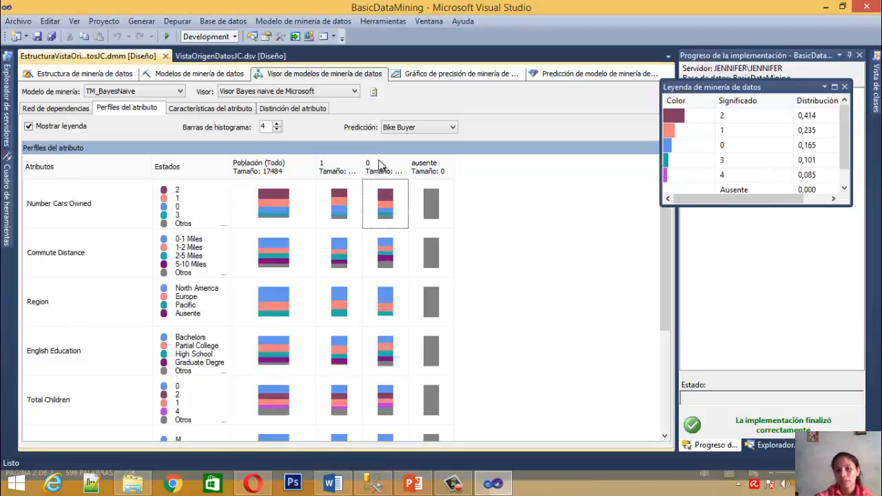
{"action": "left_click", "coordinate": [385, 170]}
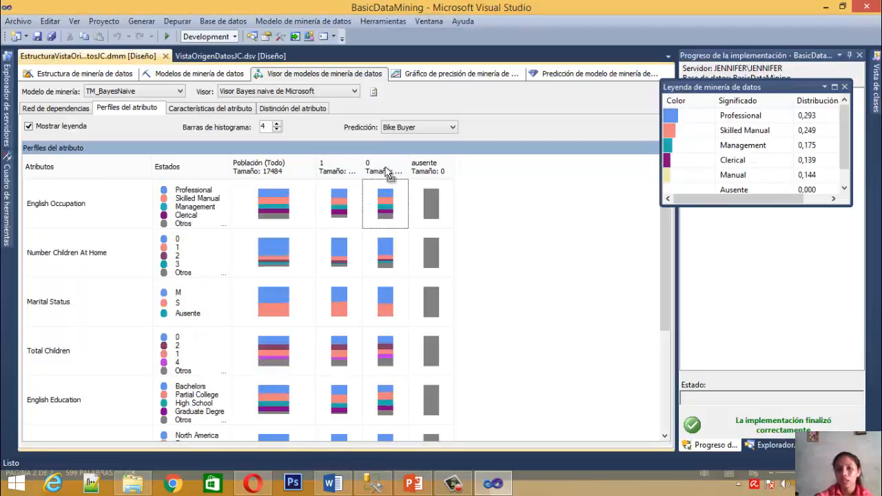
{"action": "left_click", "coordinate": [384, 171]}
{"action": "left_click", "coordinate": [384, 172]}
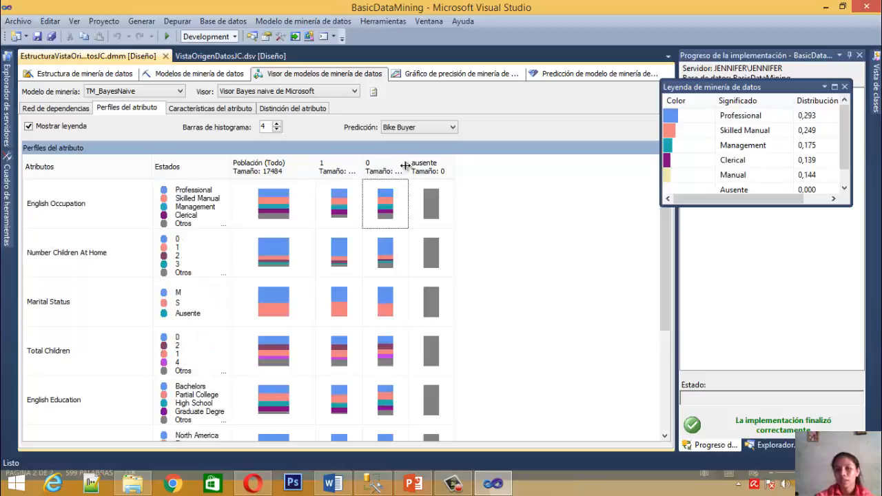
Examine the distributions of the ausente state across the attributes, from Number Children At Home to Commute Distance and back to English Occupation
{"action": "left_click", "coordinate": [452, 213]}
{"action": "left_click", "coordinate": [436, 253]}
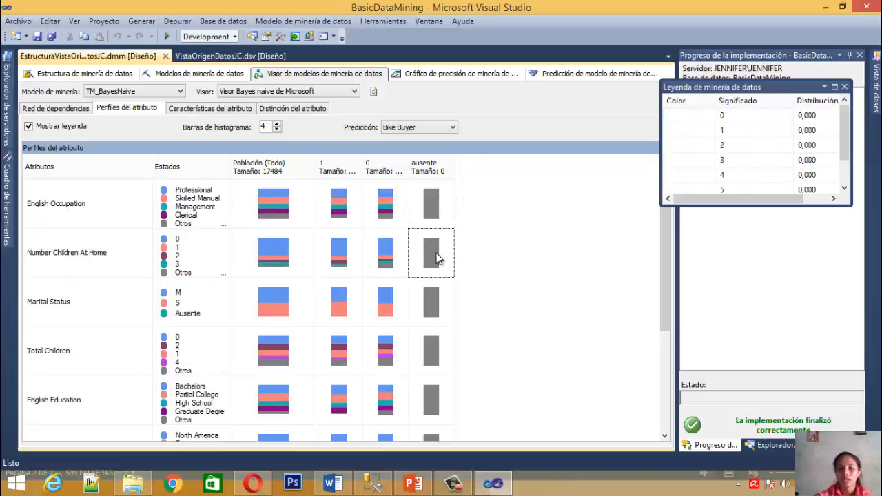
{"action": "key", "text": "Down"}
{"action": "key", "text": "Down"}
{"action": "key", "text": "Down"}
{"action": "key", "text": "Down"}
{"action": "key", "text": "Down"}
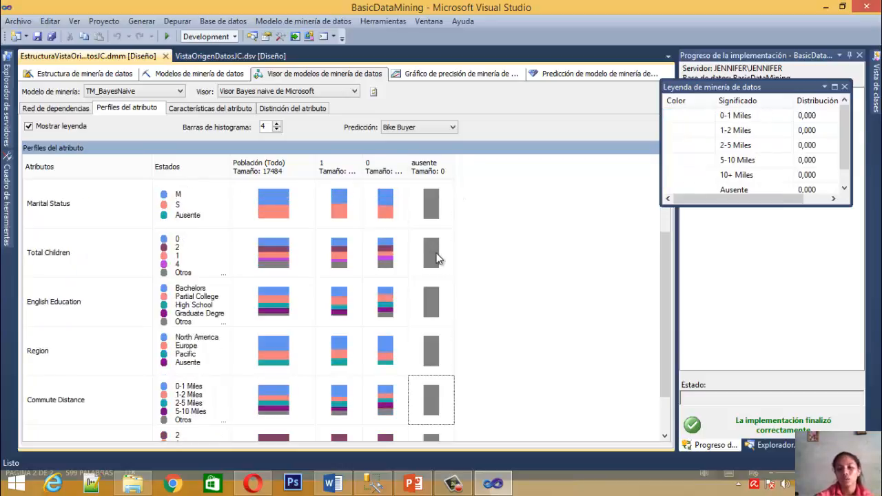
{"action": "key", "text": "Up"}
{"action": "key", "text": "Up"}
{"action": "key", "text": "Up"}
{"action": "key", "text": "Up"}
{"action": "key", "text": "Up"}
{"action": "key", "text": "Up"}
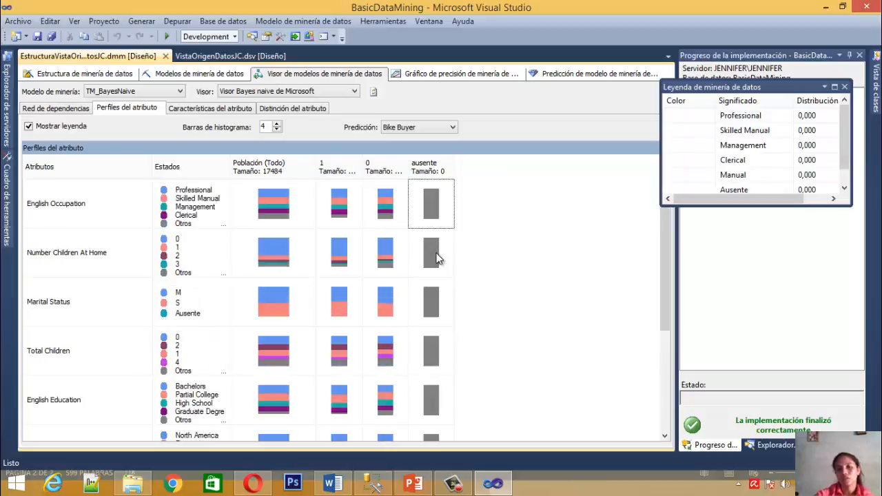
Sort the attribute profiles by the Bike Buyer 1 column and widen the 1 and 0 columns to show their full sizes
{"action": "double_click", "coordinate": [365, 167]}
{"action": "left_click", "coordinate": [356, 169]}
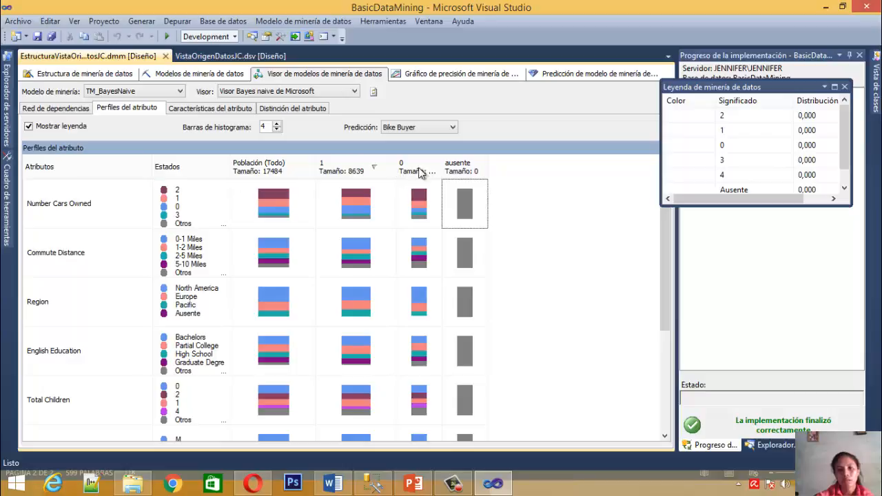
{"action": "left_click_drag", "start_coordinate": [444, 170], "coordinate": [466, 171]}
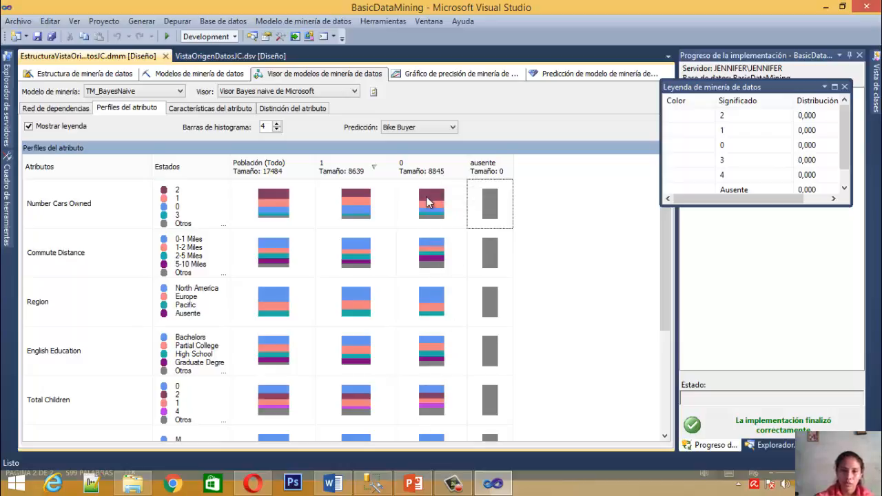
{"action": "mouse_move", "coordinate": [667, 292]}
{"action": "left_mouse_down"}
{"action": "mouse_move", "coordinate": [667, 318]}
{"action": "mouse_move", "coordinate": [666, 287]}
{"action": "left_mouse_up"}
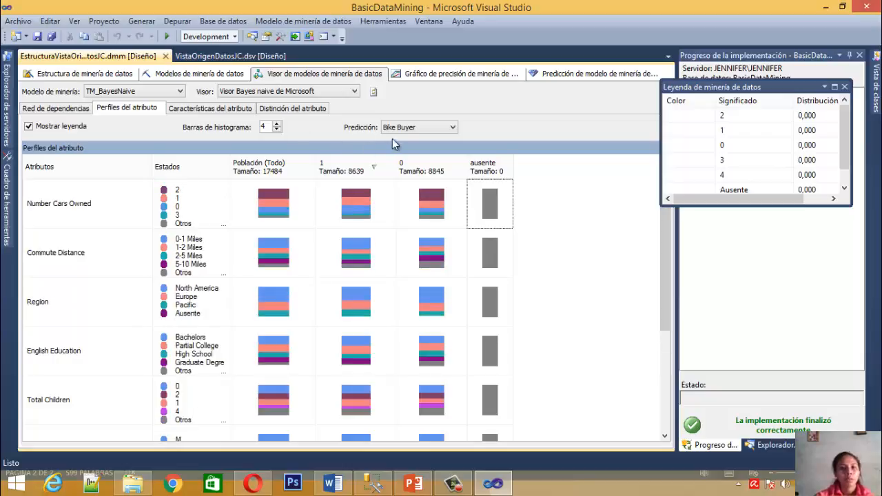
{"action": "left_click", "coordinate": [422, 127]}
{"action": "left_click", "coordinate": [341, 138]}
Show the attribute characteristics of TM_BayesNaive for Bike Buyer value 0, starting with Number Children At Home
{"action": "left_click", "coordinate": [209, 111]}
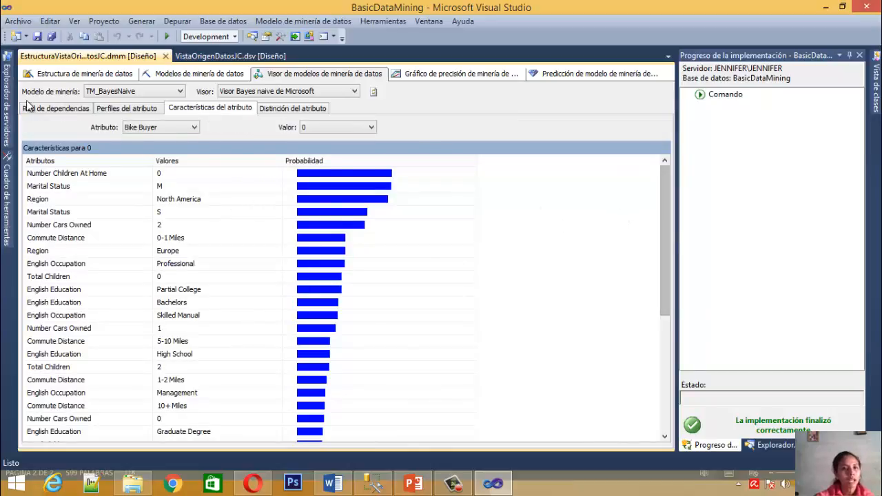
{"action": "left_click", "coordinate": [152, 93]}
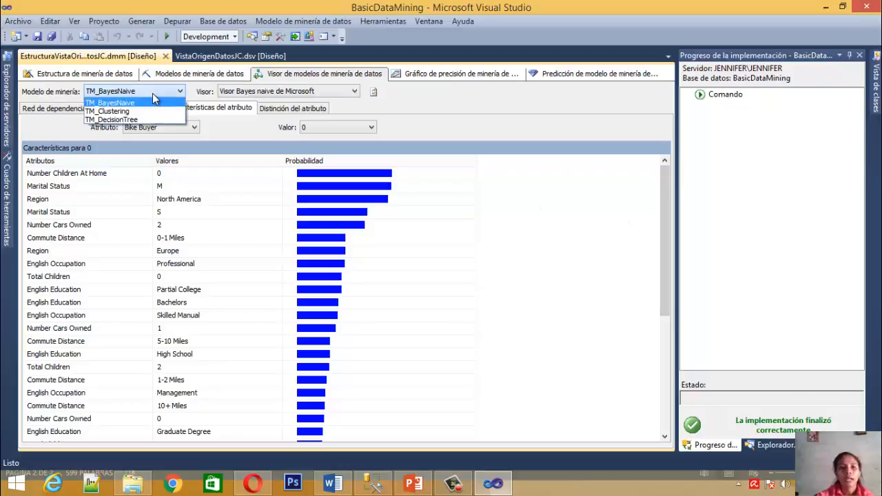
{"action": "left_click", "coordinate": [155, 91]}
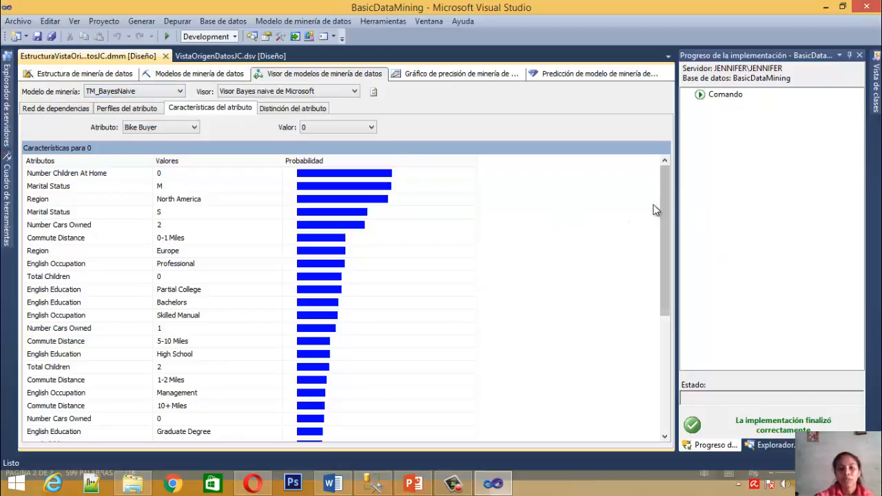
{"action": "left_click", "coordinate": [83, 173]}
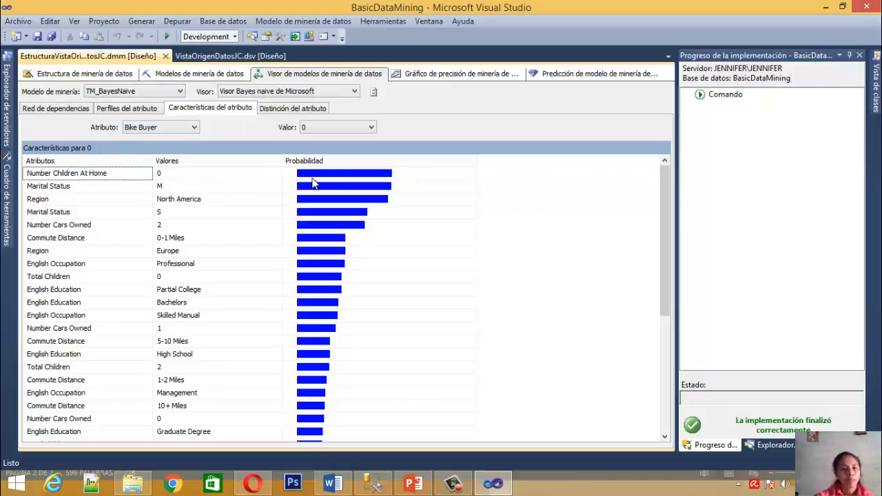
Set the characteristics value to 1 and examine the probability of Number Children At Home 0
{"action": "left_click", "coordinate": [332, 127]}
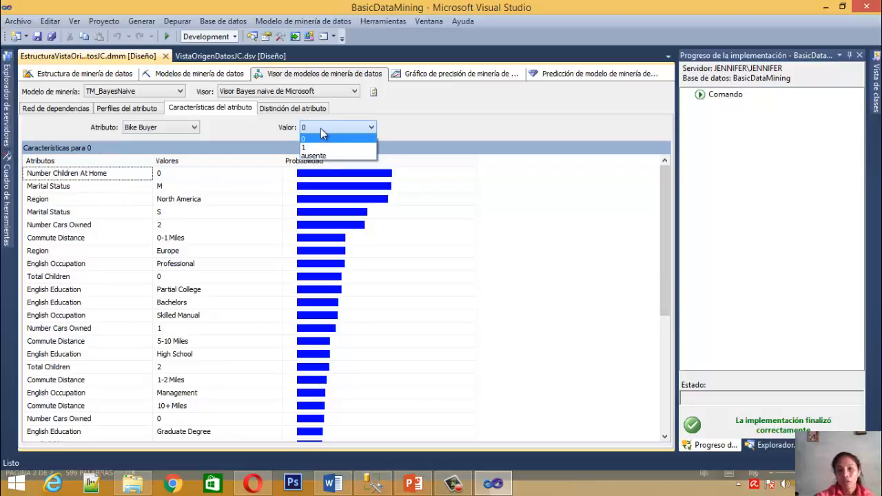
{"action": "left_click", "coordinate": [303, 148]}
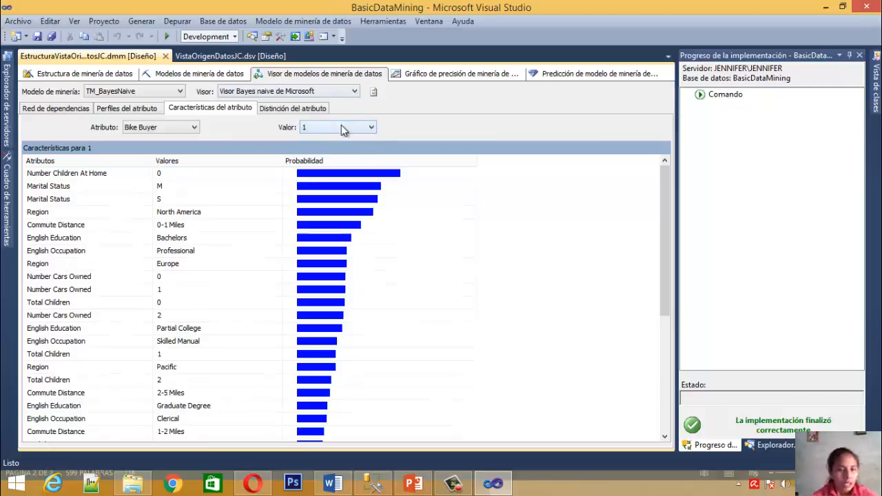
{"action": "left_click", "coordinate": [196, 175]}
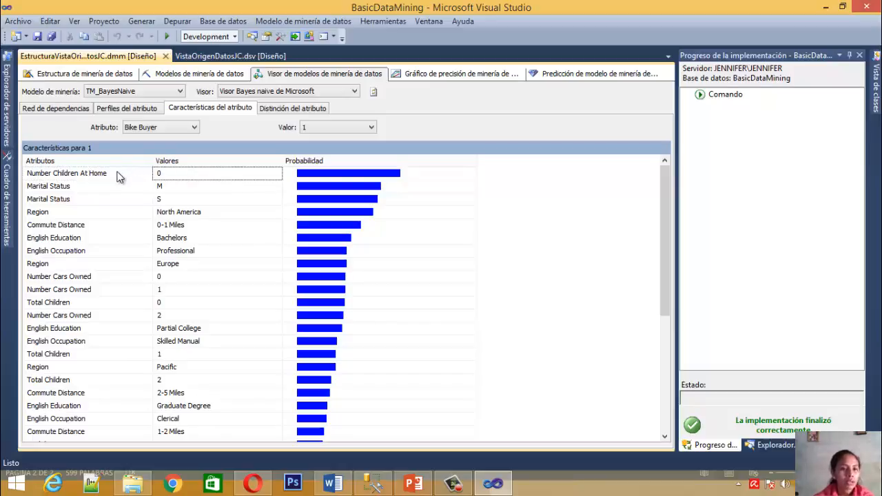
{"action": "left_click", "coordinate": [377, 174]}
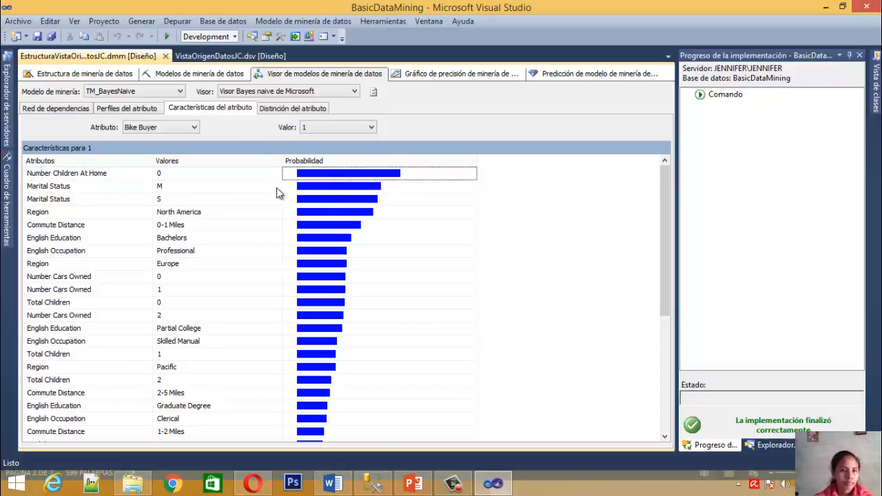
Examine the Marital Status M characteristic for Bike Buyer 1 and compare its probability with Number Children At Home 0
{"action": "left_click", "coordinate": [205, 186]}
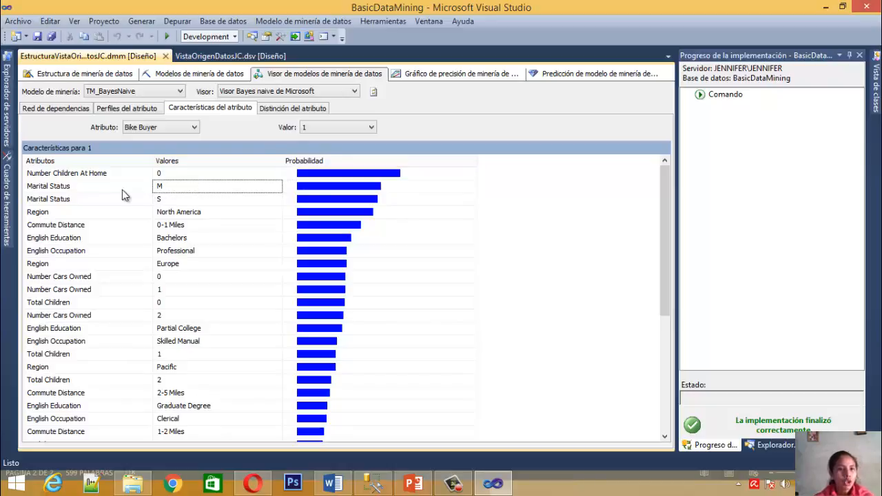
{"action": "left_click", "coordinate": [102, 189]}
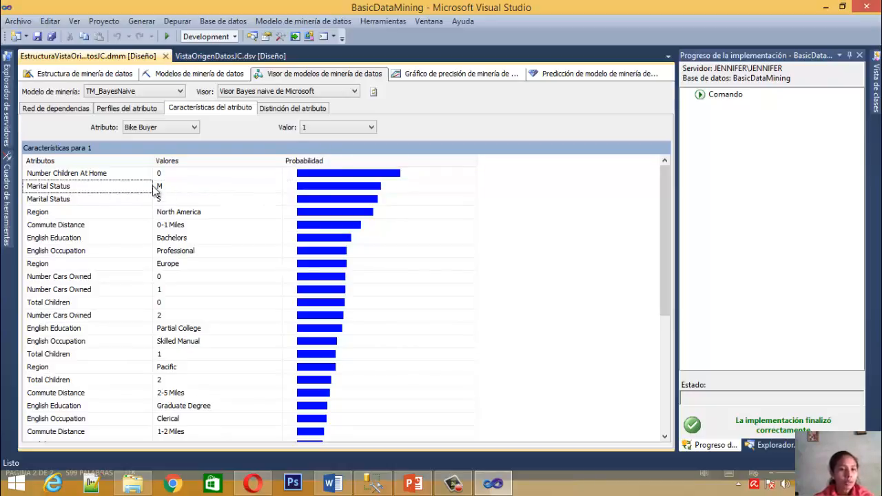
{"action": "left_click", "coordinate": [192, 191]}
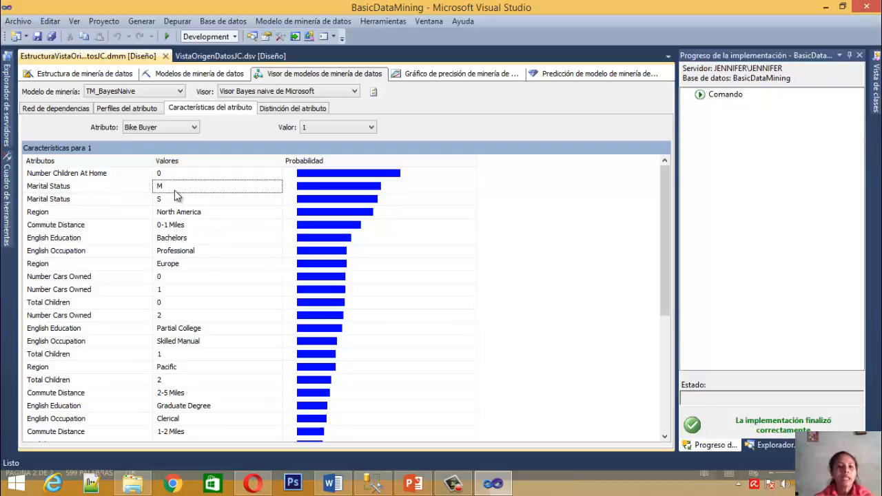
{"action": "left_click", "coordinate": [358, 190]}
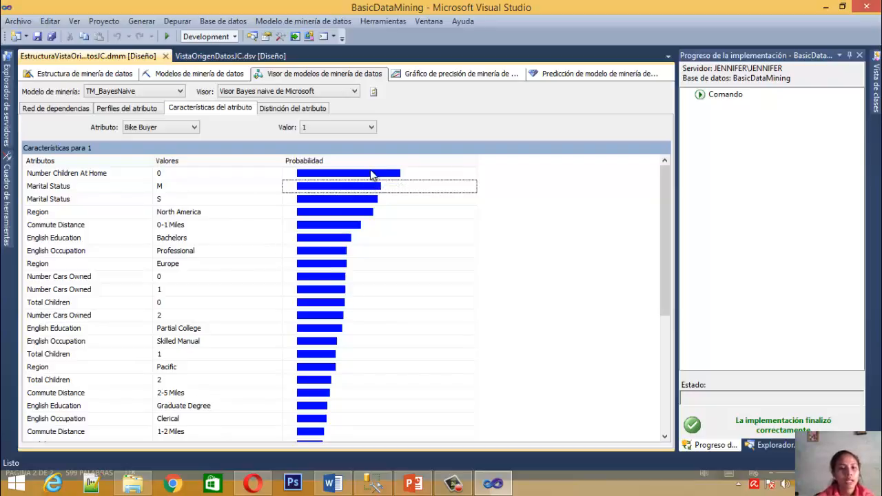
{"action": "mouse_move", "coordinate": [372, 176]}
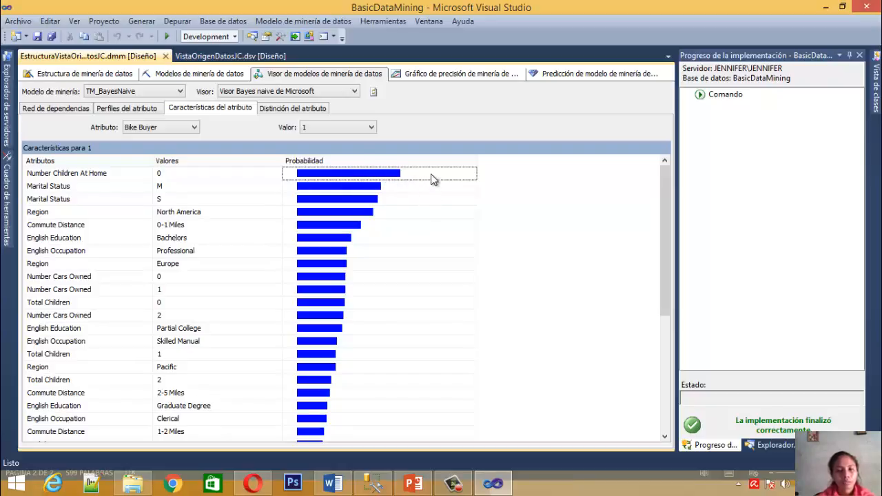
{"action": "mouse_move", "coordinate": [432, 176]}
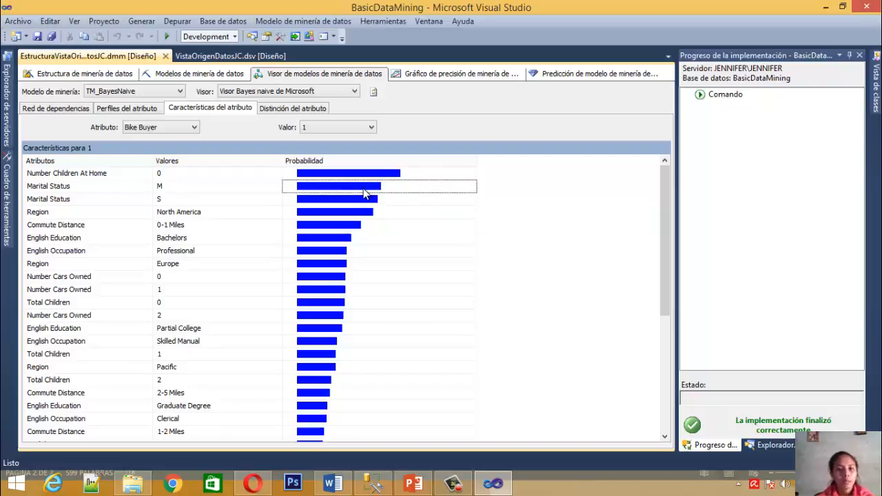
{"action": "mouse_move", "coordinate": [401, 189]}
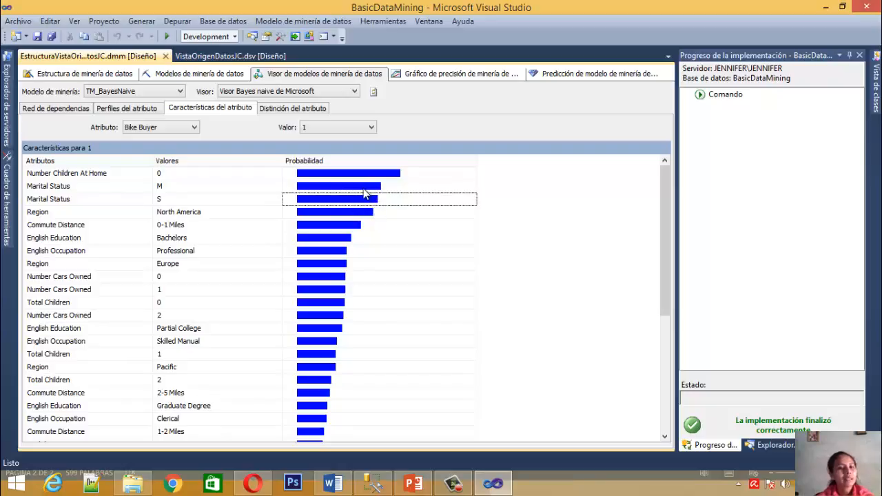
Compare the probabilities of Marital Status M and S for Bike Buyer 1, and examine Region North America
{"action": "left_click", "coordinate": [180, 188]}
{"action": "left_click", "coordinate": [204, 202]}
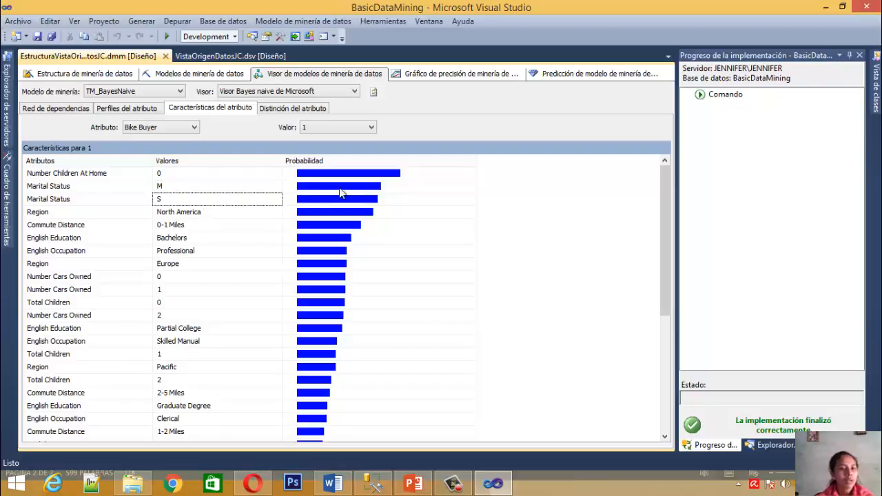
{"action": "left_click", "coordinate": [338, 202]}
{"action": "left_click", "coordinate": [339, 189]}
{"action": "left_click", "coordinate": [335, 202]}
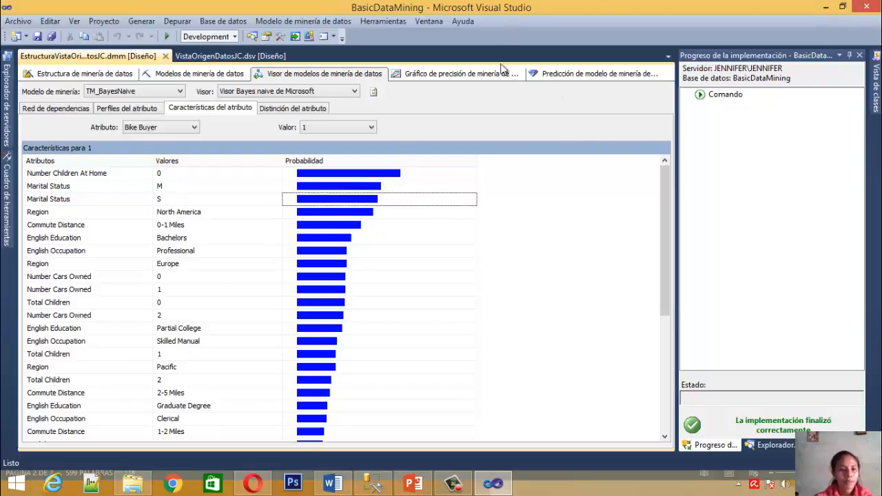
{"action": "left_click", "coordinate": [185, 214]}
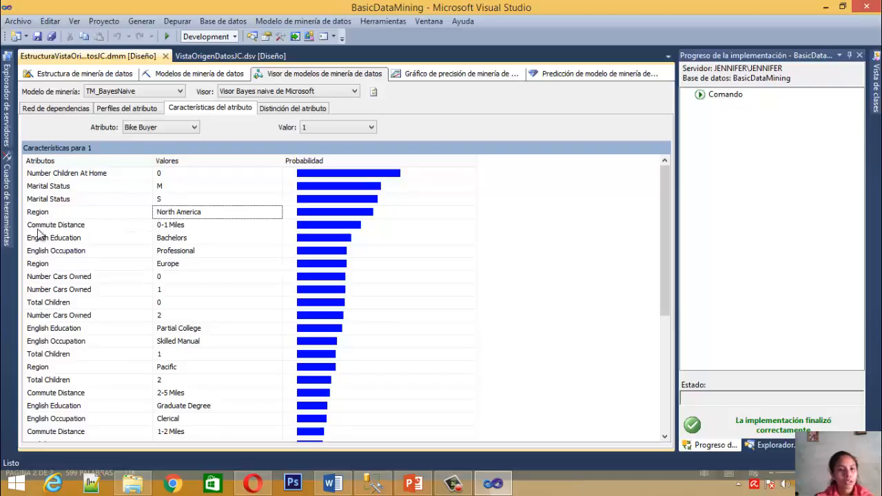
{"action": "left_click", "coordinate": [314, 215]}
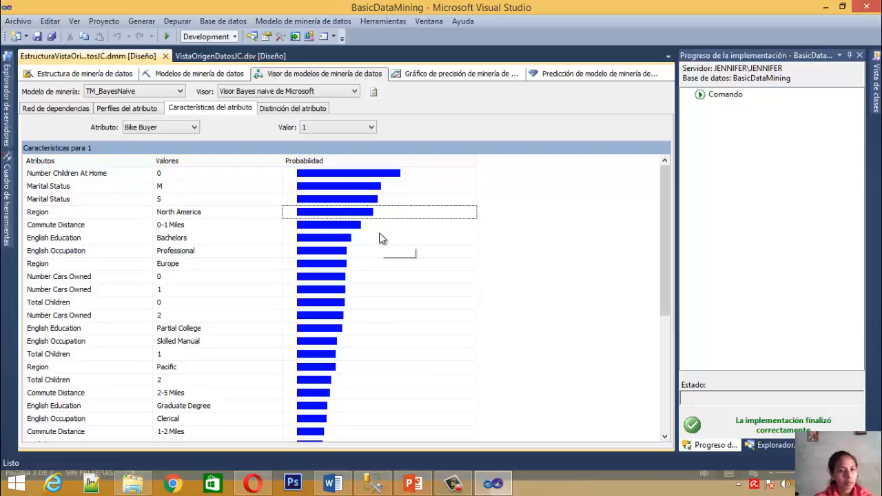
View the Bike Buyer characteristics for value 0 and for ausente, and return to value 1
{"action": "left_click", "coordinate": [360, 128]}
{"action": "left_click", "coordinate": [337, 145]}
{"action": "left_click", "coordinate": [338, 128]}
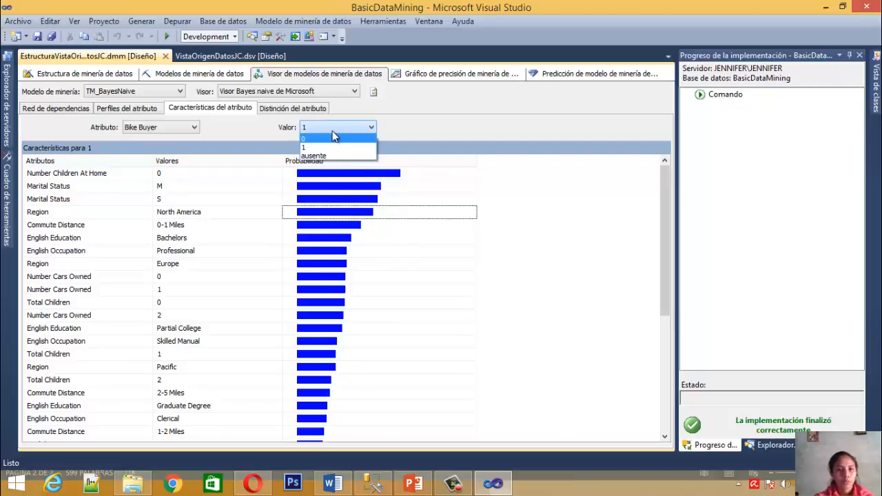
{"action": "left_click", "coordinate": [334, 138]}
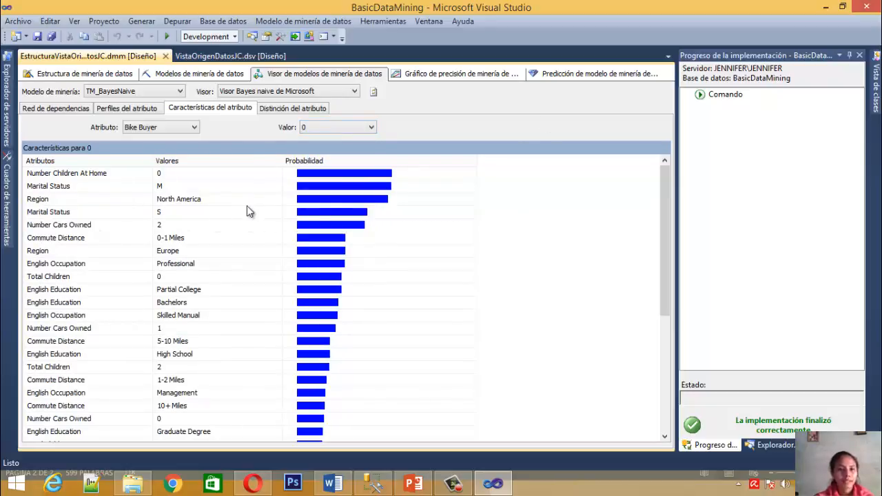
{"action": "left_click", "coordinate": [347, 129]}
{"action": "left_click", "coordinate": [322, 157]}
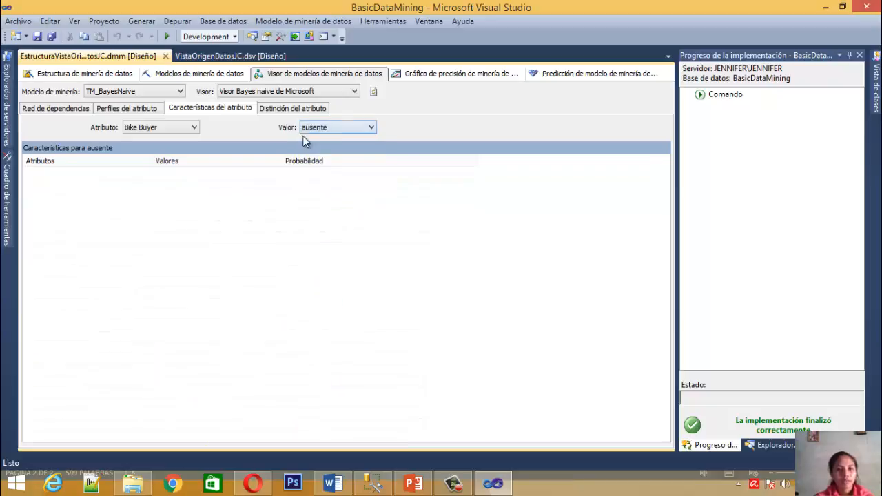
{"action": "left_click", "coordinate": [321, 130]}
{"action": "left_click", "coordinate": [307, 140]}
{"action": "left_click", "coordinate": [320, 127]}
{"action": "left_click", "coordinate": [301, 147]}
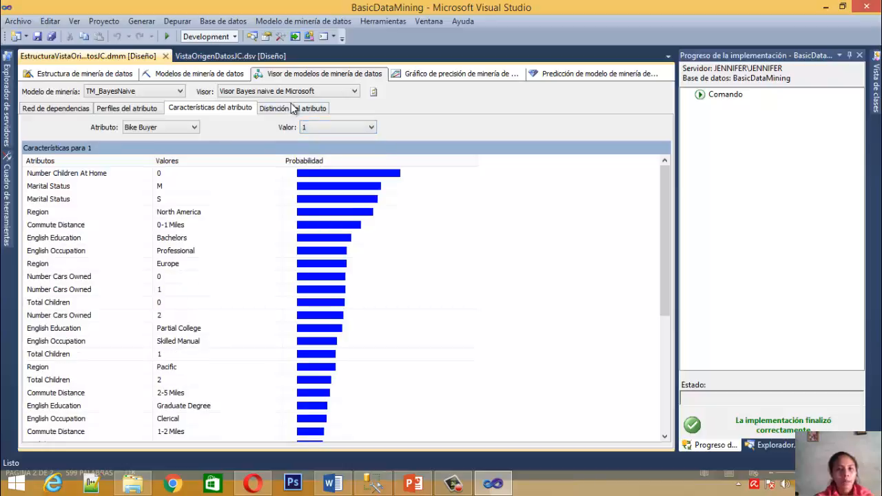
Show the attribute distinction for Bike Buyer and widen the mining legend's first column to read the Number Cars Owned labels
{"action": "left_click", "coordinate": [292, 108]}
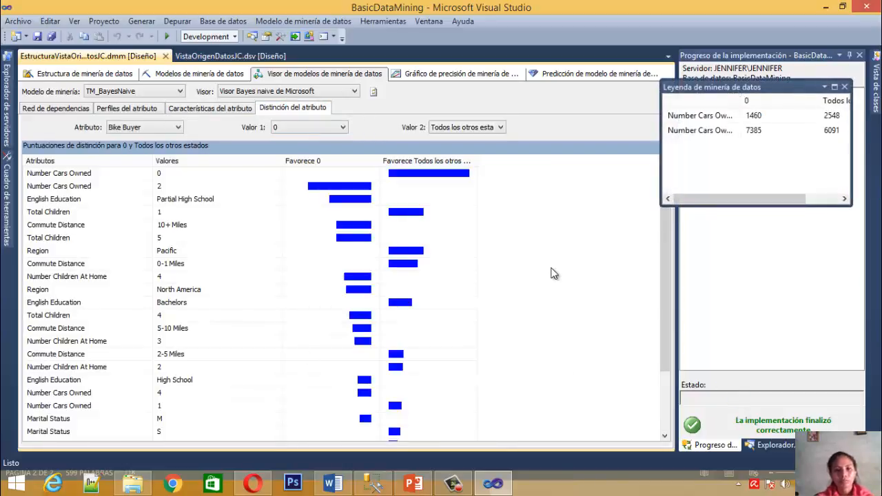
{"action": "left_click", "coordinate": [740, 115]}
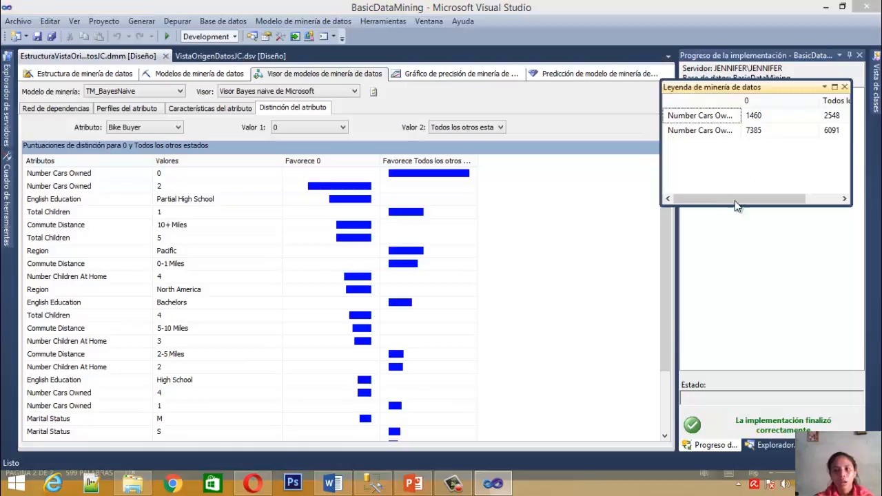
{"action": "left_click_drag", "start_coordinate": [747, 206], "coordinate": [690, 222]}
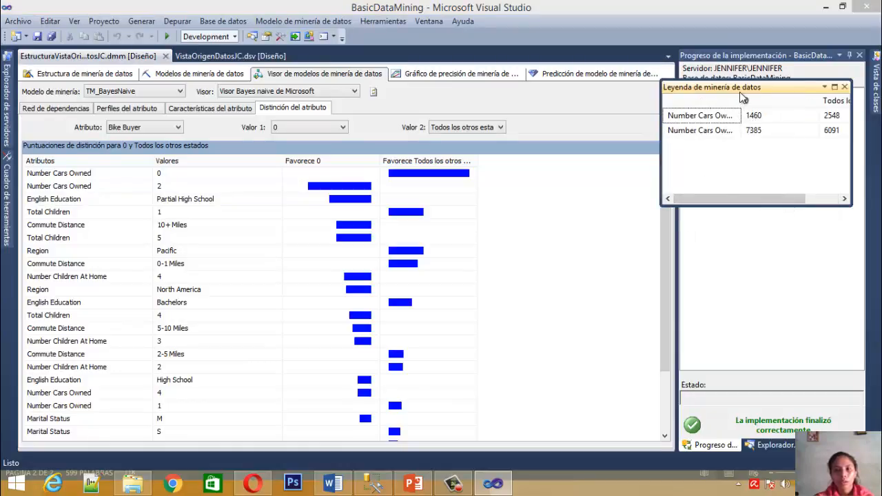
{"action": "left_click_drag", "start_coordinate": [746, 100], "coordinate": [766, 94]}
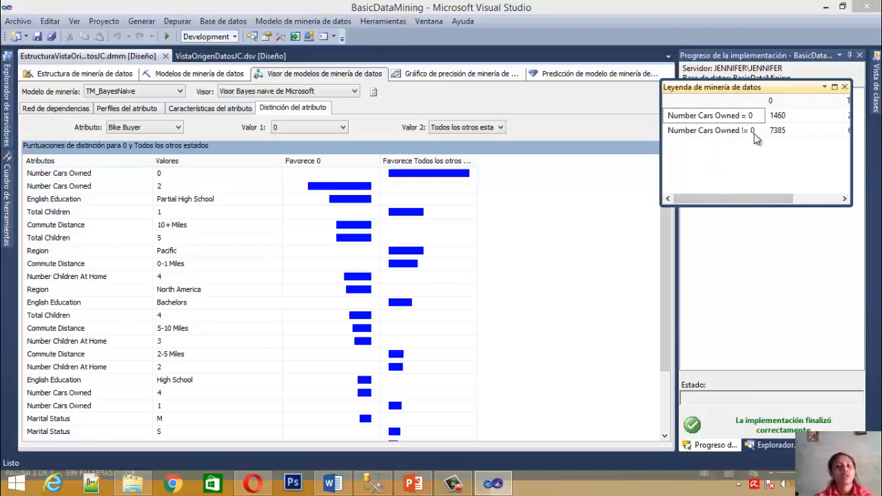
Examine the mining legend's Number Cars Owned counts for all other states, for both = 0 and != 0
{"action": "left_click_drag", "start_coordinate": [751, 199], "coordinate": [798, 202]}
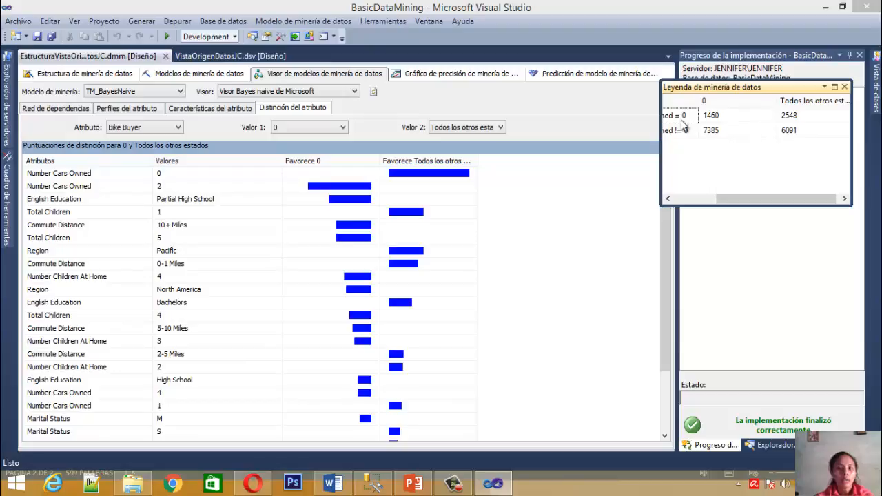
{"action": "left_click", "coordinate": [783, 118]}
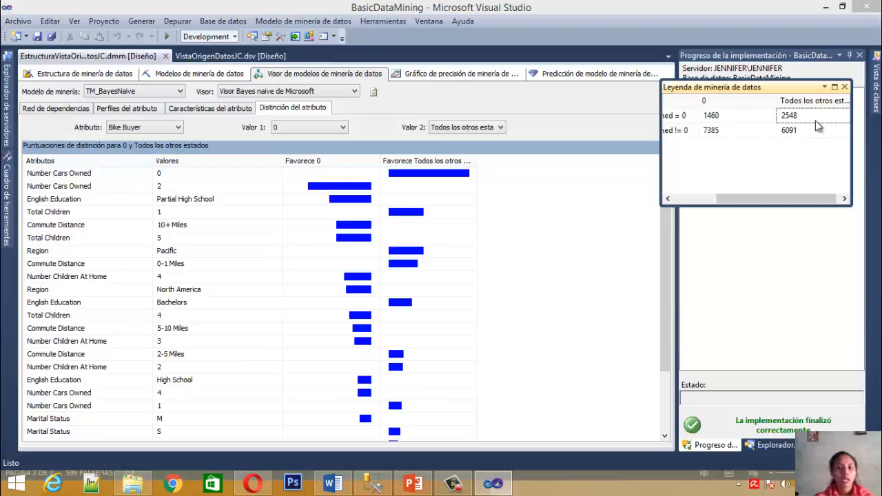
{"action": "left_click", "coordinate": [805, 133]}
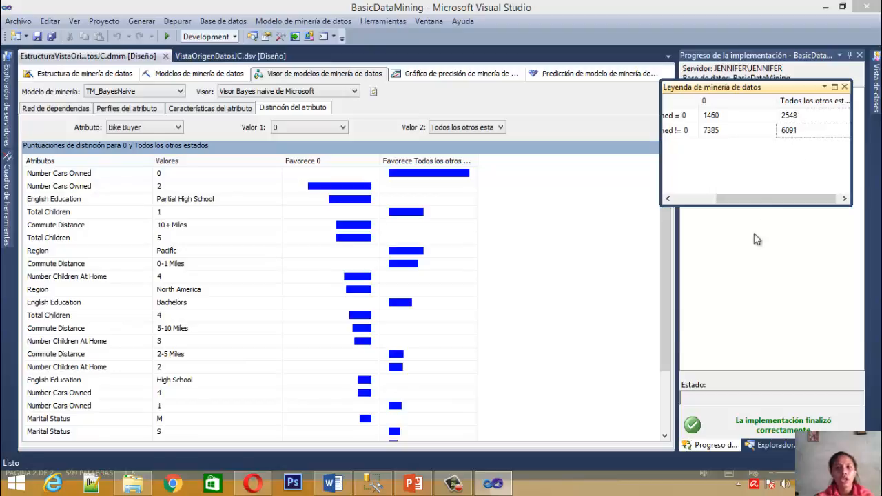
{"action": "left_click_drag", "start_coordinate": [771, 202], "coordinate": [729, 202]}
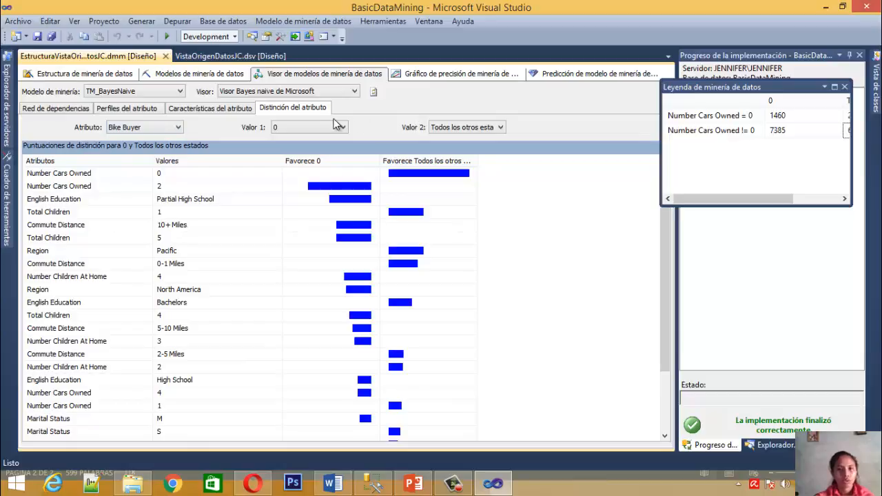
Compare Bike Buyer value 1 against all other states in the attribute distinction
{"action": "left_click", "coordinate": [312, 131]}
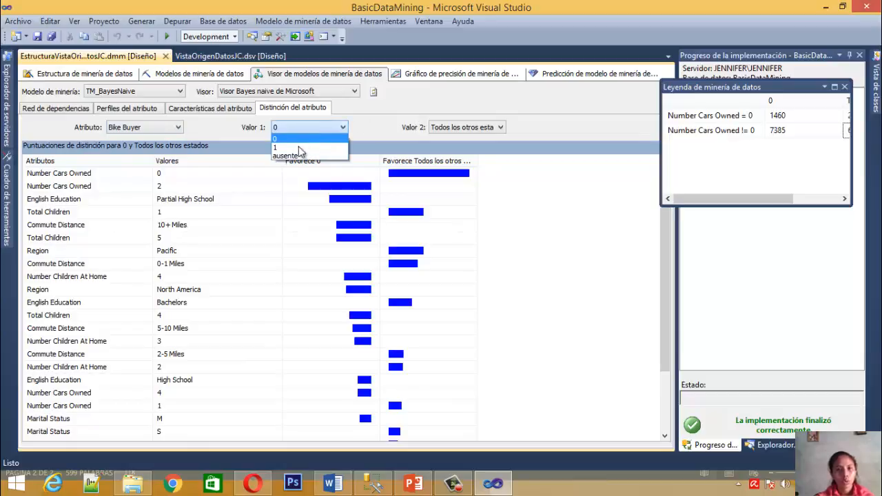
{"action": "left_click", "coordinate": [301, 147]}
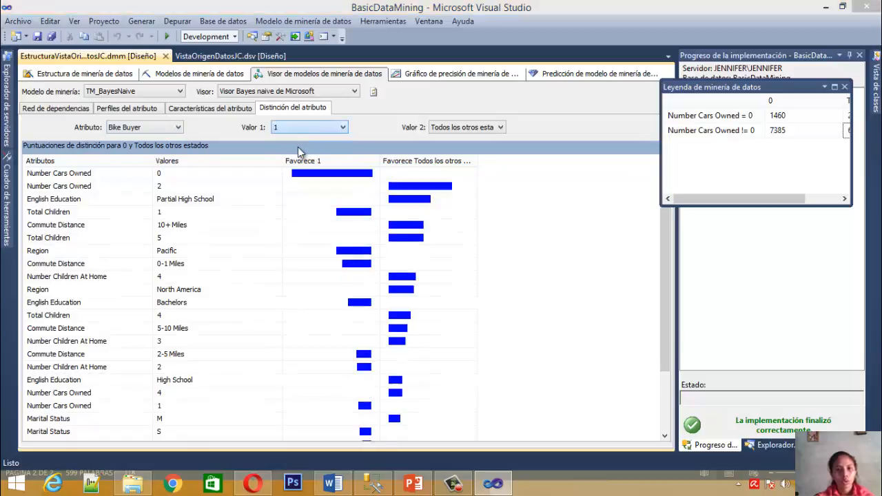
{"action": "left_click", "coordinate": [482, 133]}
{"action": "left_click", "coordinate": [535, 124]}
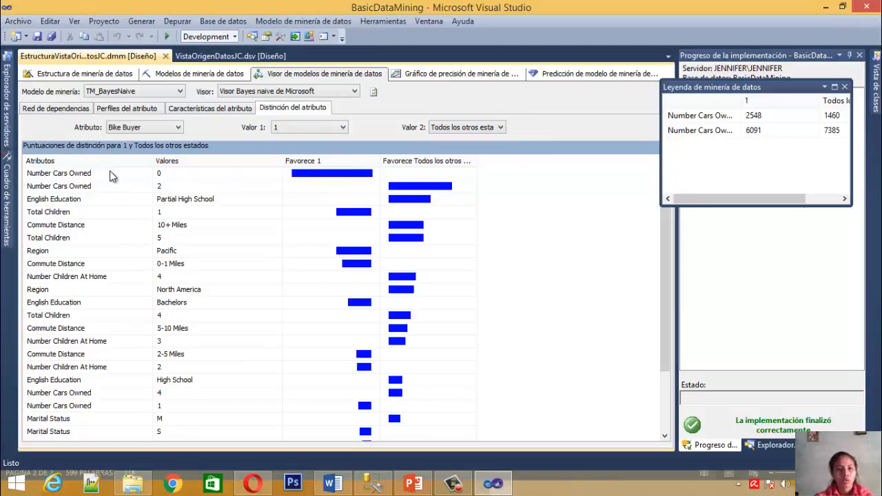
Examine the mining legend's counts for Number Cars Owned 0 and 2, including the column for all other states
{"action": "left_click", "coordinate": [273, 178]}
{"action": "left_click", "coordinate": [333, 178]}
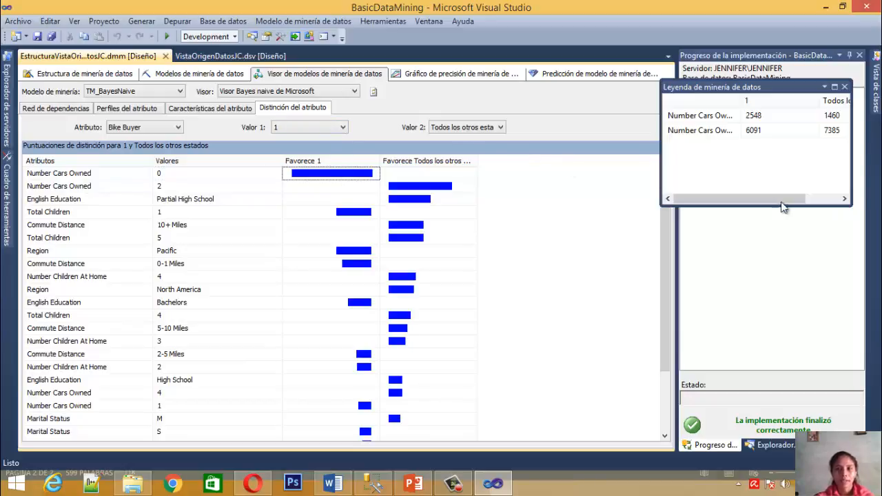
{"action": "left_click", "coordinate": [400, 191]}
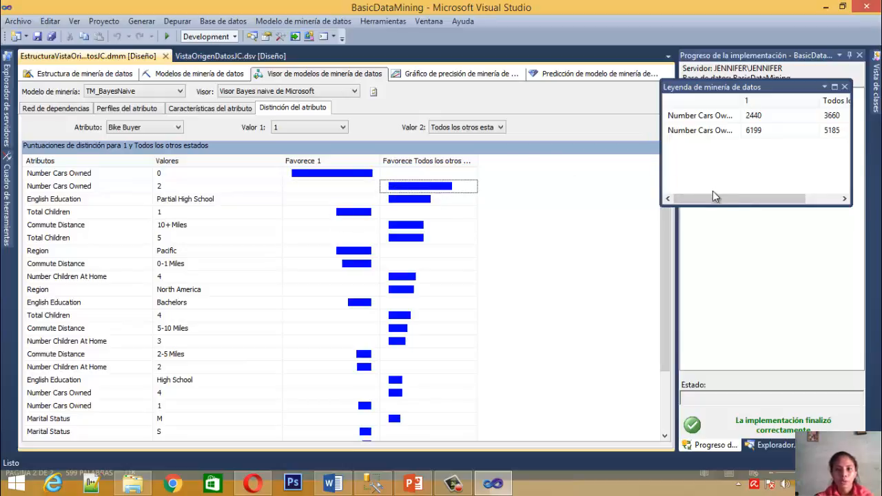
{"action": "left_click_drag", "start_coordinate": [713, 198], "coordinate": [808, 198]}
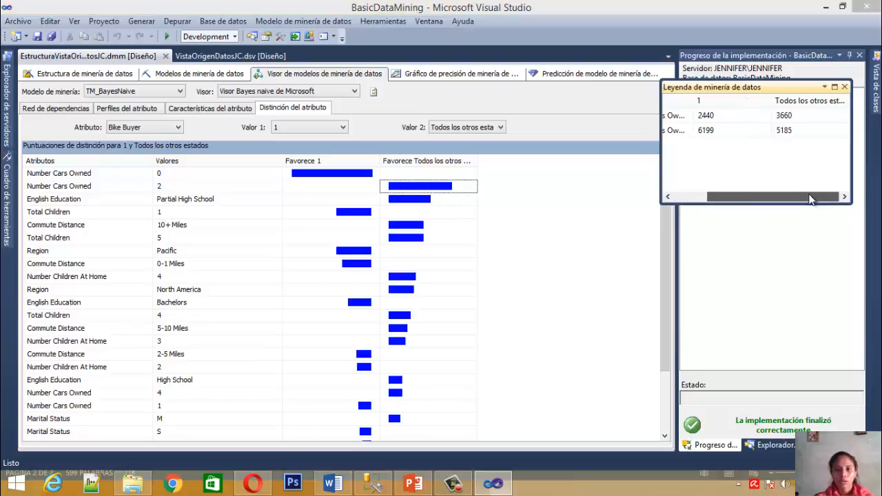
Examine the legend counts for Total Children = 1 and != 1, for Bike Buyer 1 and all other states
{"action": "left_click", "coordinate": [345, 215]}
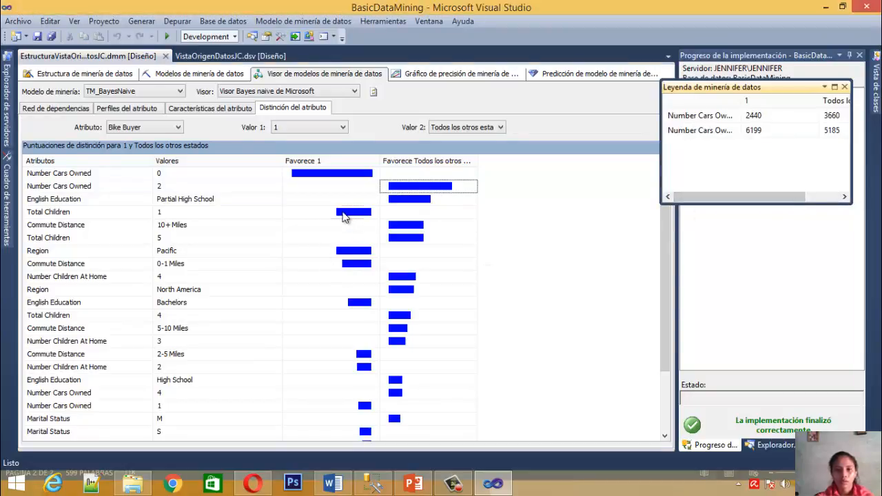
{"action": "left_click", "coordinate": [722, 197]}
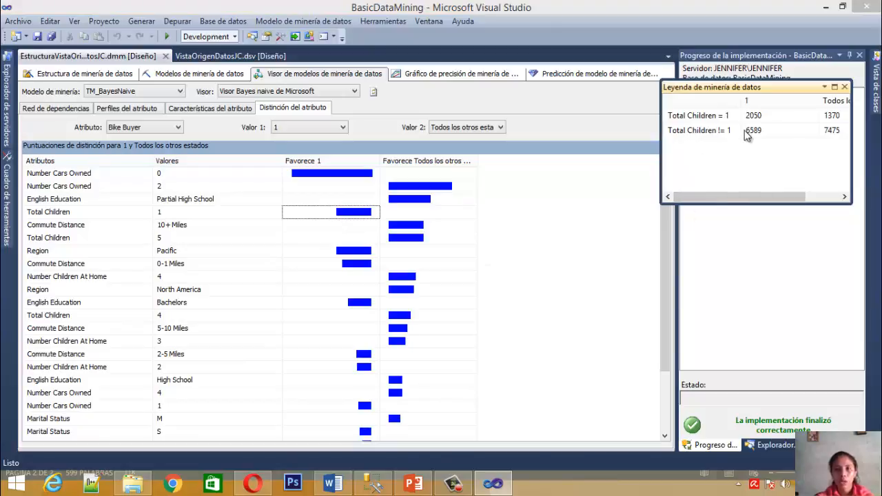
{"action": "left_click_drag", "start_coordinate": [799, 203], "coordinate": [801, 198]}
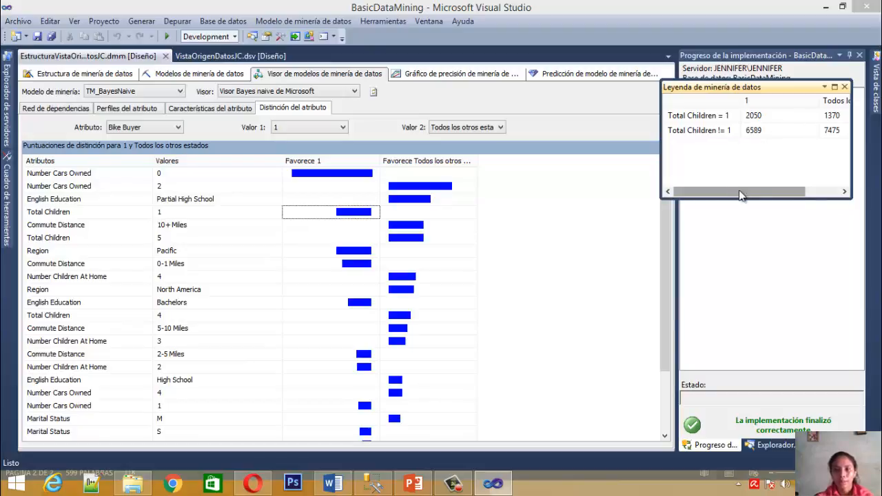
{"action": "left_click_drag", "start_coordinate": [732, 195], "coordinate": [811, 197]}
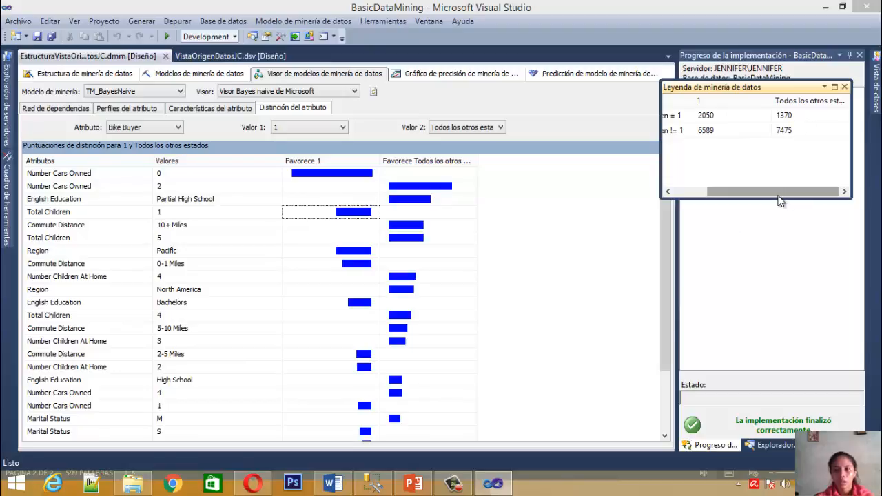
{"action": "left_click", "coordinate": [689, 195]}
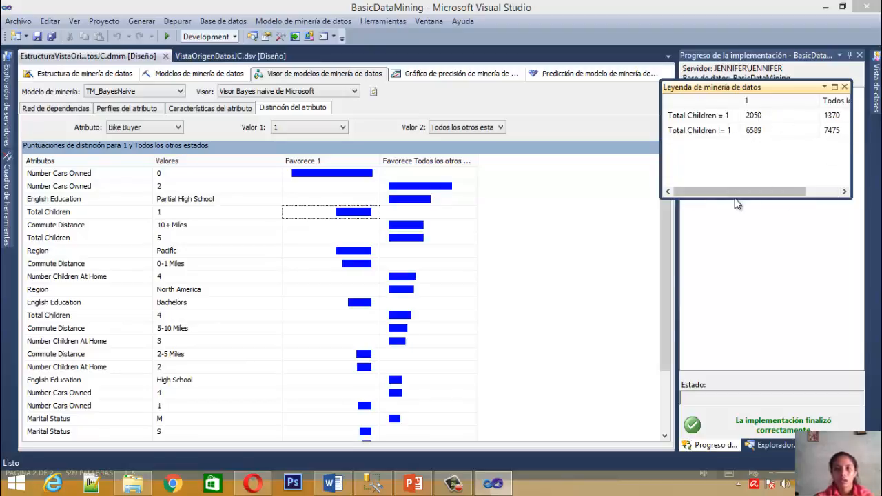
{"action": "left_click", "coordinate": [761, 118]}
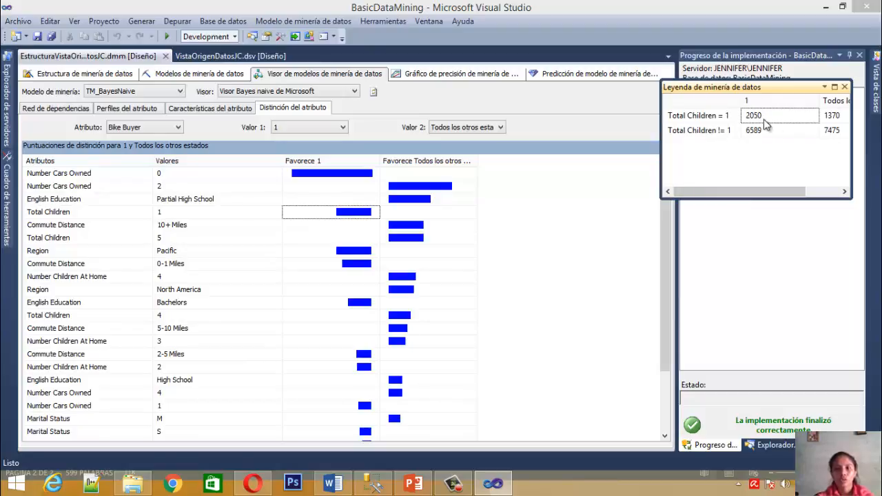
{"action": "left_click", "coordinate": [758, 138]}
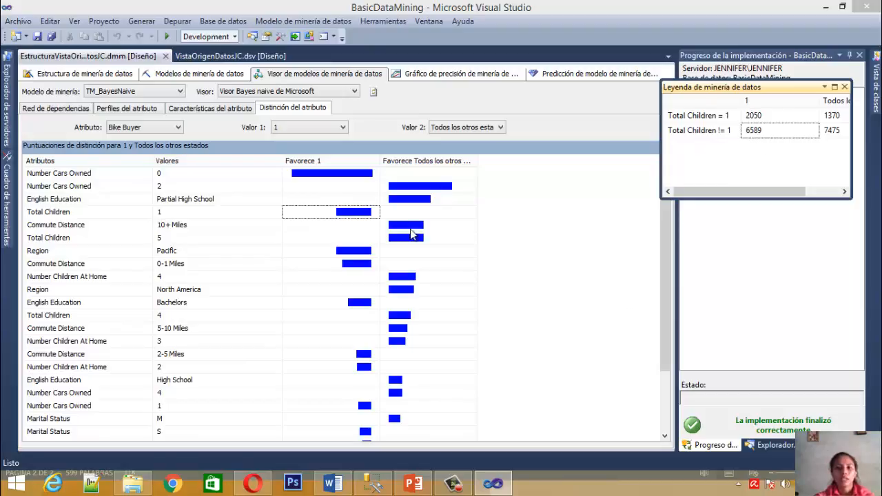
{"action": "left_click", "coordinate": [583, 273]}
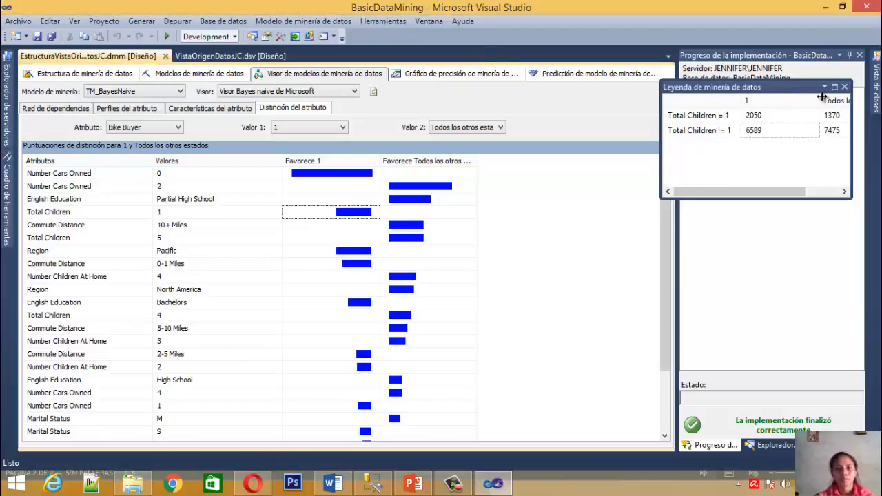
Close the mining legend and display the lift chart comparing TM_DecisionTree, TM_Clustering and TM_BayesNaive for Bike Buyer
{"action": "left_click", "coordinate": [845, 86]}
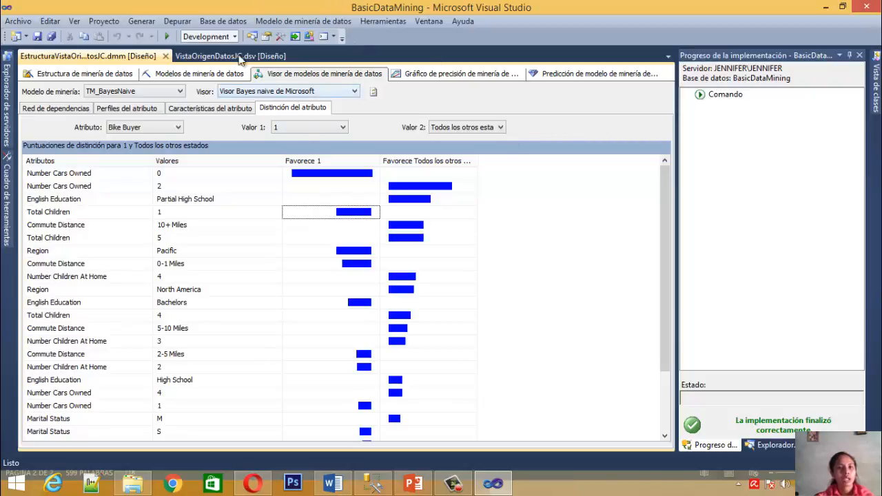
{"action": "left_click", "coordinate": [199, 74]}
{"action": "left_click", "coordinate": [320, 73]}
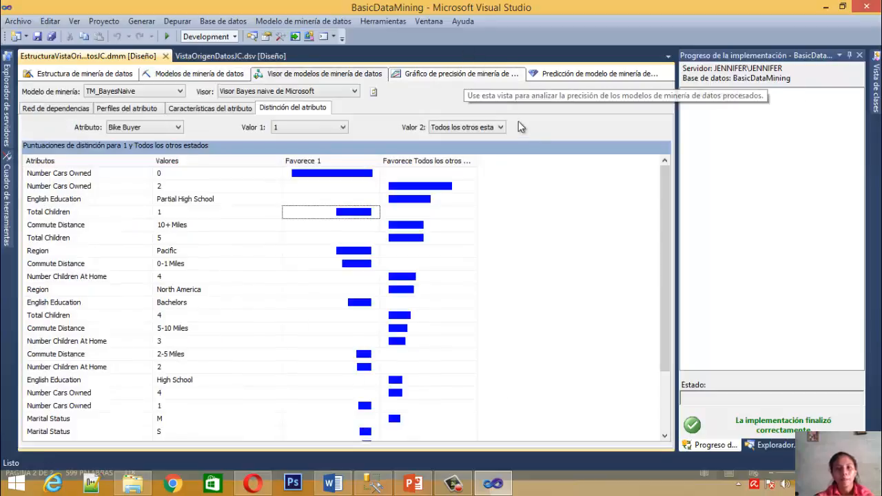
{"action": "left_click", "coordinate": [448, 74]}
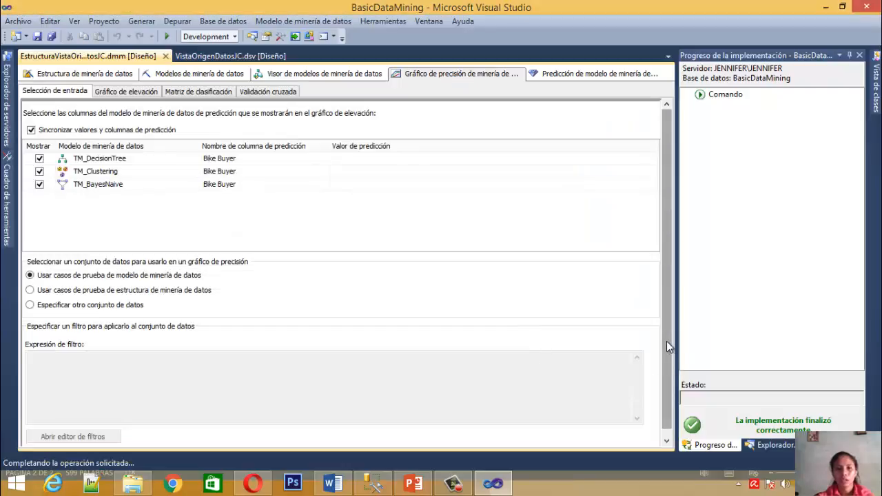
{"action": "left_click", "coordinate": [131, 91]}
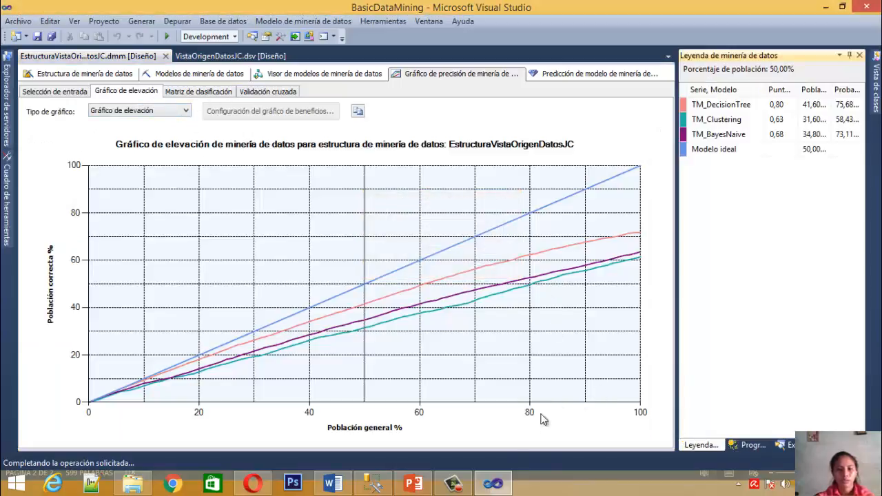
{"action": "left_click", "coordinate": [452, 484]}
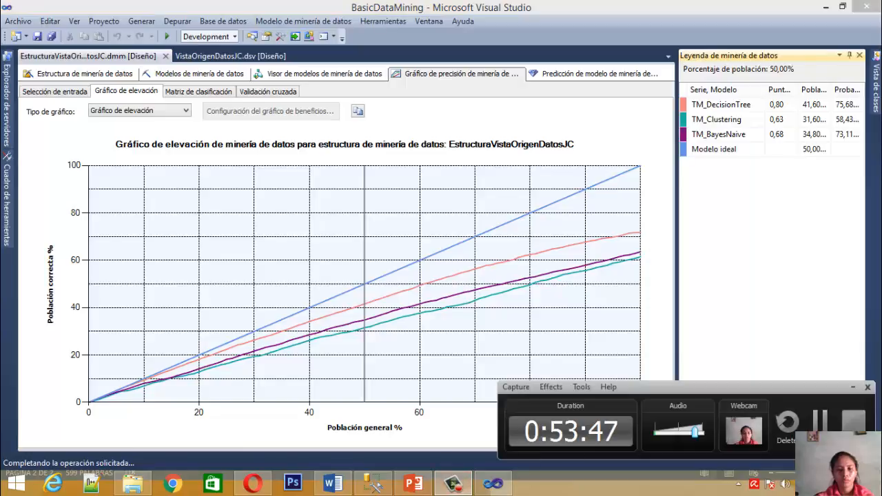
{"action": "left_click", "coordinate": [843, 417]}
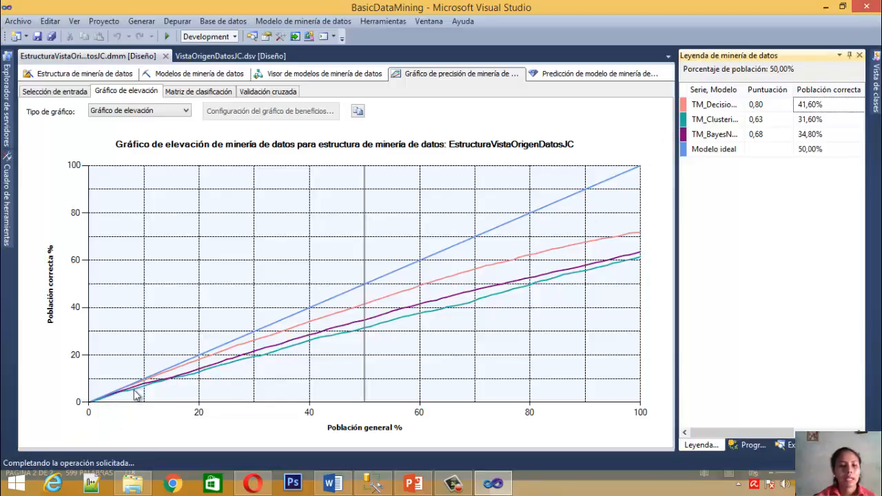
Move the lift chart's population marker to 62% and examine each model's score and correct population against the ideal model
{"action": "left_click", "coordinate": [702, 150]}
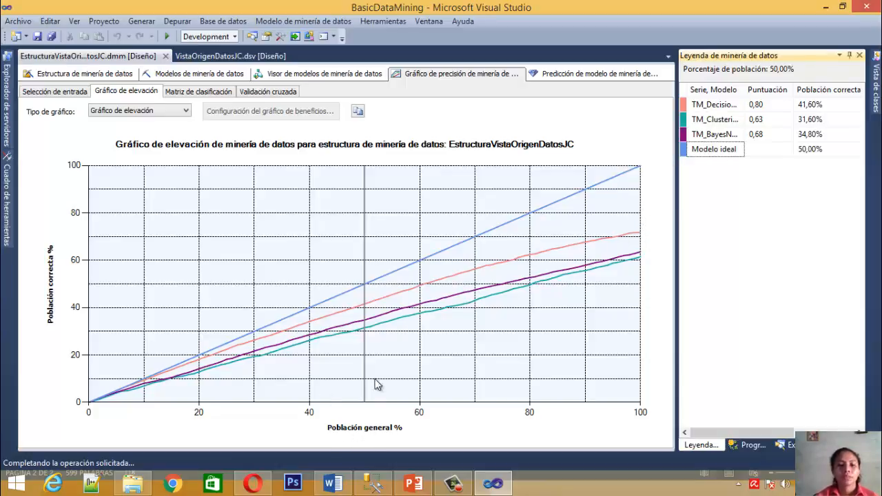
{"action": "left_click", "coordinate": [414, 316]}
{"action": "left_click", "coordinate": [431, 285]}
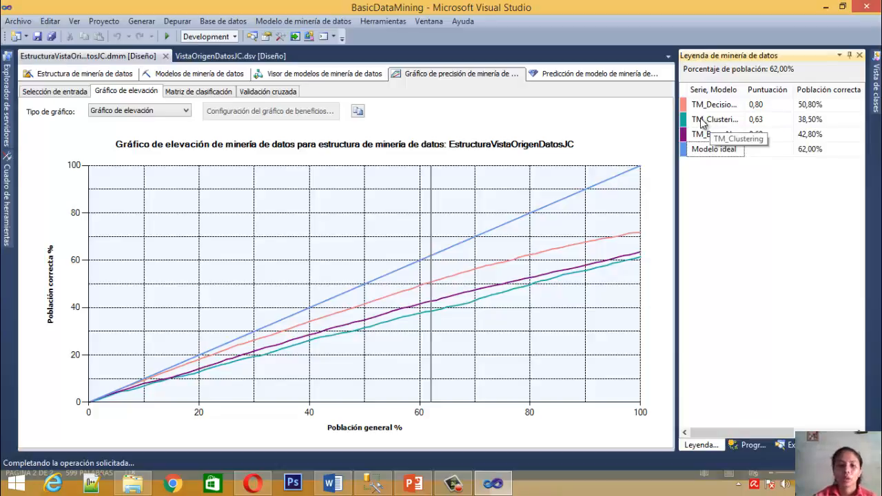
{"action": "mouse_move", "coordinate": [580, 272]}
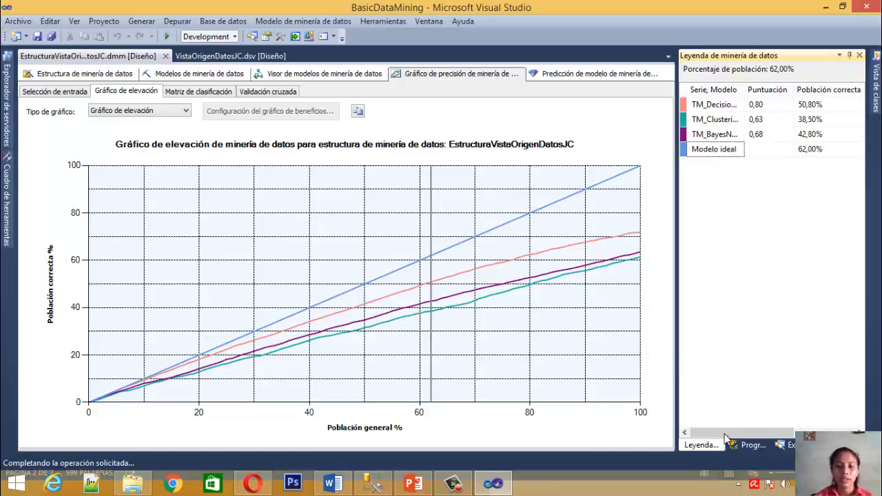
{"action": "left_click_drag", "start_coordinate": [735, 433], "coordinate": [772, 432]}
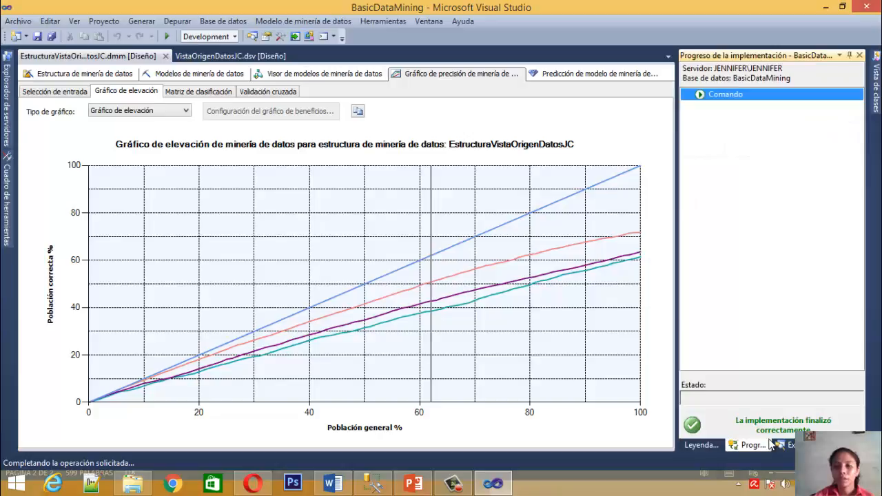
{"action": "left_click", "coordinate": [709, 446]}
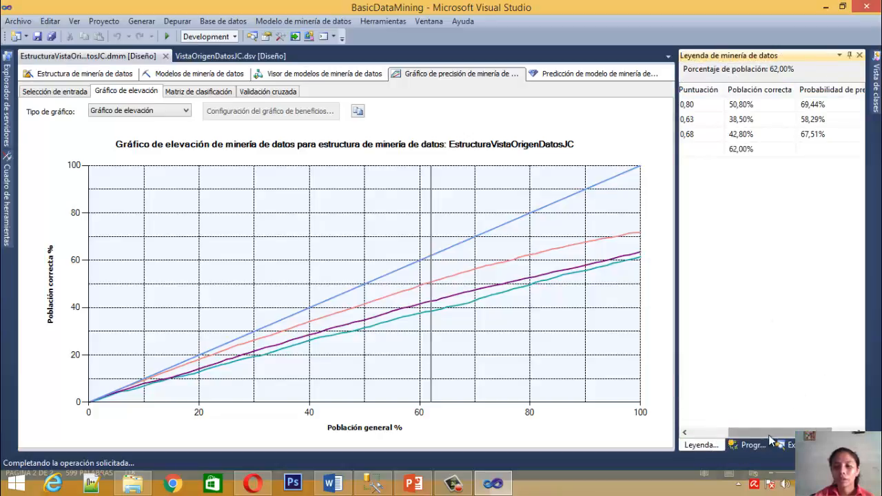
{"action": "left_click_drag", "start_coordinate": [770, 435], "coordinate": [746, 447]}
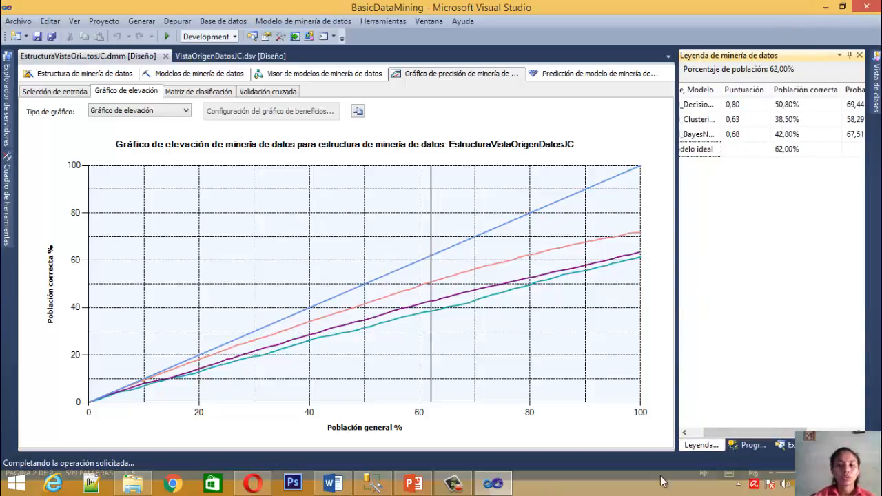
{"action": "left_click_drag", "start_coordinate": [738, 434], "coordinate": [726, 436]}
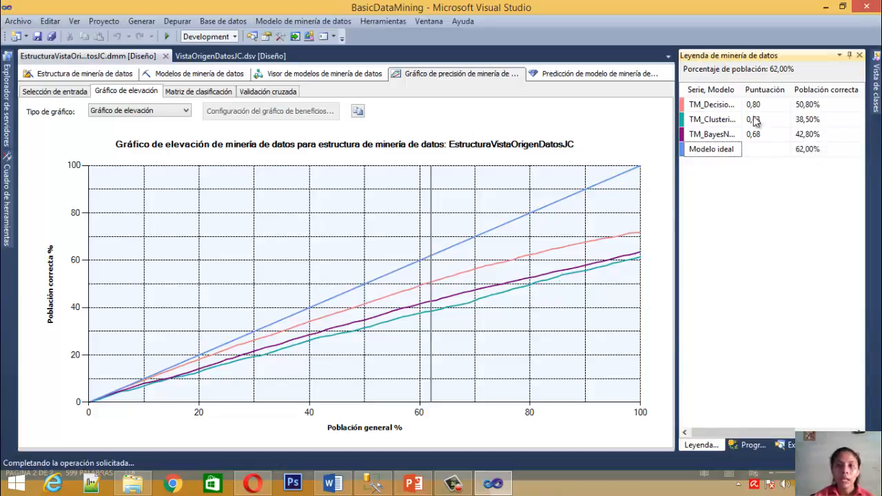
Compare the prediction probabilities of TM_DecisionTree and TM_BayesNaive at 62% of the population
{"action": "left_click_drag", "start_coordinate": [763, 436], "coordinate": [825, 436]}
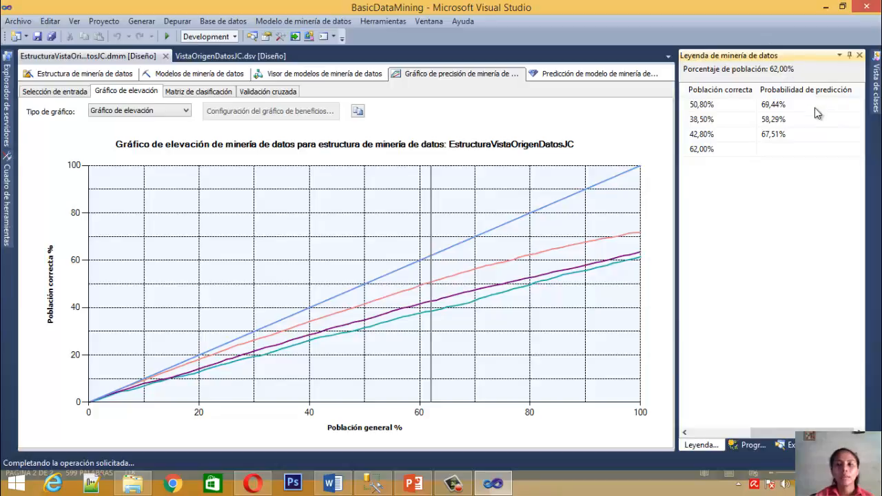
{"action": "left_click", "coordinate": [776, 107]}
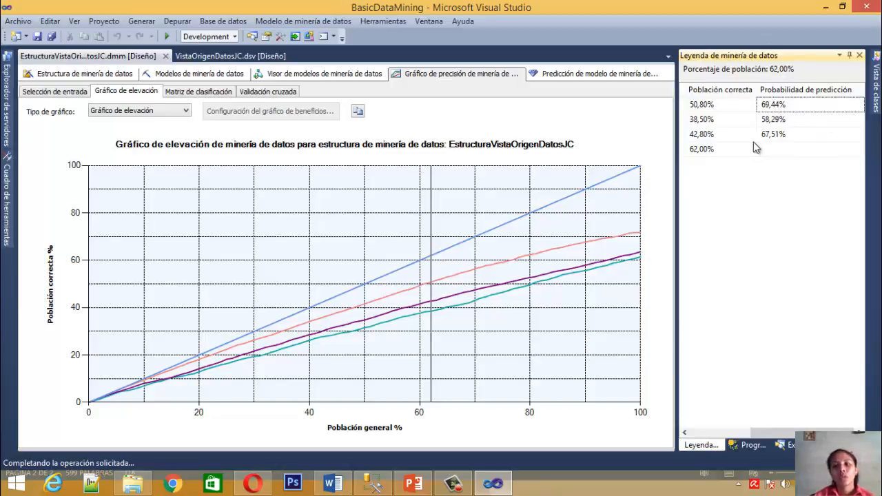
{"action": "left_click", "coordinate": [796, 138]}
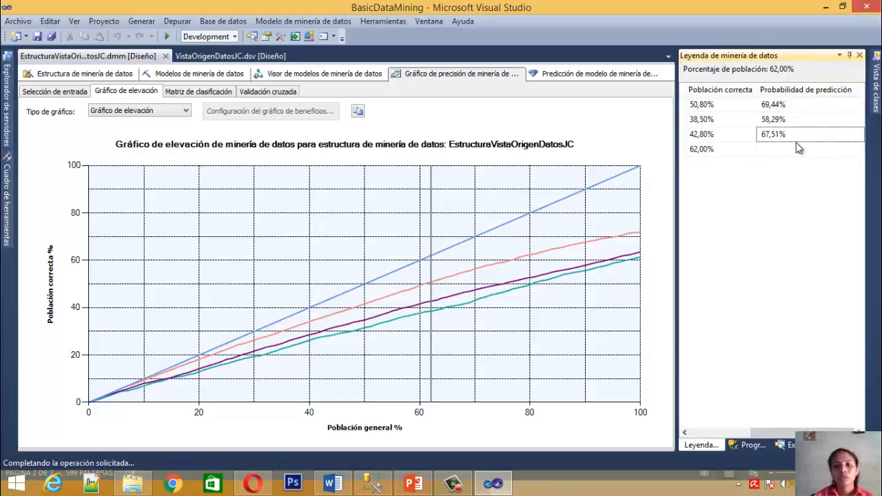
Move the lift chart's population marker to 68% and examine the models' prediction probabilities, scores and correct population
{"action": "left_click", "coordinate": [464, 298]}
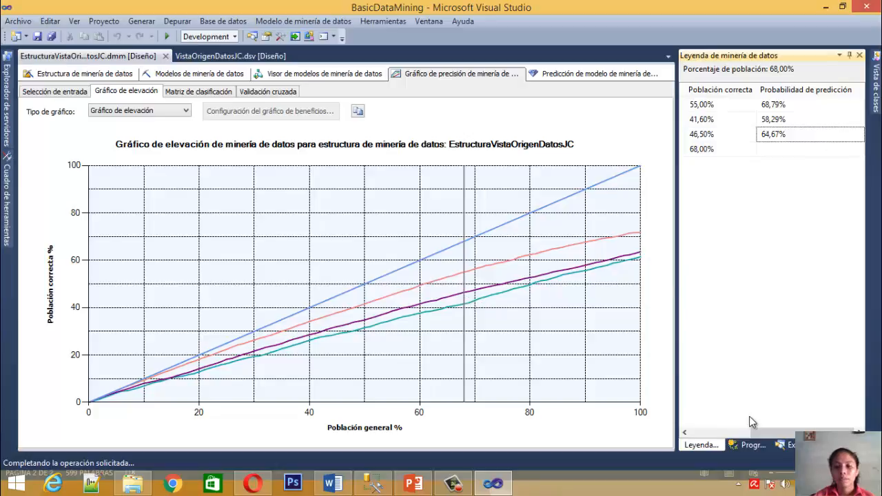
{"action": "mouse_move", "coordinate": [778, 432]}
{"action": "left_mouse_down"}
{"action": "mouse_move", "coordinate": [713, 438]}
{"action": "mouse_move", "coordinate": [738, 444]}
{"action": "mouse_move", "coordinate": [773, 431]}
{"action": "left_mouse_up"}
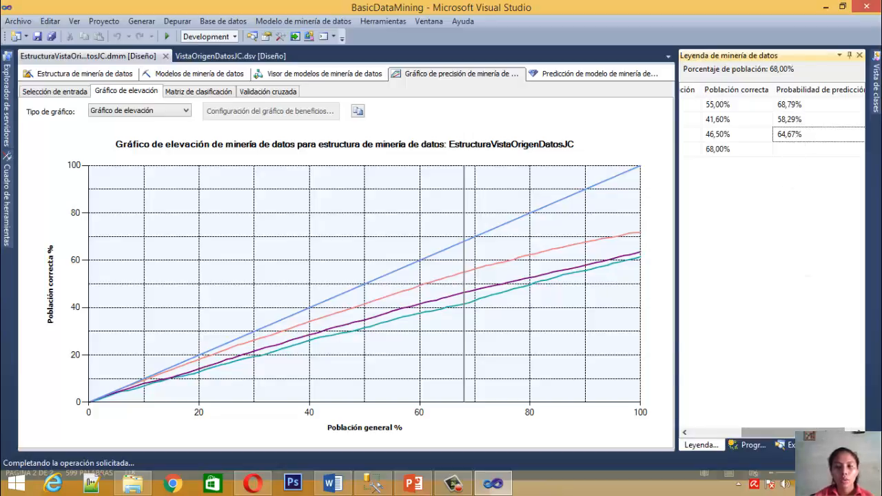
{"action": "left_click_drag", "start_coordinate": [816, 434], "coordinate": [852, 434]}
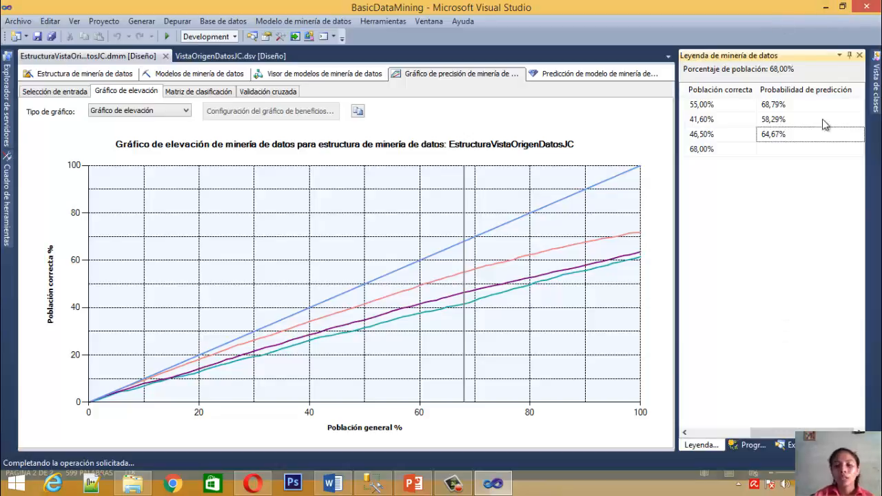
{"action": "left_click", "coordinate": [783, 444]}
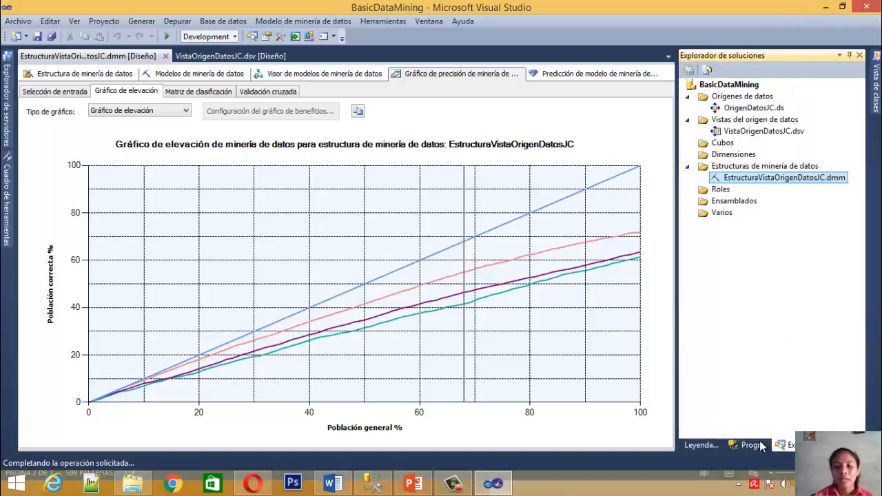
{"action": "left_click", "coordinate": [711, 443]}
{"action": "left_click_drag", "start_coordinate": [769, 434], "coordinate": [731, 447]}
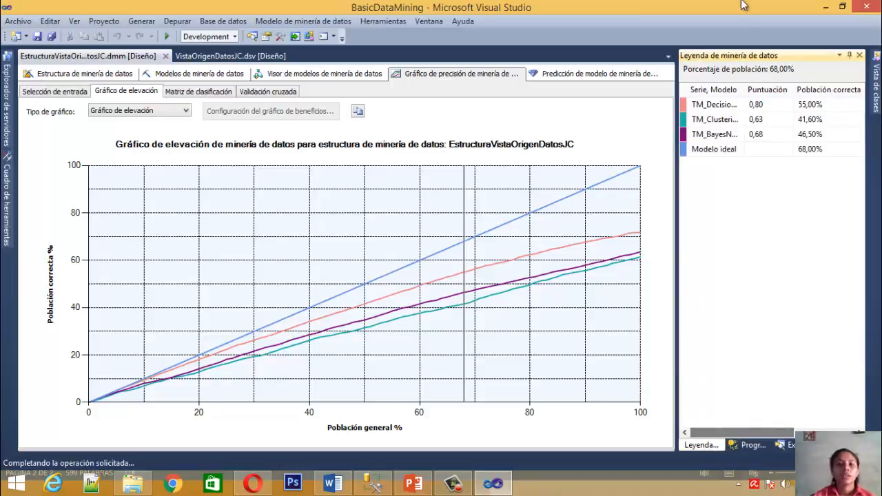
Examine the score and correct population of TM_DecisionTree in the mining legend at 68% of the population
{"action": "left_click", "coordinate": [715, 110]}
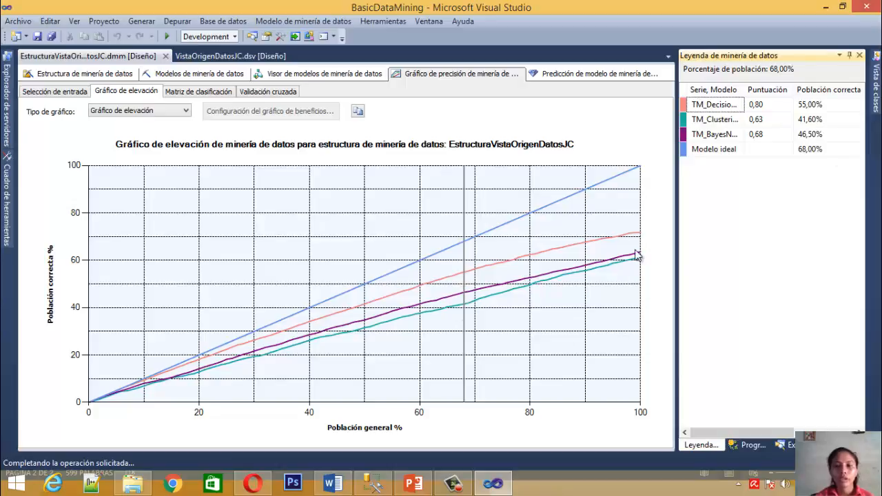
{"action": "left_click", "coordinate": [768, 105]}
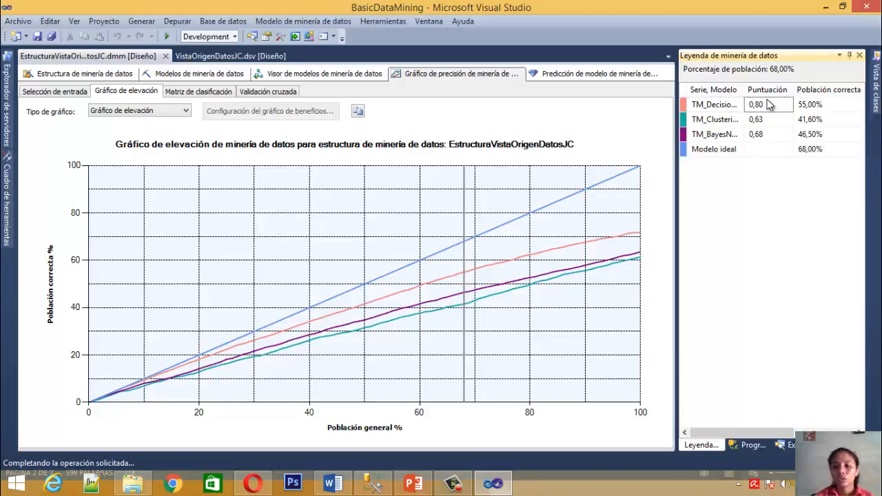
{"action": "key", "text": "Right"}
{"action": "key", "text": "Right"}
{"action": "key", "text": "Left"}
{"action": "key", "text": "Left"}
{"action": "key", "text": "Left"}
{"action": "key", "text": "Left"}
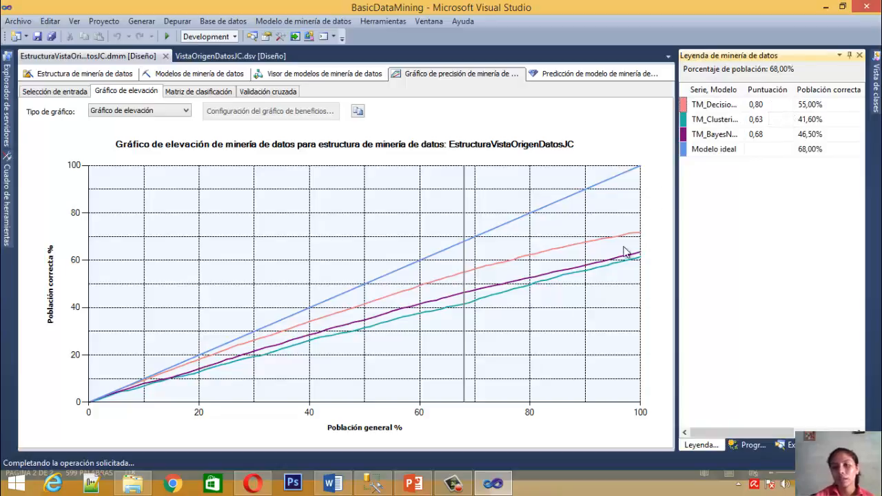
Compare TM_BayesNaive with the other models' correct population and prediction probability at 68% of the population
{"action": "left_click", "coordinate": [778, 138]}
{"action": "key", "text": "Right"}
{"action": "key", "text": "Right"}
{"action": "key", "text": "Left"}
{"action": "key", "text": "Left"}
{"action": "key", "text": "Left"}
{"action": "key", "text": "Right"}
{"action": "key", "text": "Right"}
{"action": "key", "text": "Right"}
{"action": "key", "text": "Right"}
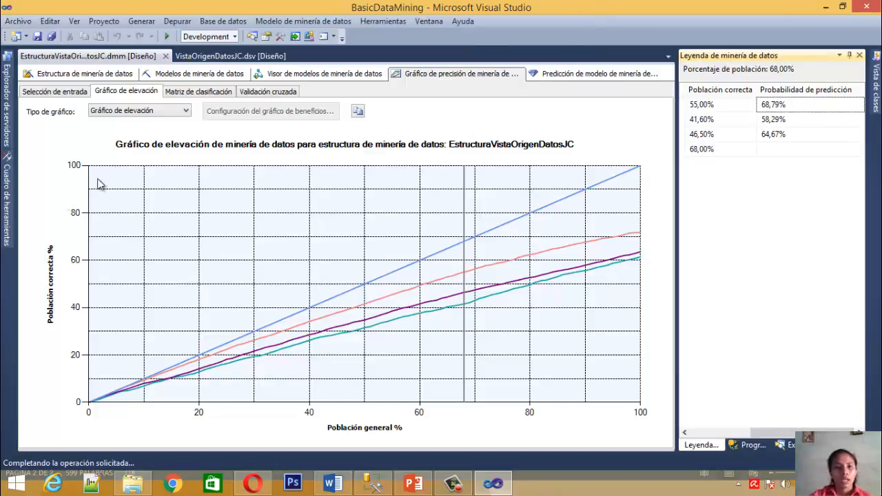
View the mining model prediction designer for TM_DecisionTree, and return to the lift chart
{"action": "left_click", "coordinate": [591, 75]}
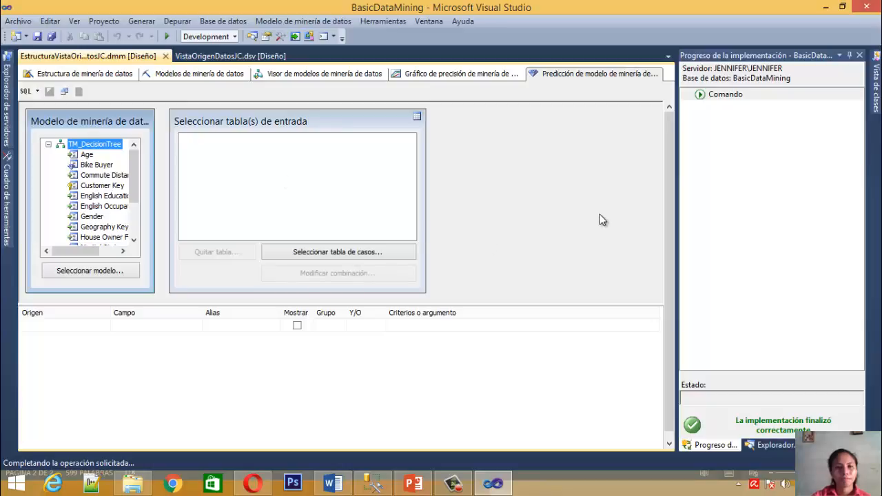
{"action": "left_click", "coordinate": [466, 74]}
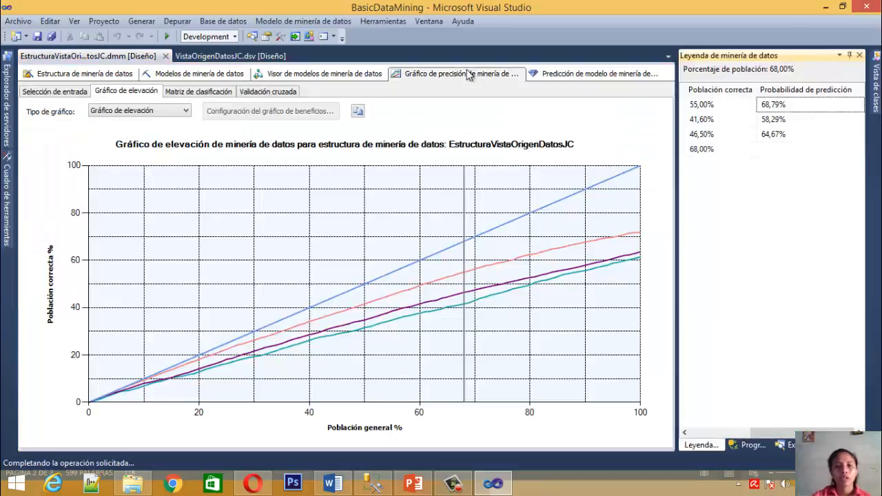